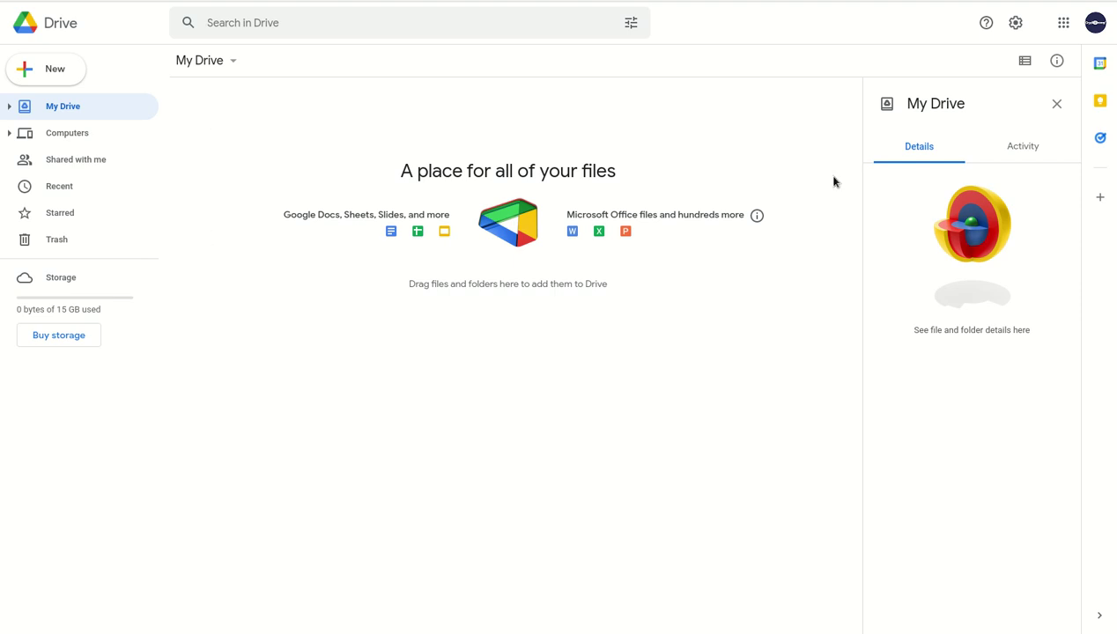
- Create a new blank spreadsheet from Google Drive's New > Google Sheets menu
left_click(1070, 26)
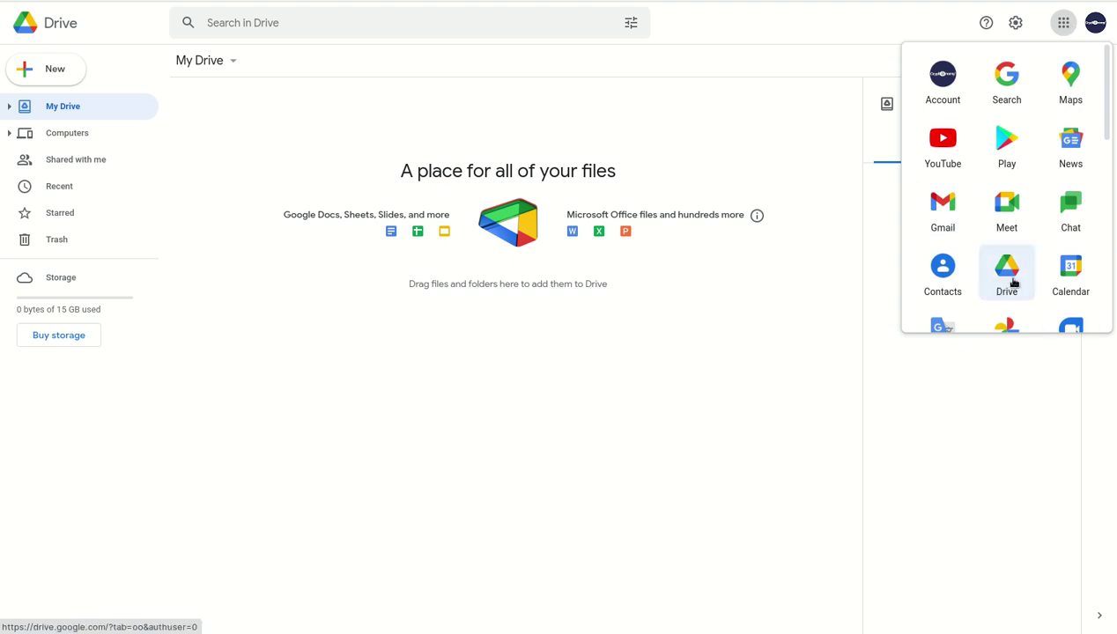
left_click(618, 404)
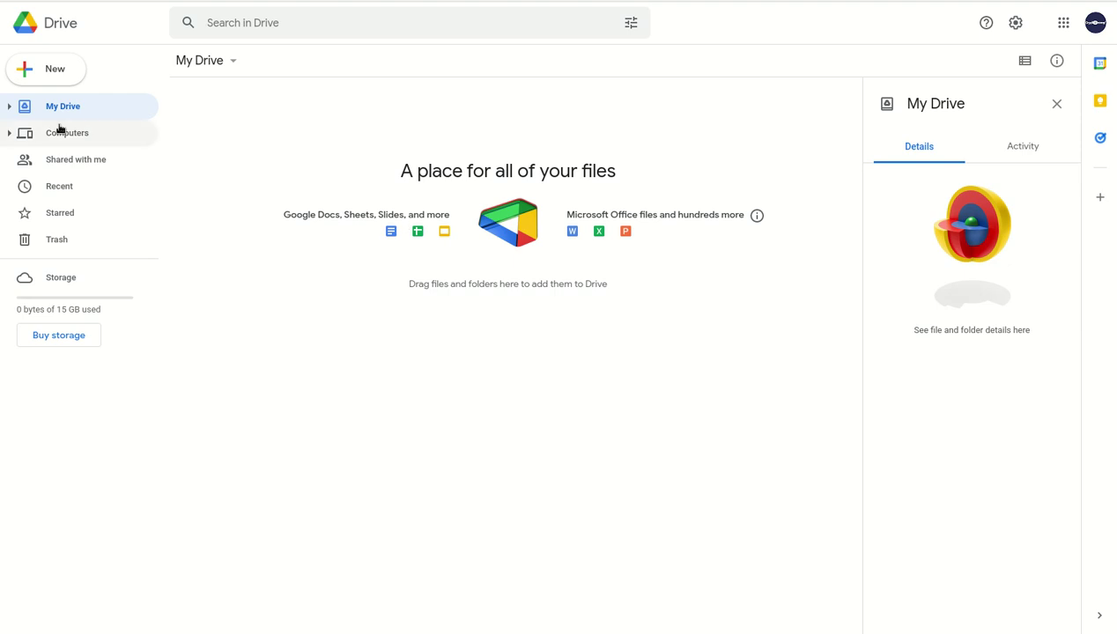
left_click(55, 79)
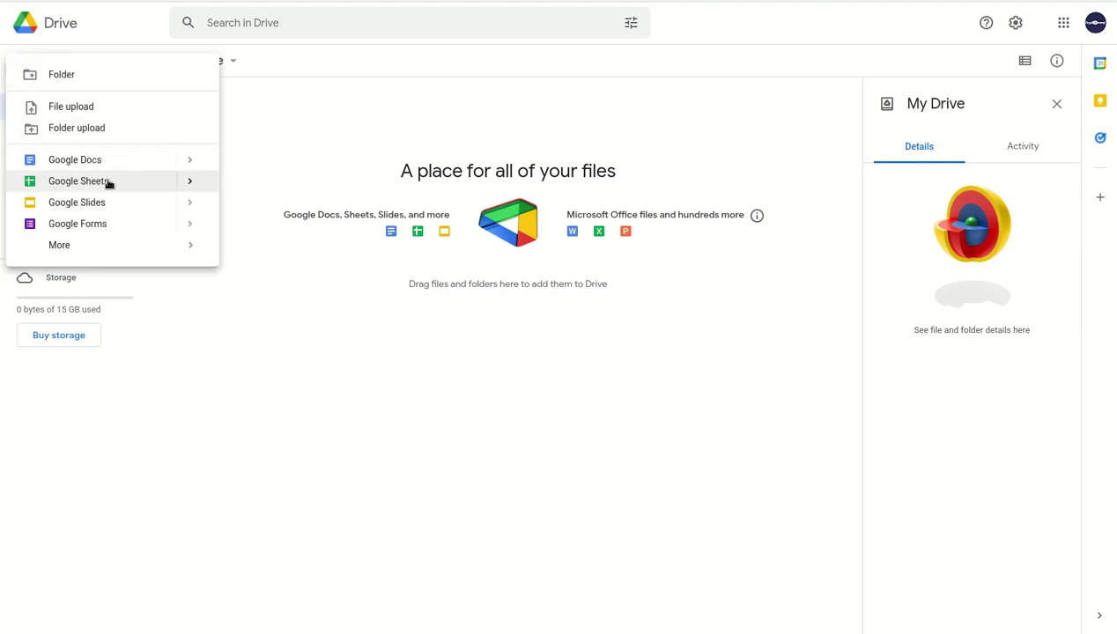
left_click(192, 181)
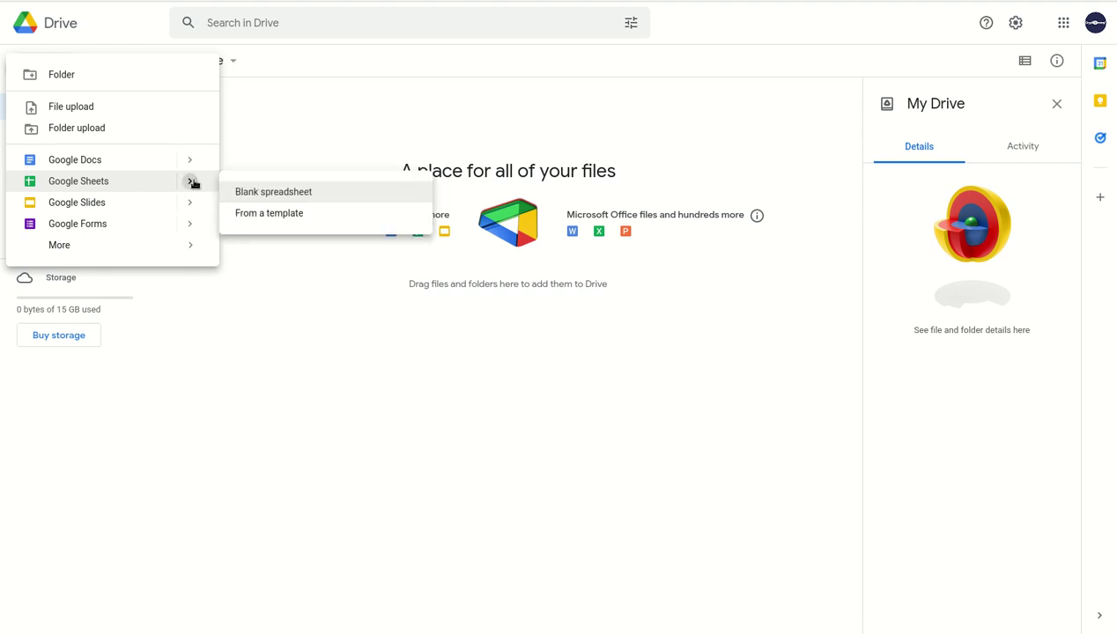
left_click(311, 193)
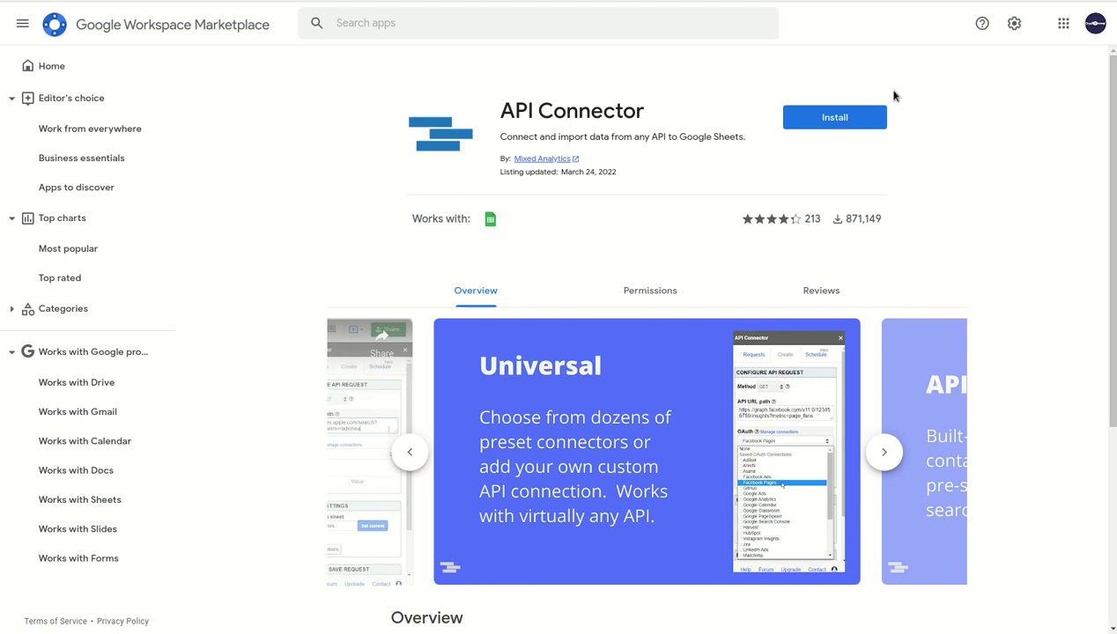
- Install API Connector and grant it the requested permissions with the Google account
left_click(832, 115)
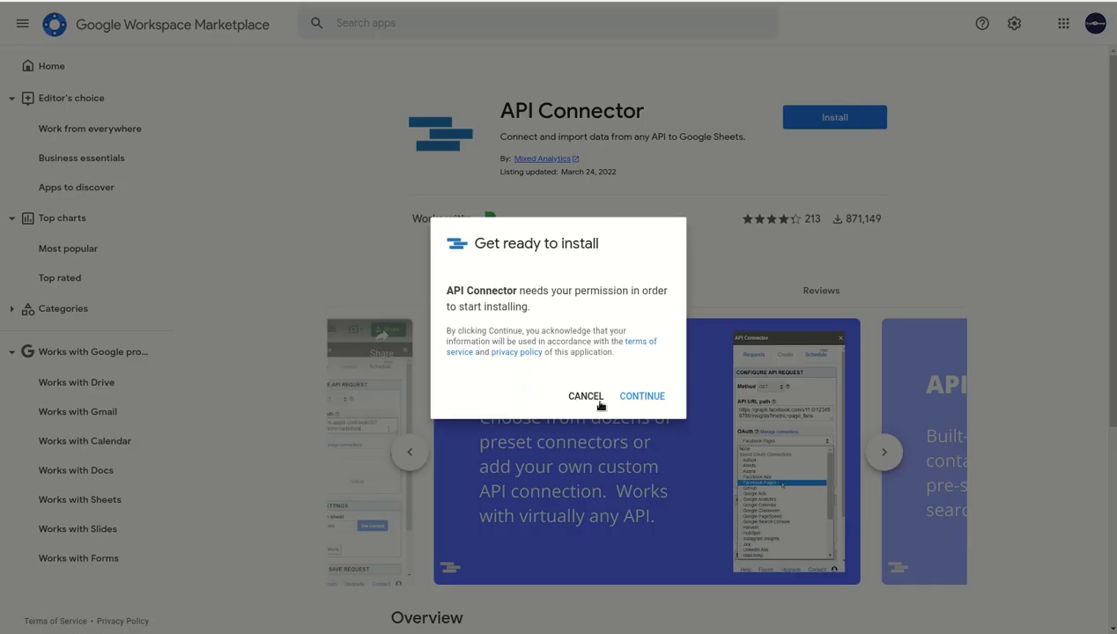
left_click(647, 398)
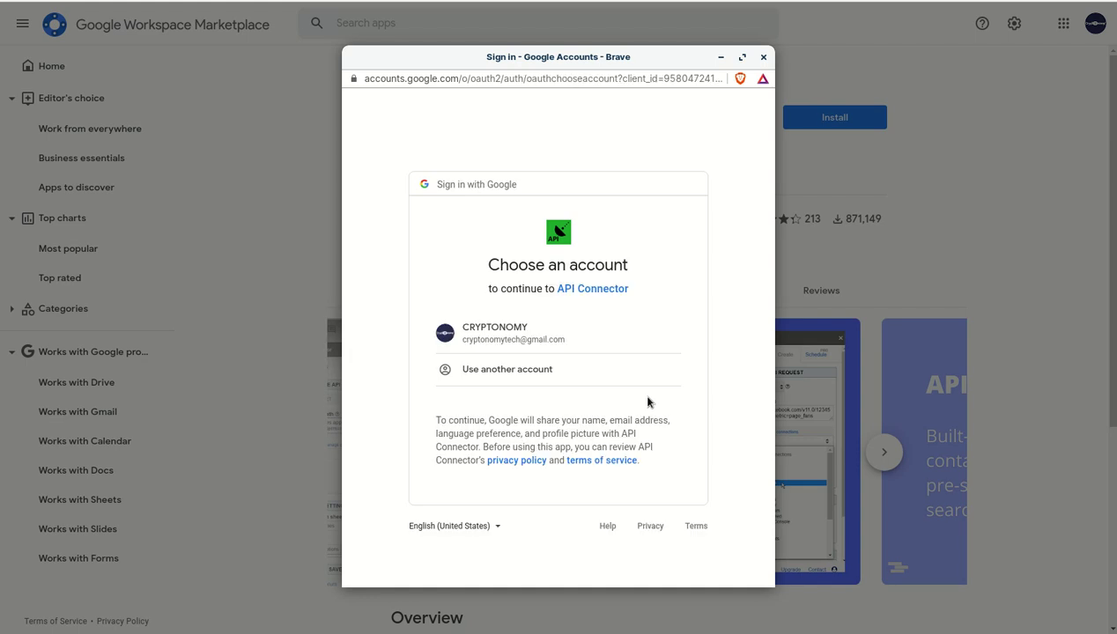
left_click(510, 331)
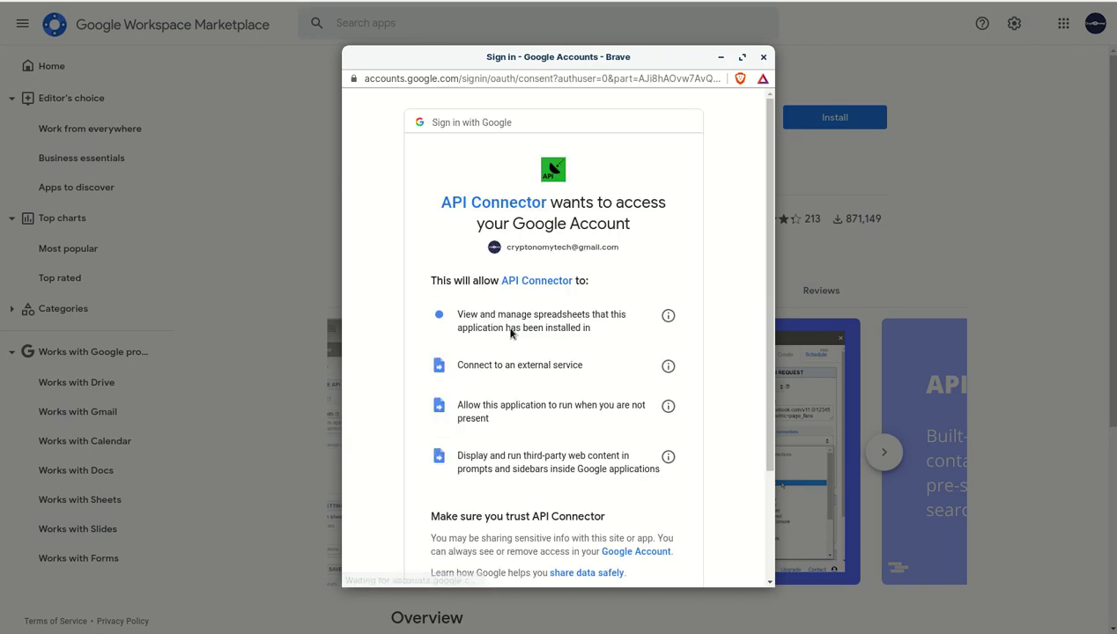
scroll(719, 365, "down", 3)
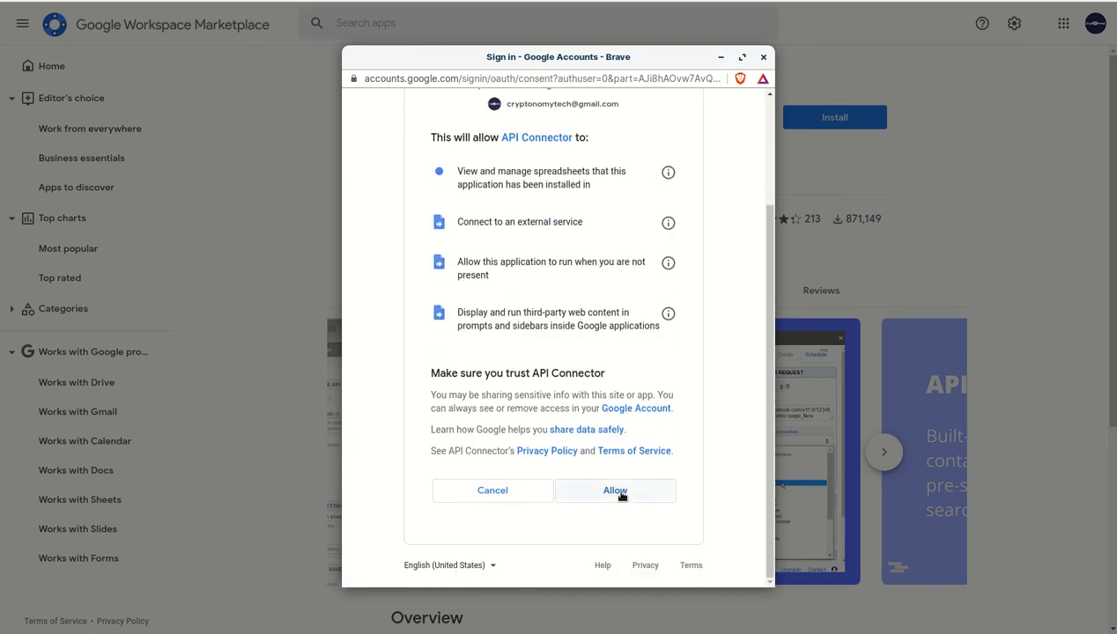
left_click(616, 491)
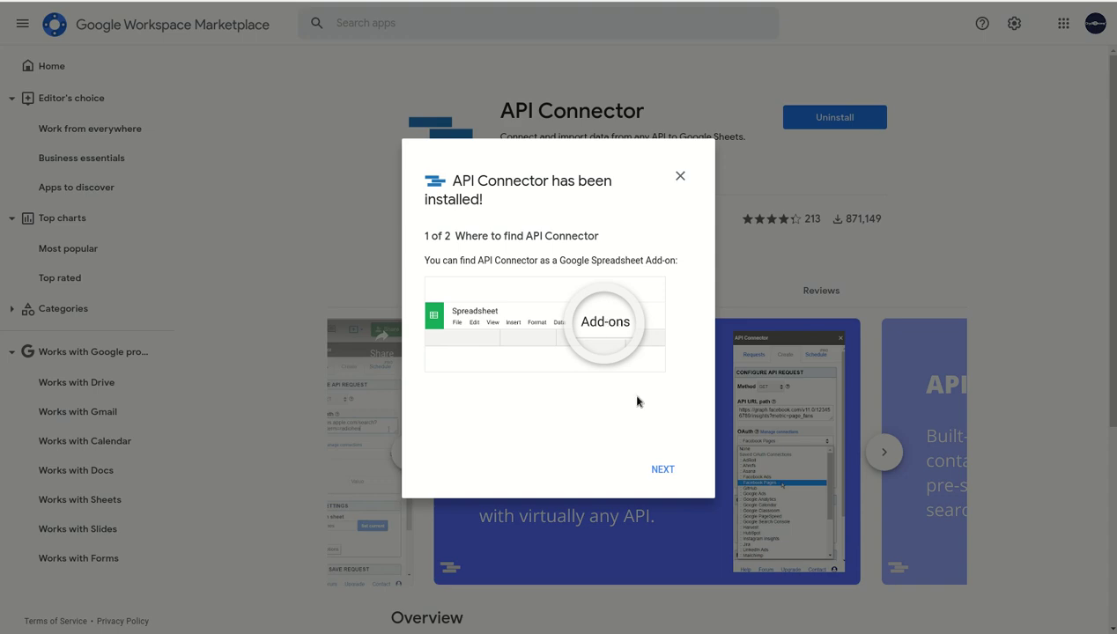
- Finish the installation notices and go back to My Drive
left_click(662, 470)
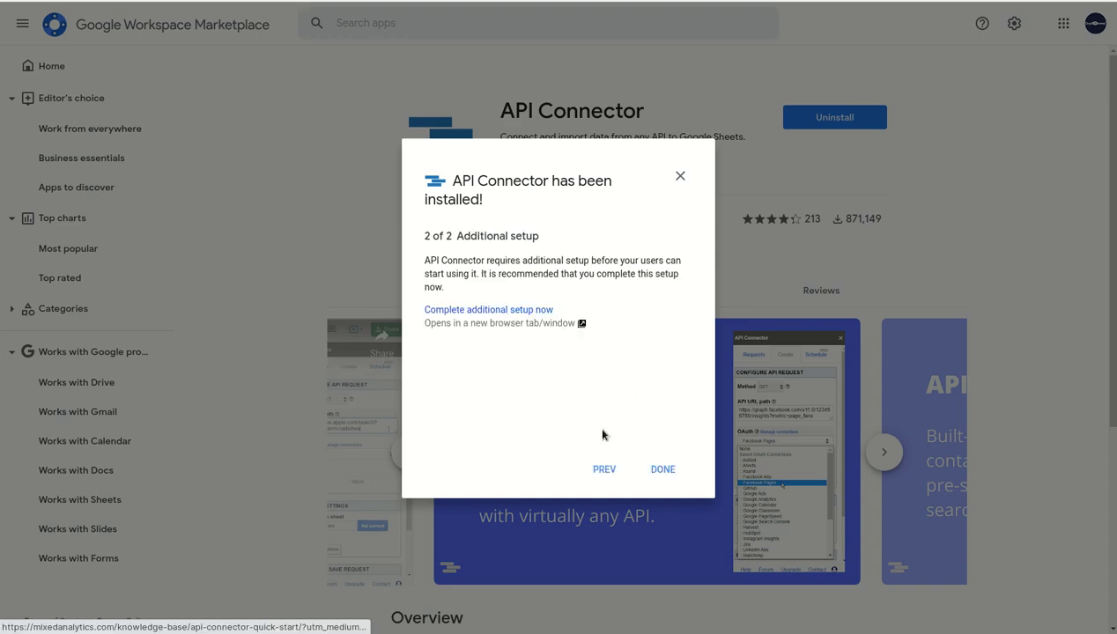
left_click(665, 469)
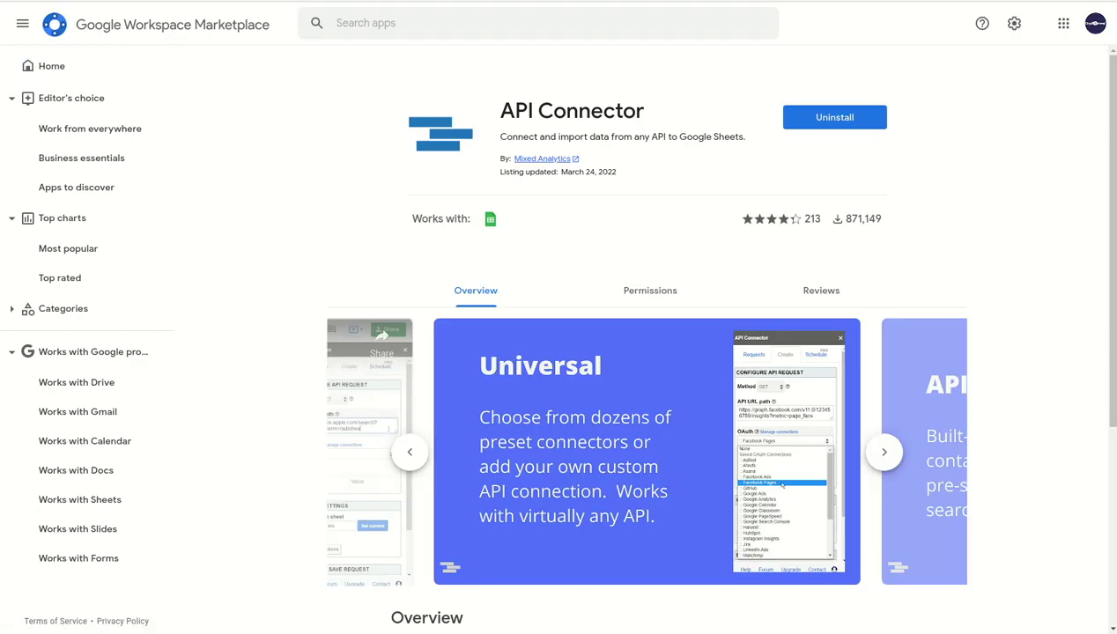
left_click(123, 2)
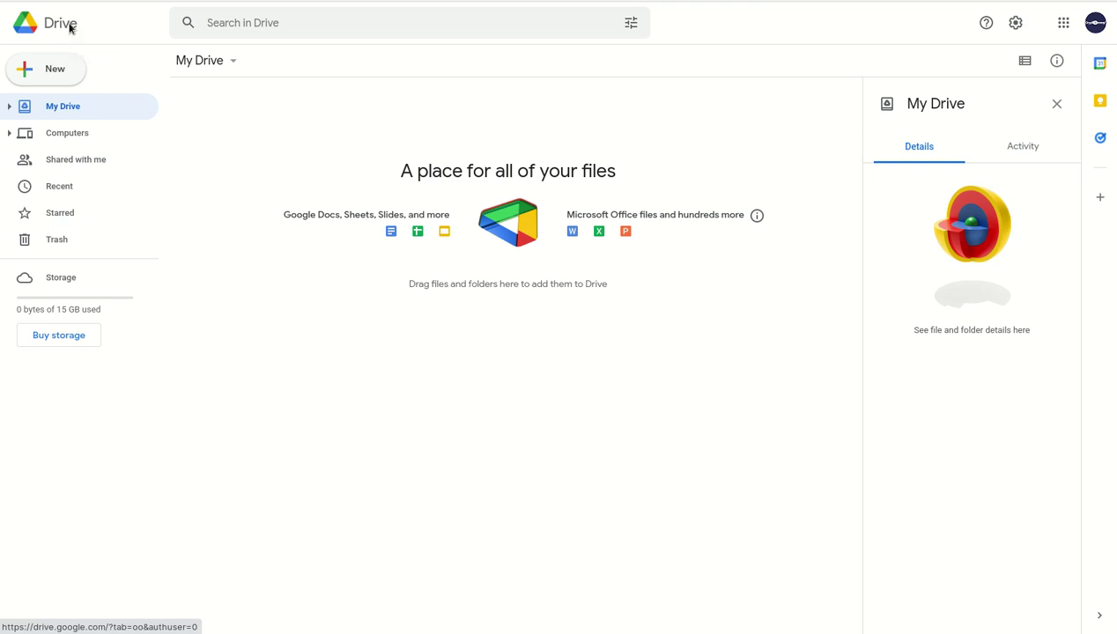
- Reload My Drive and create a Blank spreadsheet via New > Google Sheets
left_click(71, 28)
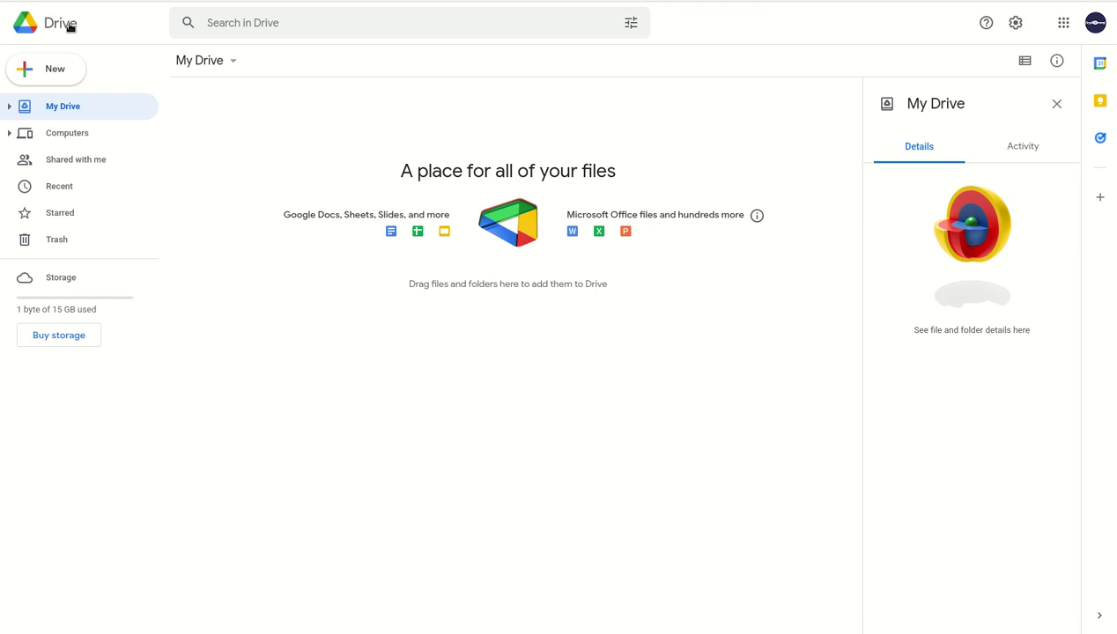
left_click(52, 77)
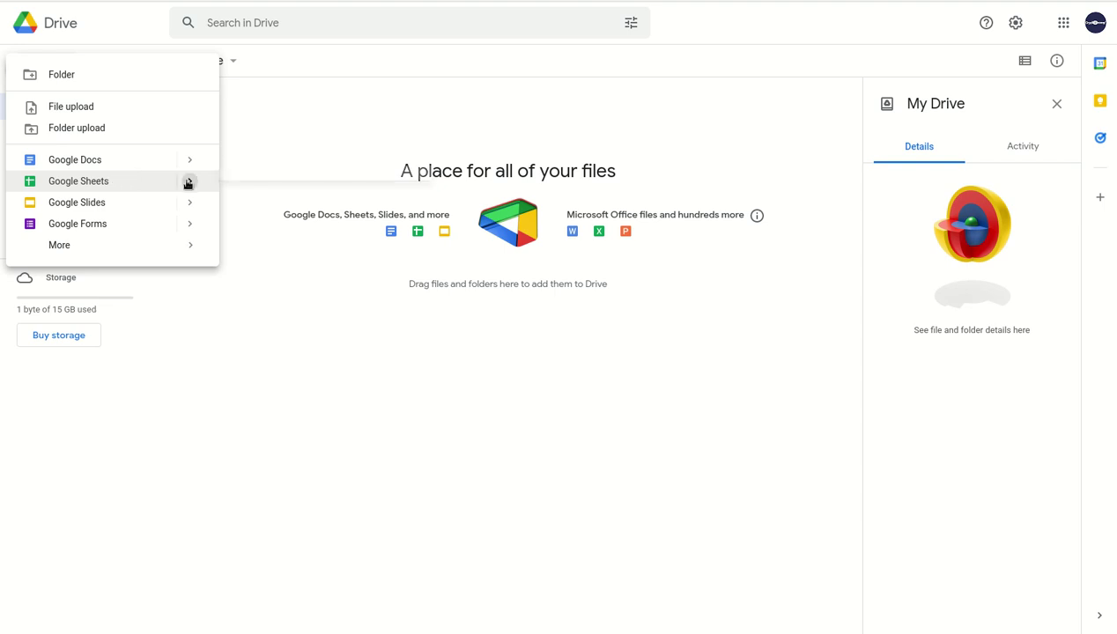
mouse_move(188, 181)
left_click(305, 193)
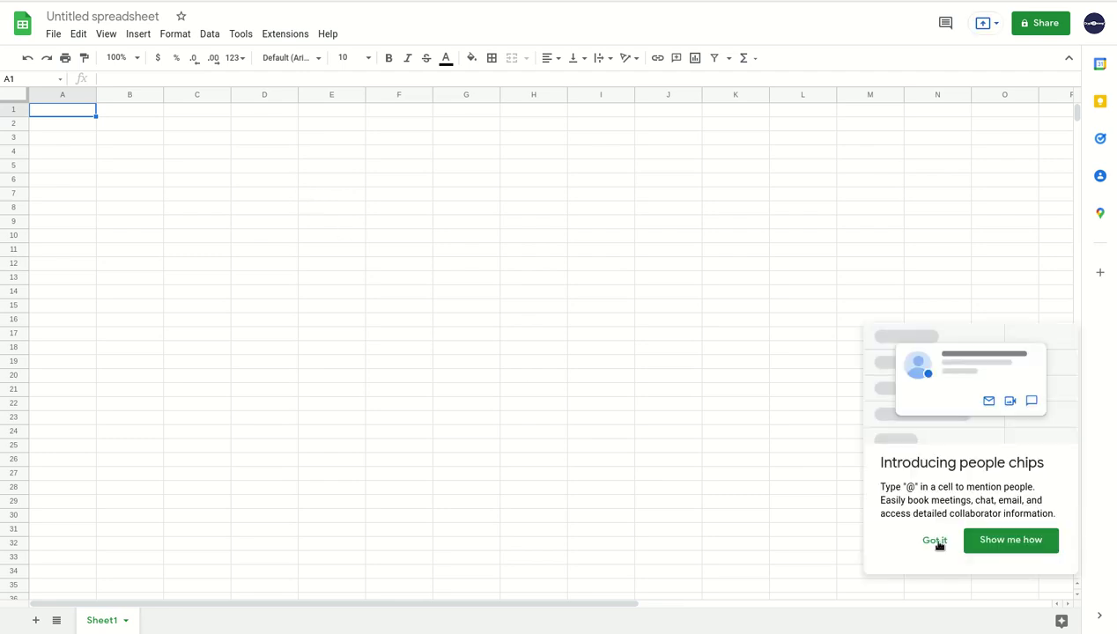
- Dismiss the people chips popup and open API Connector's API Library from Extensions
left_click(936, 542)
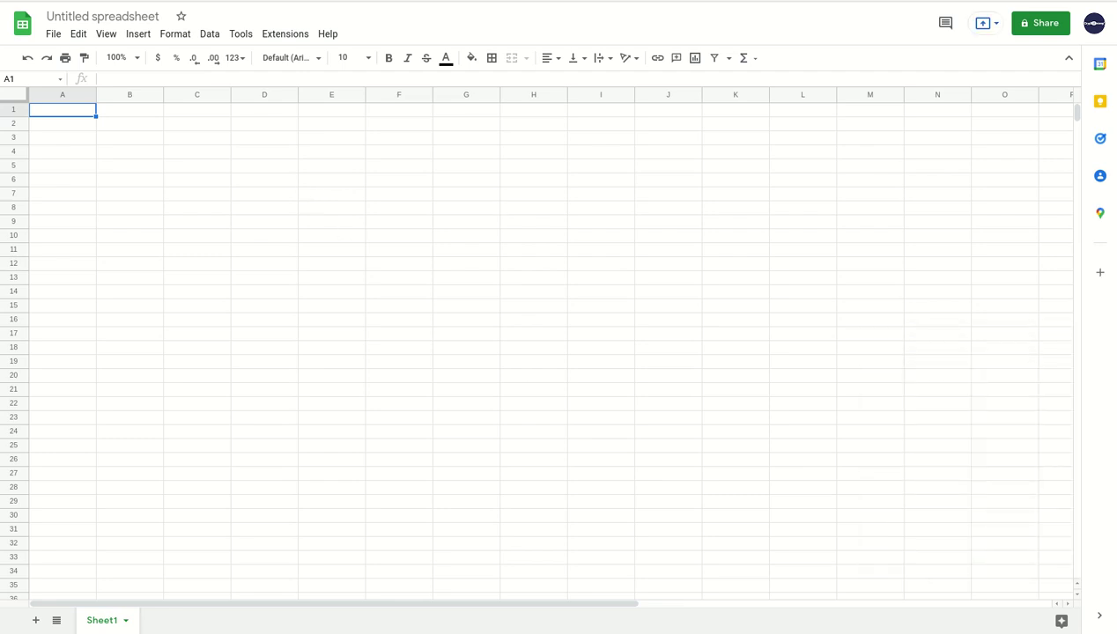
left_click(286, 35)
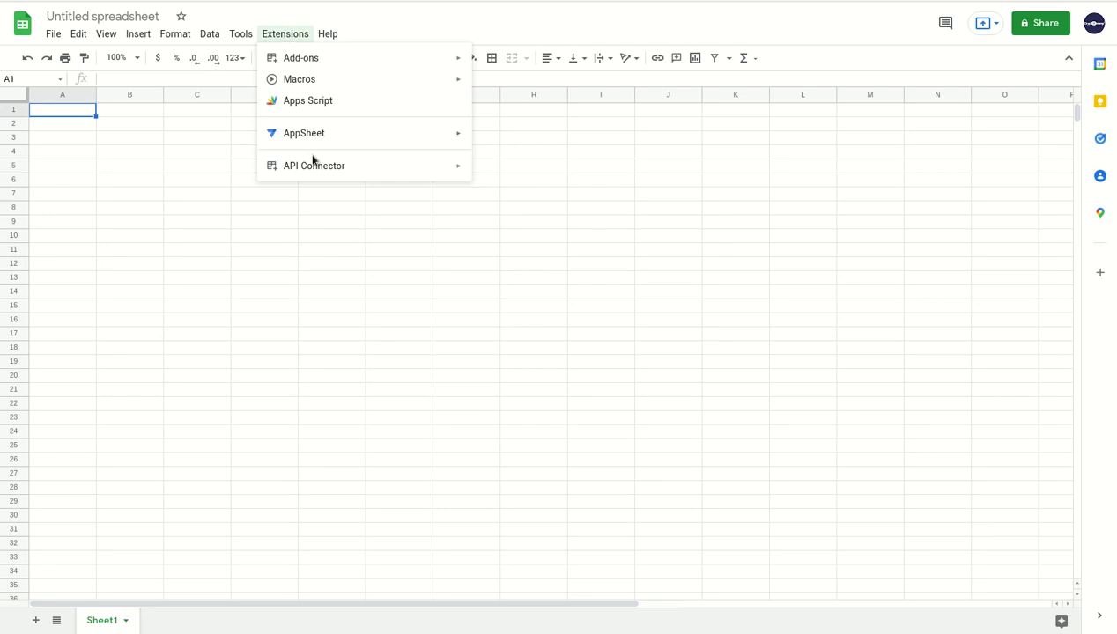
mouse_move(319, 169)
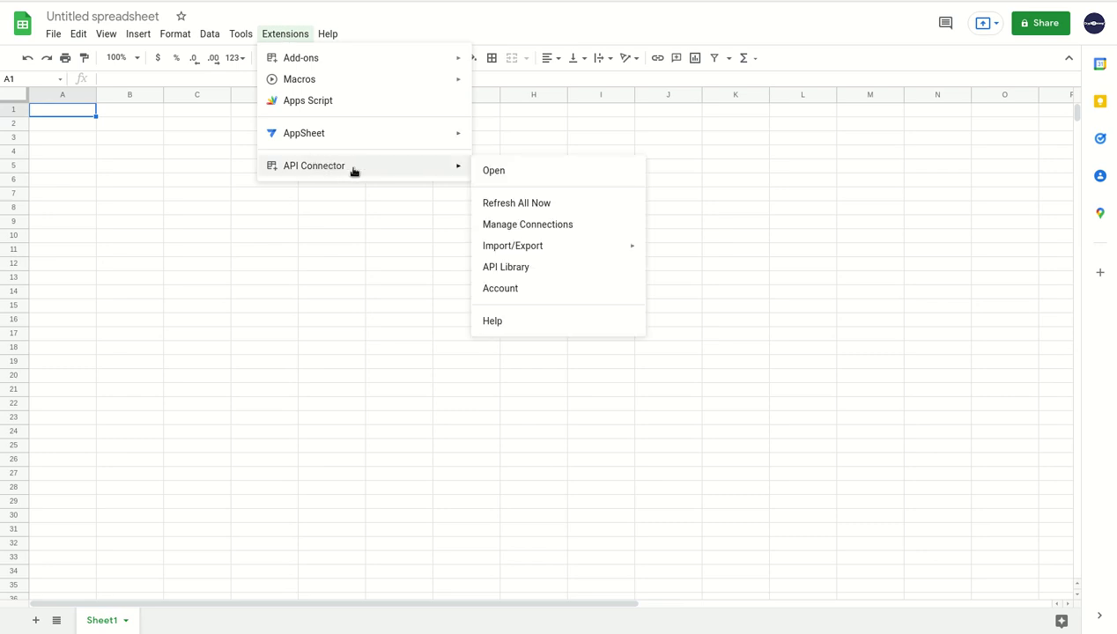
left_click(533, 268)
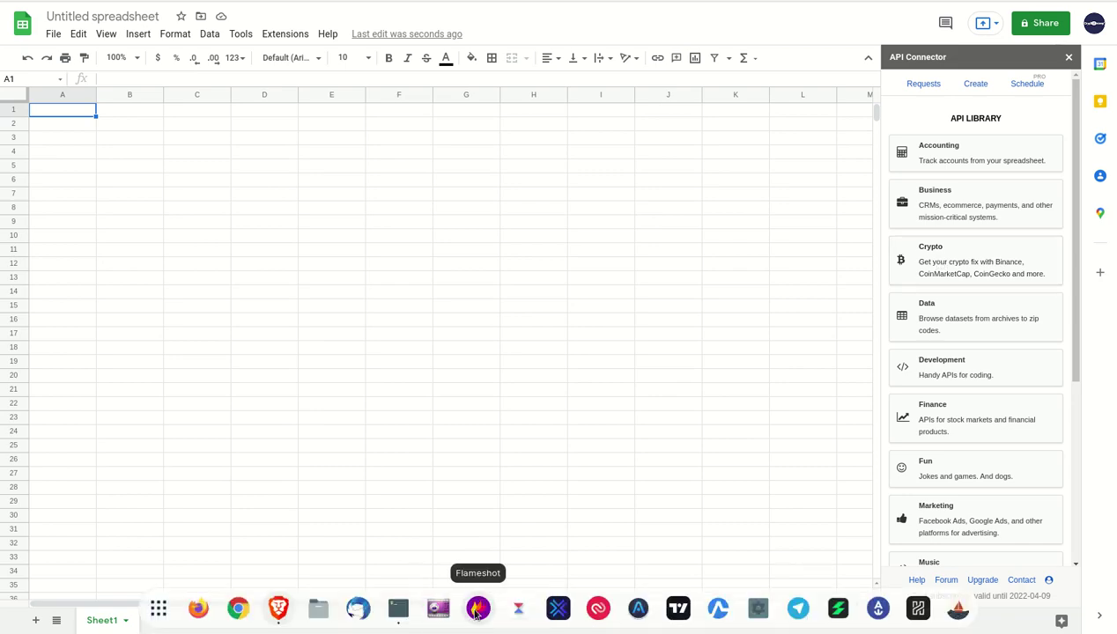
right_click(479, 609)
left_click(448, 498)
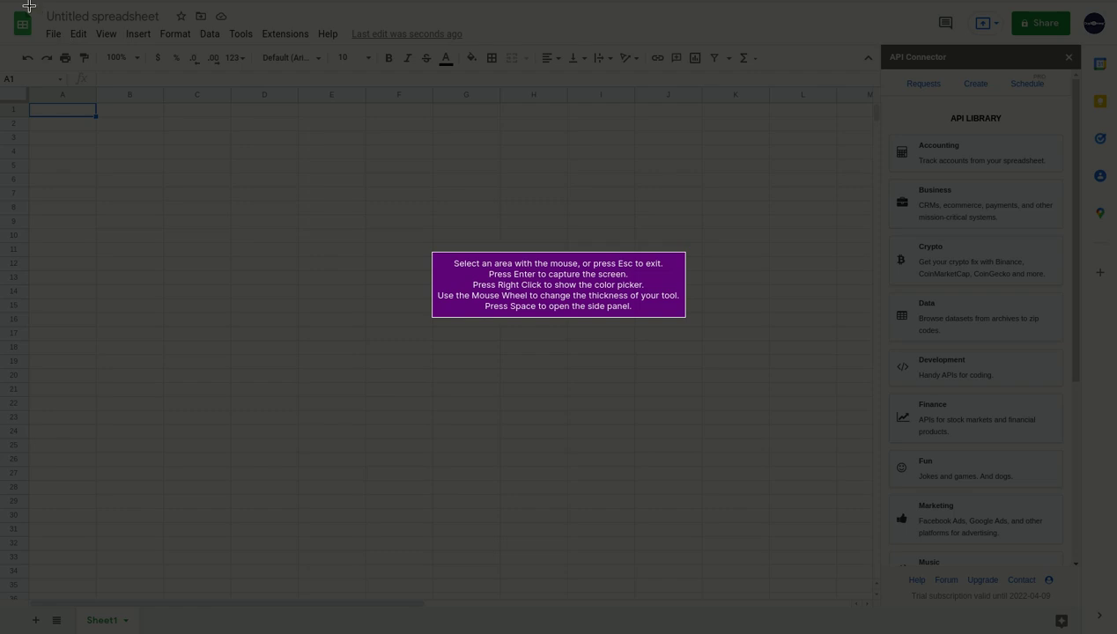
mouse_move(9, 1)
left_mouse_down()
mouse_move(1005, 585)
mouse_move(1109, 619)
left_mouse_up()
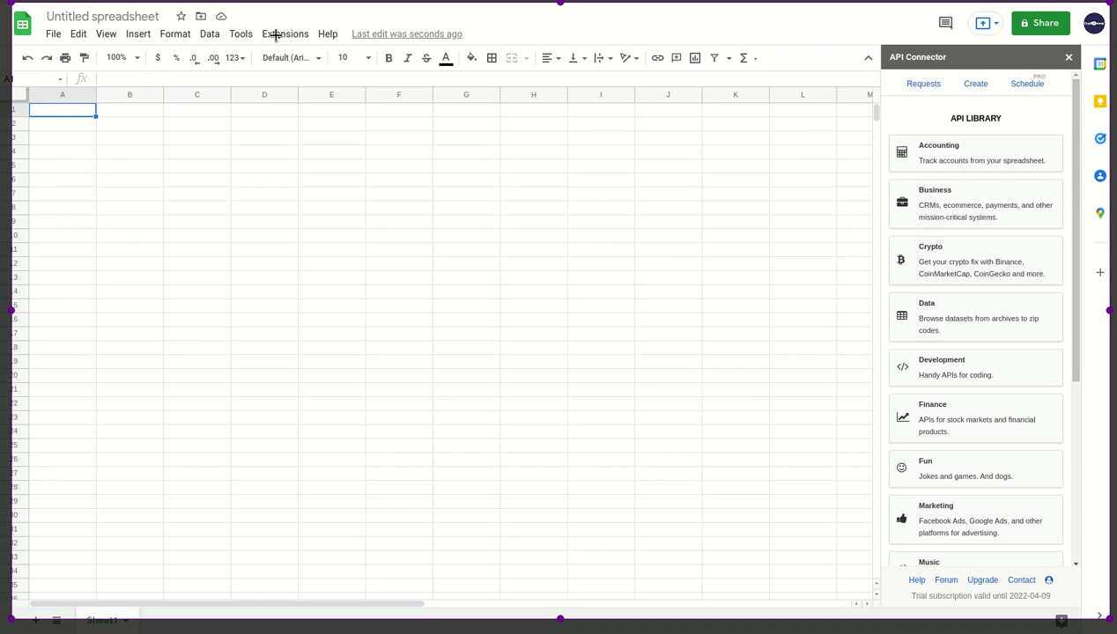
mouse_move(253, 23)
left_mouse_down()
mouse_move(278, 44)
mouse_move(313, 44)
left_mouse_up()
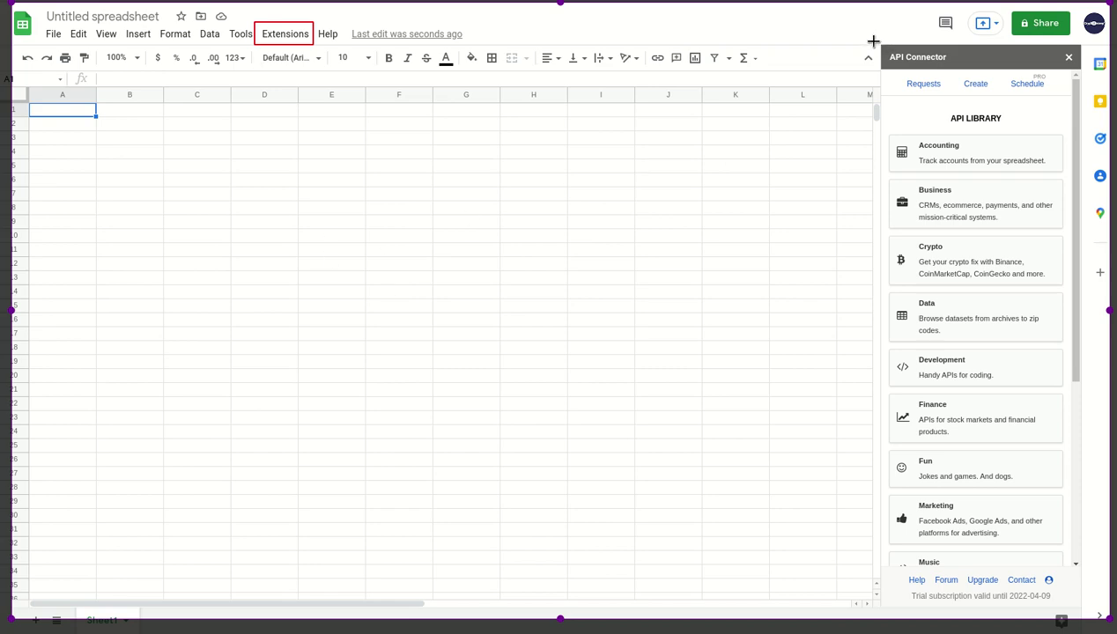
left_click_drag(878, 41, 955, 69)
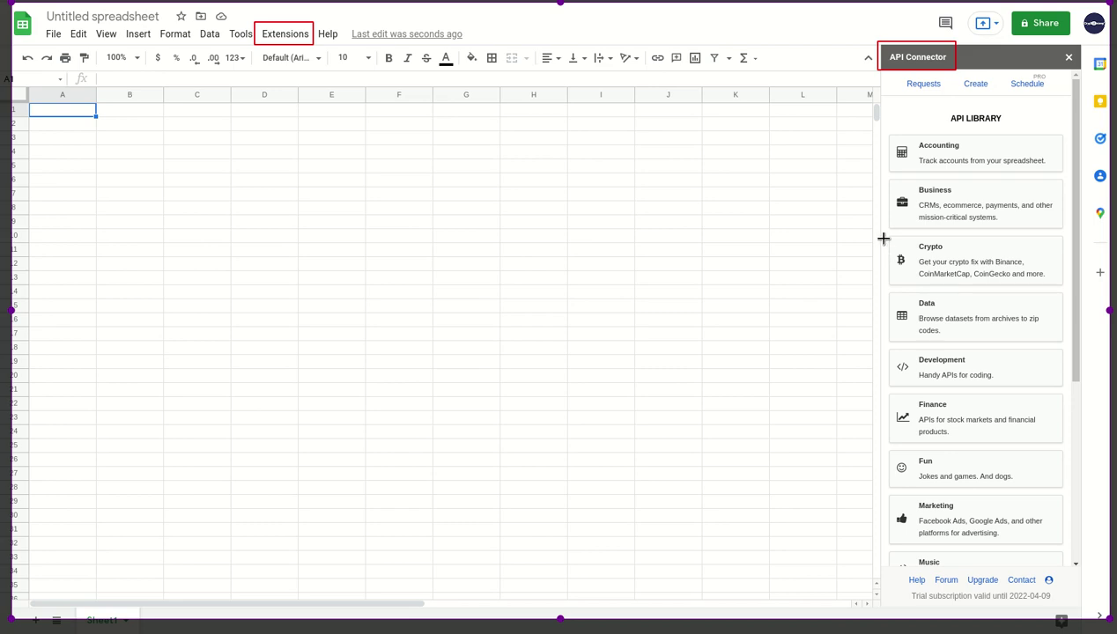
left_click_drag(885, 231, 1064, 287)
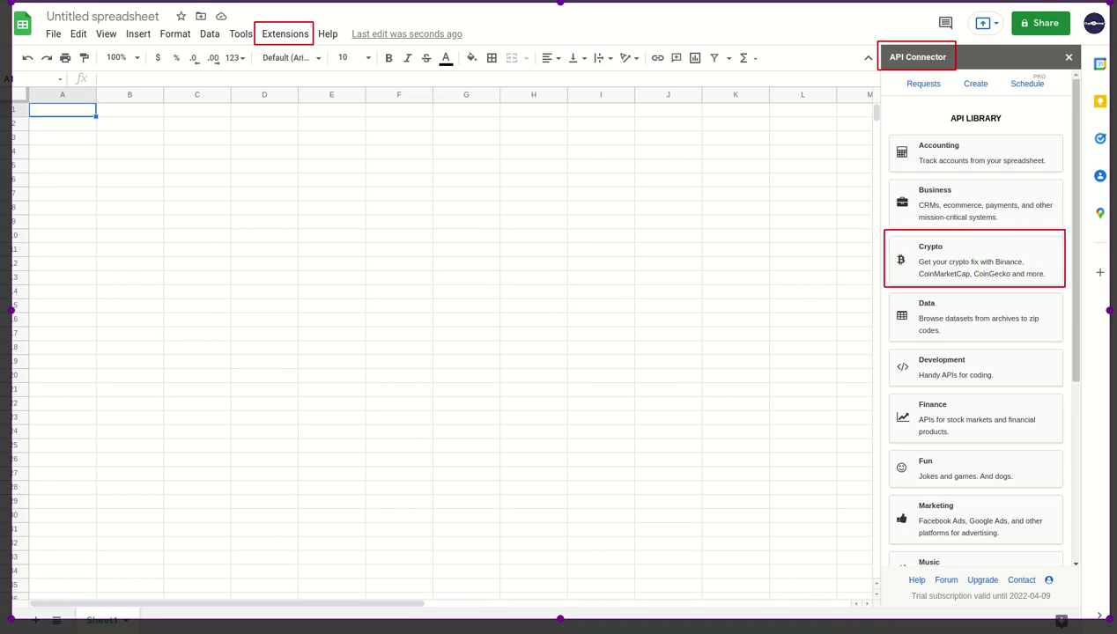
left_click_drag(240, 163, 274, 44)
left_click_drag(718, 215, 880, 62)
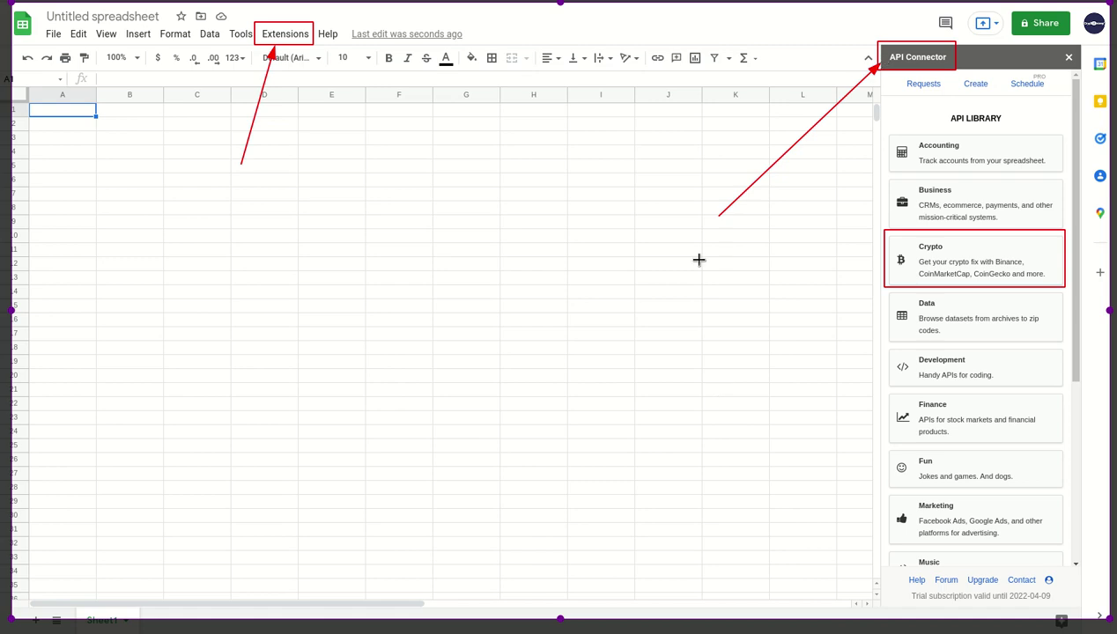
left_click_drag(698, 255, 875, 256)
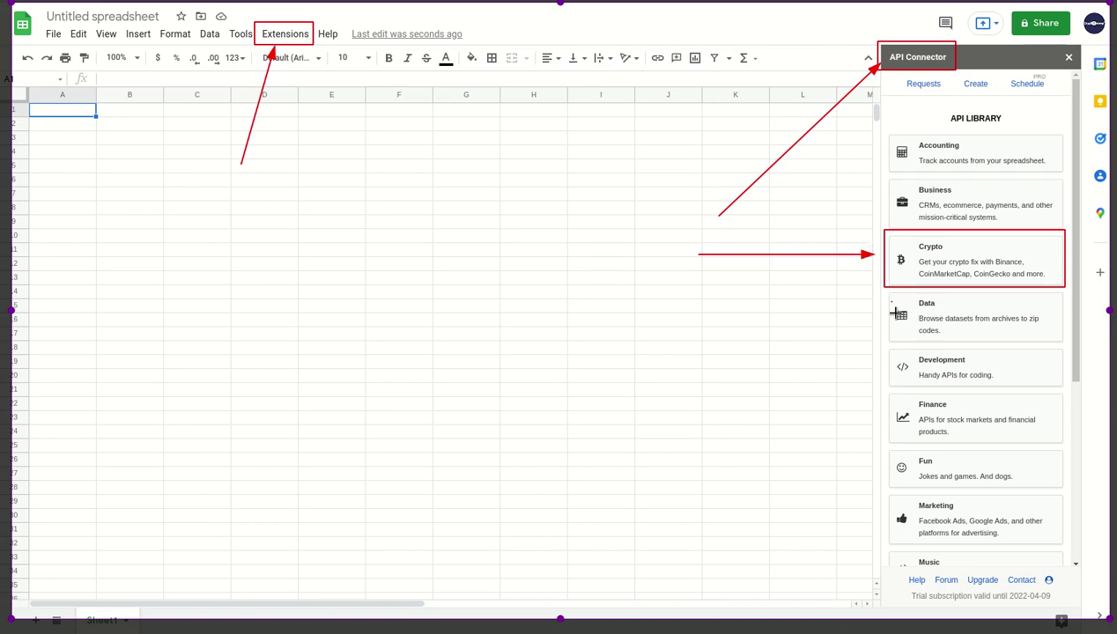
key("Escape")
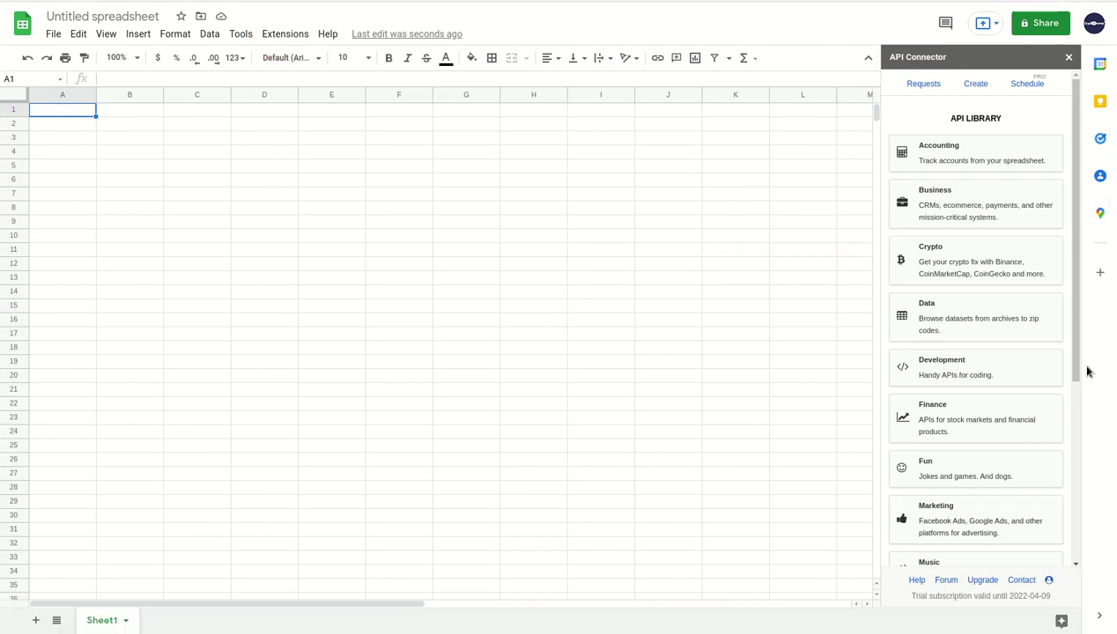
- Open the Crypto category and expand CoinGecko to list endpoints like Coins markets and Exchanges
left_click(1002, 262)
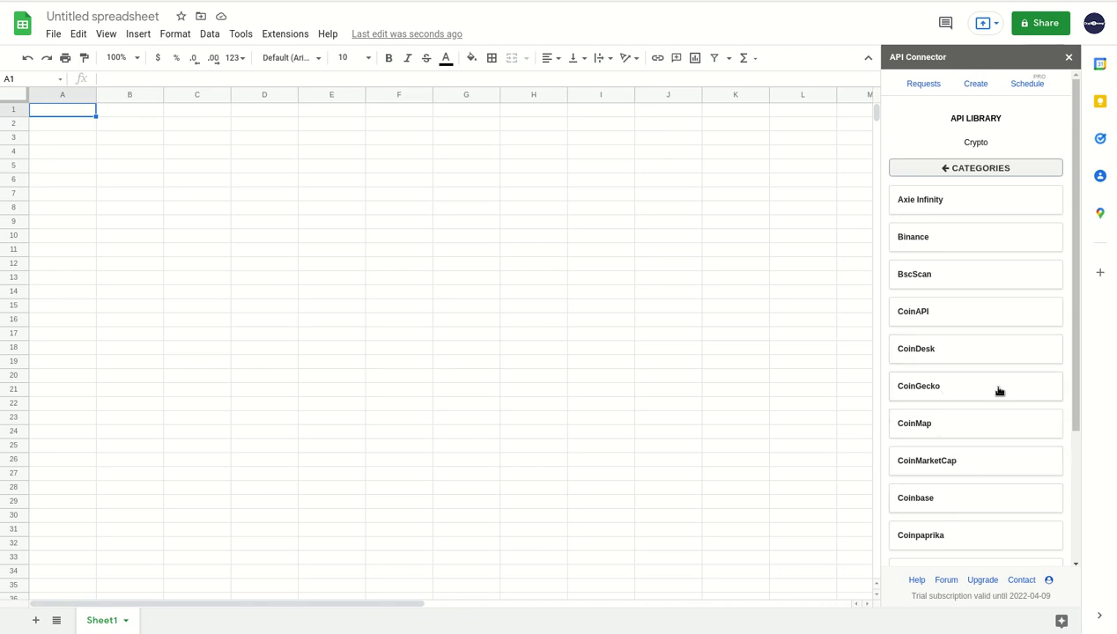
scroll(999, 391, "down", 3)
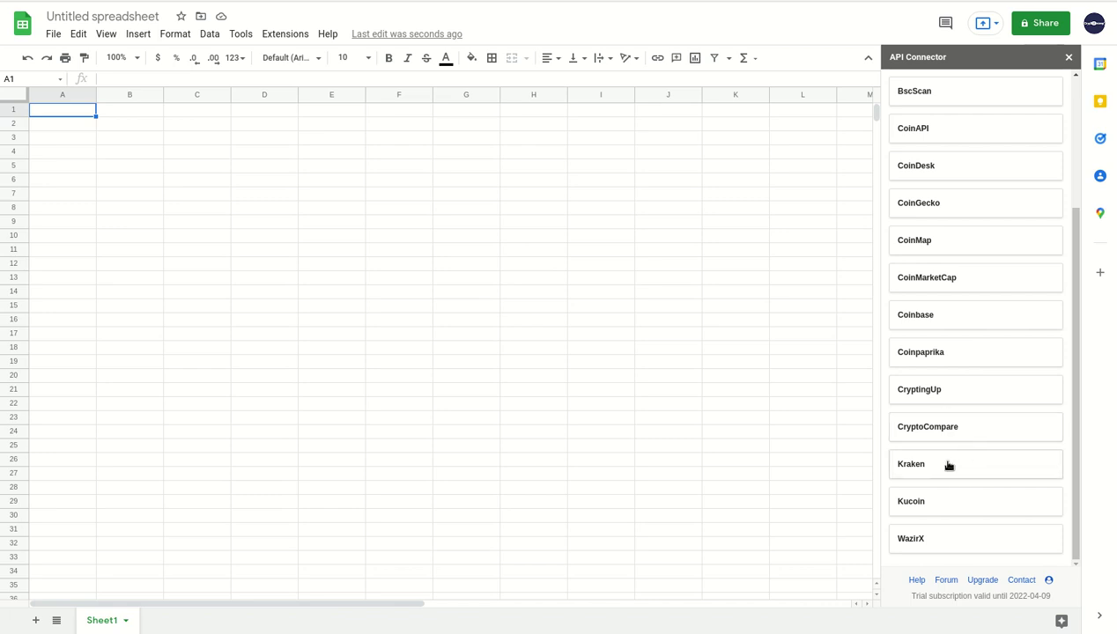
scroll(948, 465, "up", 1)
scroll(948, 465, "up", 1)
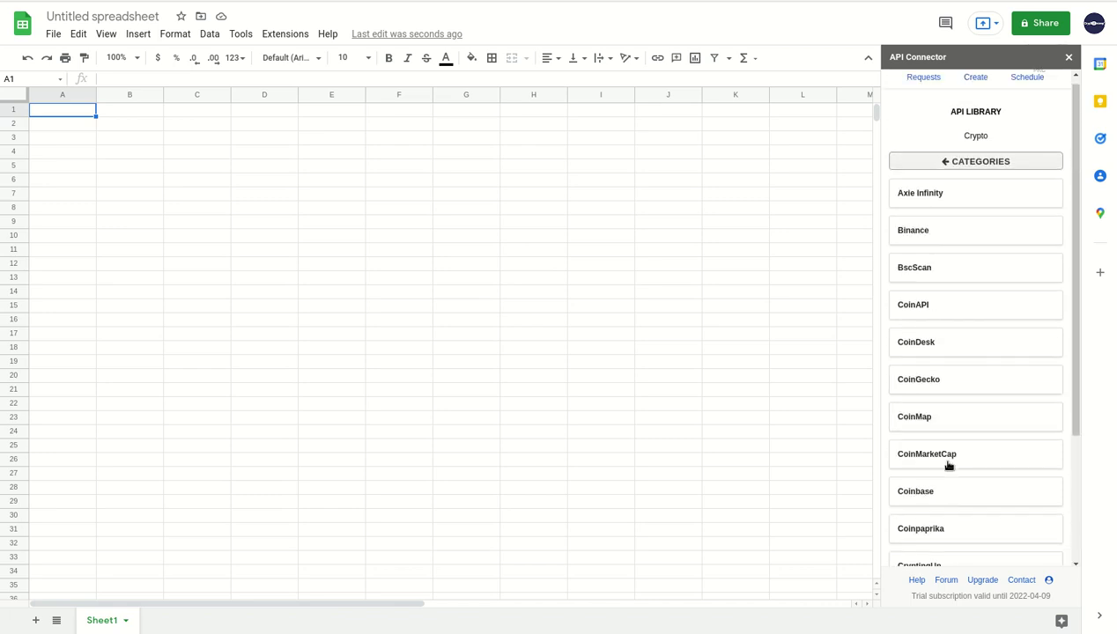
scroll(936, 353, "up", 1)
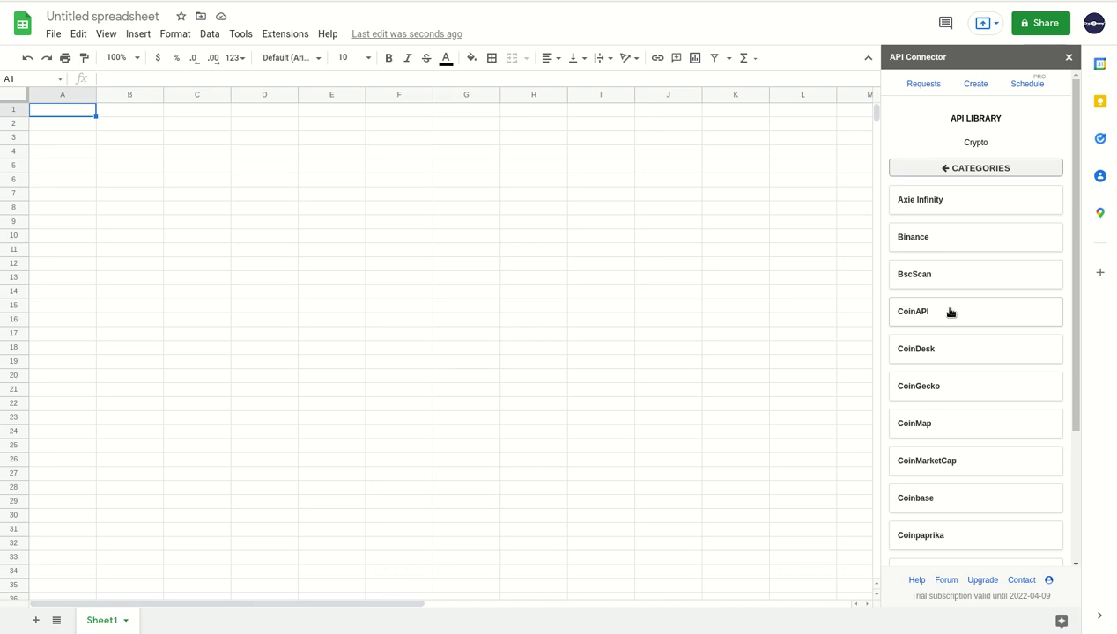
left_click(931, 389)
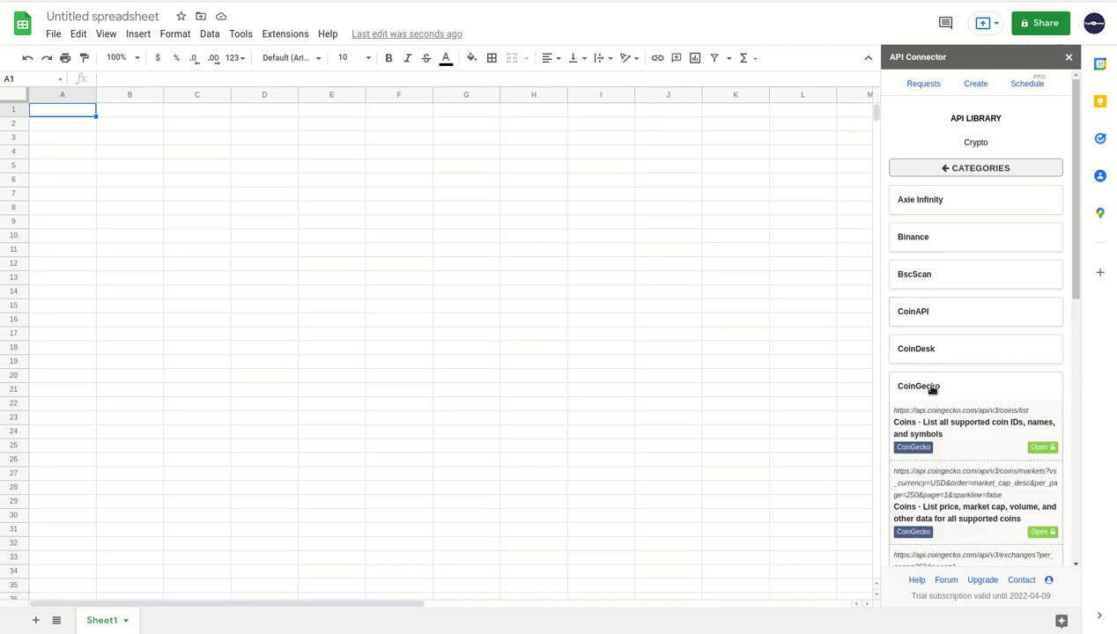
scroll(980, 350, "down", 1)
scroll(980, 349, "down", 1)
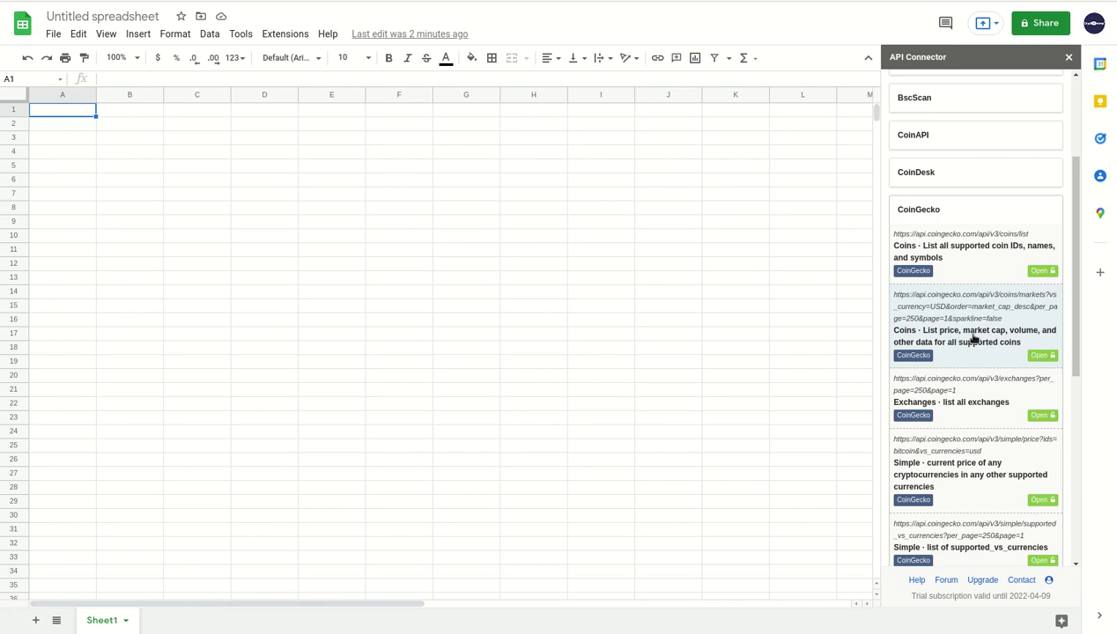
- Load and run the CoinGecko coins/markets request, then read the 429 error response
left_click(969, 337)
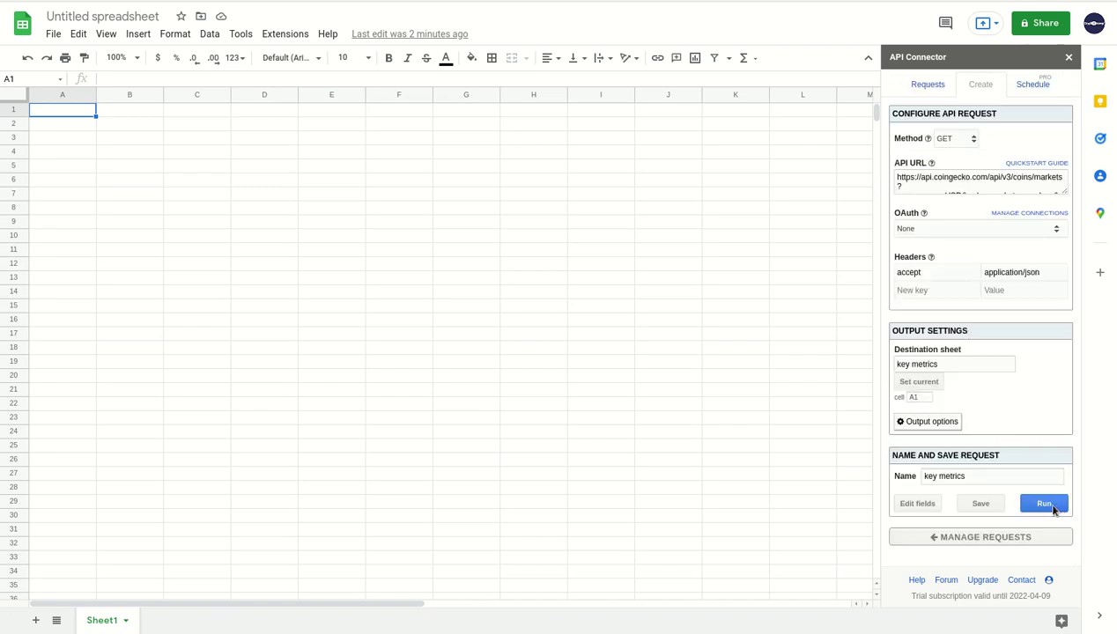
left_click(1045, 503)
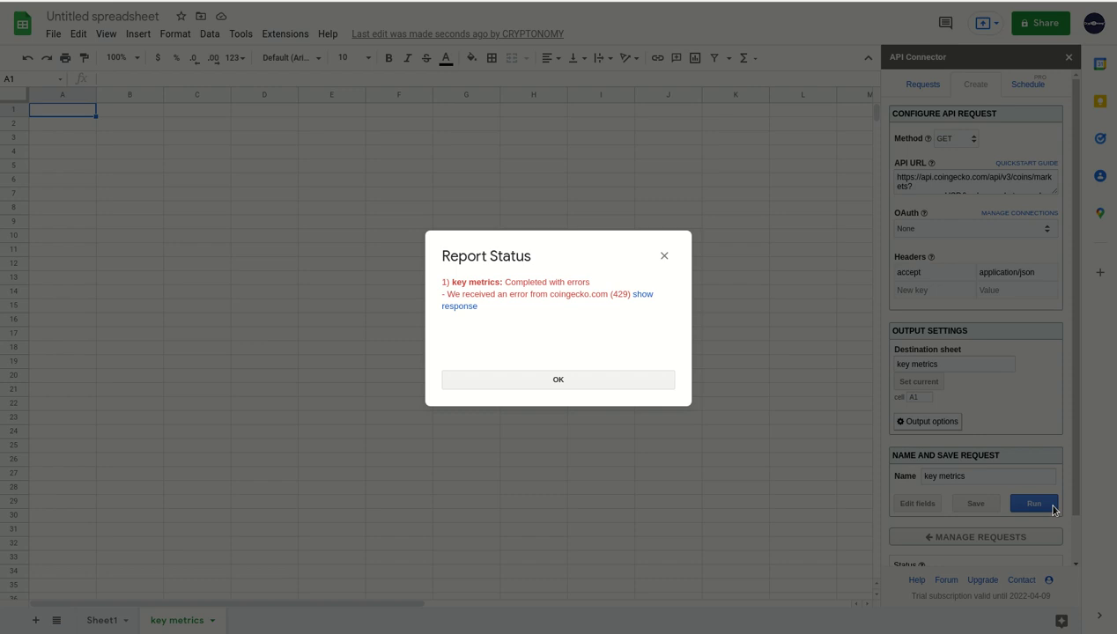
left_click(458, 306)
scroll(547, 323, "down", 3)
scroll(546, 322, "down", 3)
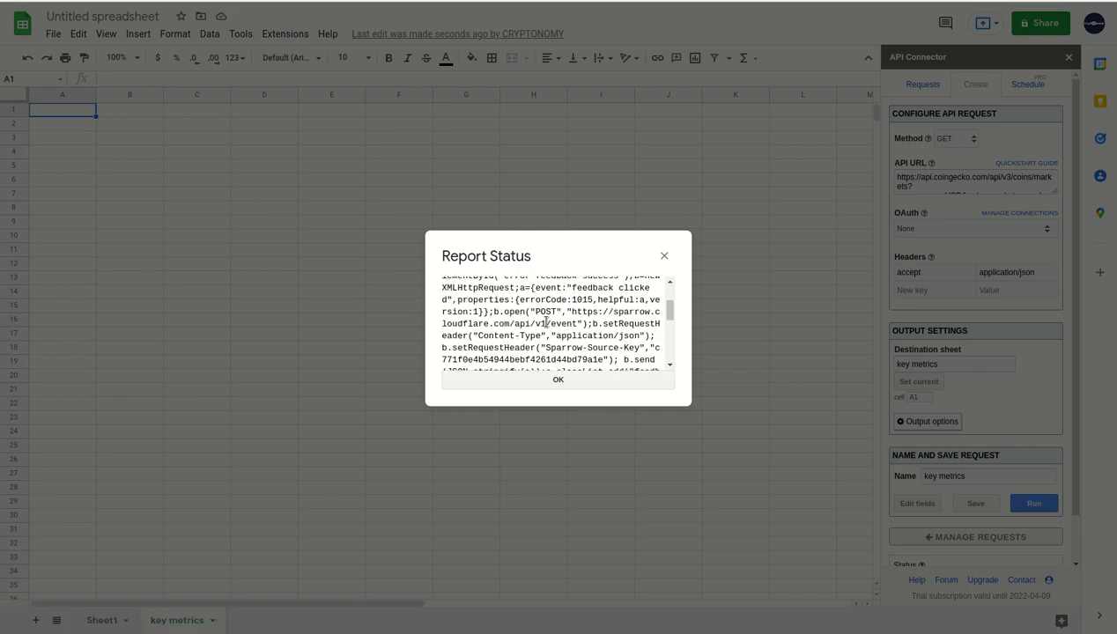
scroll(546, 322, "down", 3)
scroll(542, 324, "down", 2)
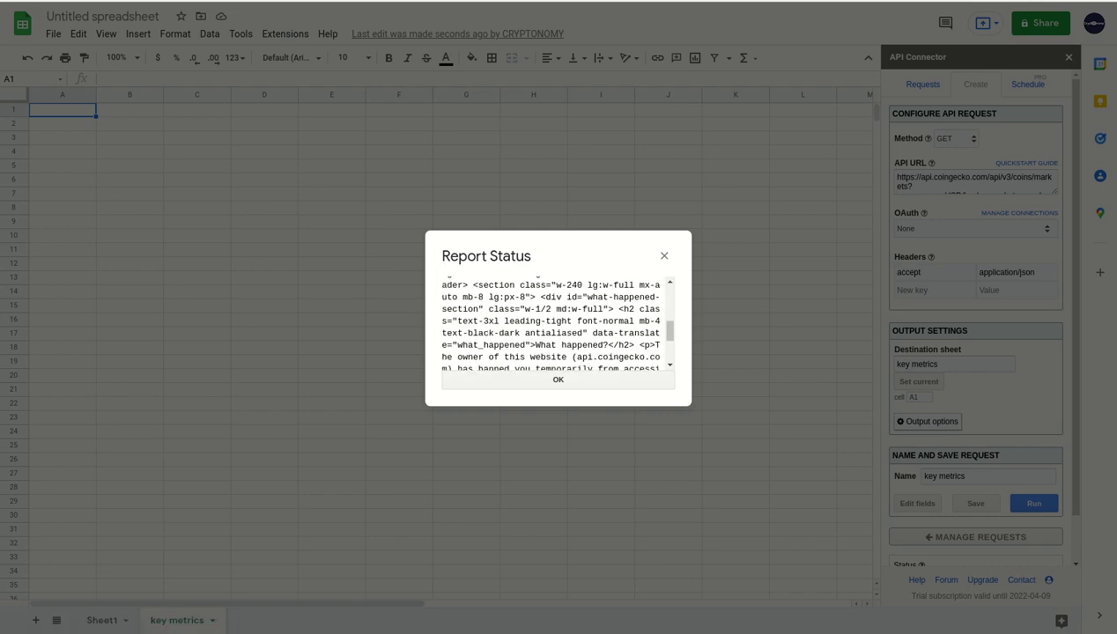
left_click(889, 0)
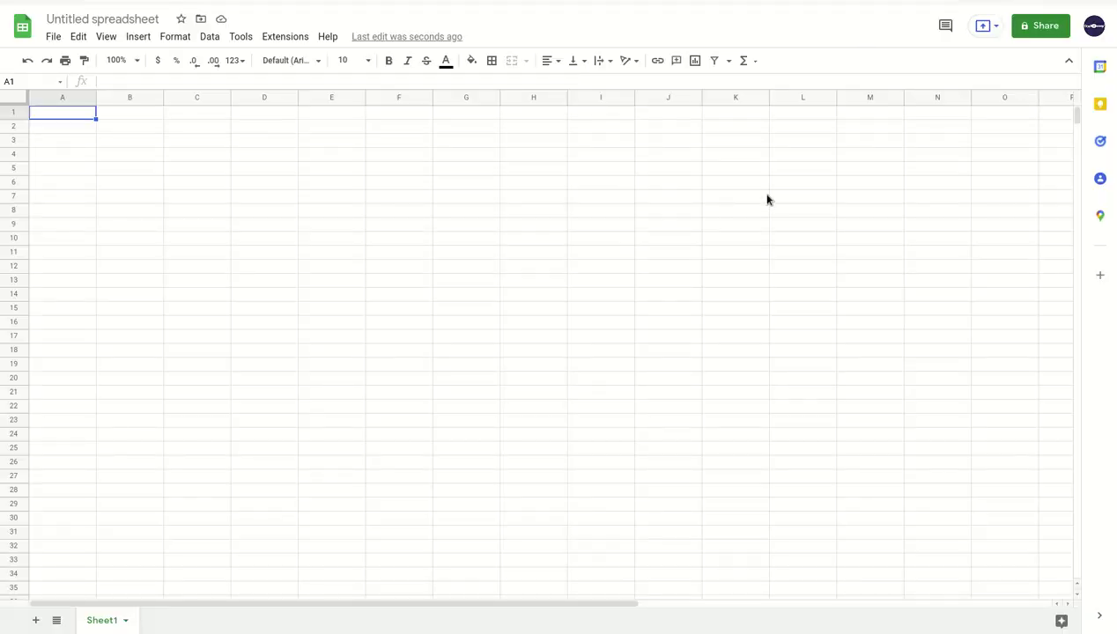
- Reopen the API Library and load CoinGecko's Coins markets endpoint from the Crypto category
left_click(296, 41)
mouse_move(328, 174)
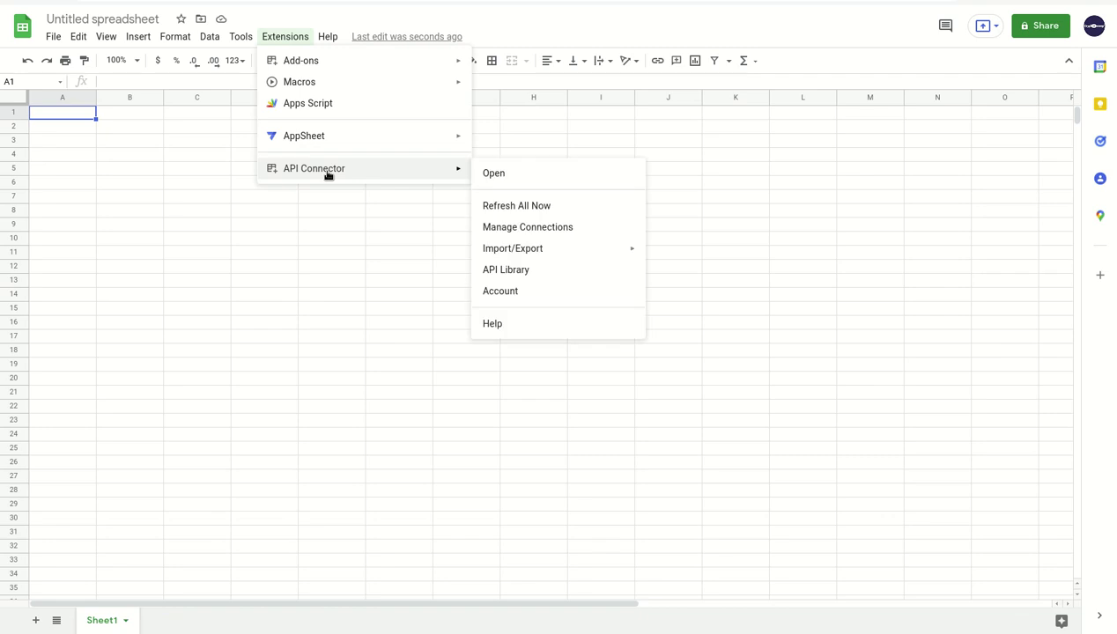
left_click(535, 270)
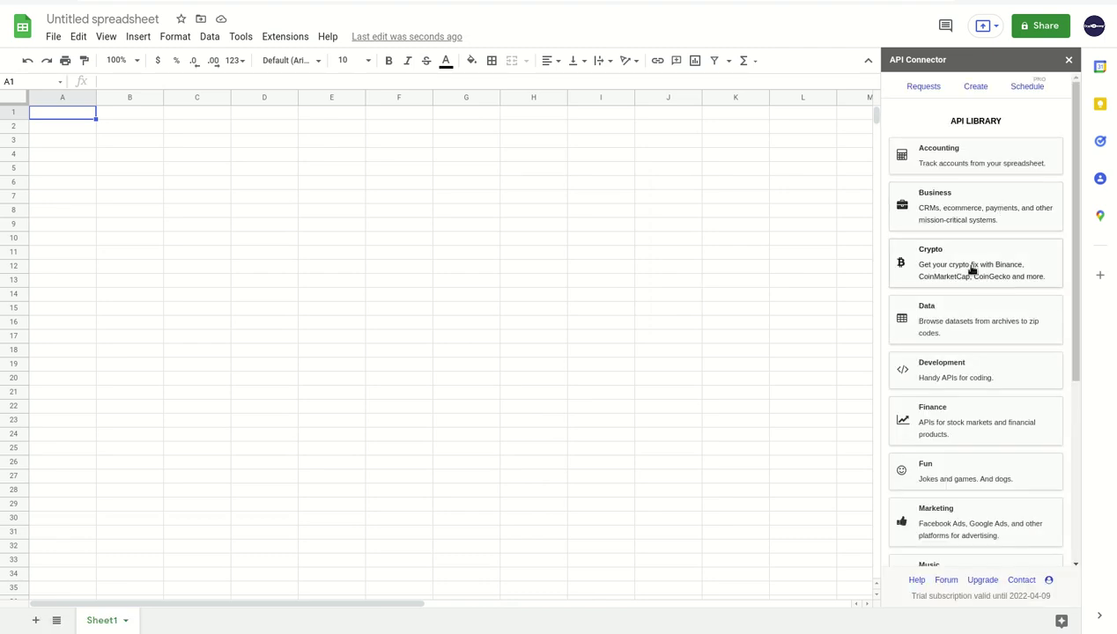
left_click(972, 269)
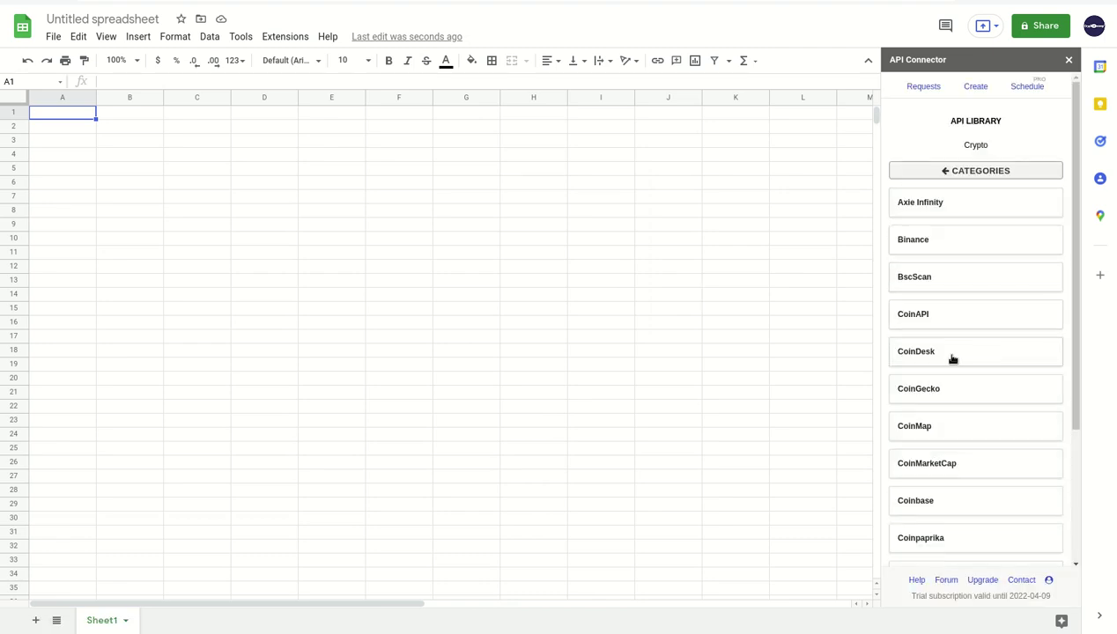
left_click(957, 390)
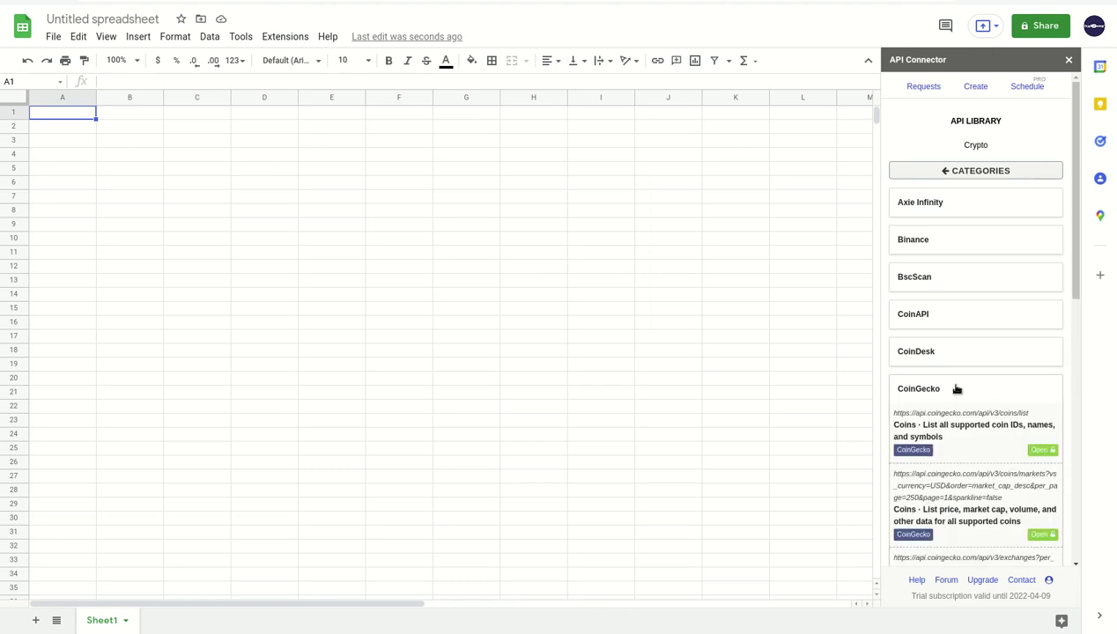
scroll(978, 445, "down", 1)
left_click(967, 432)
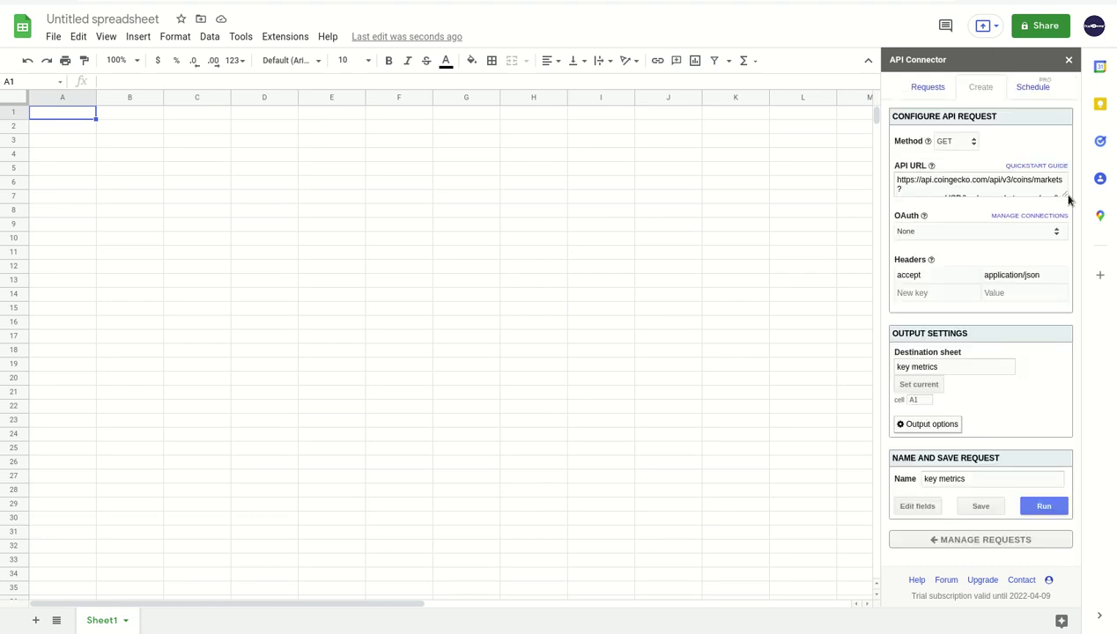
- Send the request's output to Sheet1 at A1, rename it CoinGecko, and save it
mouse_move(1068, 199)
left_mouse_down()
mouse_move(1059, 231)
mouse_move(1056, 220)
left_mouse_up()
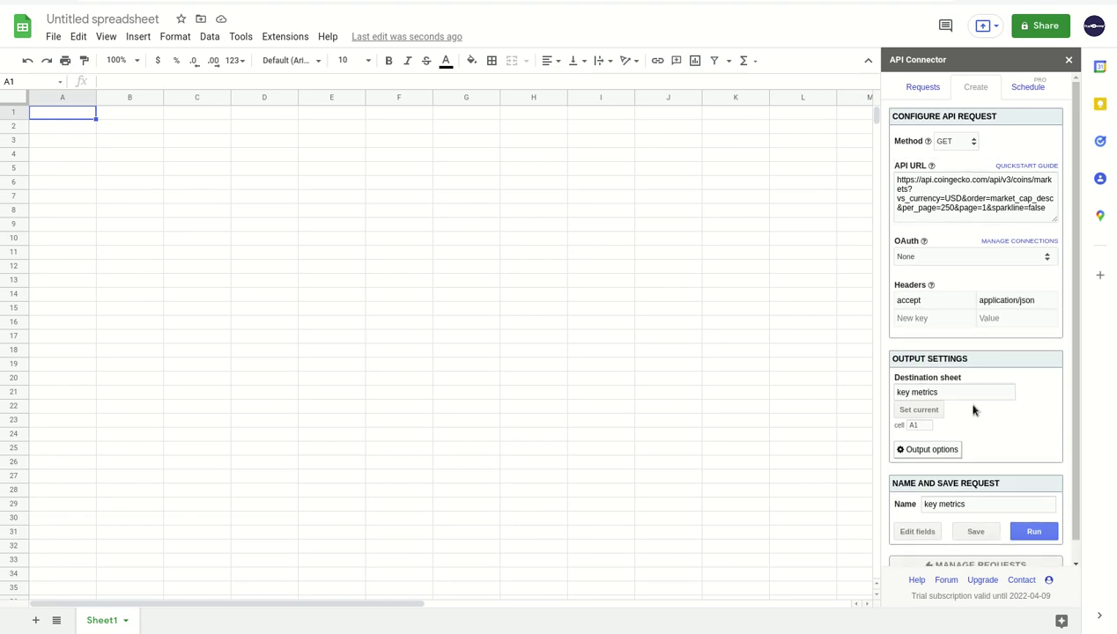
left_click(932, 410)
left_click_drag(973, 504, 916, 503)
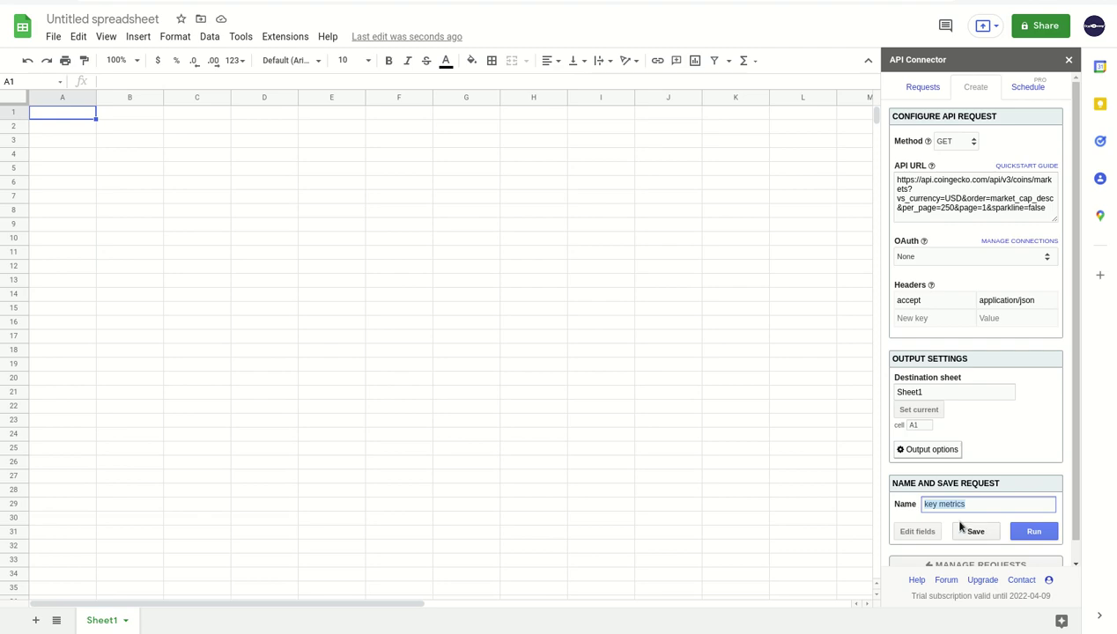
type("CoinGe")
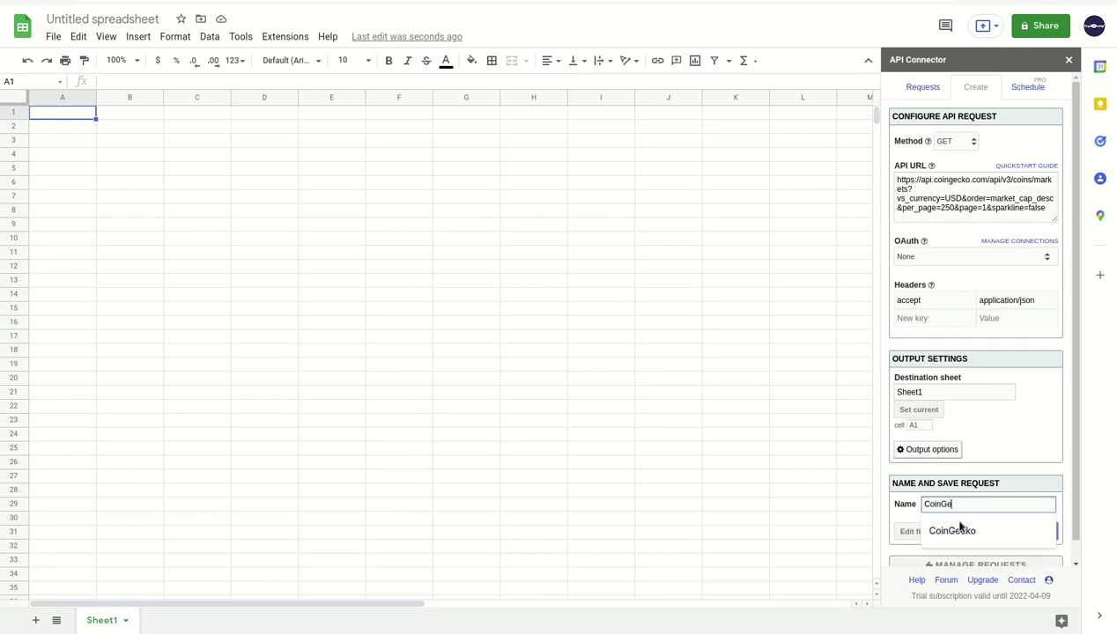
type("ck")
left_click(960, 528)
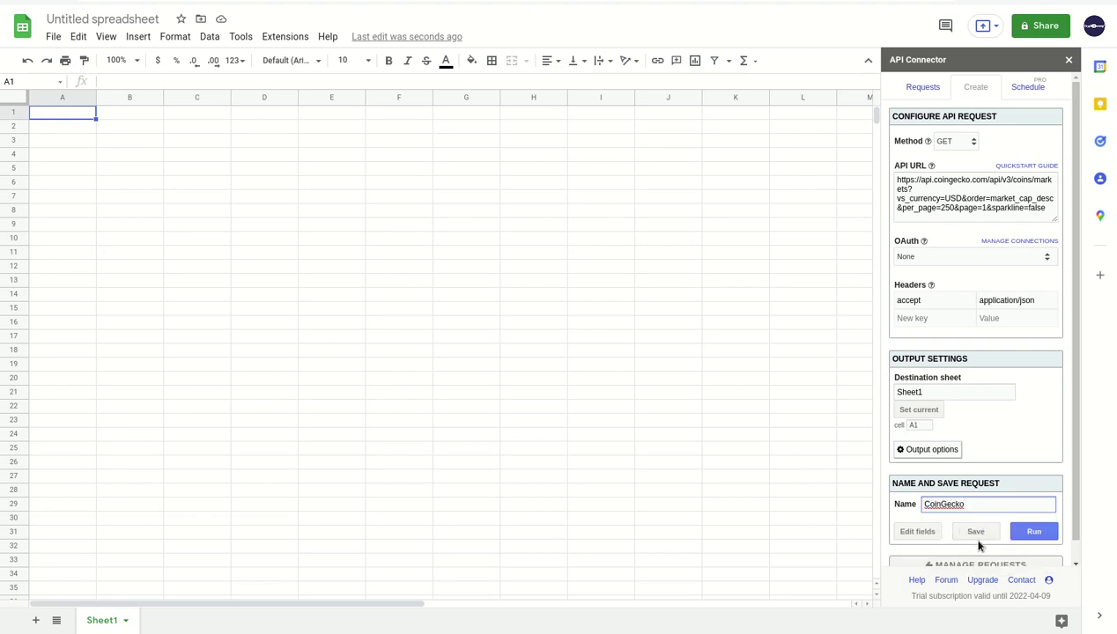
left_click(978, 538)
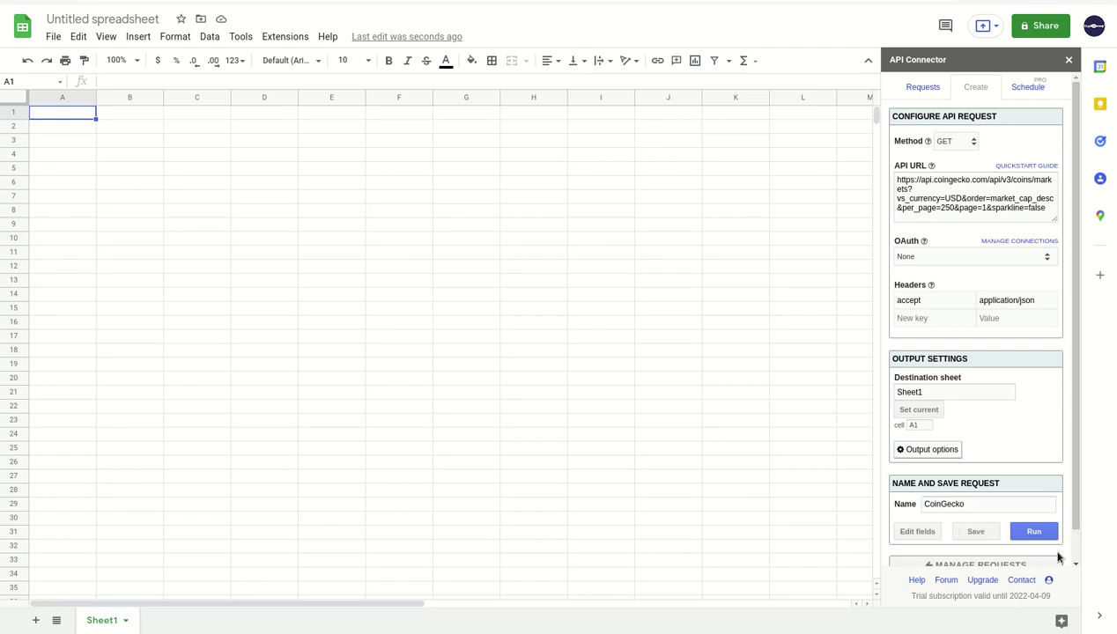
- Rerun the CoinGecko request, dismiss the error, and delete the long API URL
left_click(1036, 535)
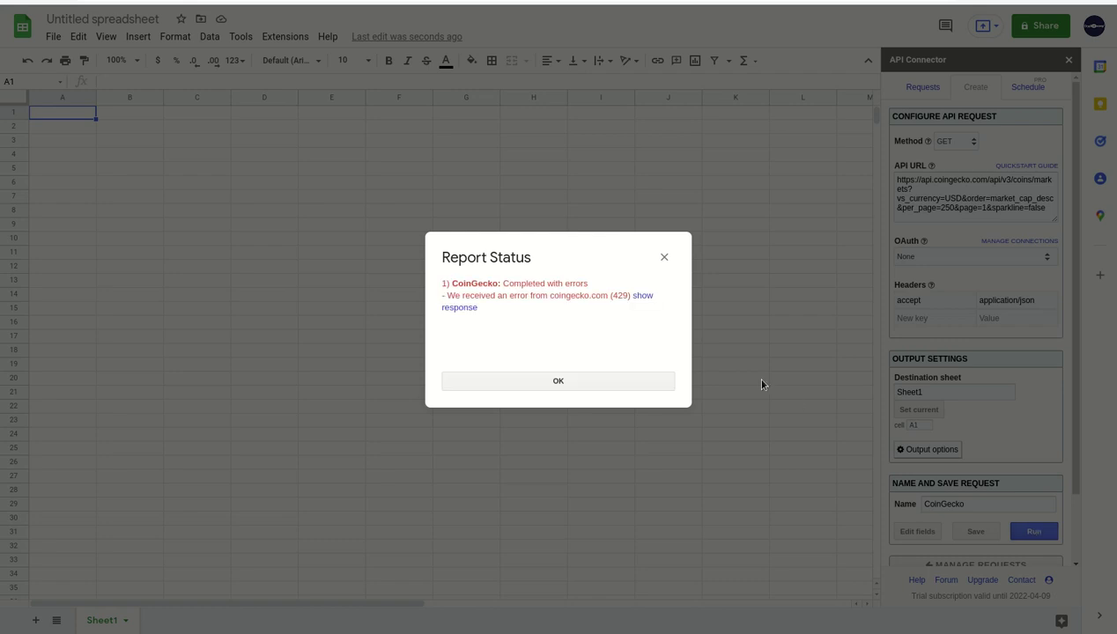
left_click(551, 385)
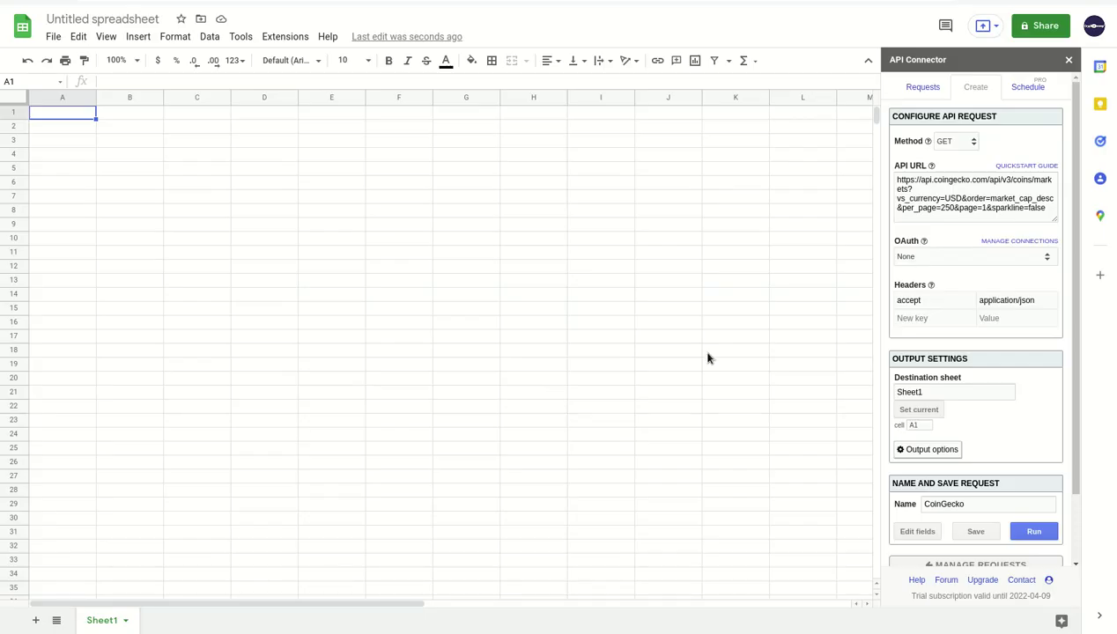
left_click(968, 208)
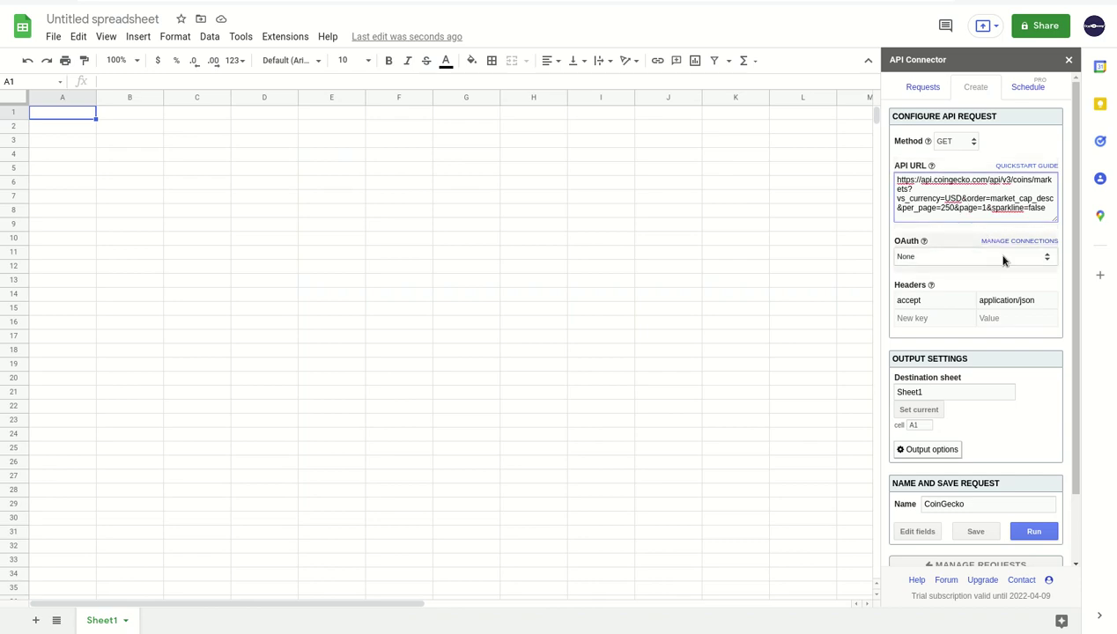
key("shift+Up")
key("shift+Up")
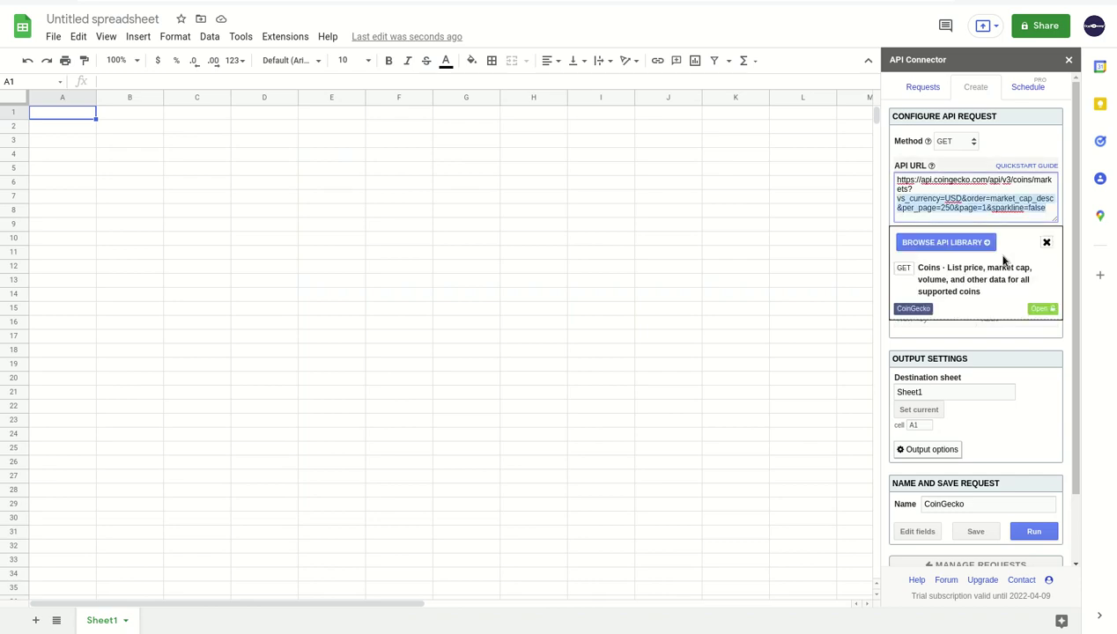
key("shift+Up")
key("shift+Up")
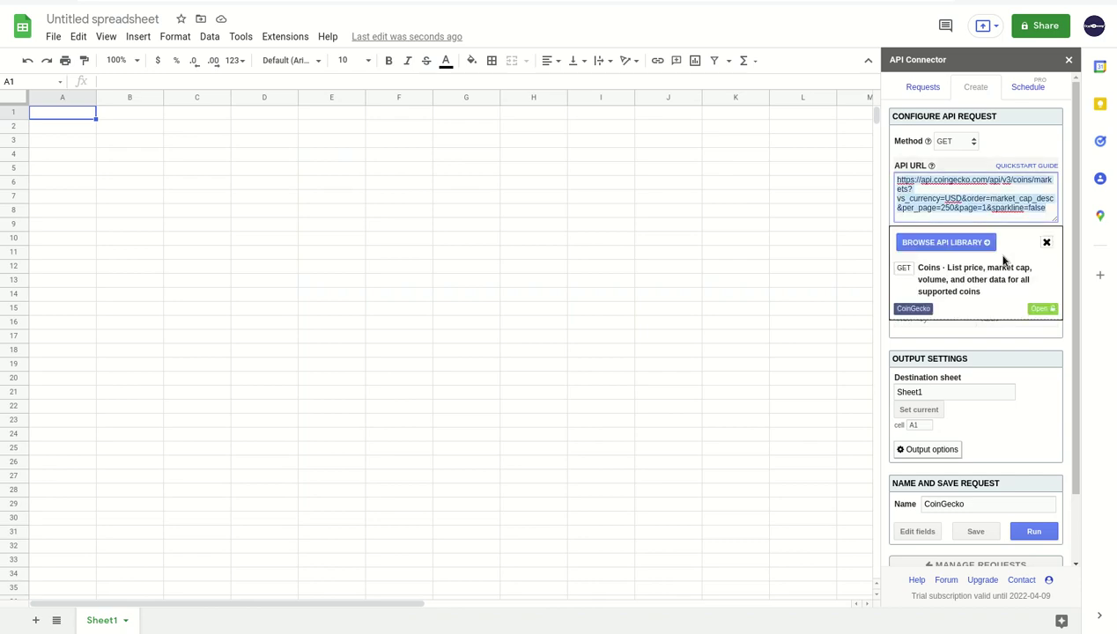
key("BackSpace")
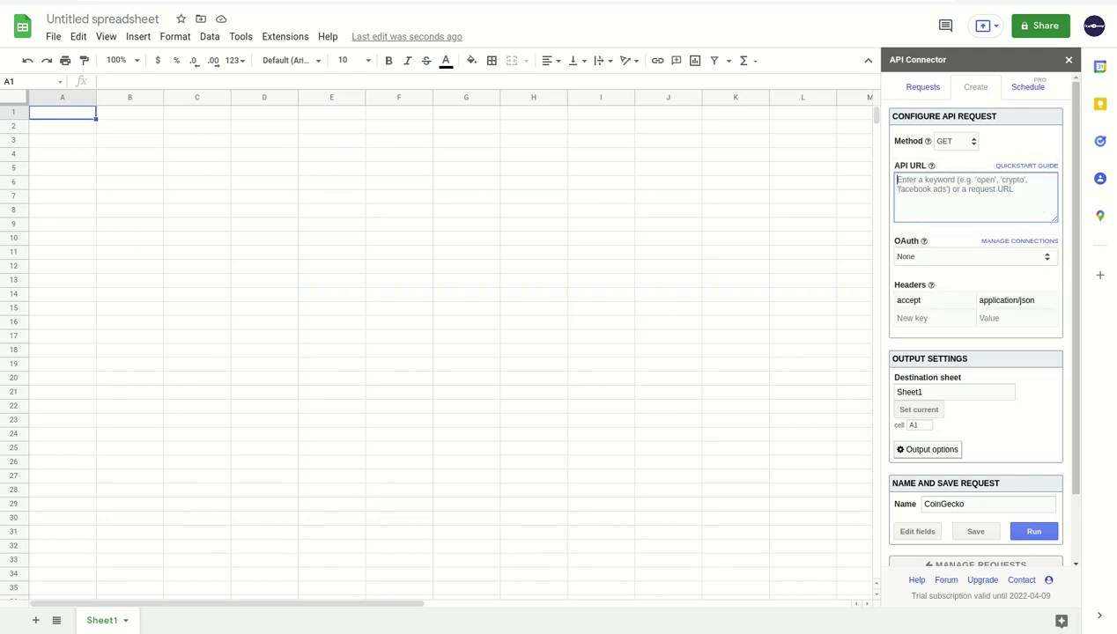
- Copy the shorter coins/markets URL from line 3 of the gedit notes
key("alt+Tab")
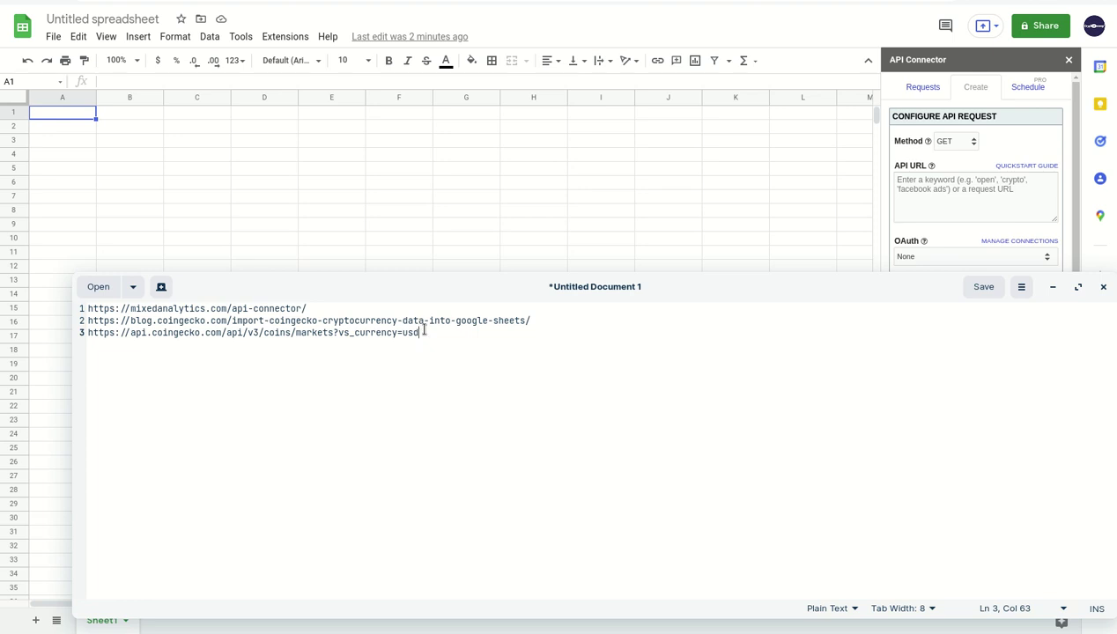
key("shift+Home")
key("ctrl+c")
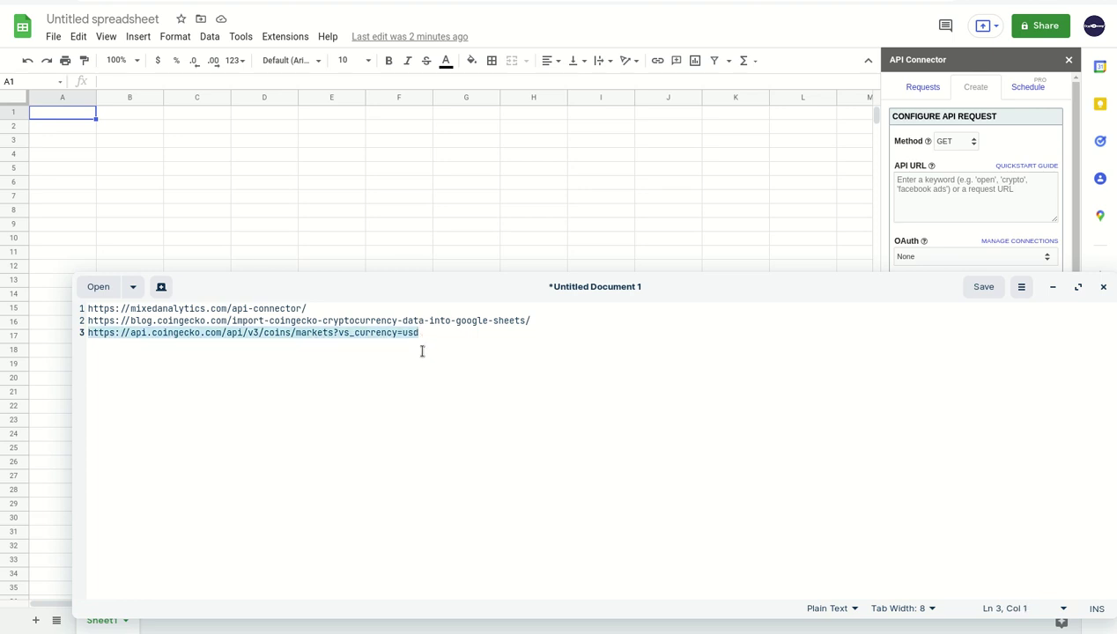
key("alt+Tab")
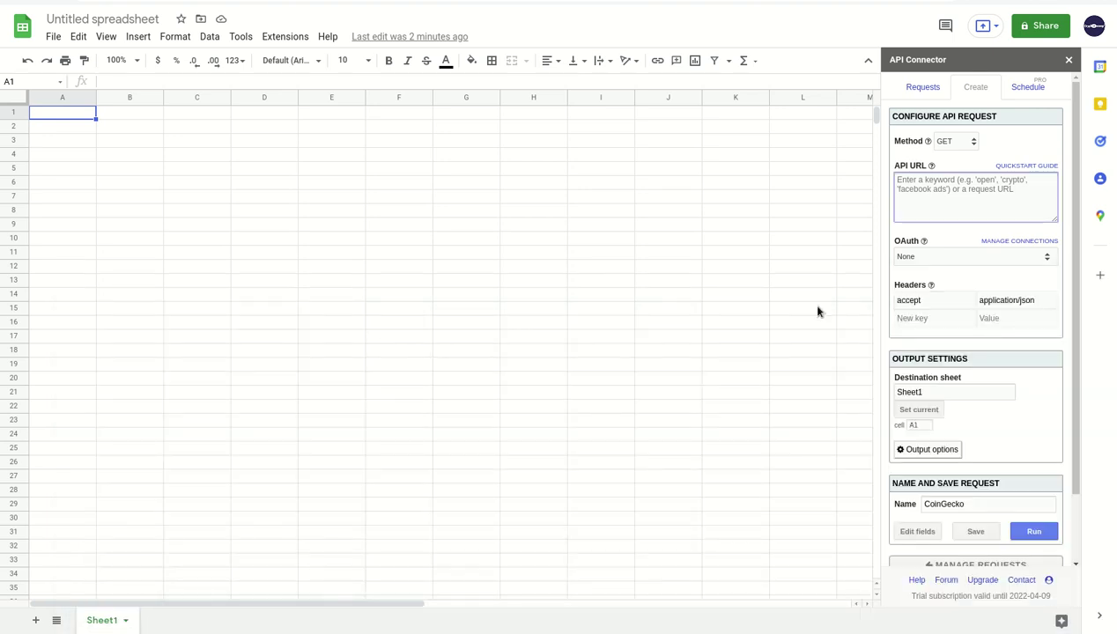
left_click(936, 180)
- Paste the shorter markets URL, save and rerun, then dismiss the 429 error and close the panel
key("ctrl+v")
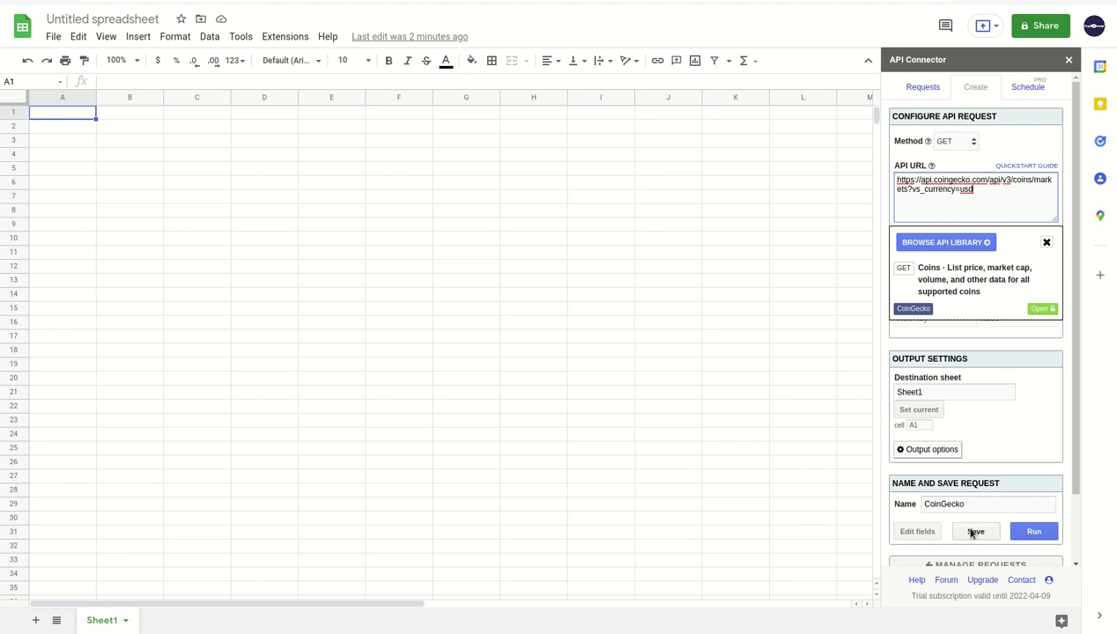
left_click(971, 533)
left_click(1032, 532)
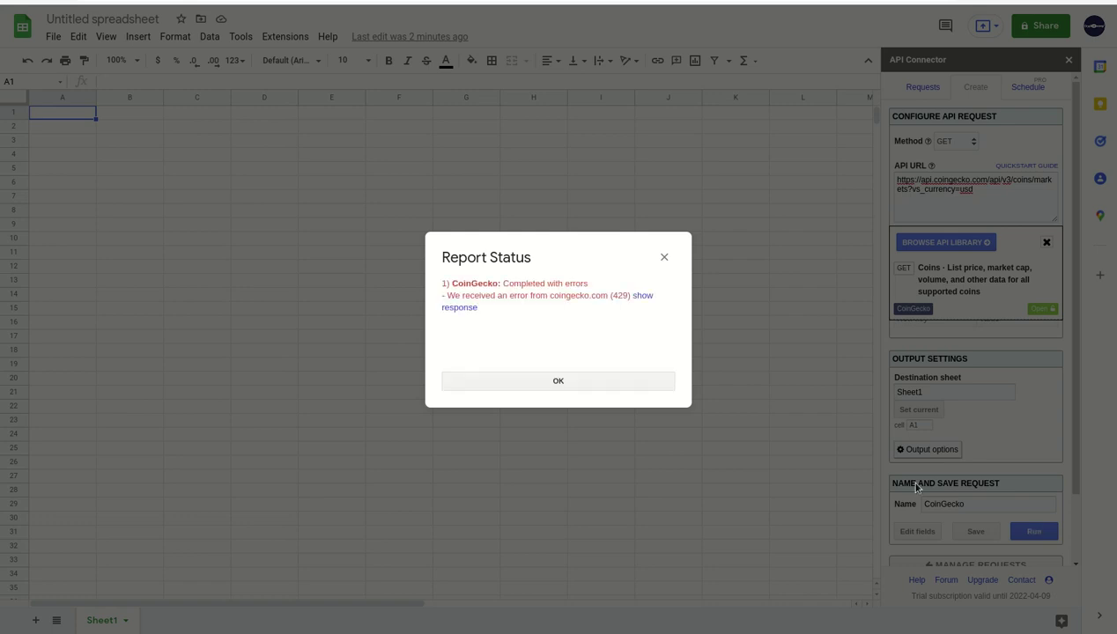
left_click(664, 257)
left_click(1067, 61)
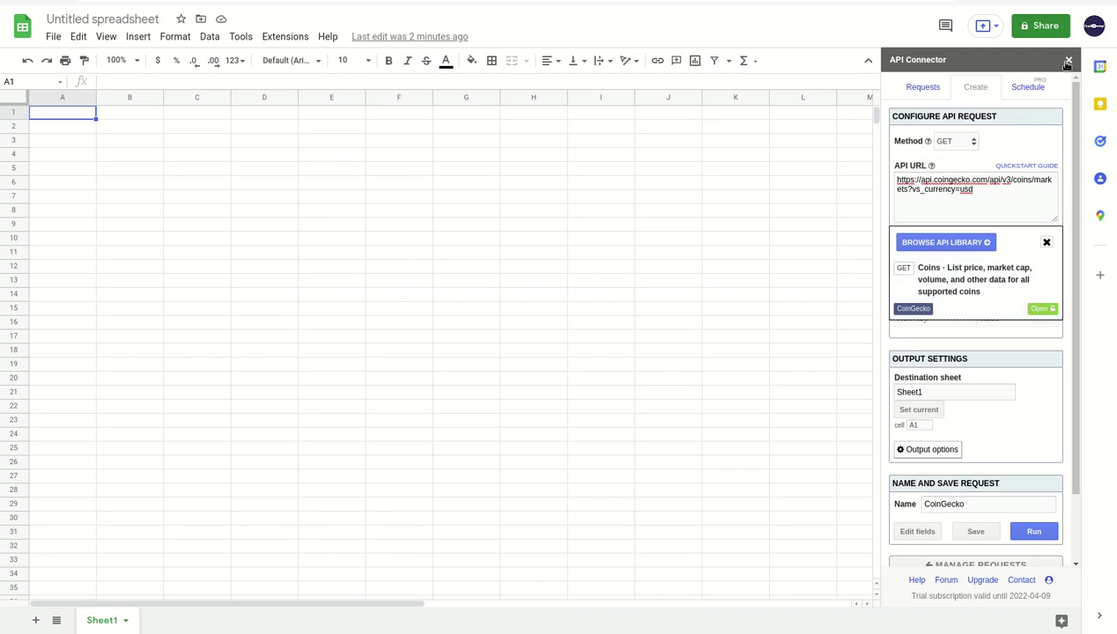
- Reopen API Connector from Extensions and start a blank GET request on the Create tab
left_click(292, 36)
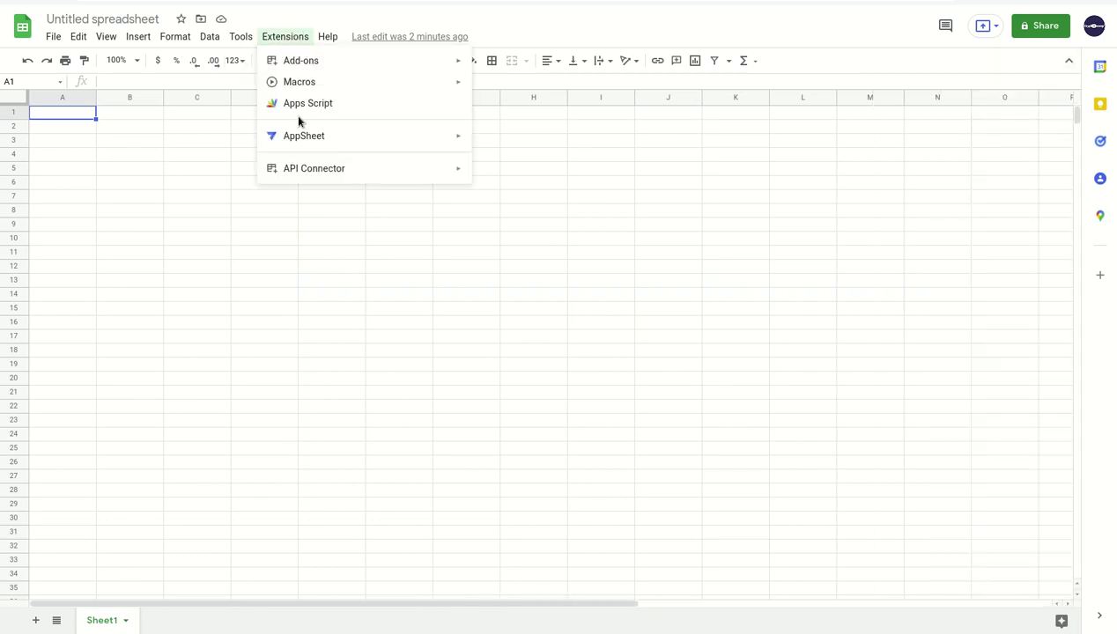
mouse_move(332, 177)
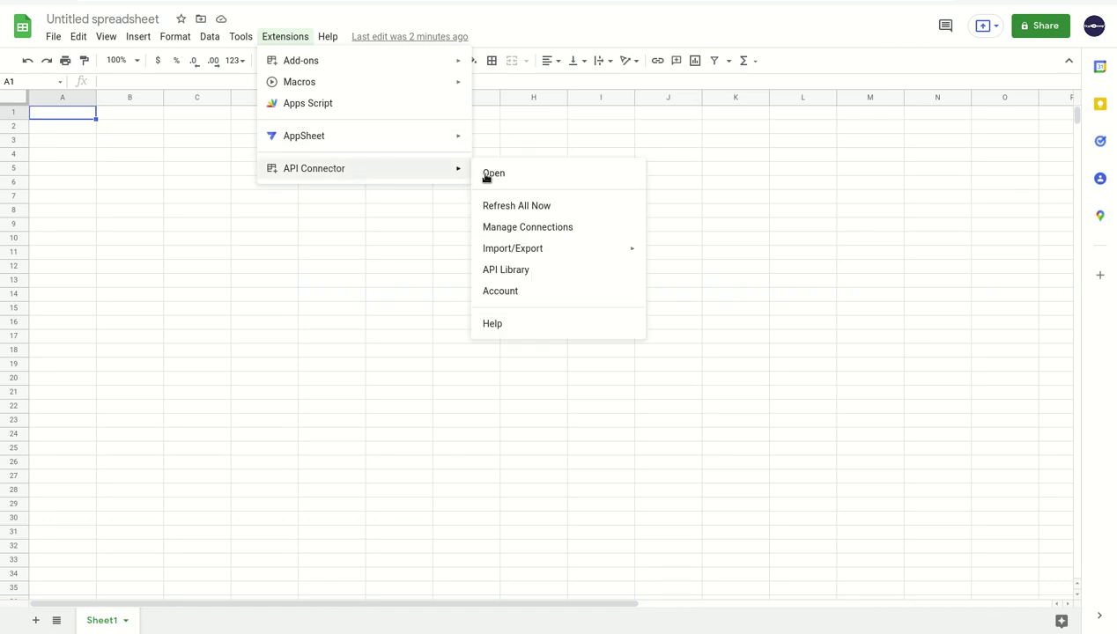
left_click(518, 271)
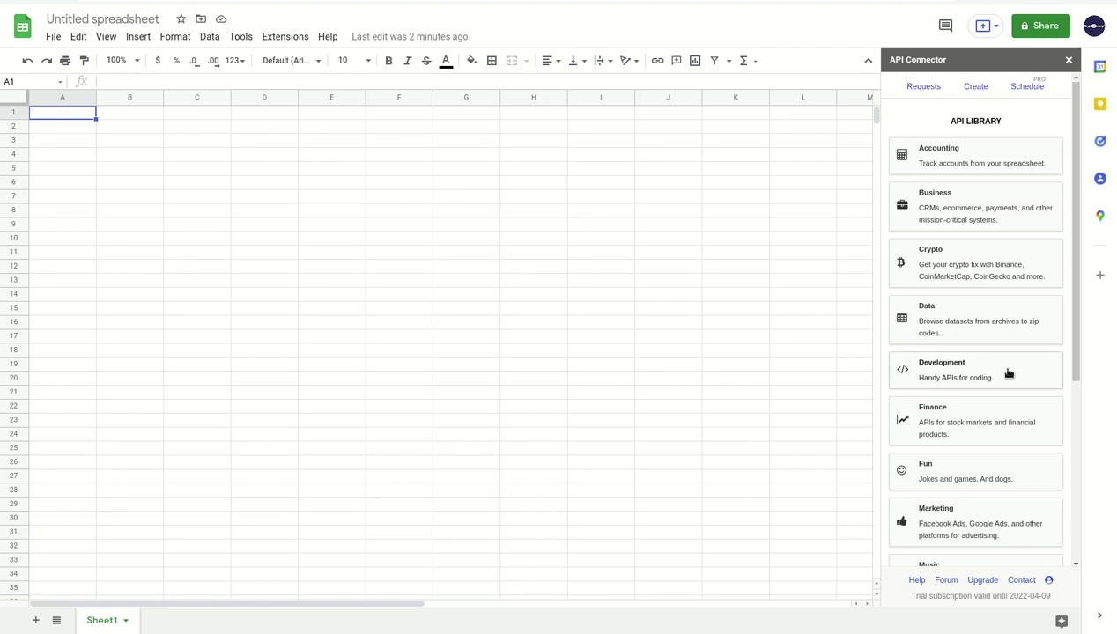
left_click(975, 87)
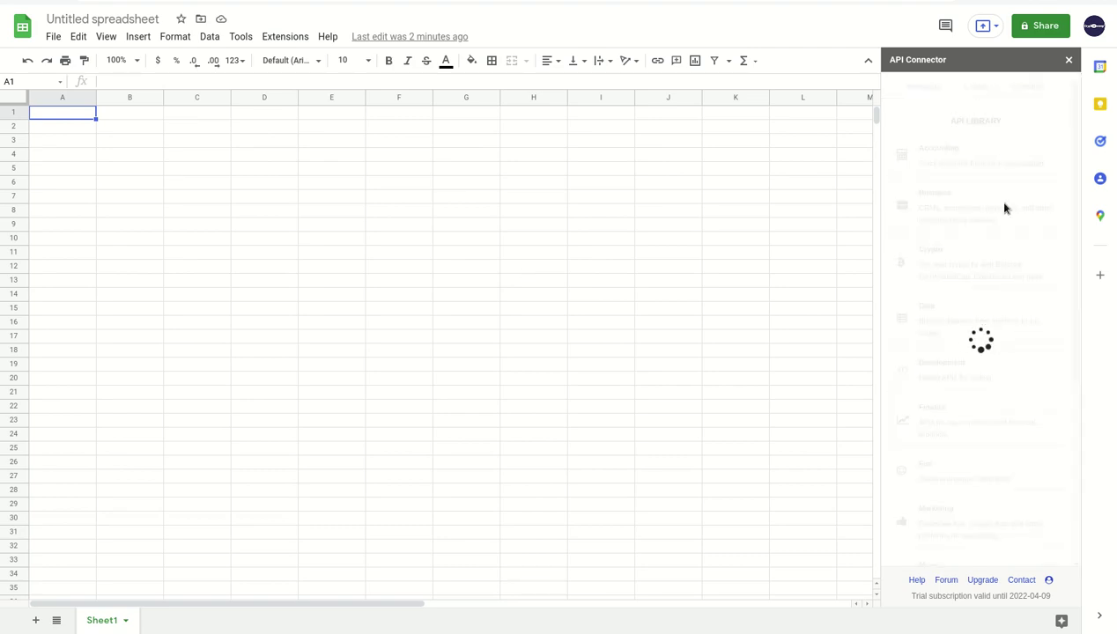
left_click(976, 186)
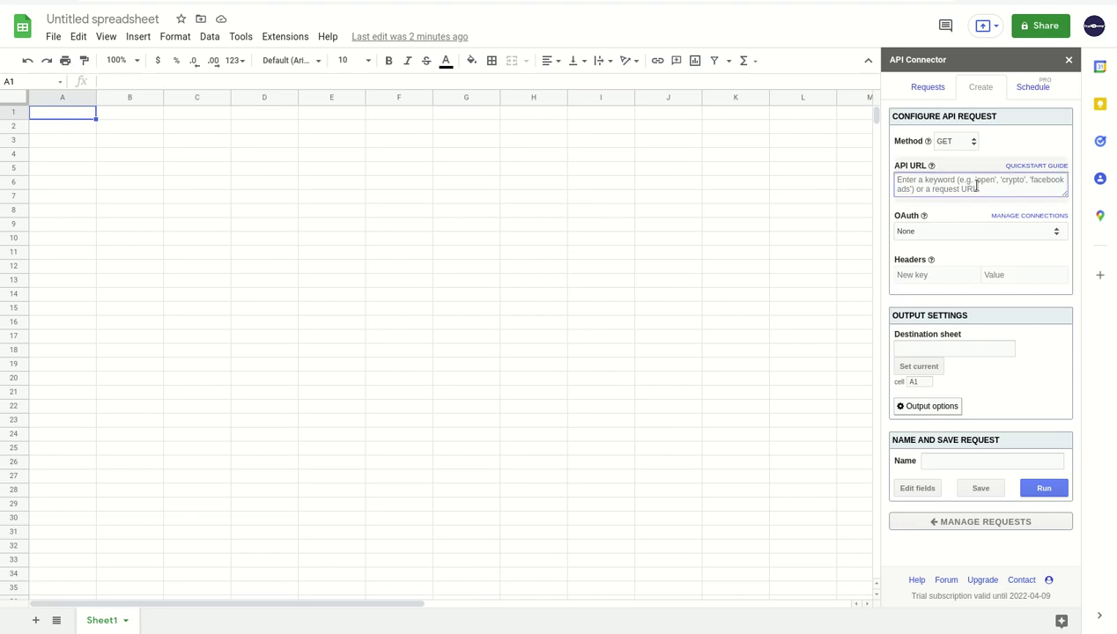
- Save a request named 'CoinGecko' with the pasted CoinGecko markets URL, output to the current cell
key("ctrl+v")
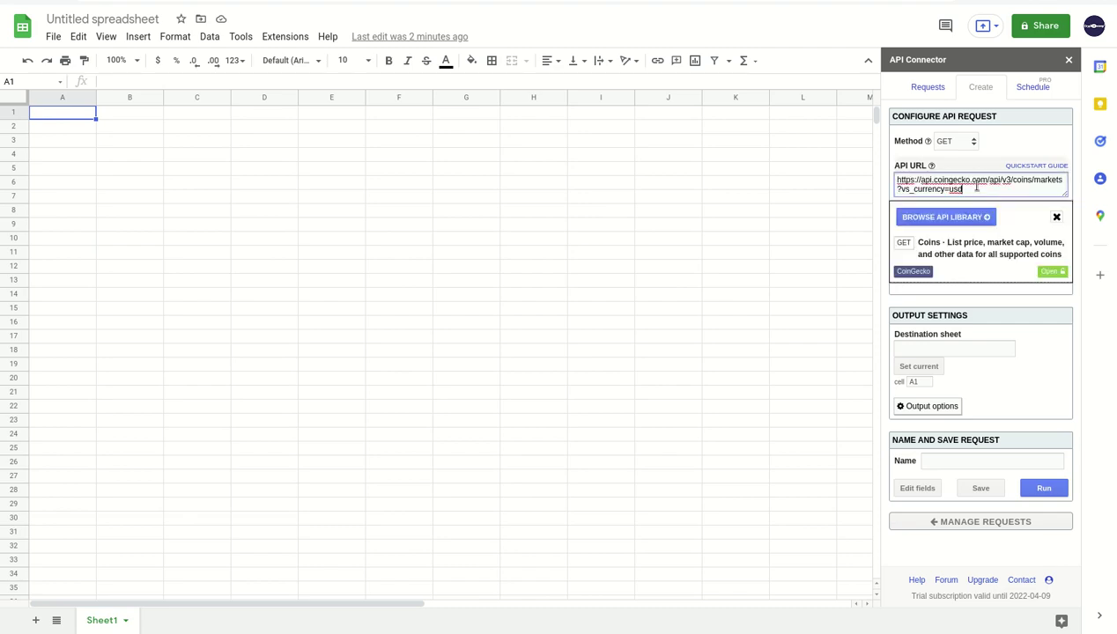
left_click(920, 373)
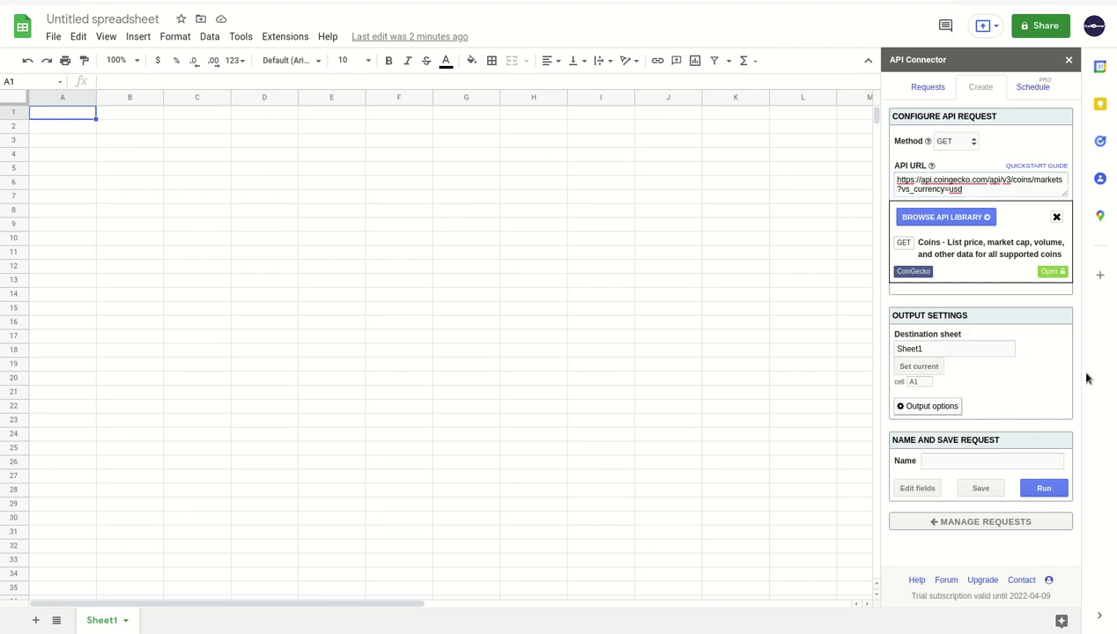
left_click(937, 462)
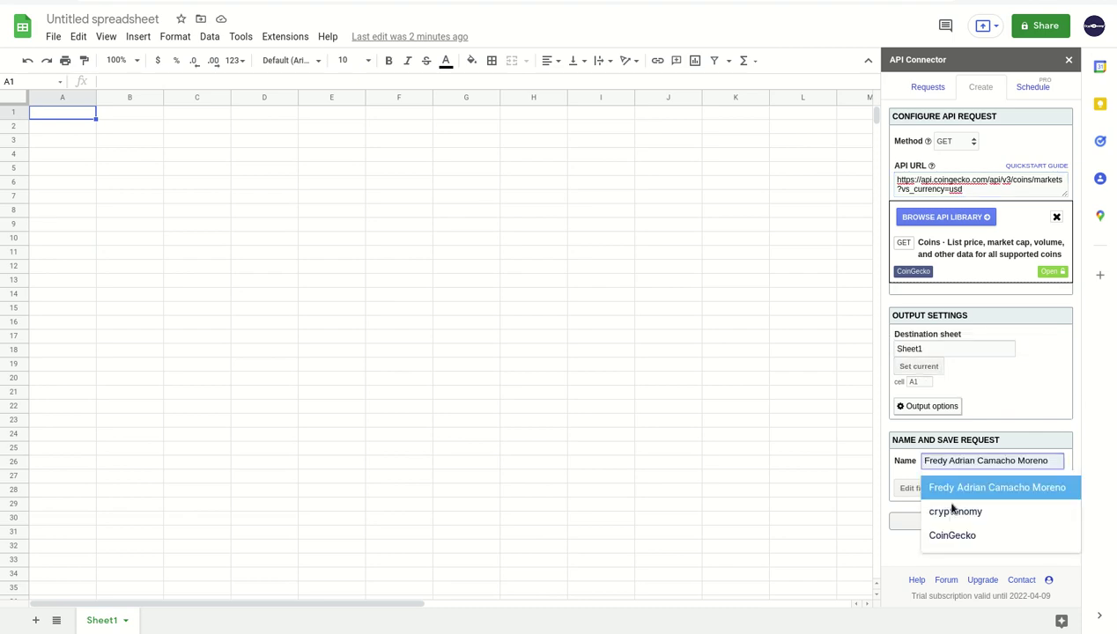
left_click(955, 535)
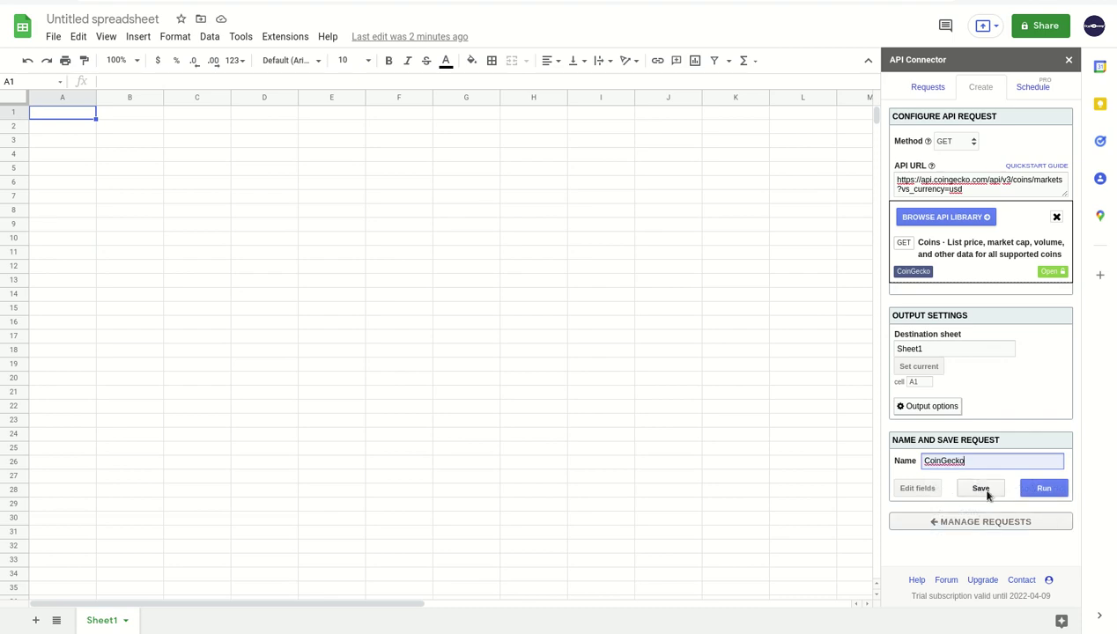
left_click(986, 494)
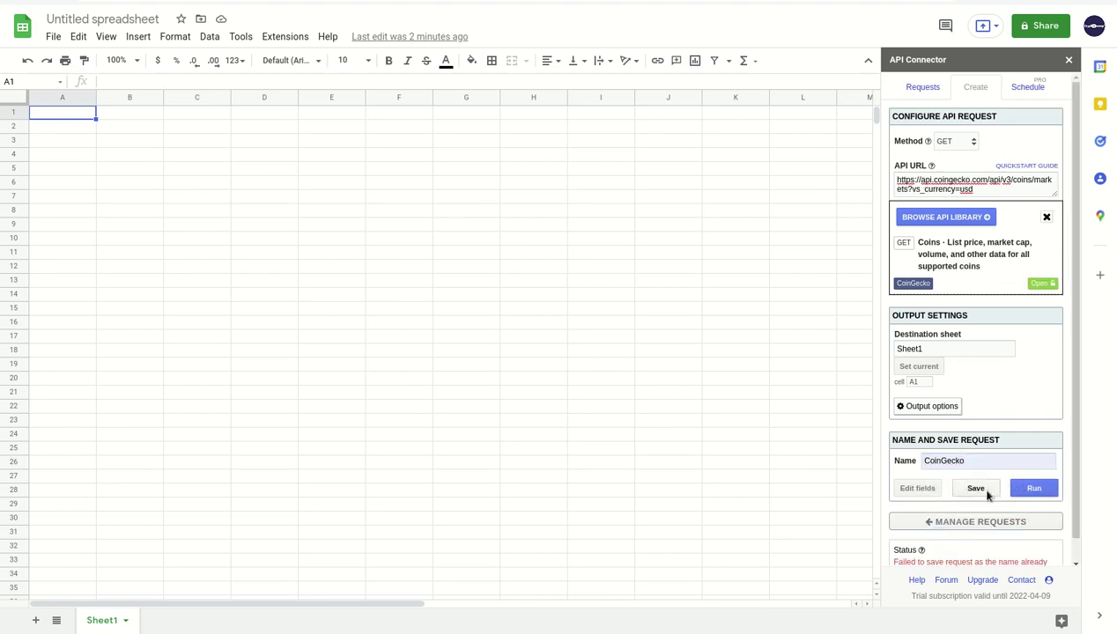
- Run the CoinGecko request to fill Sheet1 from A1, close the sidebar, and open a new browser tab
left_click(1030, 494)
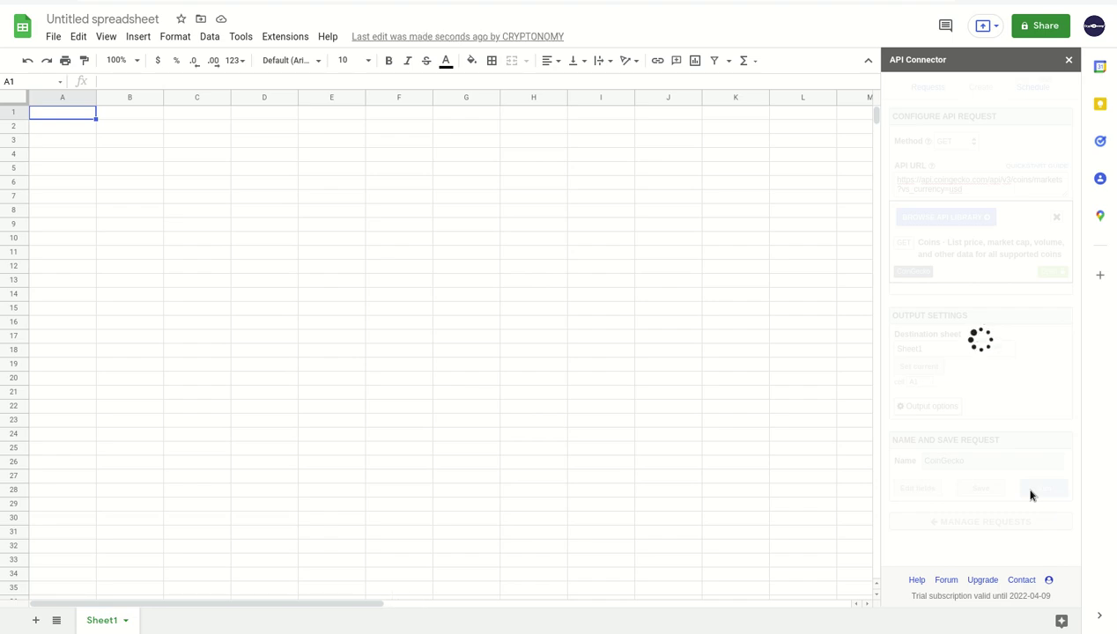
left_click(1068, 60)
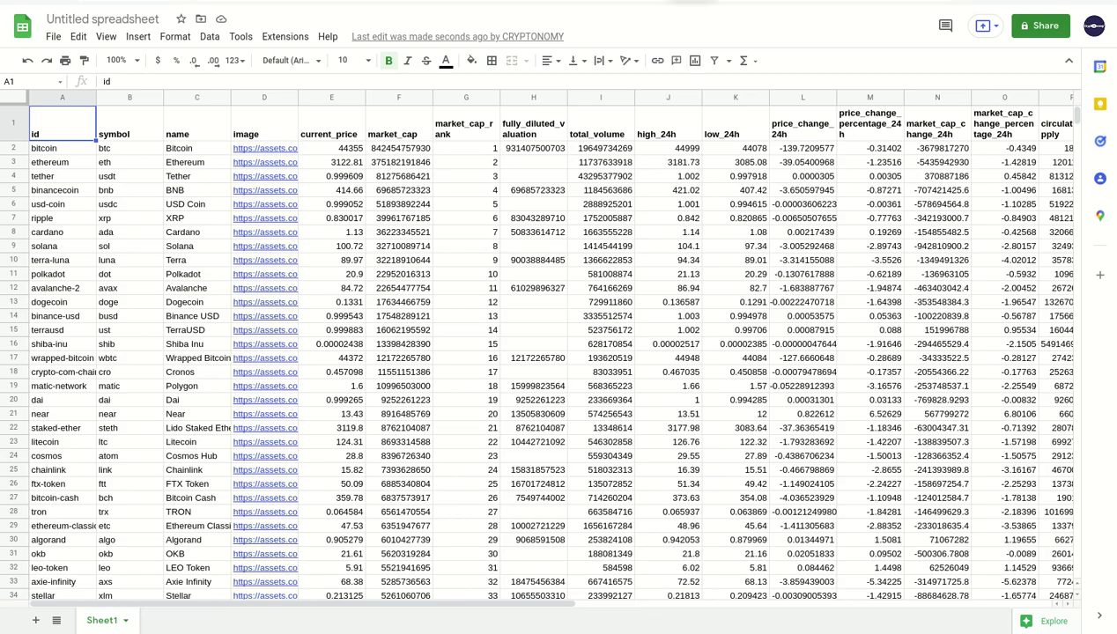
key("ctrl+t")
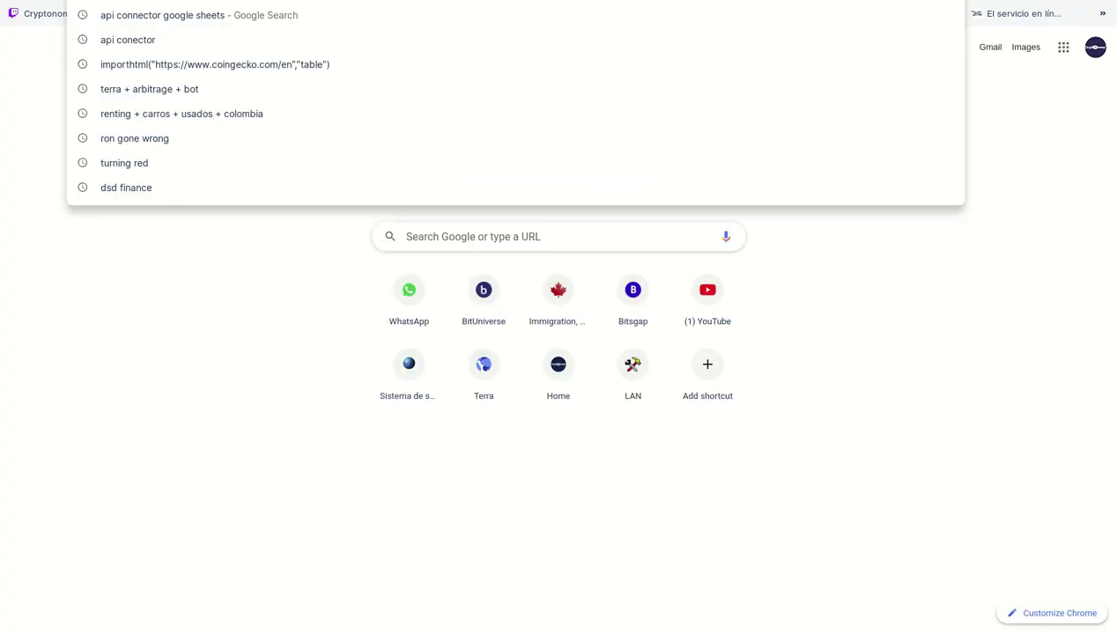
- Load the CoinGecko website and scroll through its cryptocurrency prices by market cap table
type("coingecko")
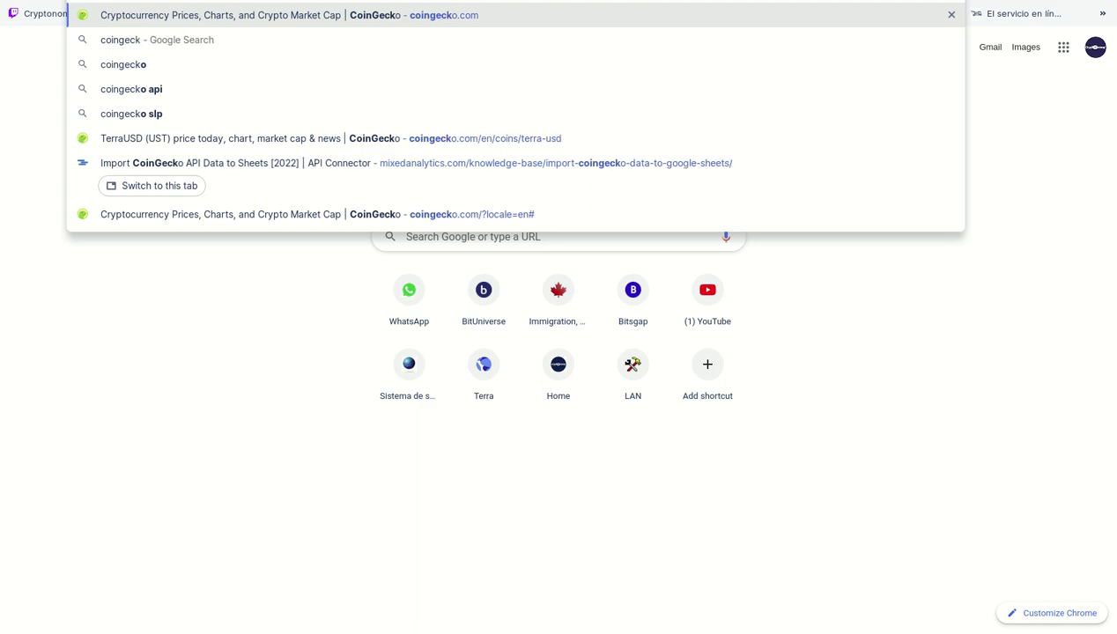
key("Return")
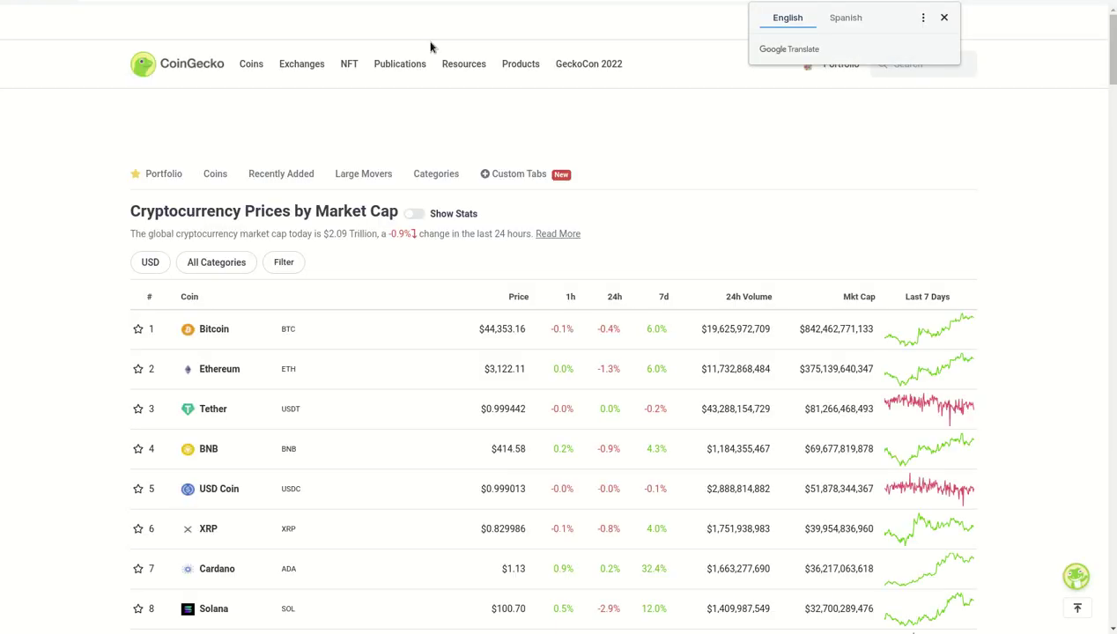
scroll(311, 284, "down", 3)
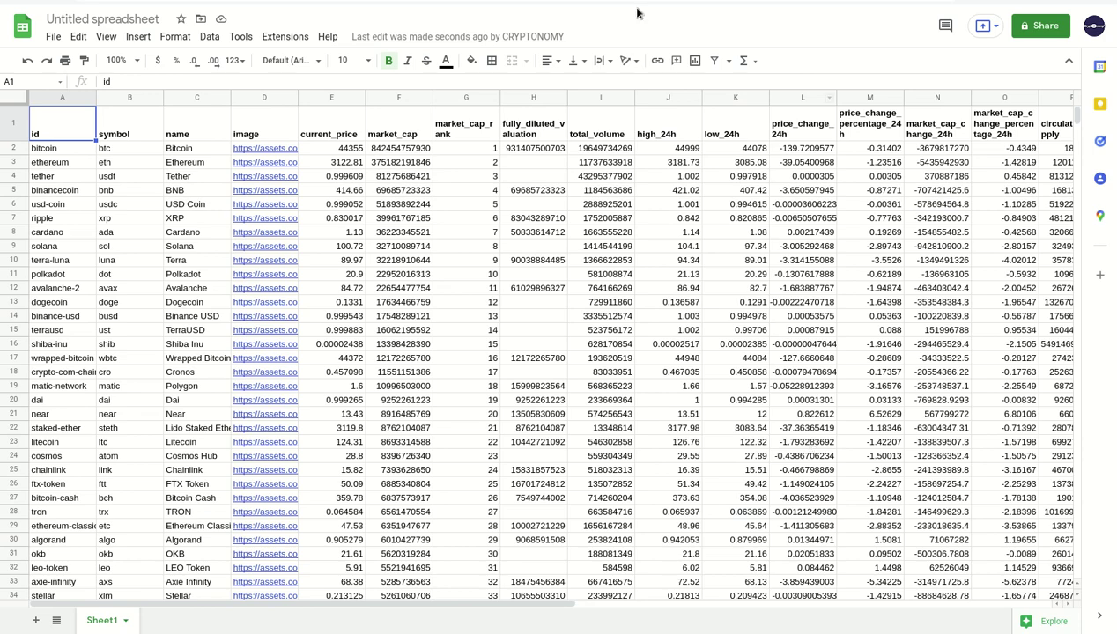
- Format column E (current_price) as currency, e.g. $44,355.00 for bitcoin
left_click(321, 104)
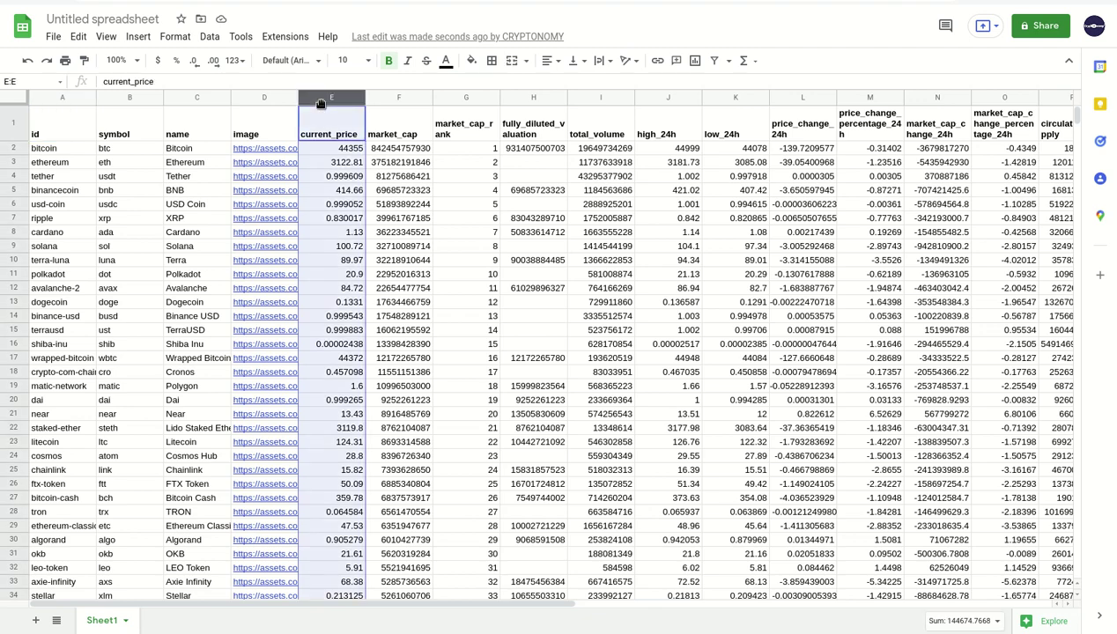
left_click(169, 37)
mouse_move(200, 92)
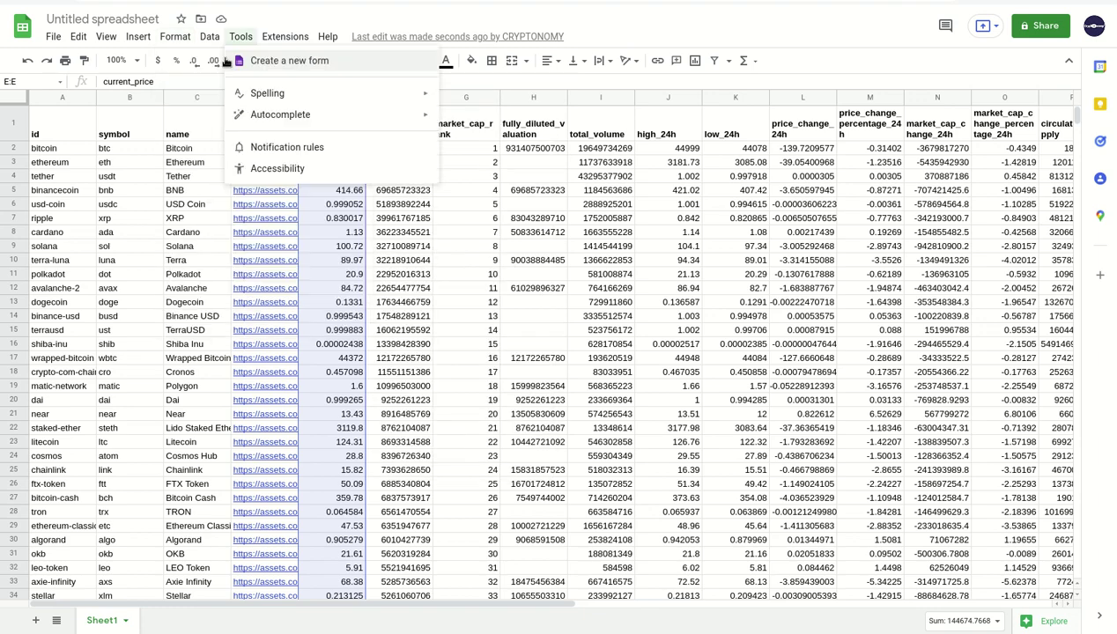
mouse_move(286, 94)
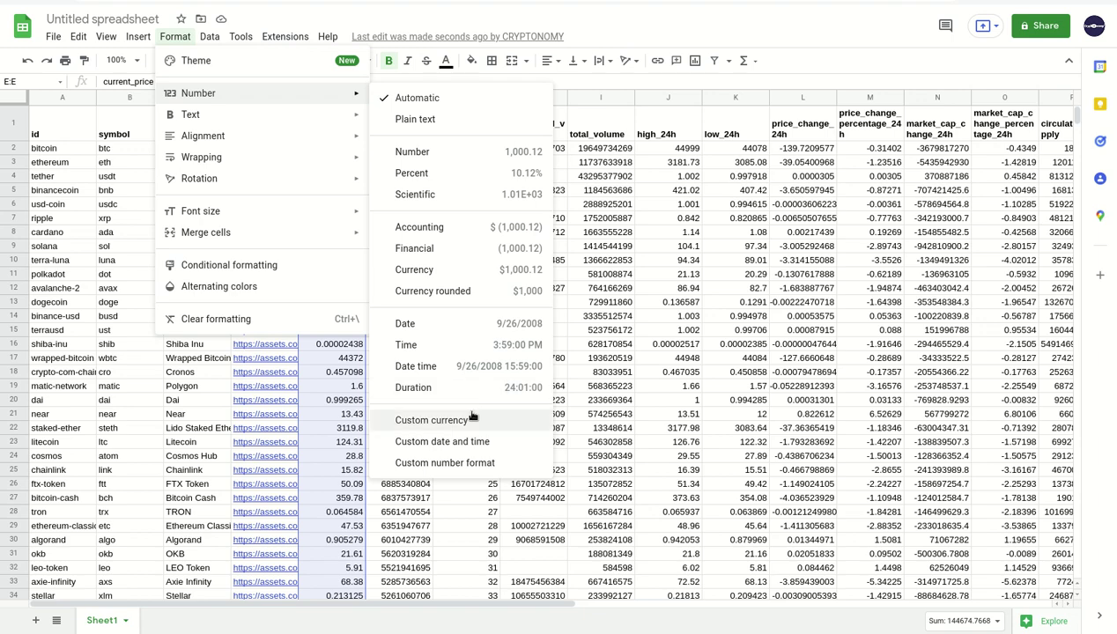
left_click(448, 271)
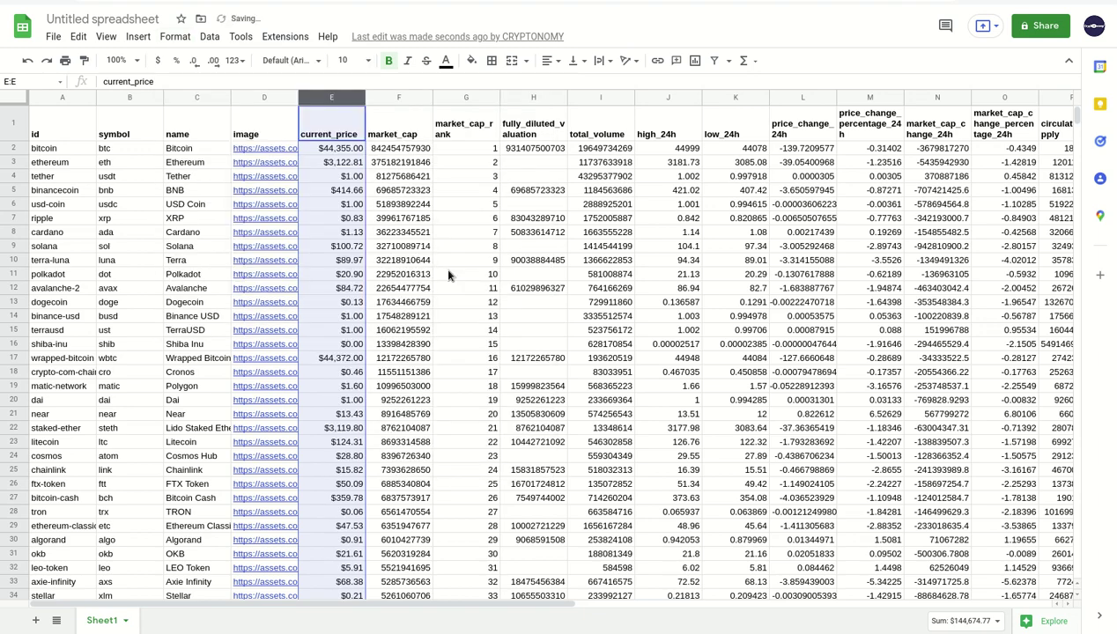
left_click(15, 100)
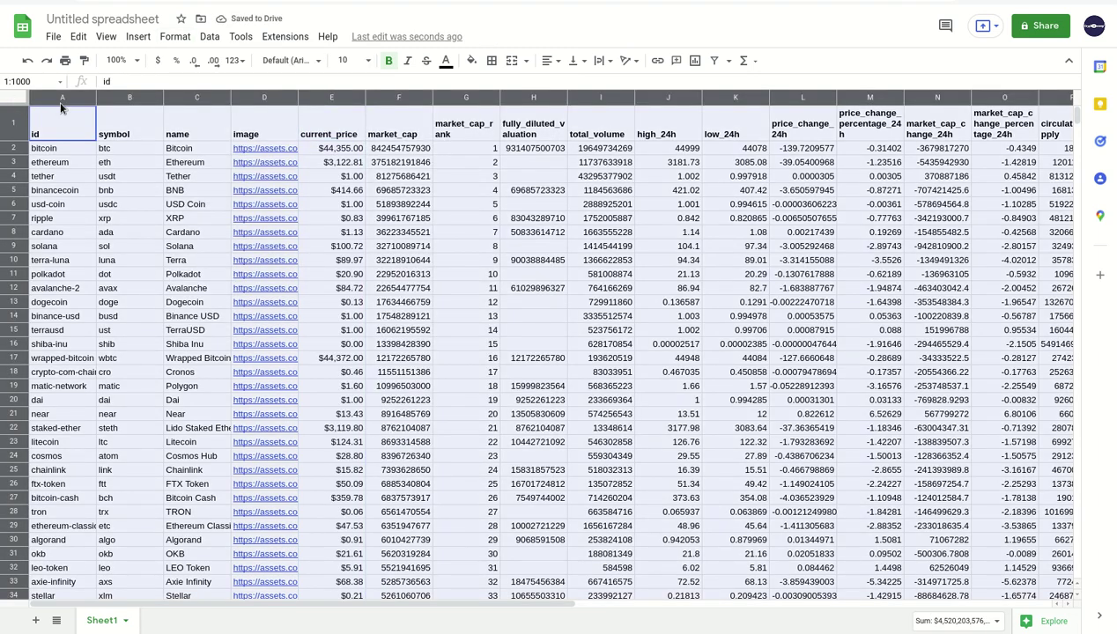
- Center-align all cells in the sheet
left_click(549, 61)
left_click(567, 84)
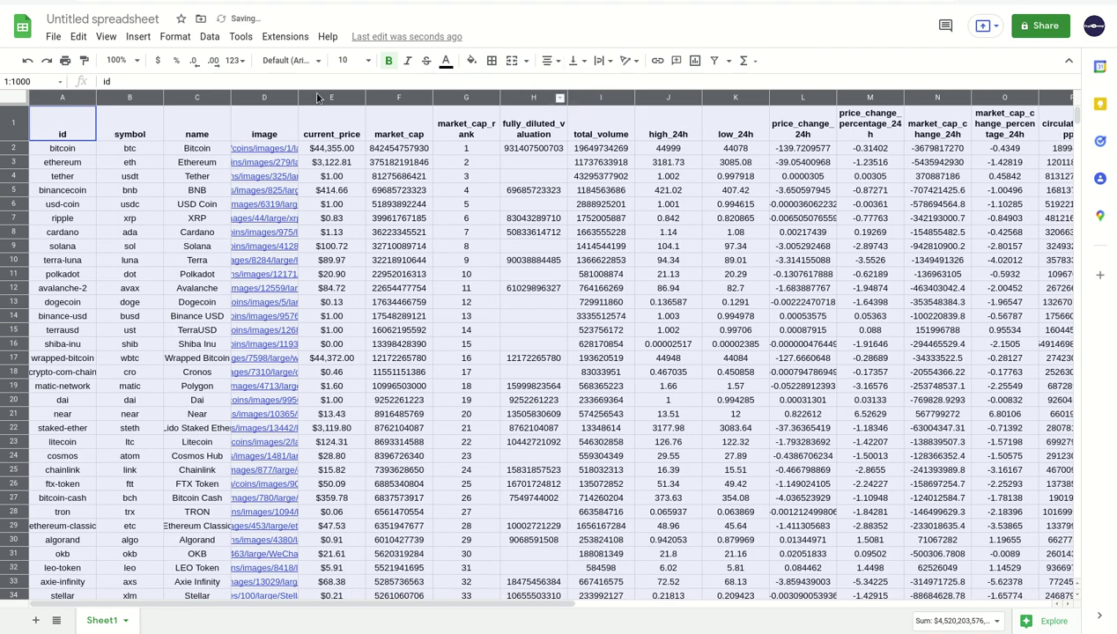
left_click(269, 118)
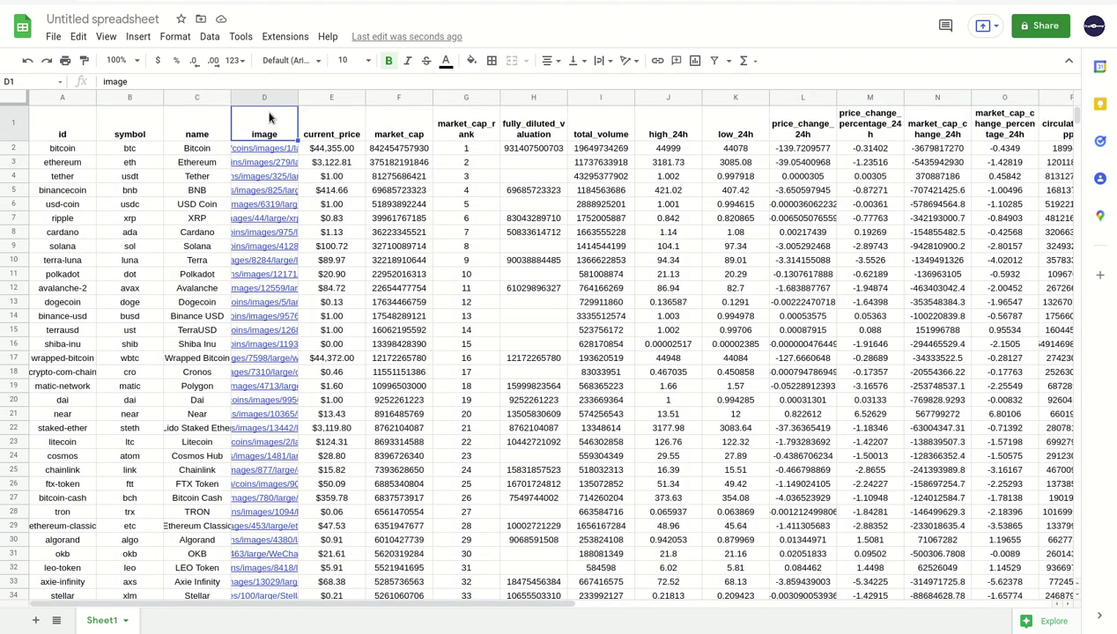
- Multi-select columns A, D, H and I through O, and bring up their column options
left_click(58, 99)
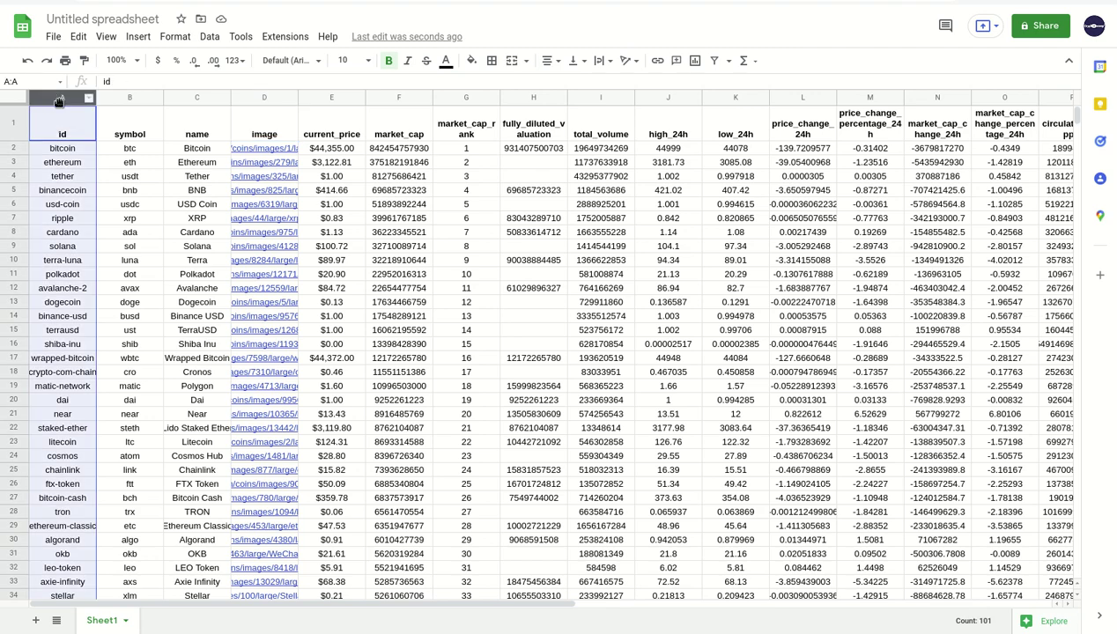
left_click(265, 99, "ctrl")
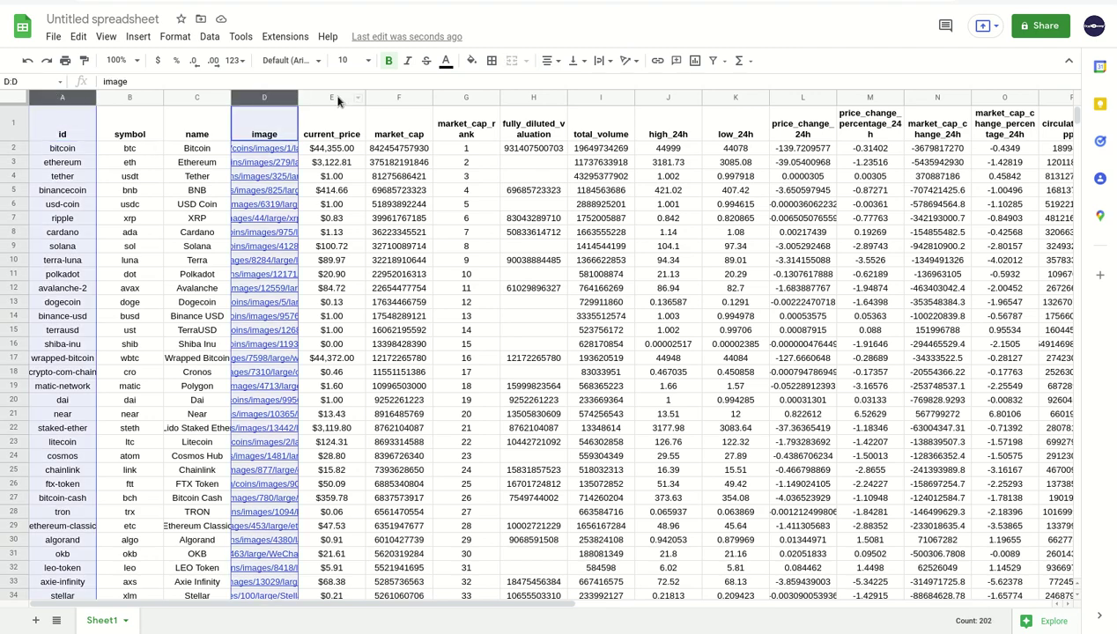
left_click(512, 99, "ctrl")
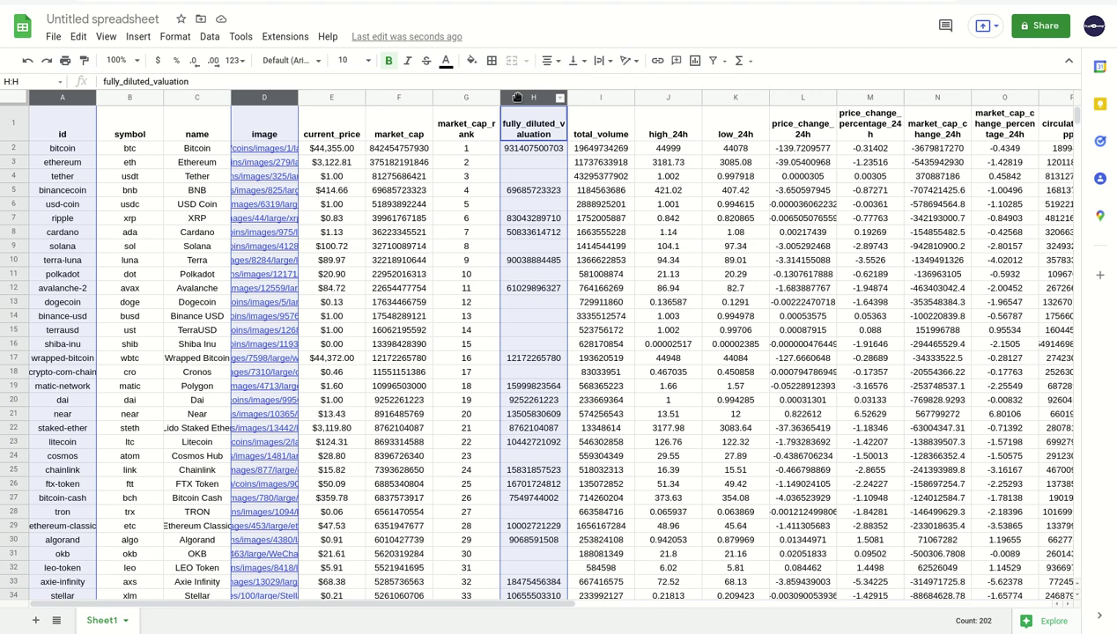
left_click(606, 99, "ctrl")
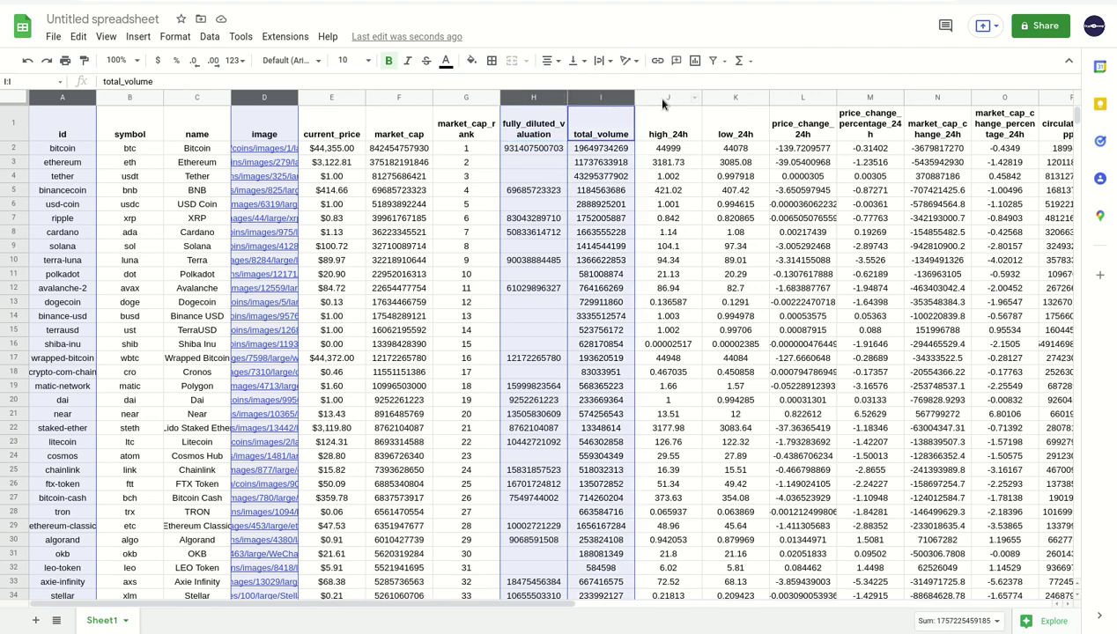
left_click(692, 98, "ctrl")
left_click(721, 100, "ctrl")
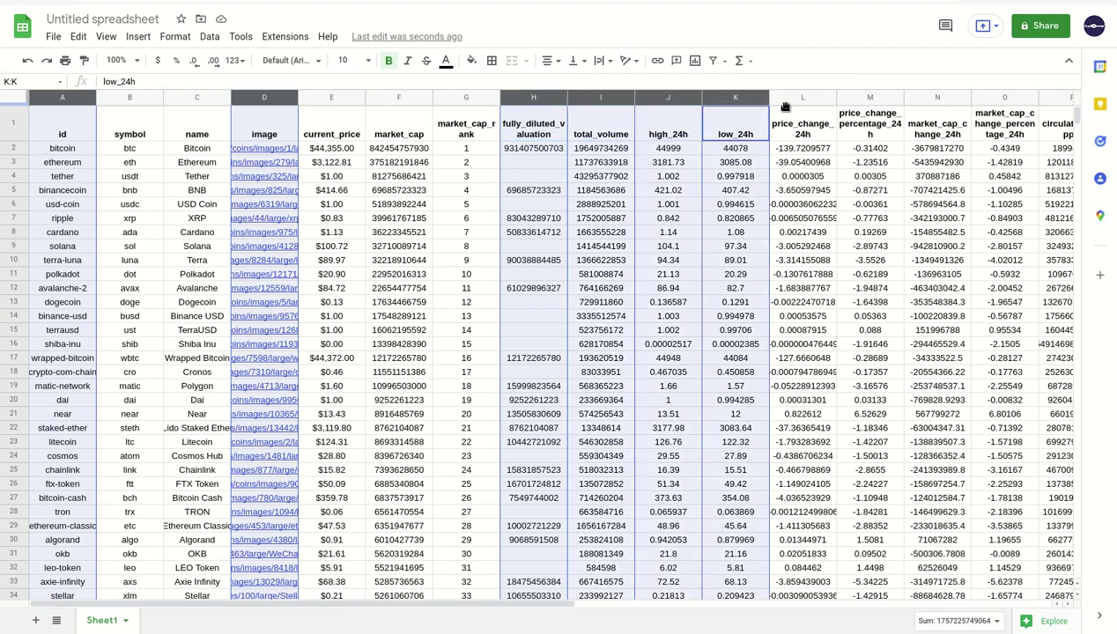
left_click(792, 99, "ctrl")
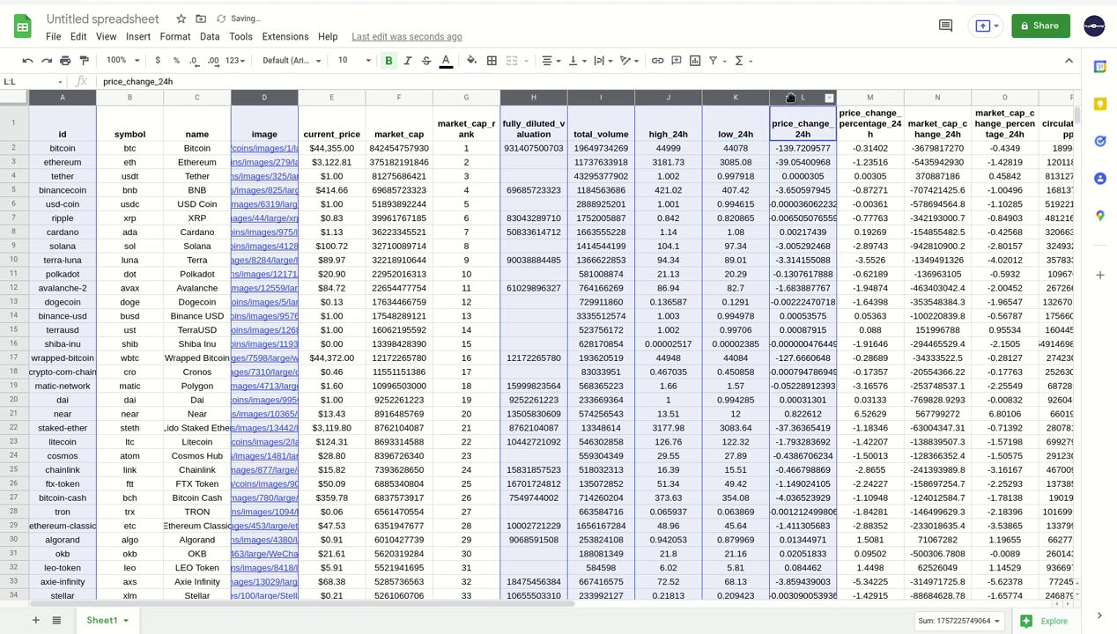
left_click(866, 99, "ctrl")
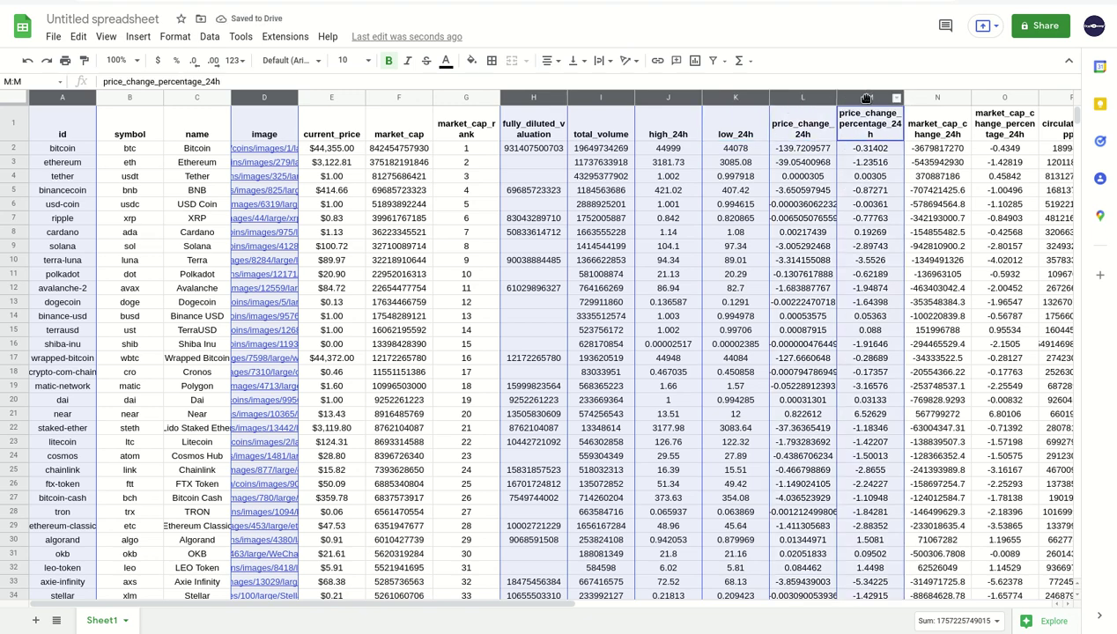
left_click(917, 97, "ctrl")
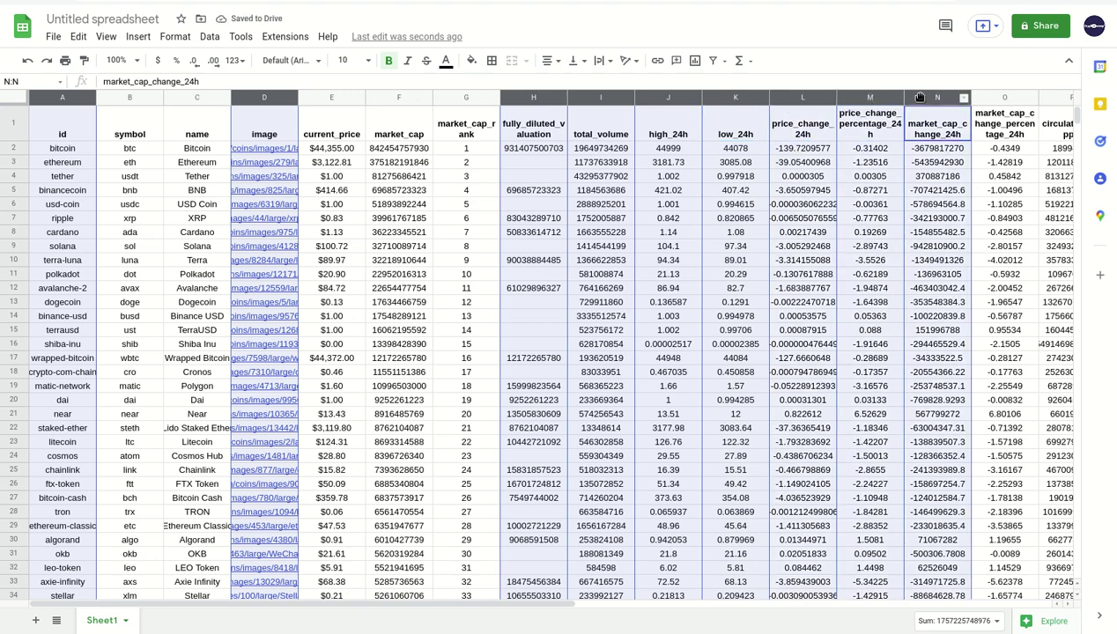
left_click(988, 102, "ctrl")
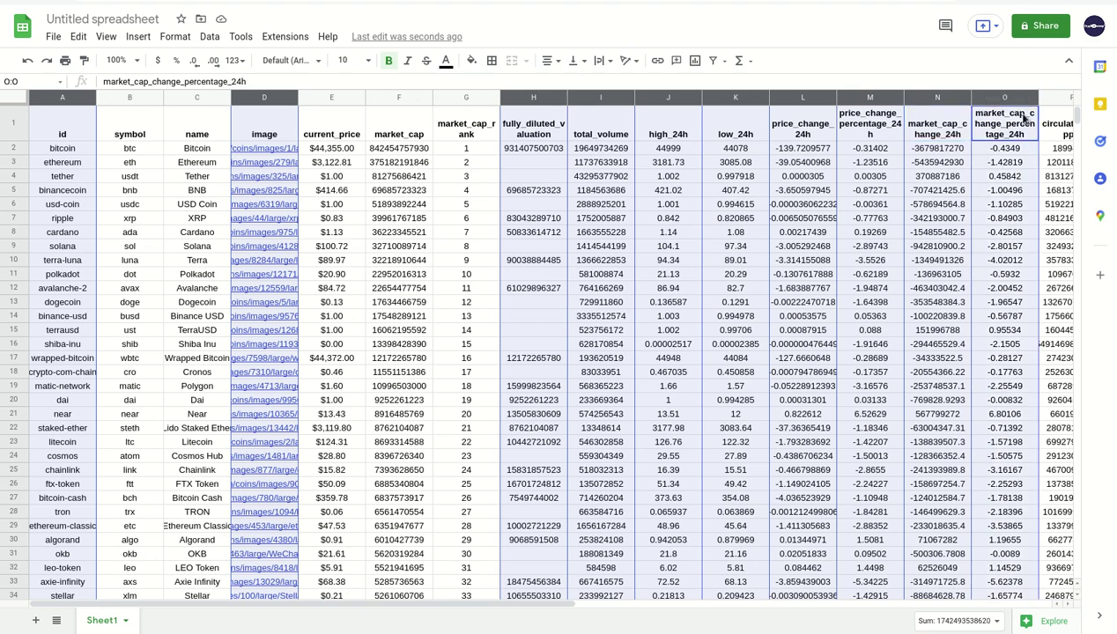
right_click(526, 104)
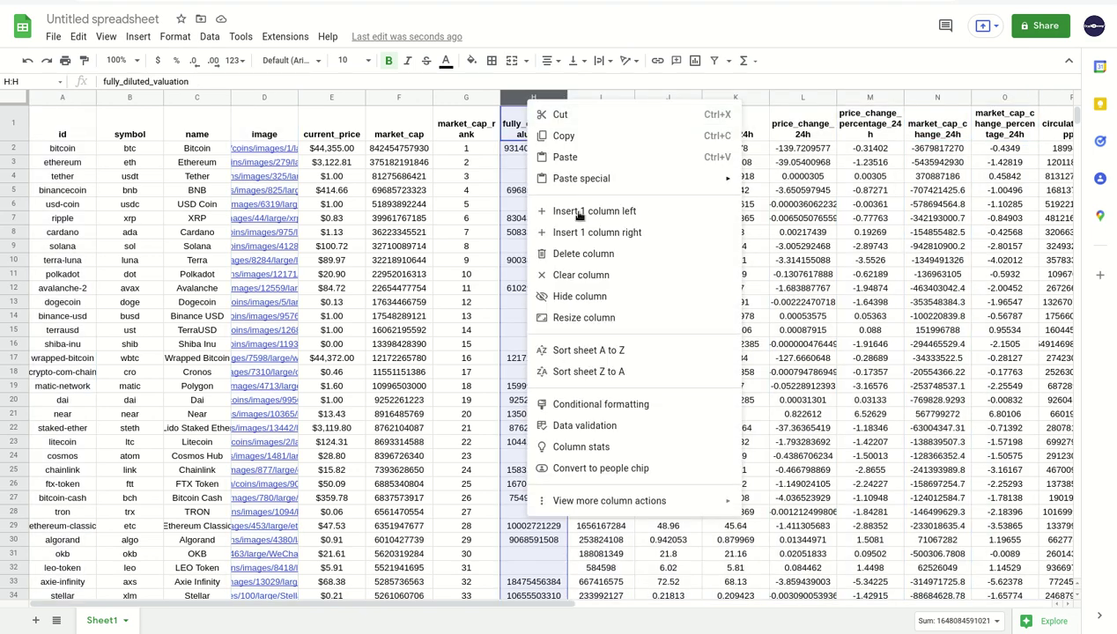
- Hide the fully_diluted_valuation column, then reselect id, image and total_volume through market_cap_change_percentage_24h
left_click(592, 305)
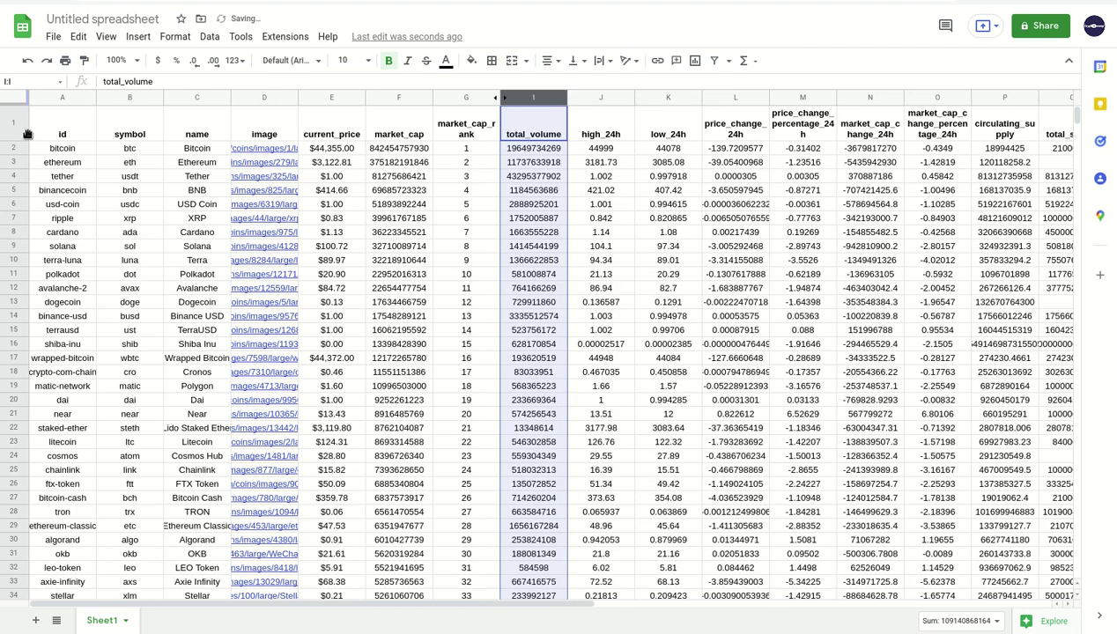
left_click(49, 99)
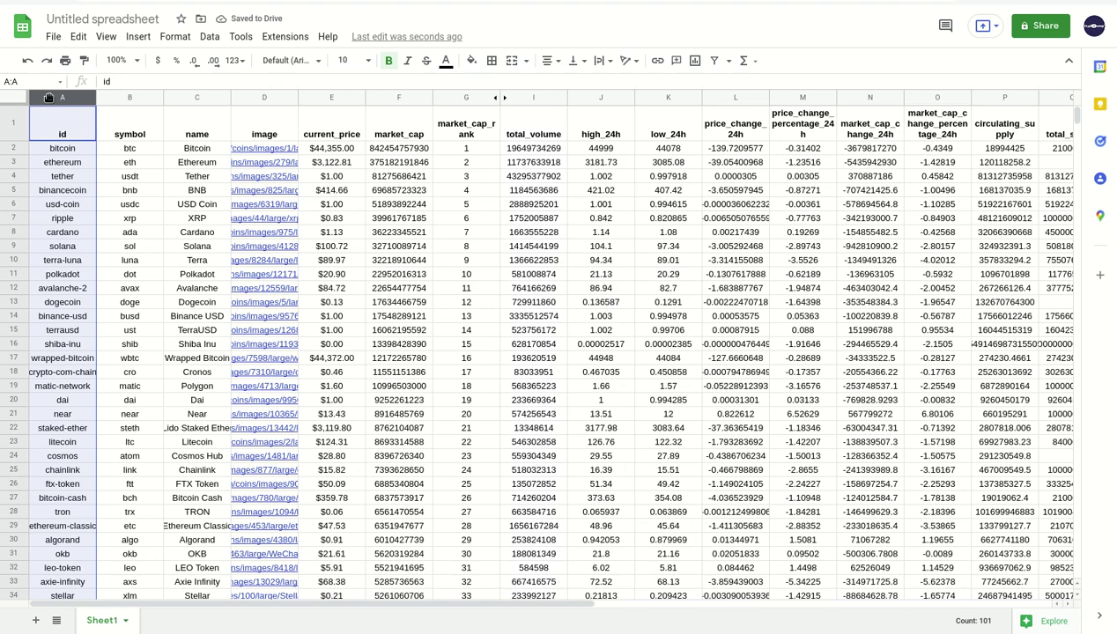
left_click(253, 101, "ctrl")
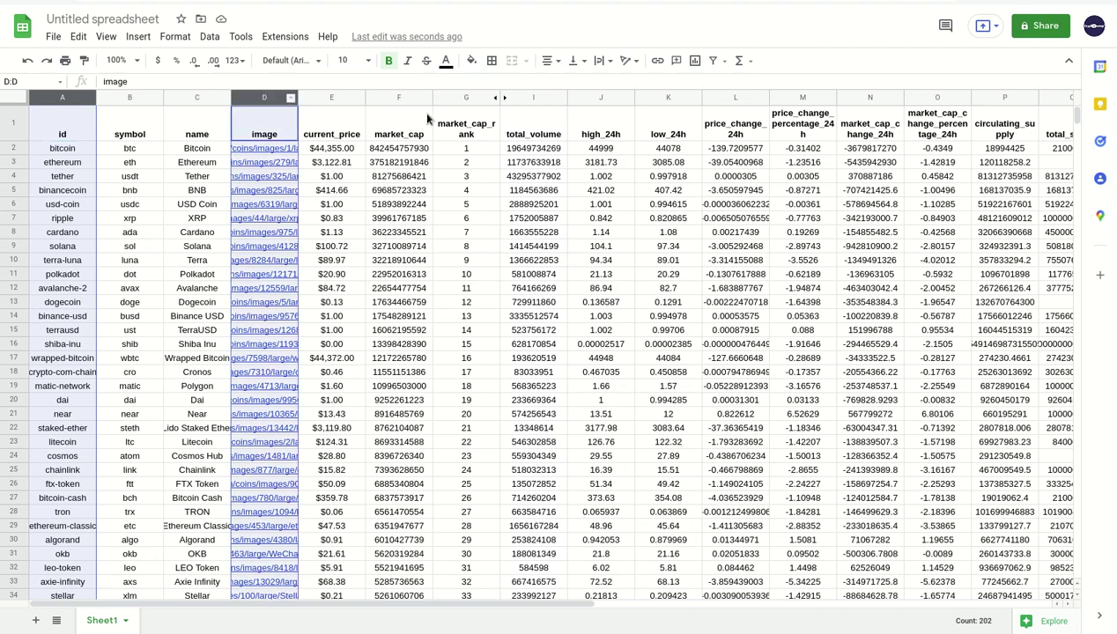
left_click(532, 99, "ctrl")
left_click(583, 99, "ctrl")
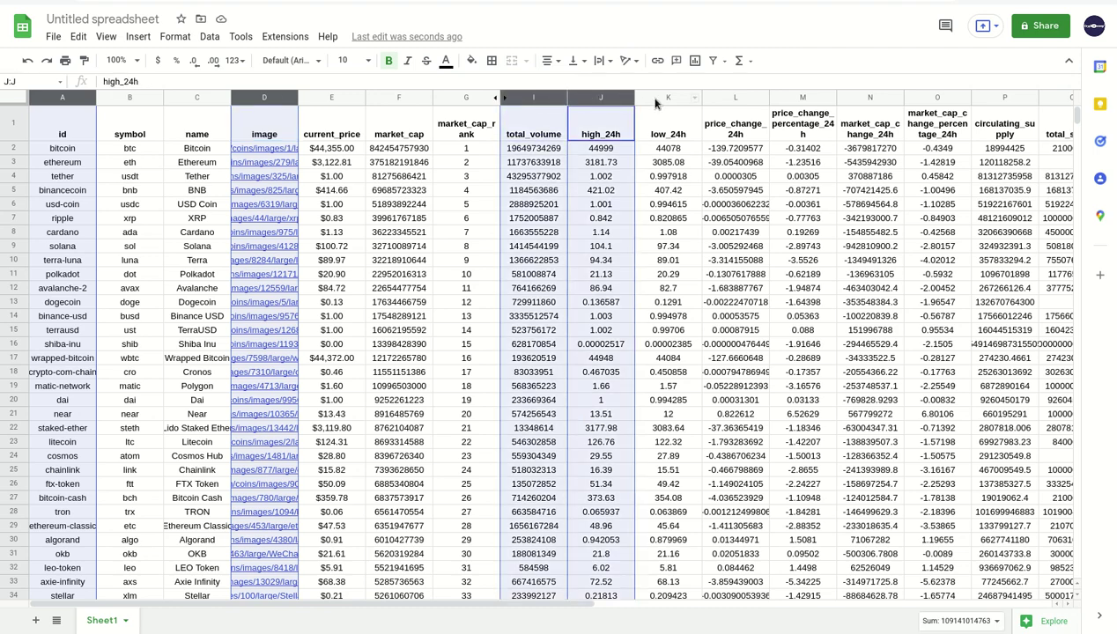
left_click(656, 100, "ctrl")
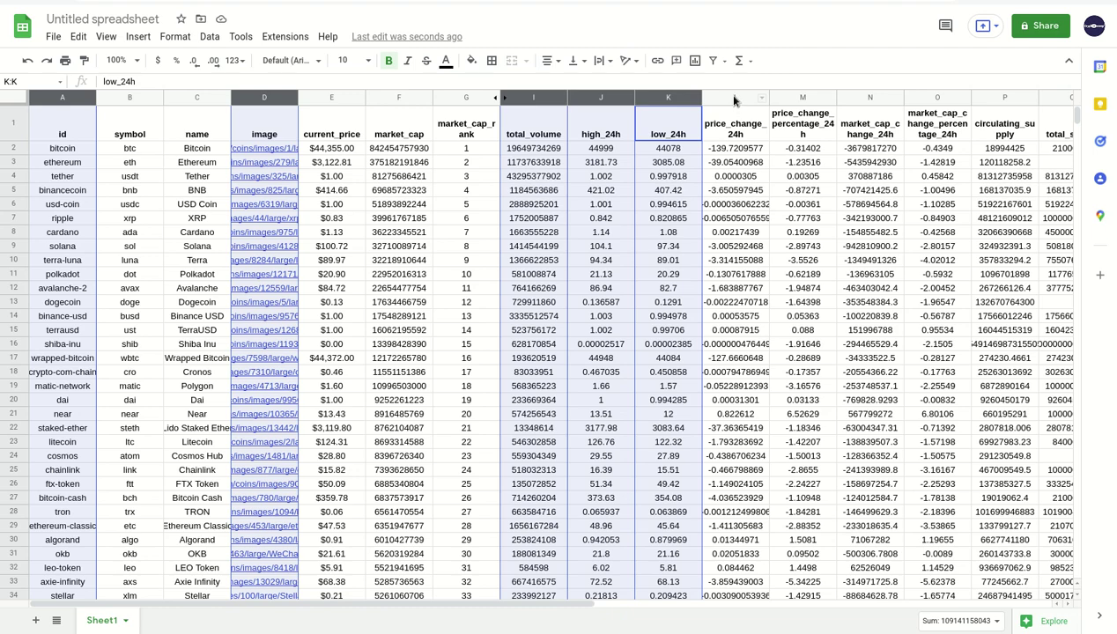
left_click(728, 97, "ctrl")
left_click(789, 99, "ctrl")
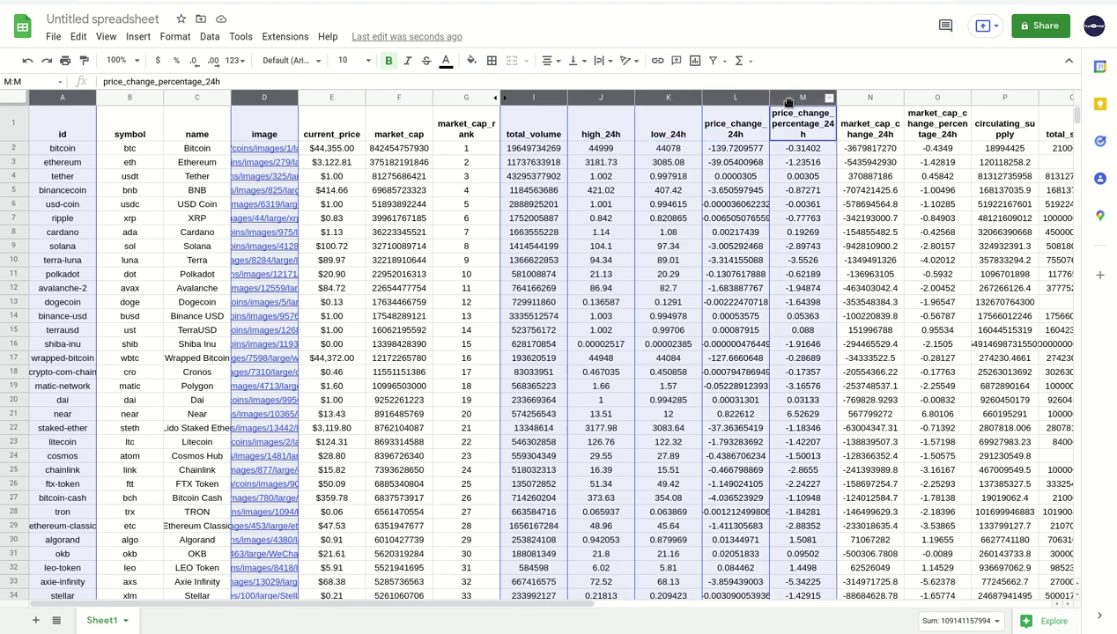
left_click(885, 99, "ctrl")
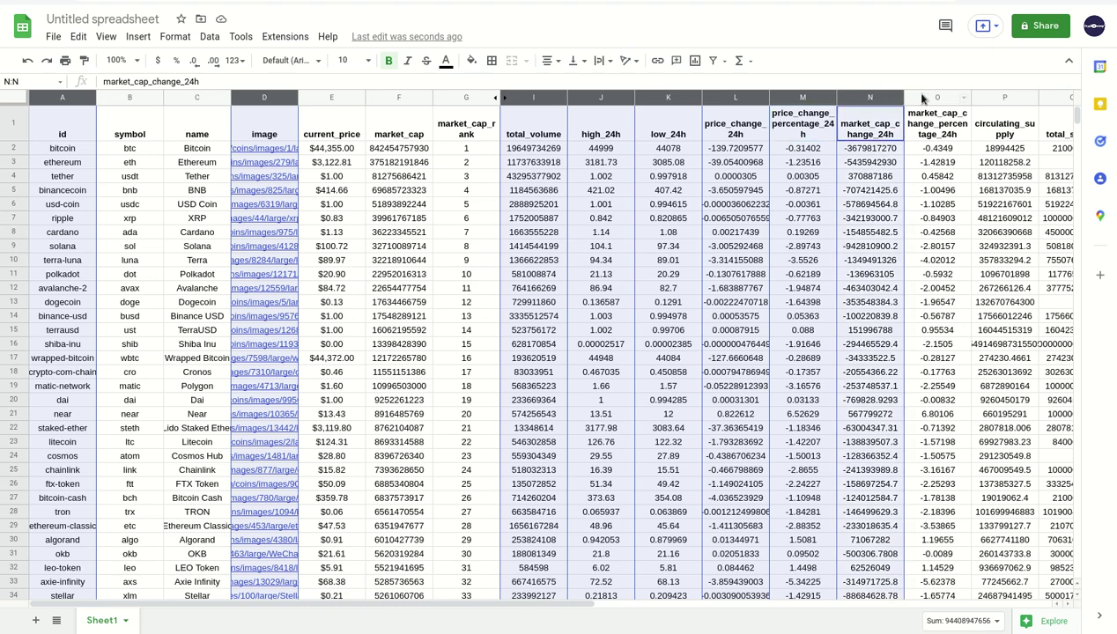
left_click(923, 97, "ctrl")
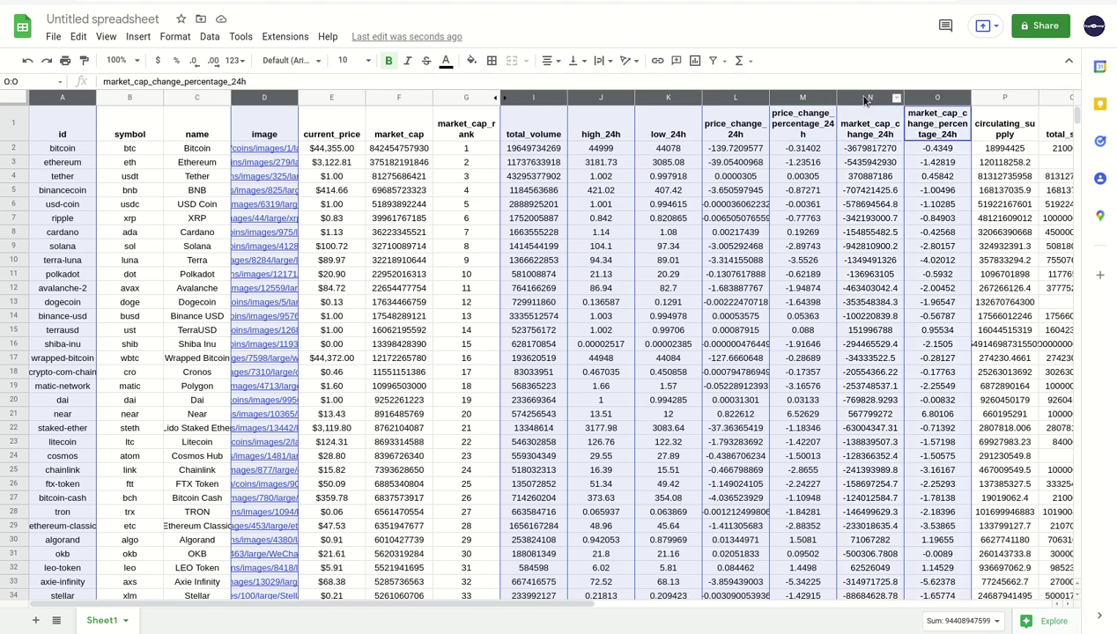
- Hide the market_cap_change_24h and image columns
right_click(866, 99)
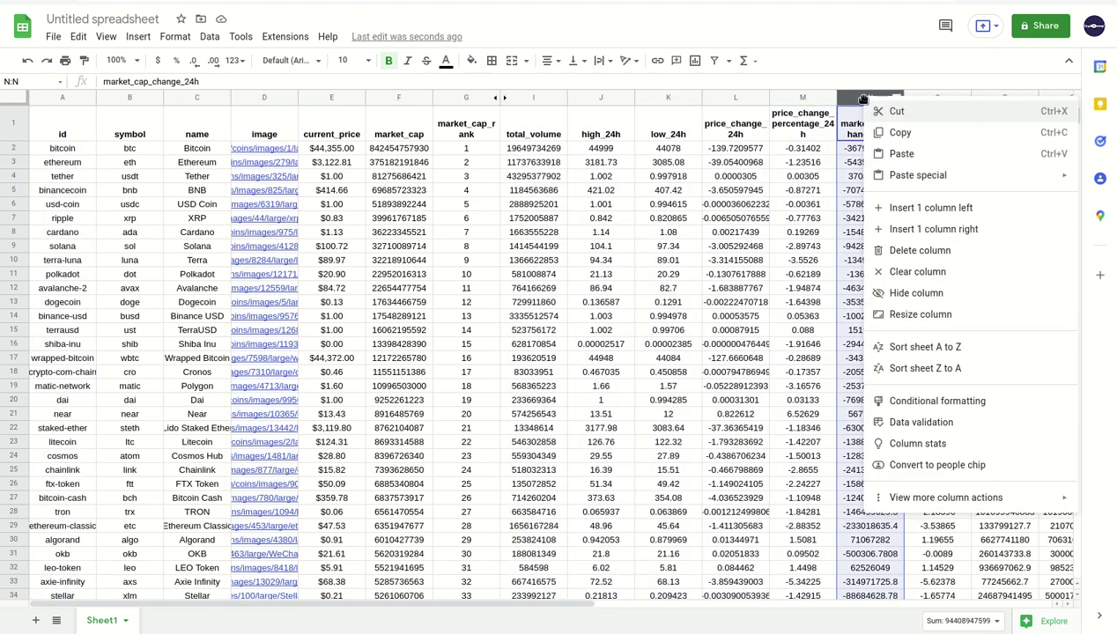
left_click(919, 294)
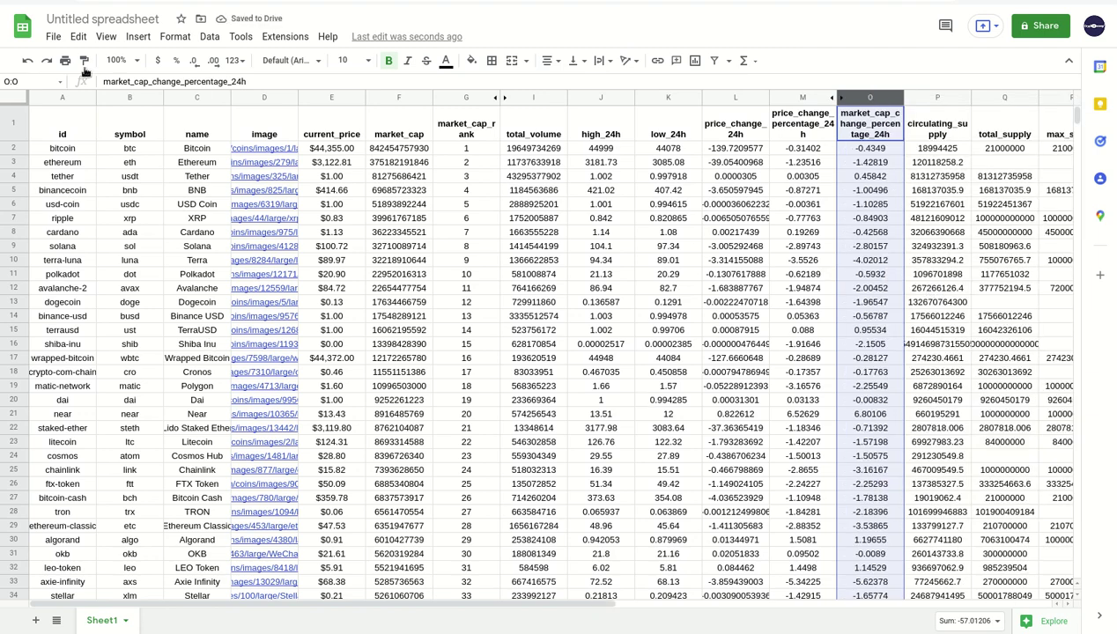
left_click(250, 99)
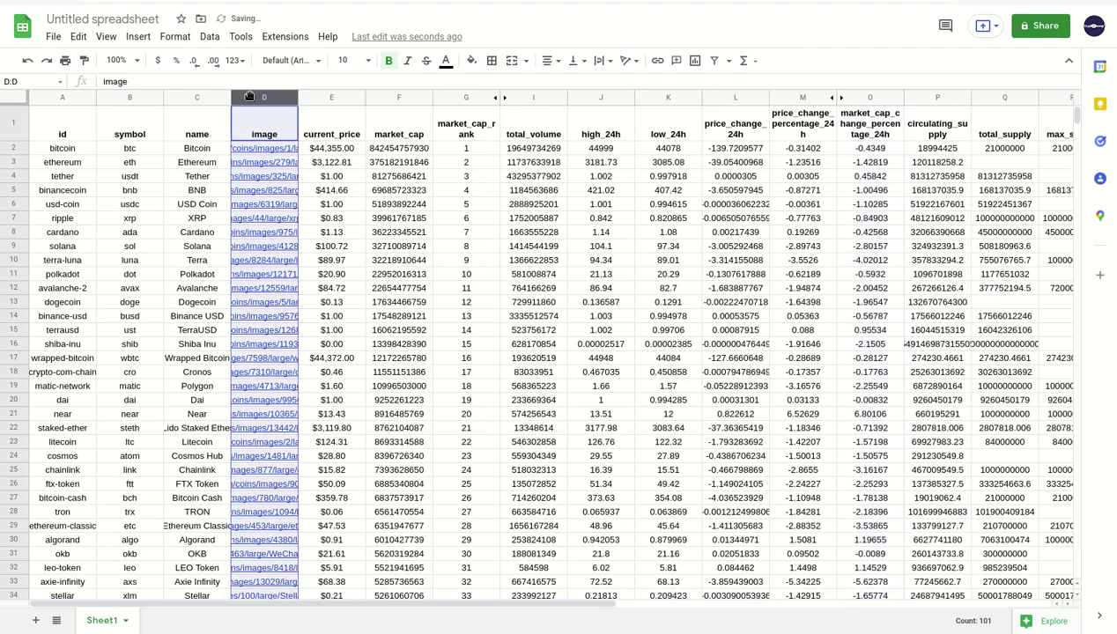
right_click(252, 99)
left_click(304, 289)
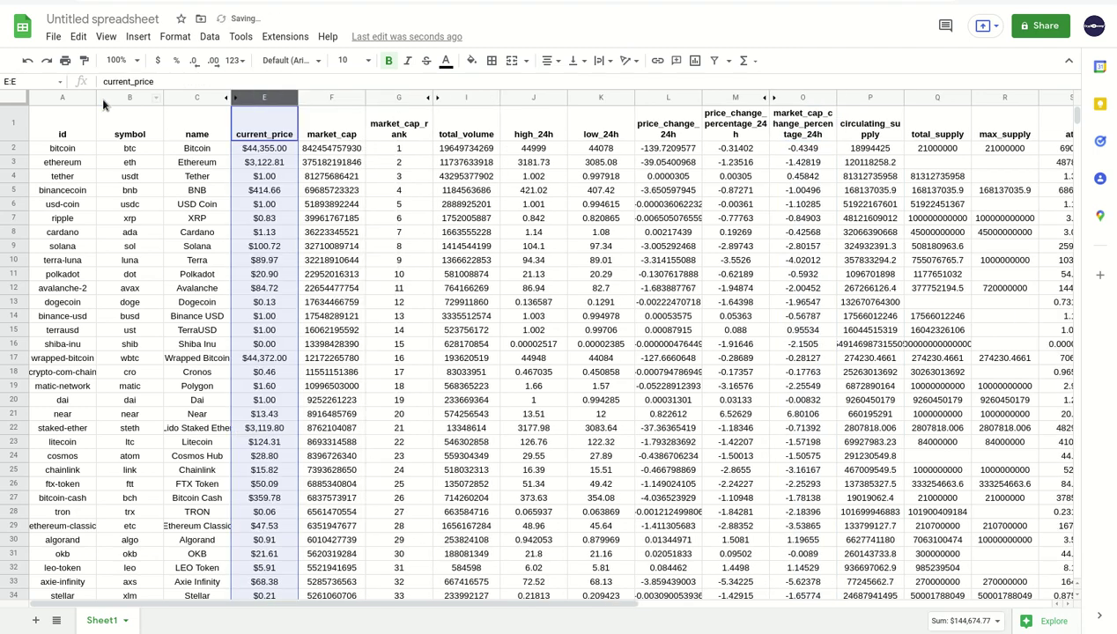
- Hide the id column
left_click(53, 98)
right_click(53, 99)
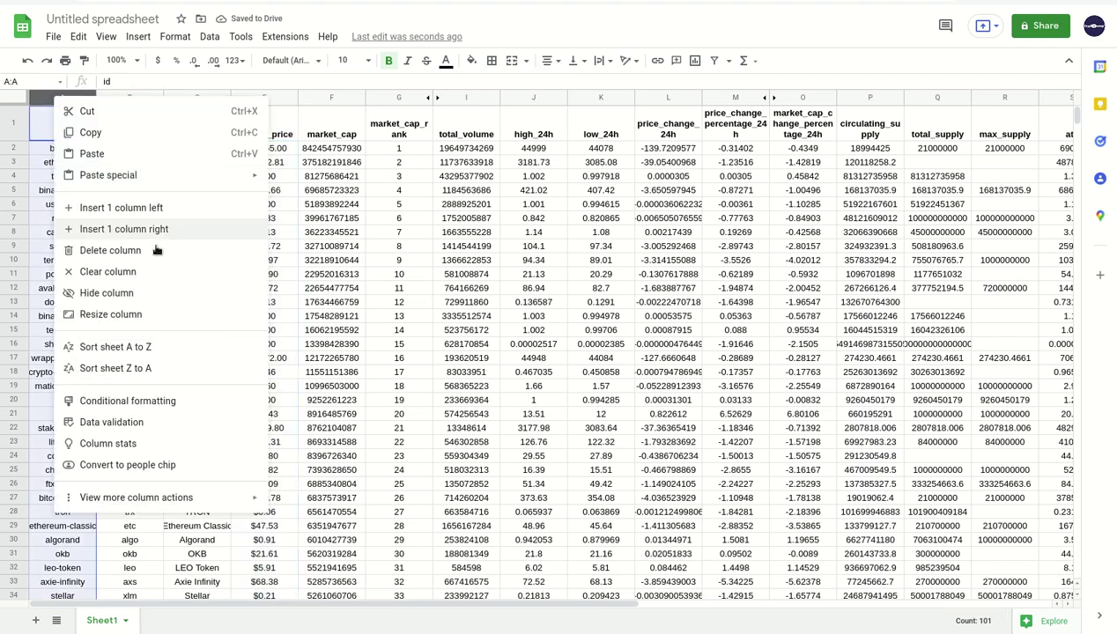
left_click(125, 290)
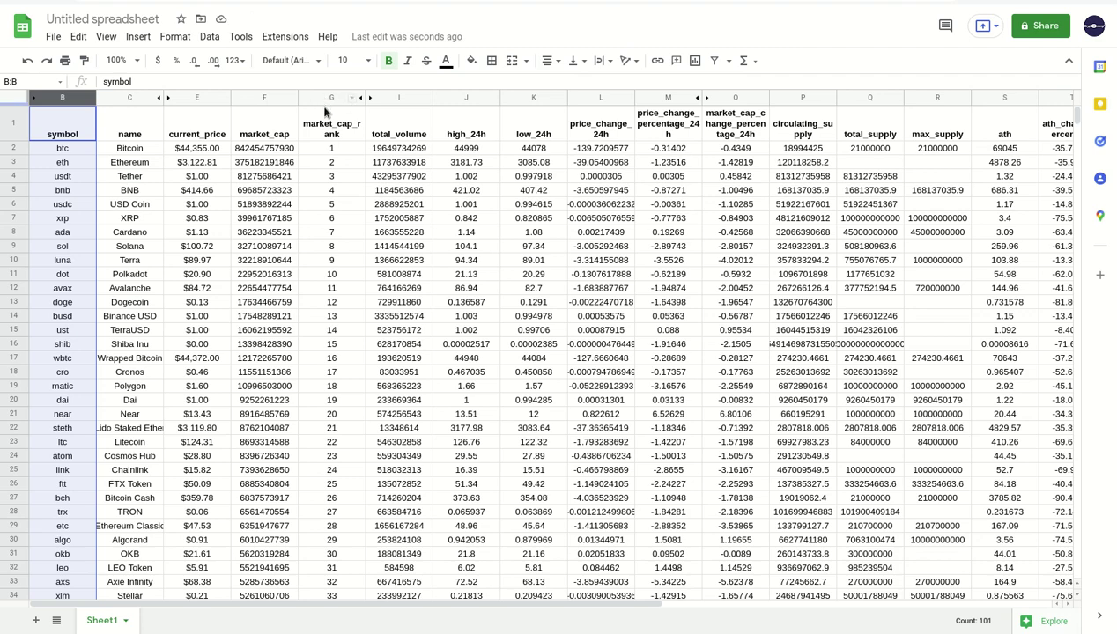
- Move market_cap_rank to the front of the table, followed by symbol and then name
left_click(325, 100)
mouse_move(325, 100)
left_mouse_down()
mouse_move(111, 97)
mouse_move(196, 97)
left_mouse_up()
left_click(53, 99)
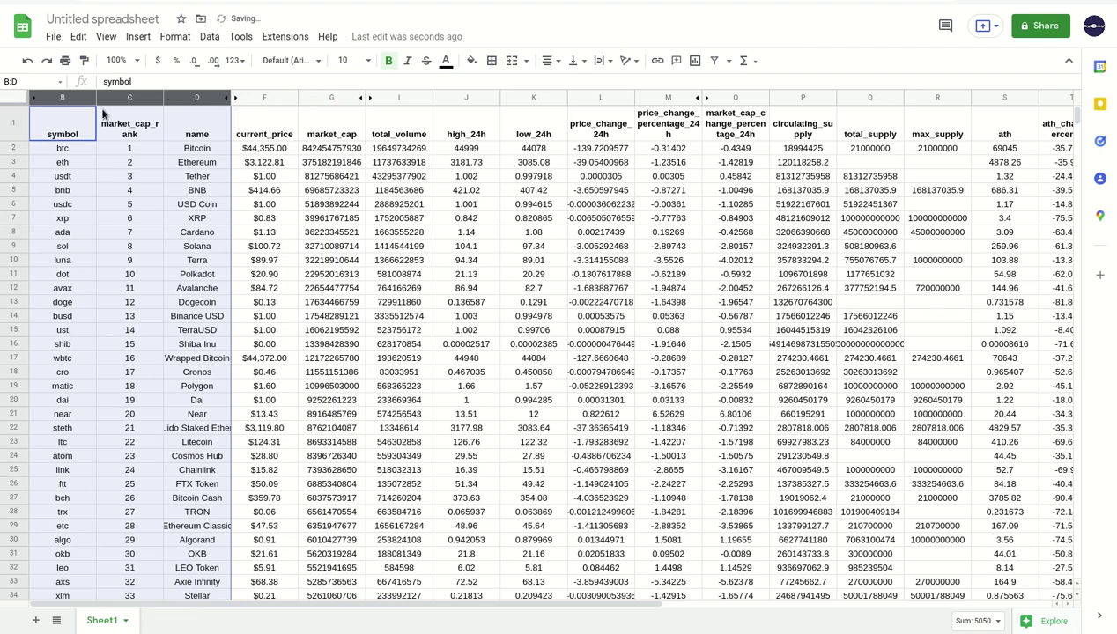
left_click(229, 177)
left_click(67, 99)
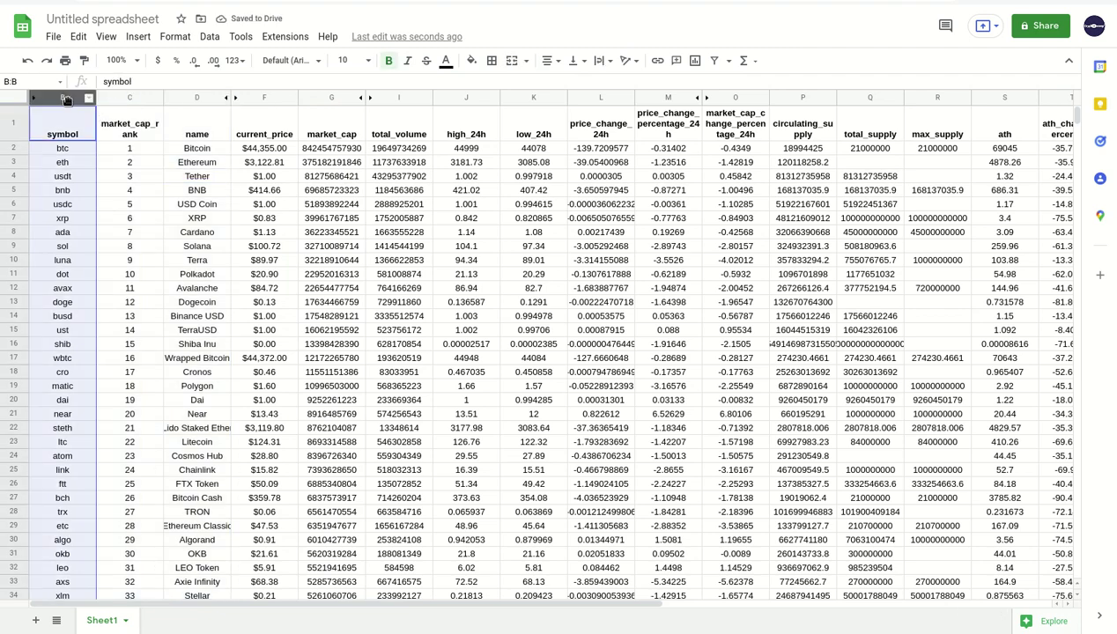
left_click_drag(66, 99, 147, 104)
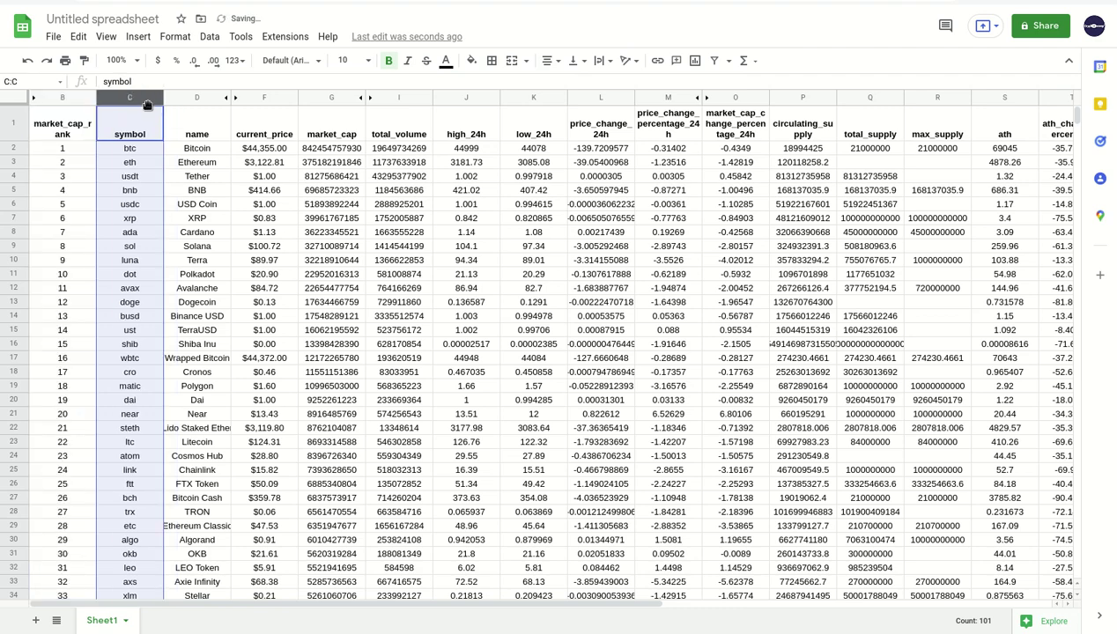
- Hide the high_24h column and columns K through O
right_click(443, 99)
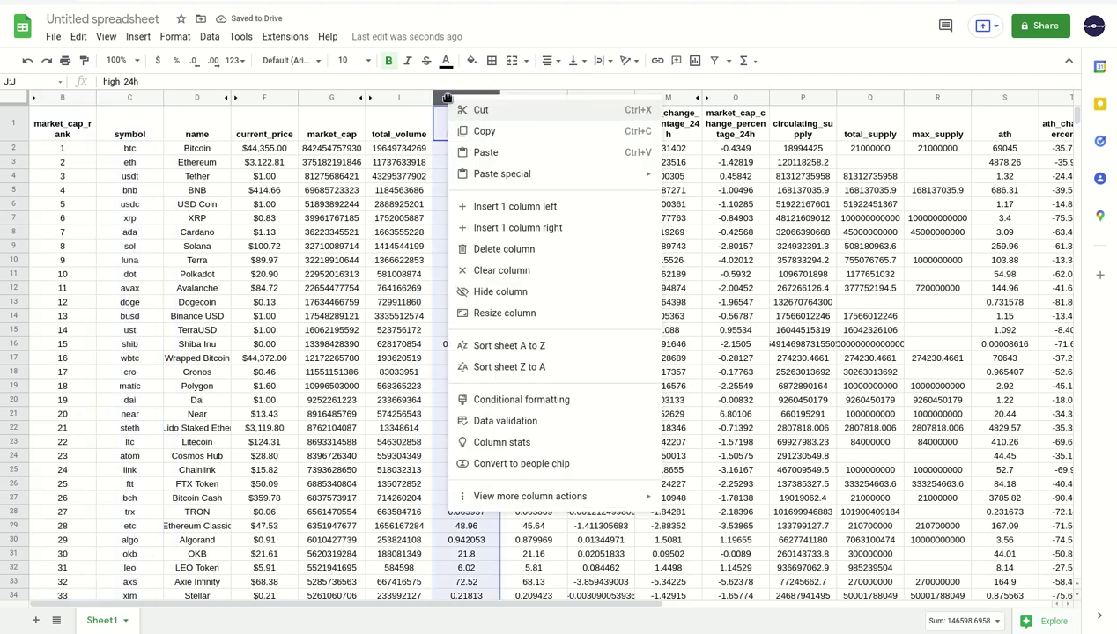
left_click(511, 291)
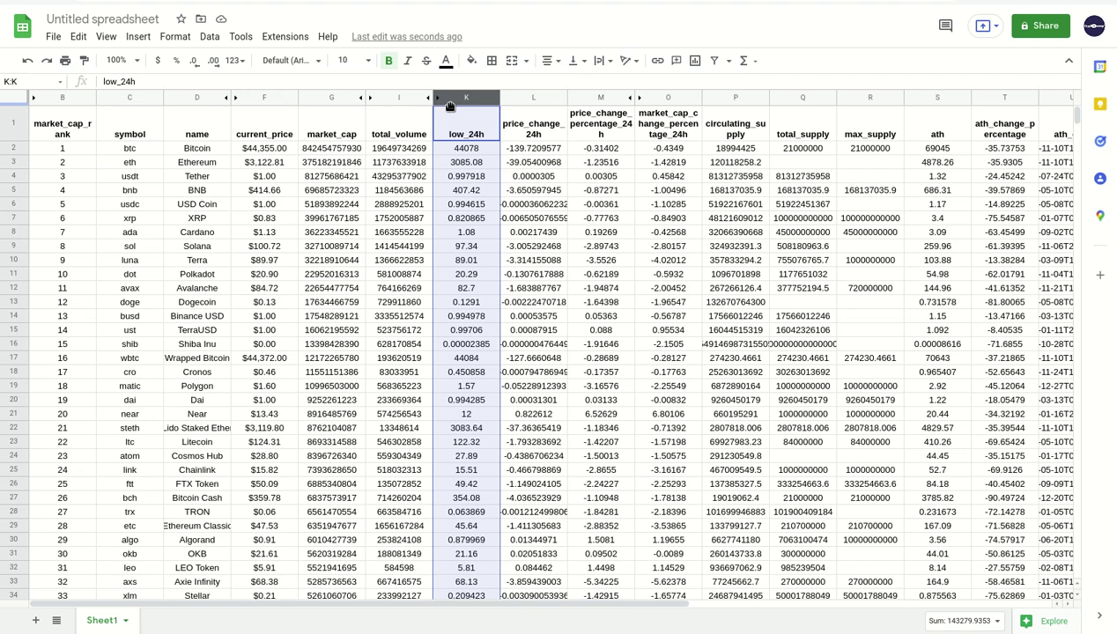
key("shift+Right")
key("shift+Right")
key("shift+Right")
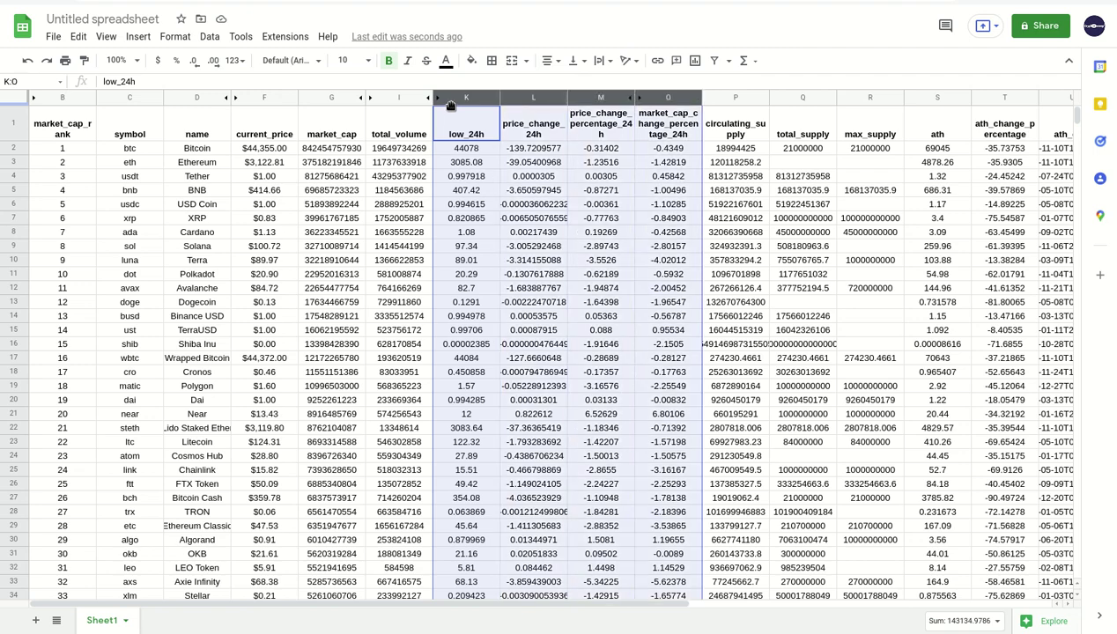
right_click(453, 97)
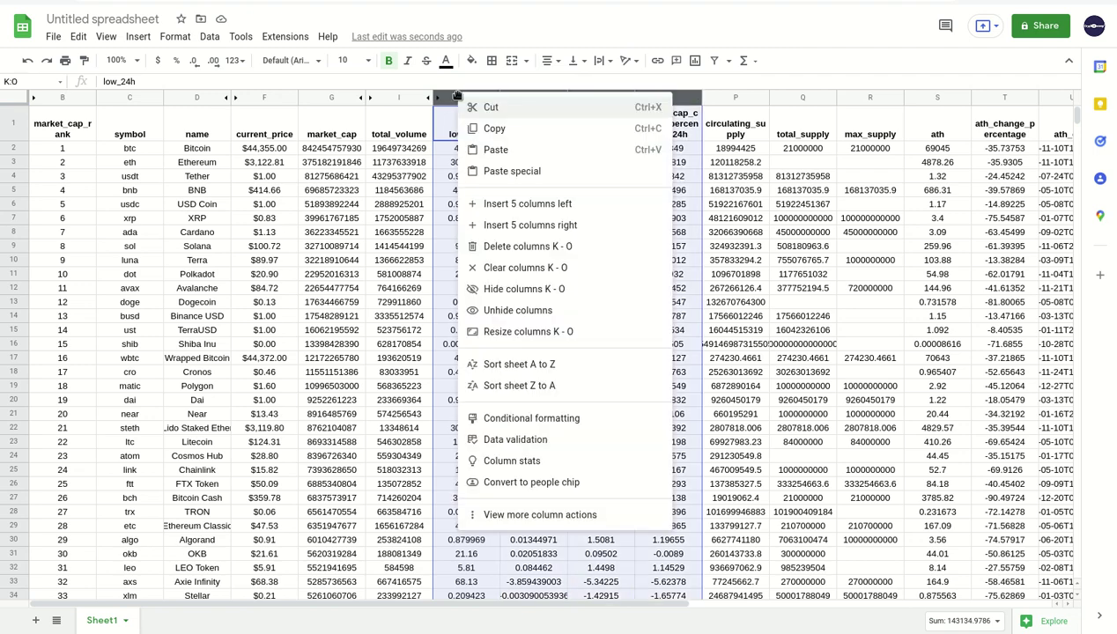
left_click(539, 292)
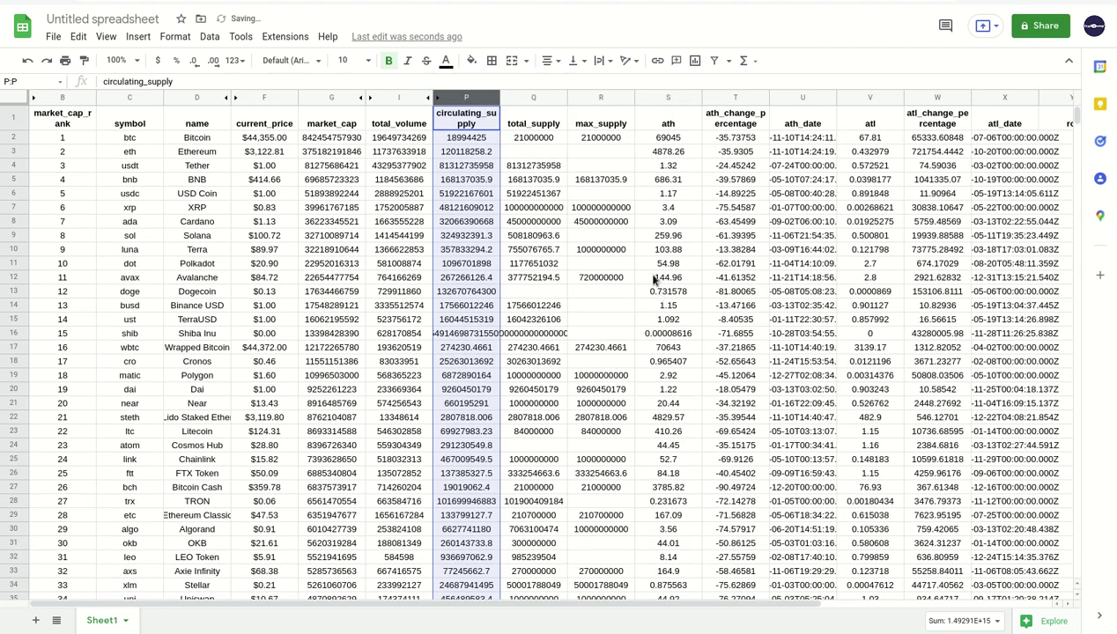
- Hide columns S through AC (ath to last_updated) so the table ends at max_supply
left_click(655, 97)
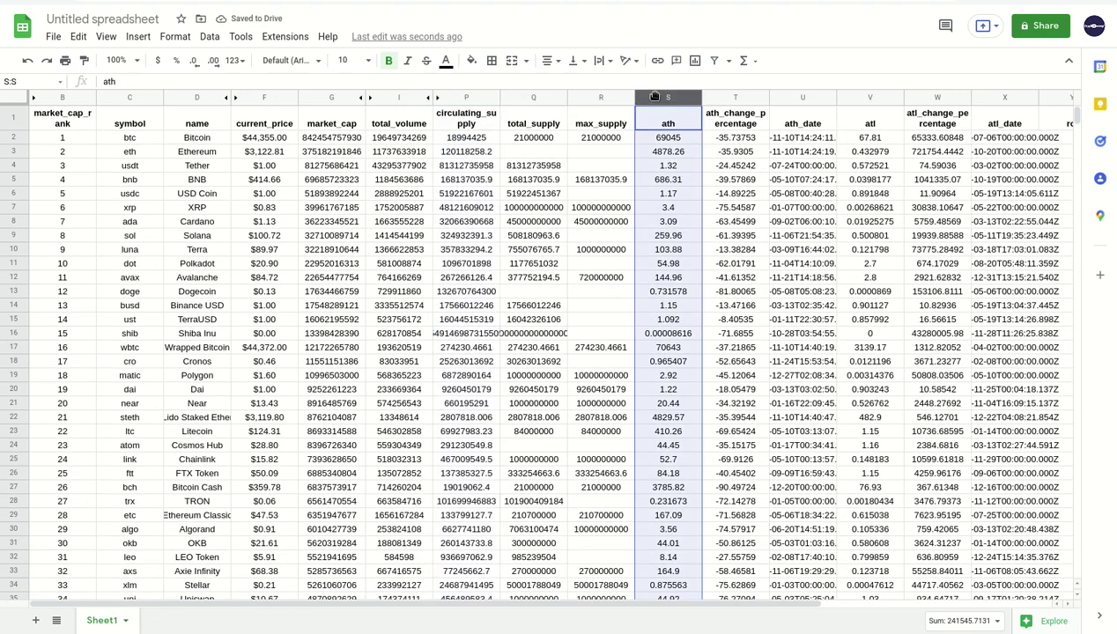
key("ctrl+shift+Right")
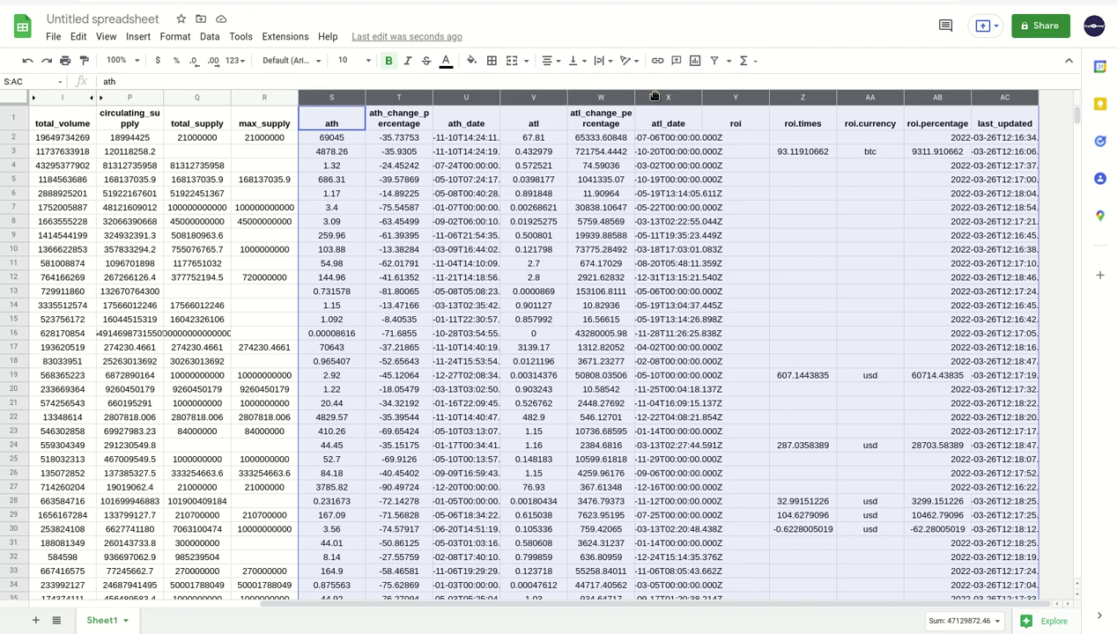
right_click(342, 102)
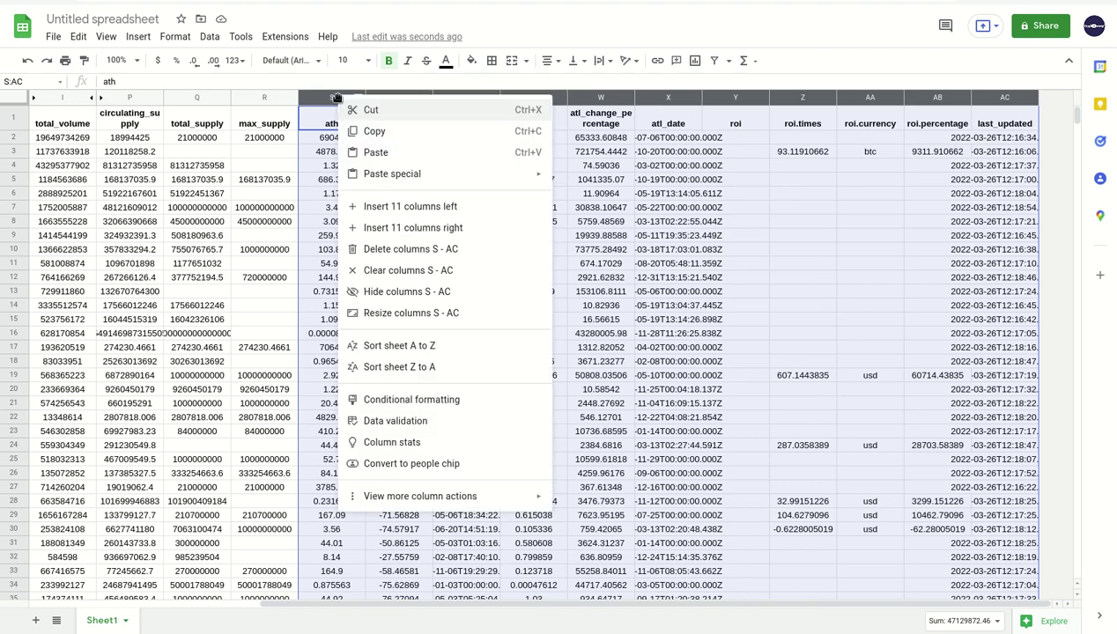
left_click(425, 293)
left_click(601, 407)
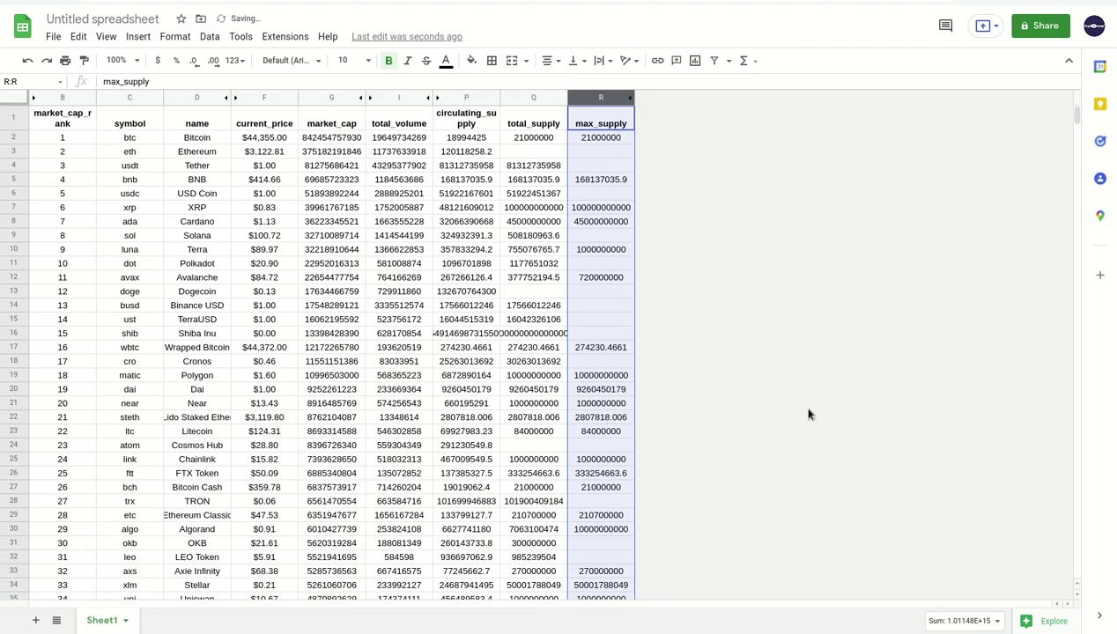
key("Left")
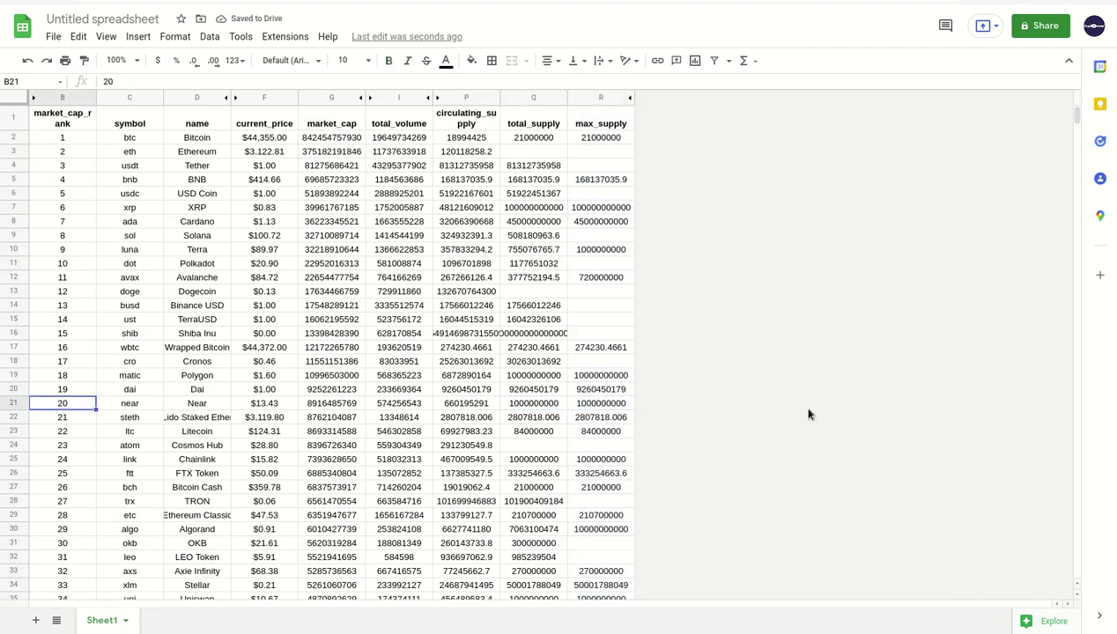
- Shorten the B1 header to 'rank' and fill header row 1 with grey
left_click(75, 119)
left_click_drag(138, 81, 97, 81)
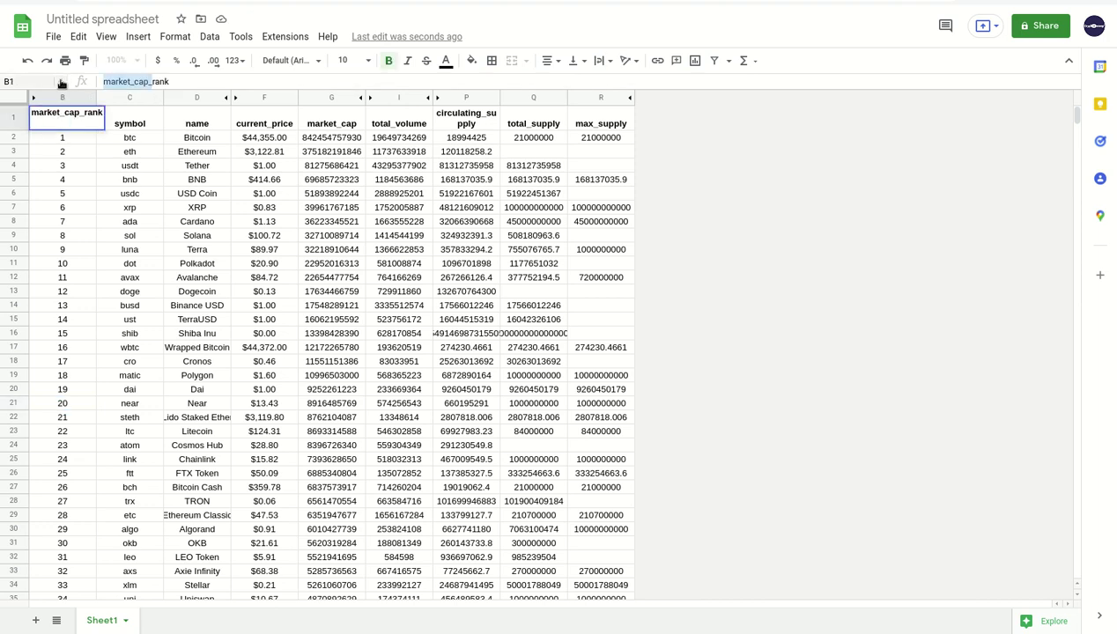
key("BackSpace")
key("Return")
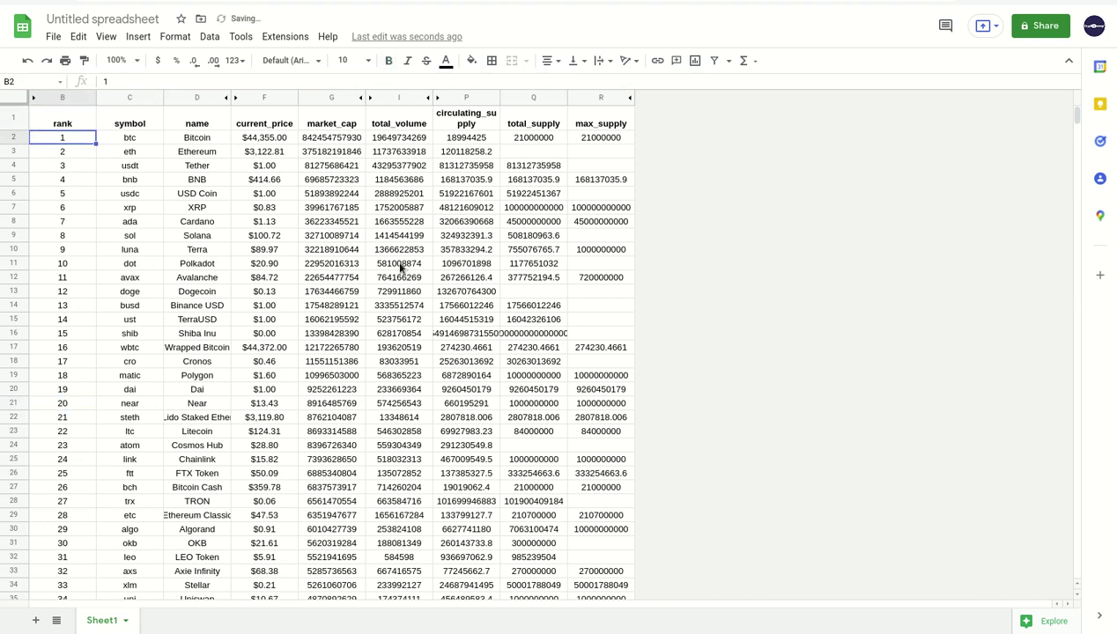
left_click(13, 117)
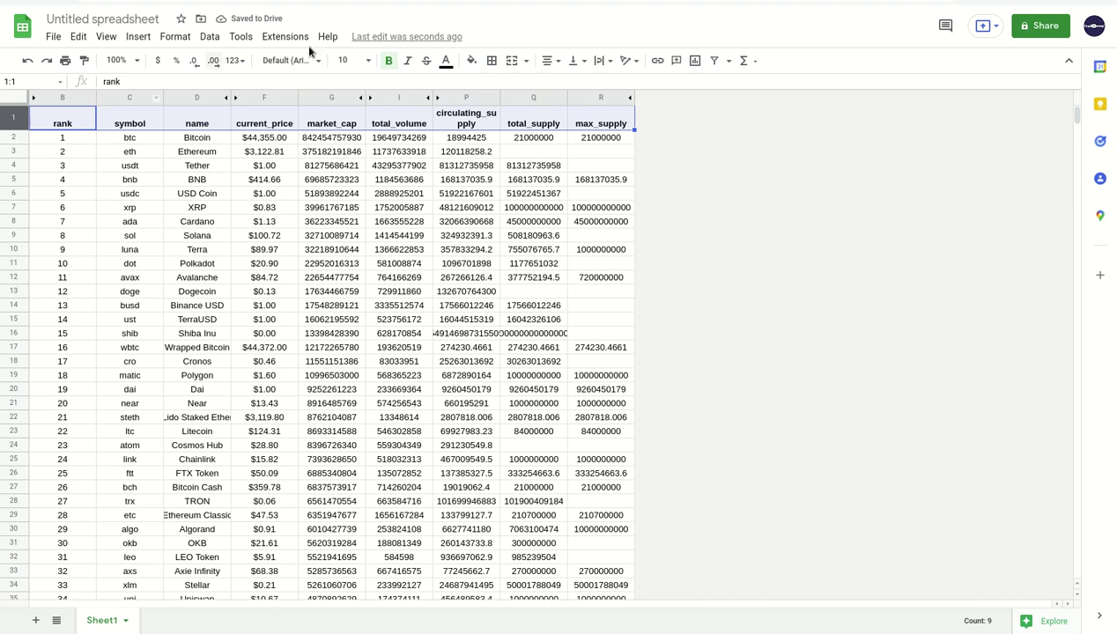
left_click(471, 60)
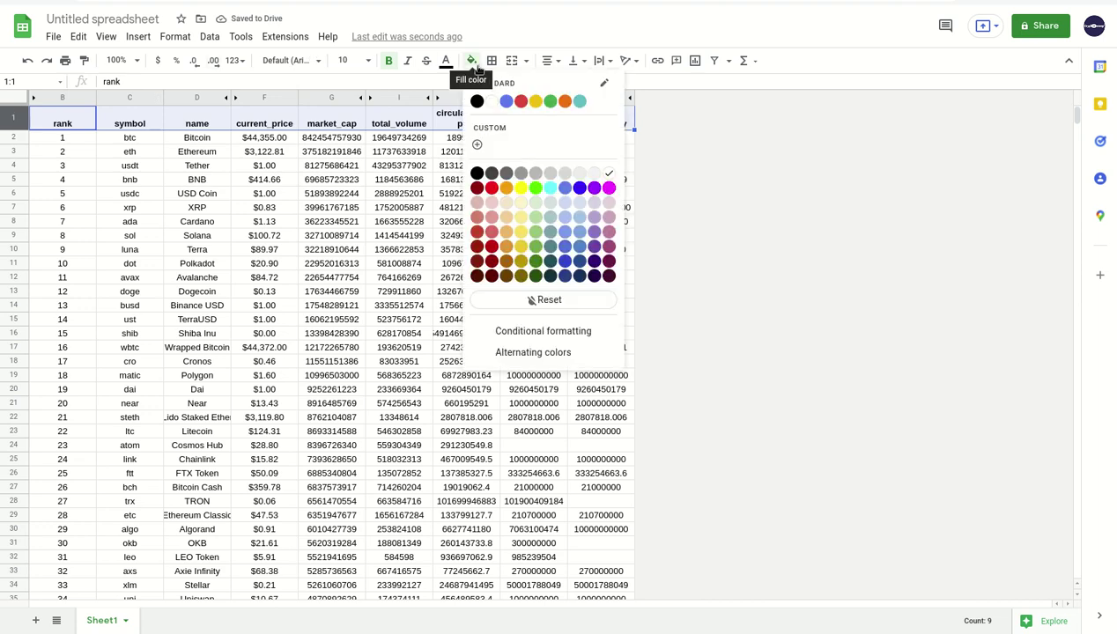
left_click(546, 172)
left_click(601, 263)
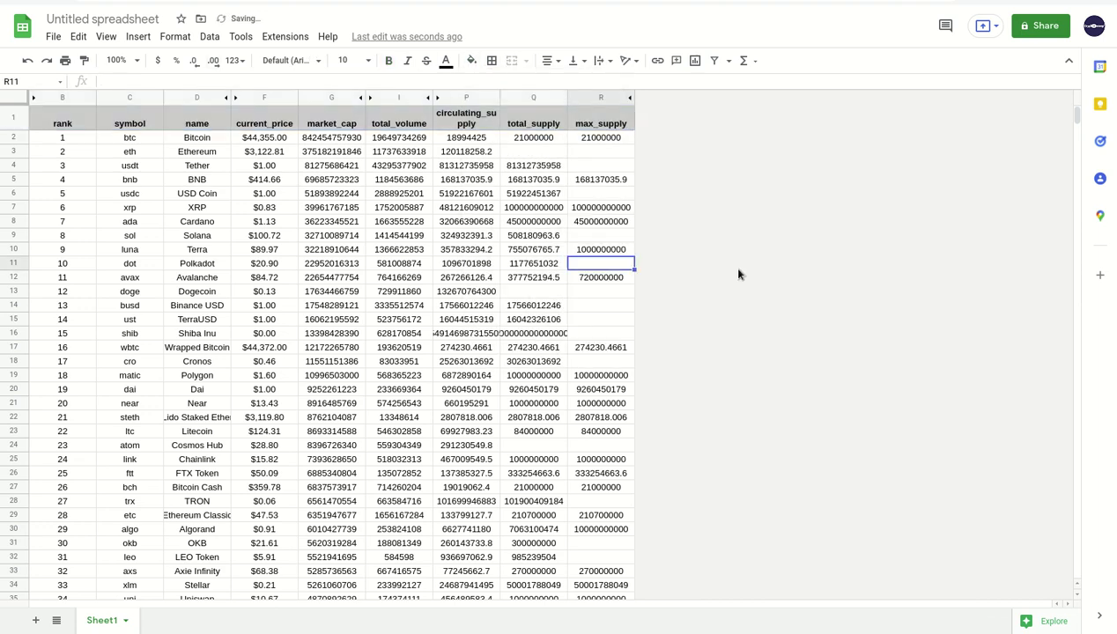
- Rename Sheet1 to 'coingecko' and add a new blank sheet
left_click(99, 622)
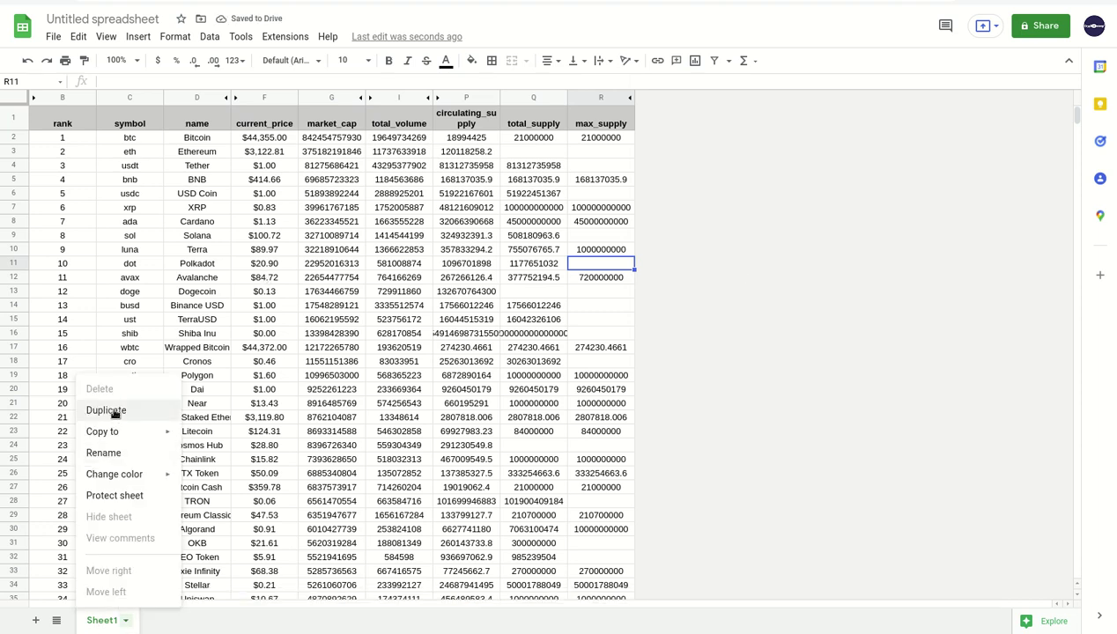
left_click(117, 453)
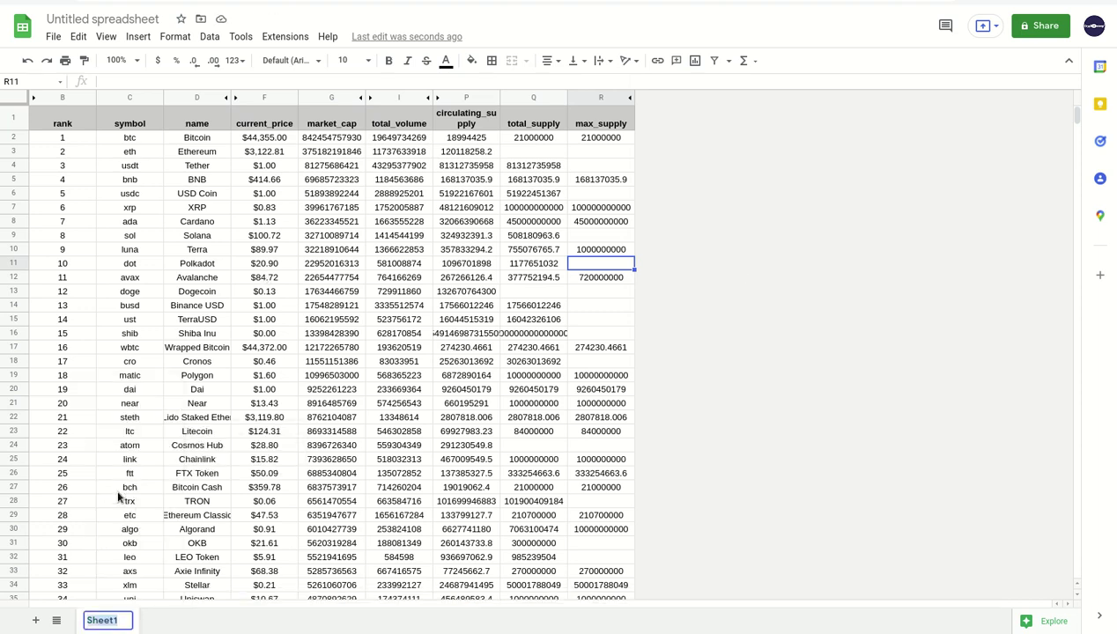
type("coinge")
type("cko")
key("Return")
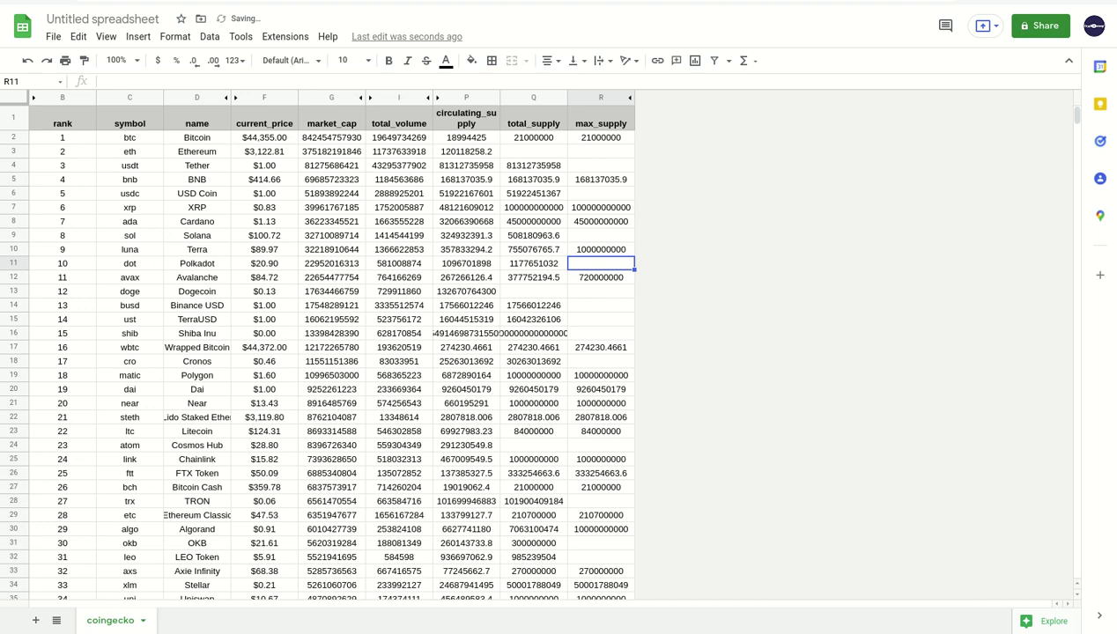
left_click(35, 620)
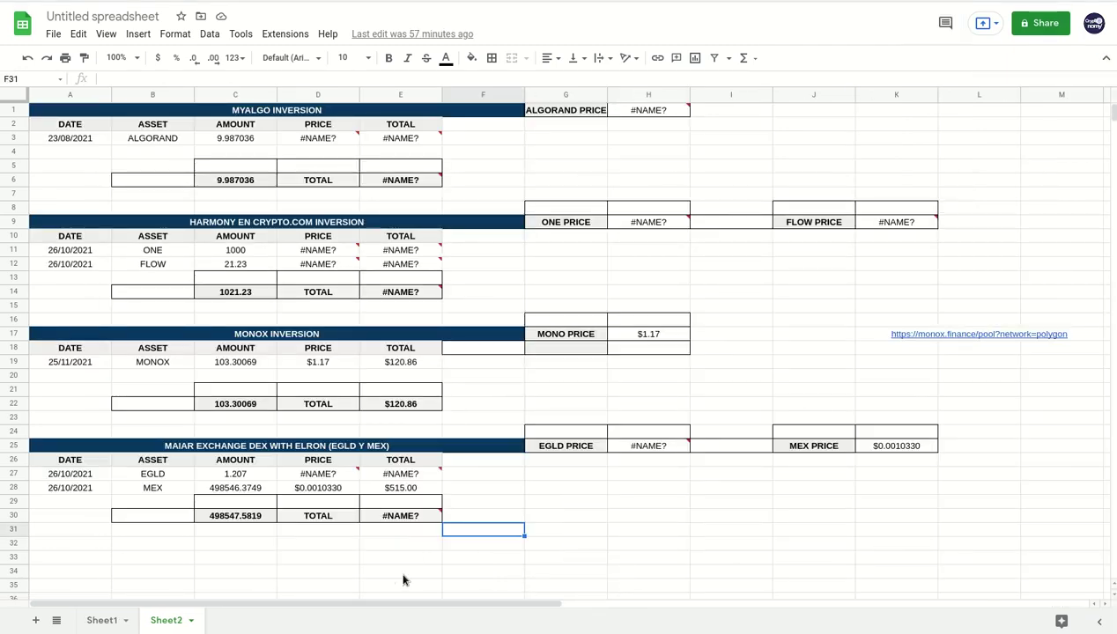
- Copy the four investment tables in A1:M31 from the older workbook's Sheet2, then switch back
left_click(74, 112)
key("shift+Right")
key("shift+Right")
key("shift+Right")
key("shift+Right")
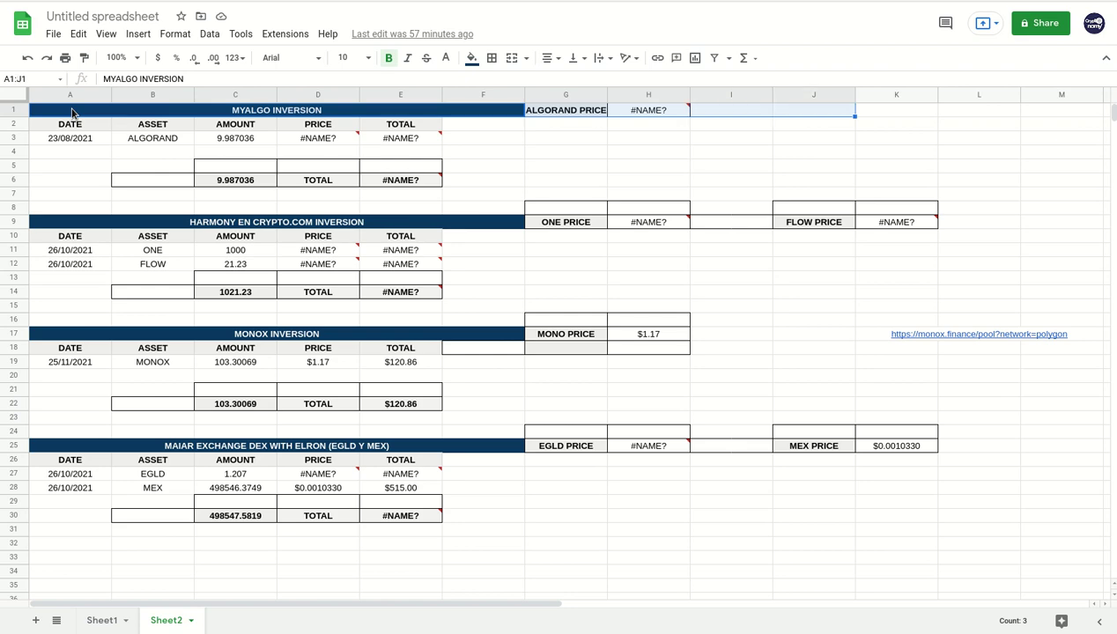
key("shift+Right")
key("shift+Right")
key("shift+Right")
key("shift+Down")
key("shift+Down")
key("shift+Down")
key("shift+Down")
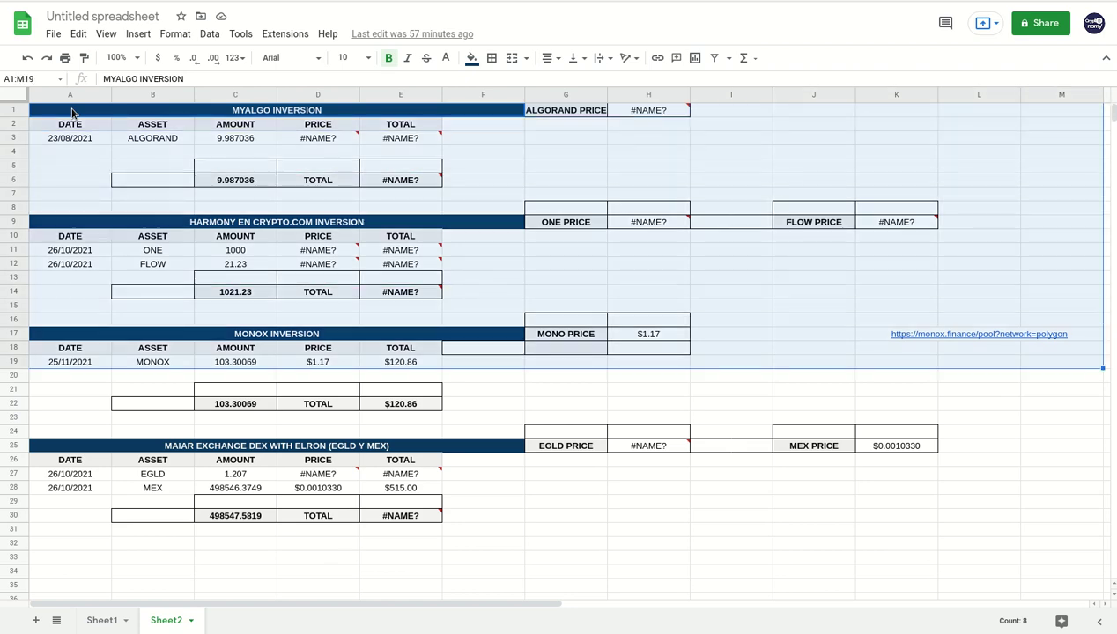
key("shift+Down")
key("shift+Down")
key("shift+Down")
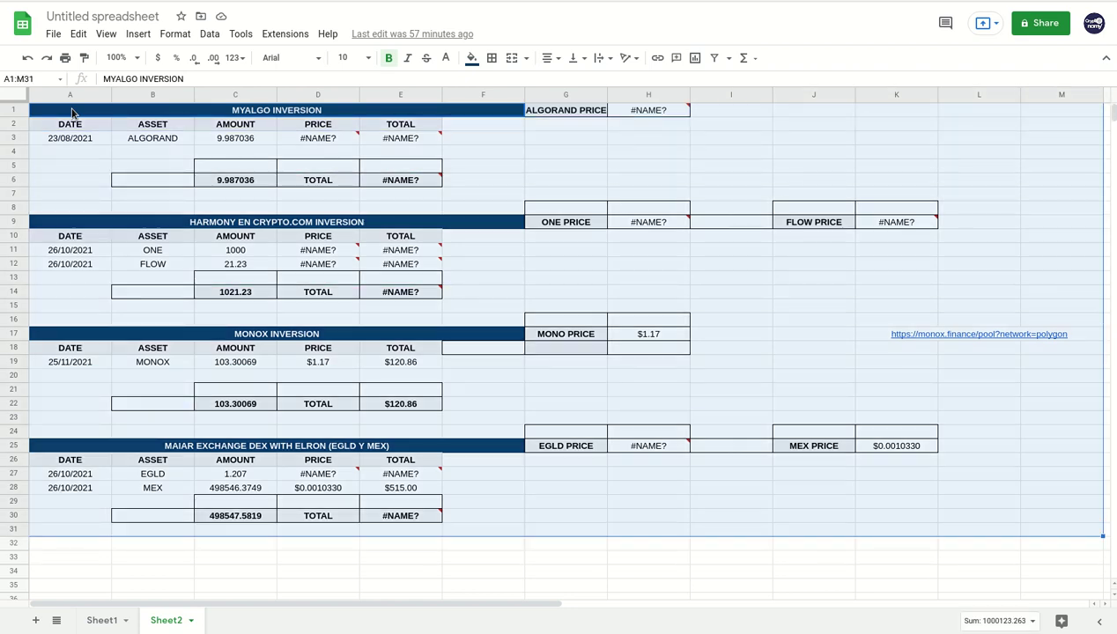
key("ctrl+c")
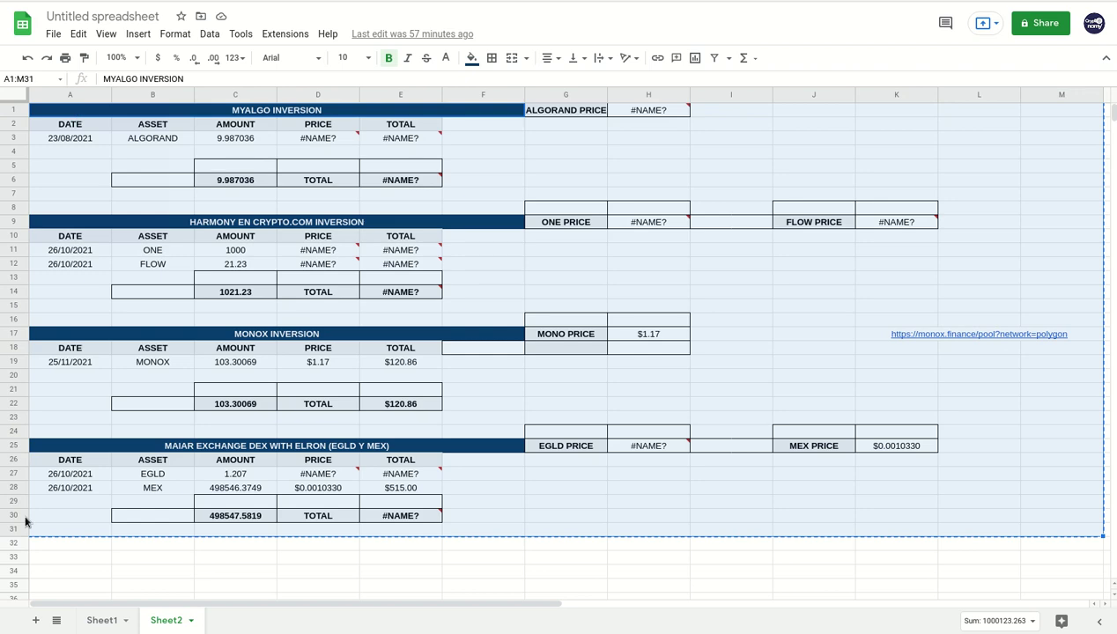
key("alt+Tab")
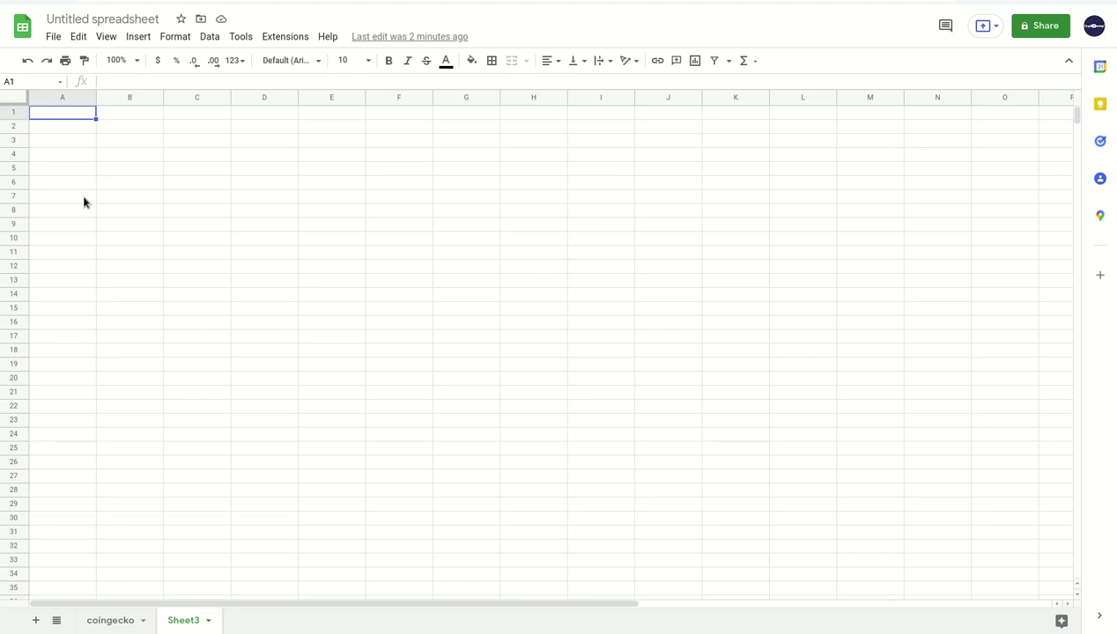
- Paste the copied tables into Sheet3 and rename that sheet INVERSIONES VARIAS
key("ctrl+v")
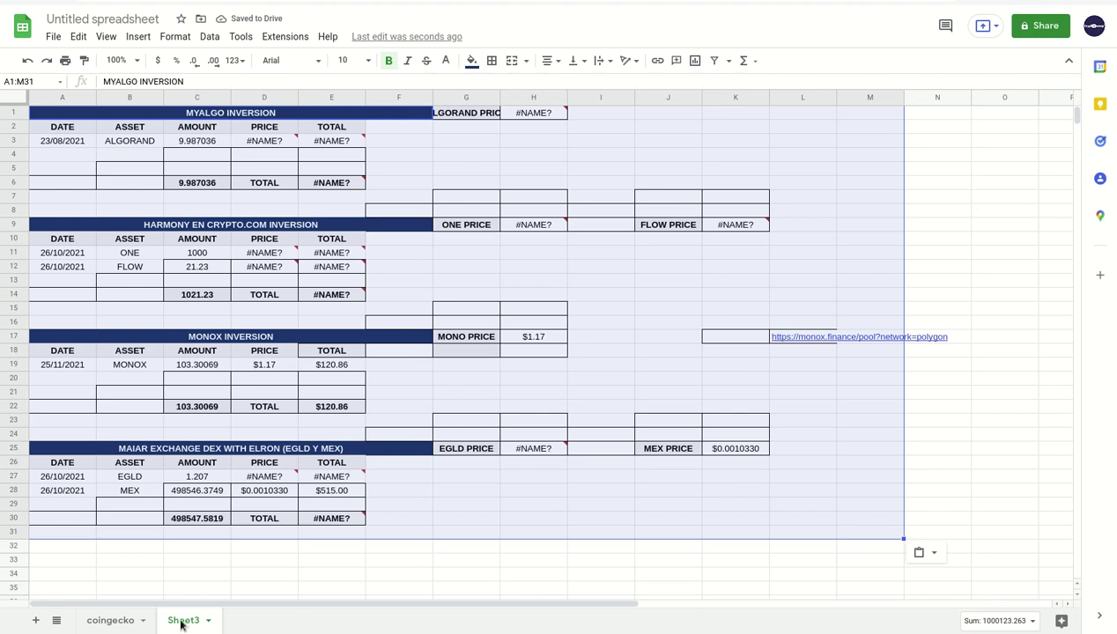
right_click(182, 622)
left_click(205, 453)
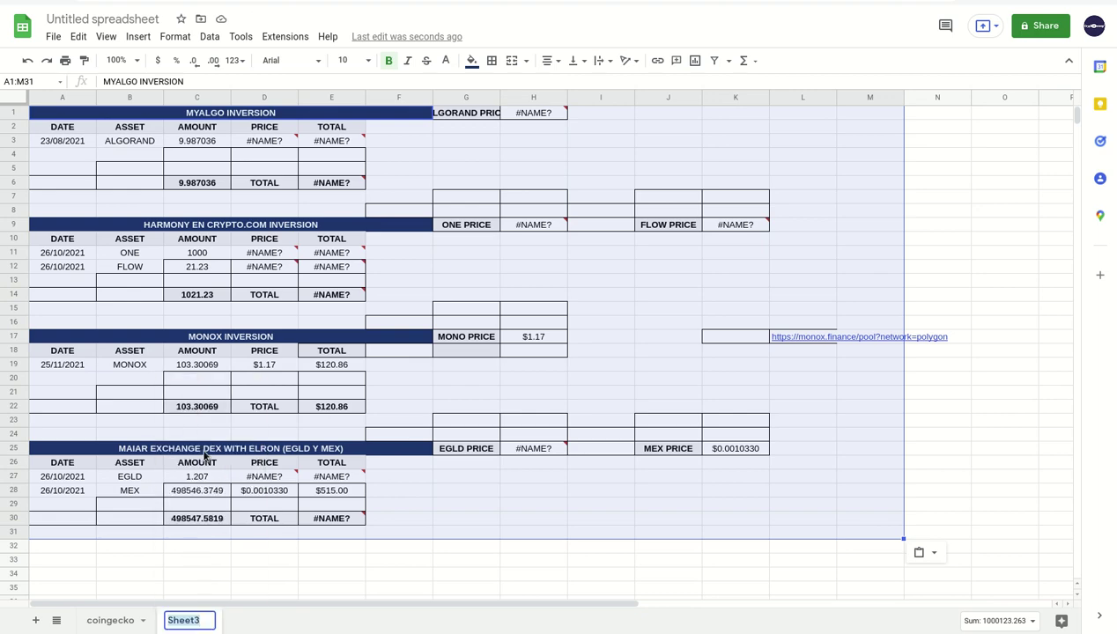
type("INVERSIONES VA")
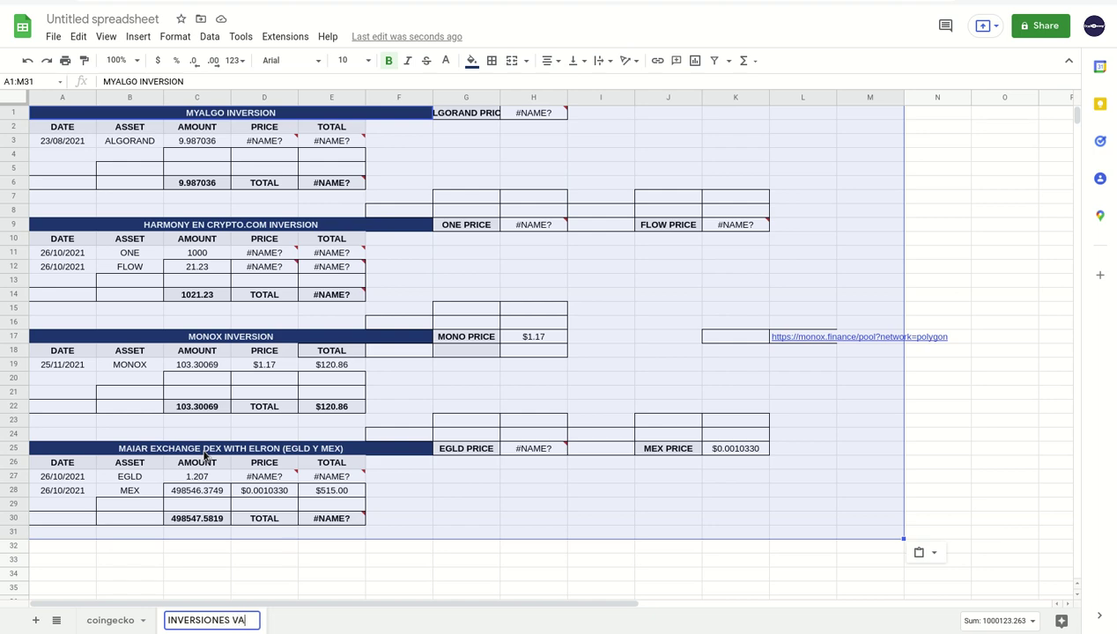
type("RIAS")
key("Return")
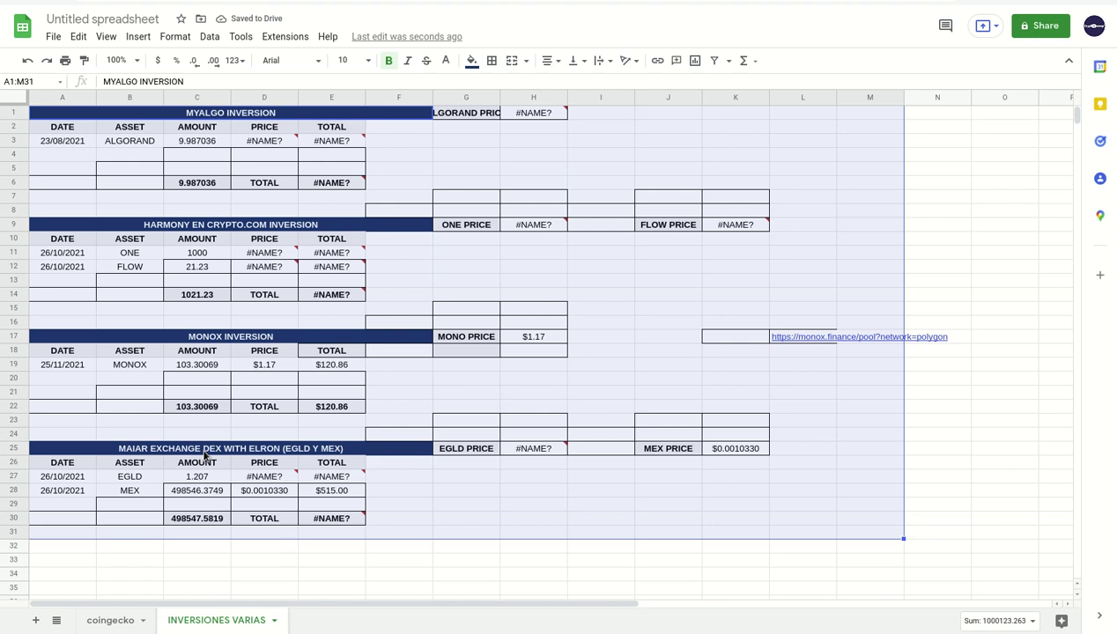
- Add a sheet named PORTFOLIO and order the tabs PORTFOLIO first, INVERSIONES VARIAS second
left_click(33, 621)
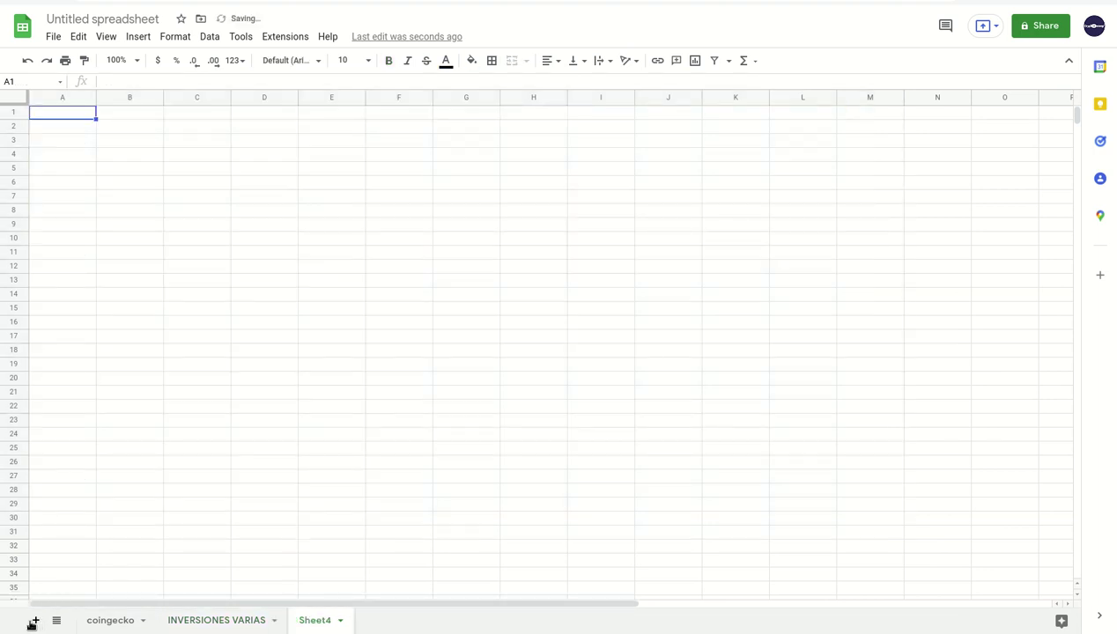
left_click(339, 620)
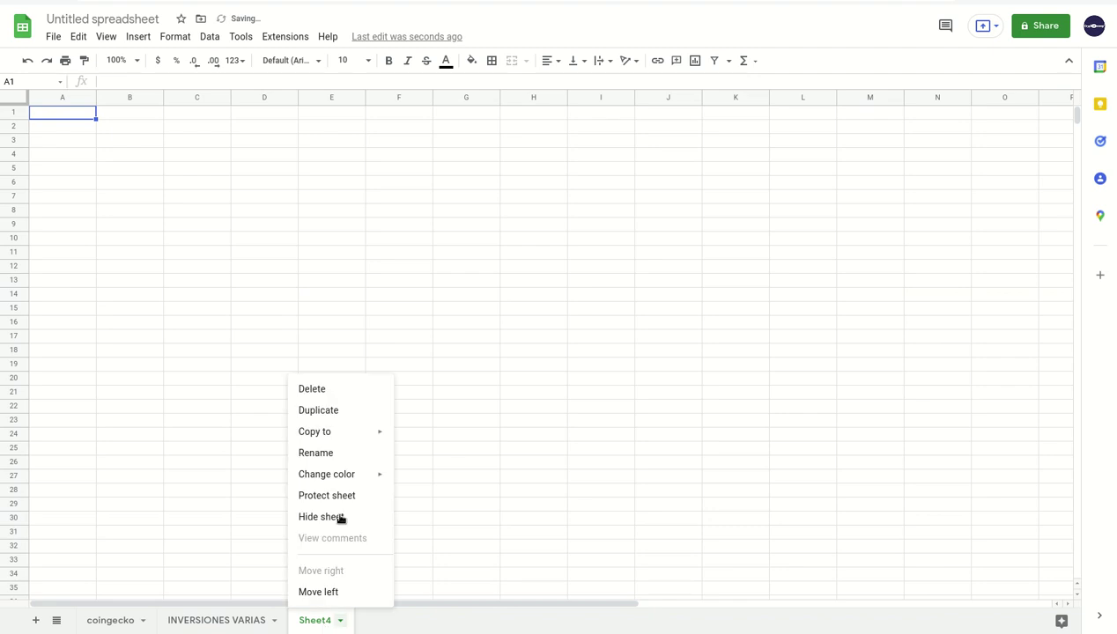
left_click(348, 453)
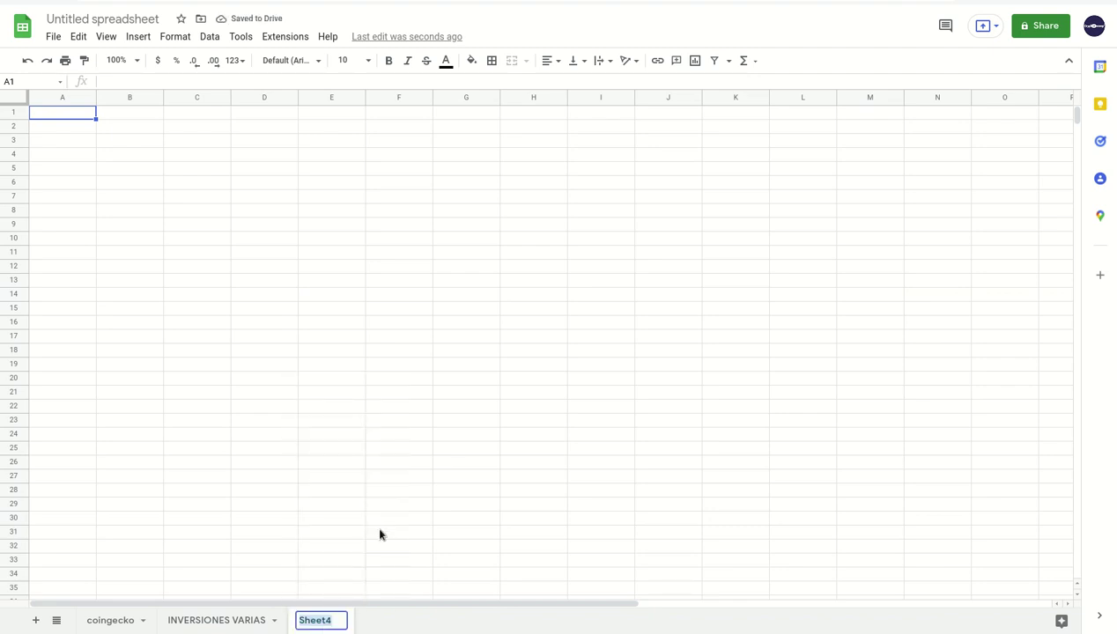
type("PO")
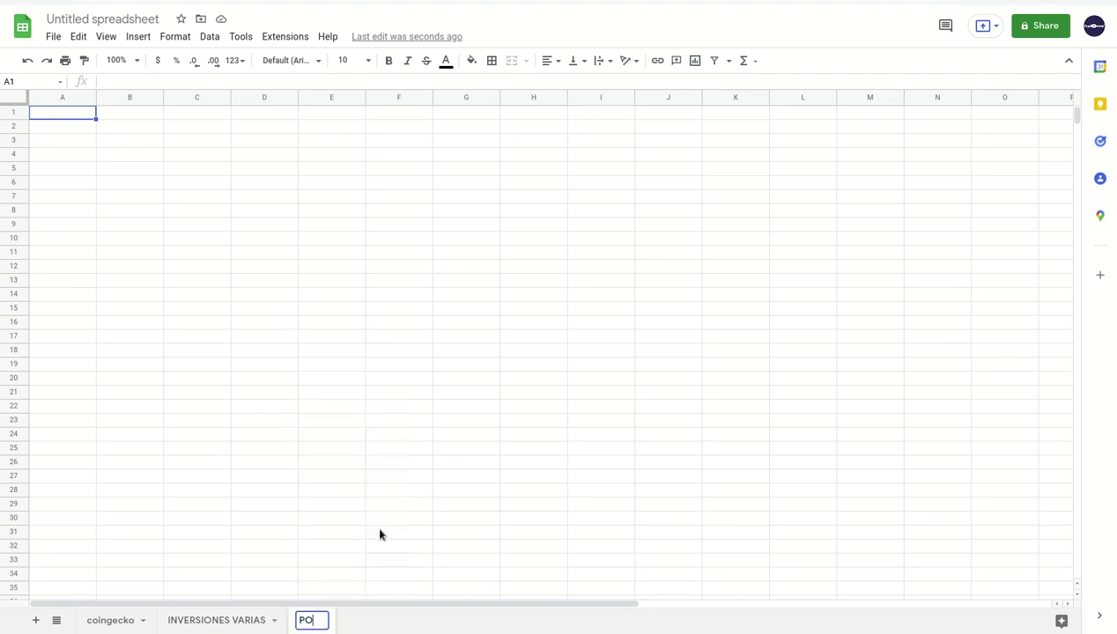
type("RTFOLIO")
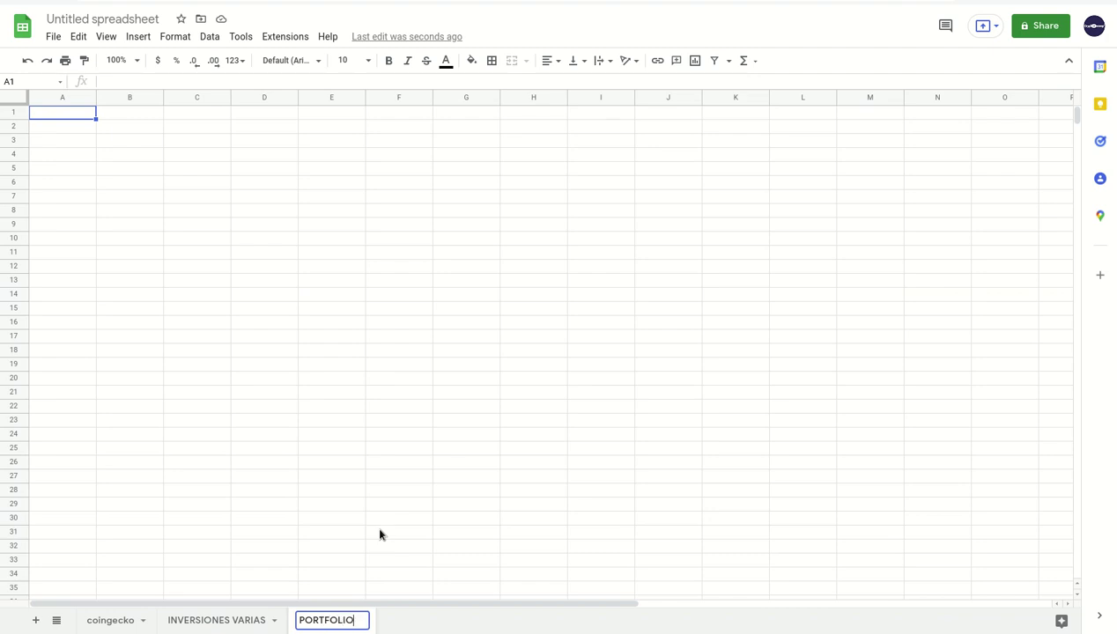
key("Return")
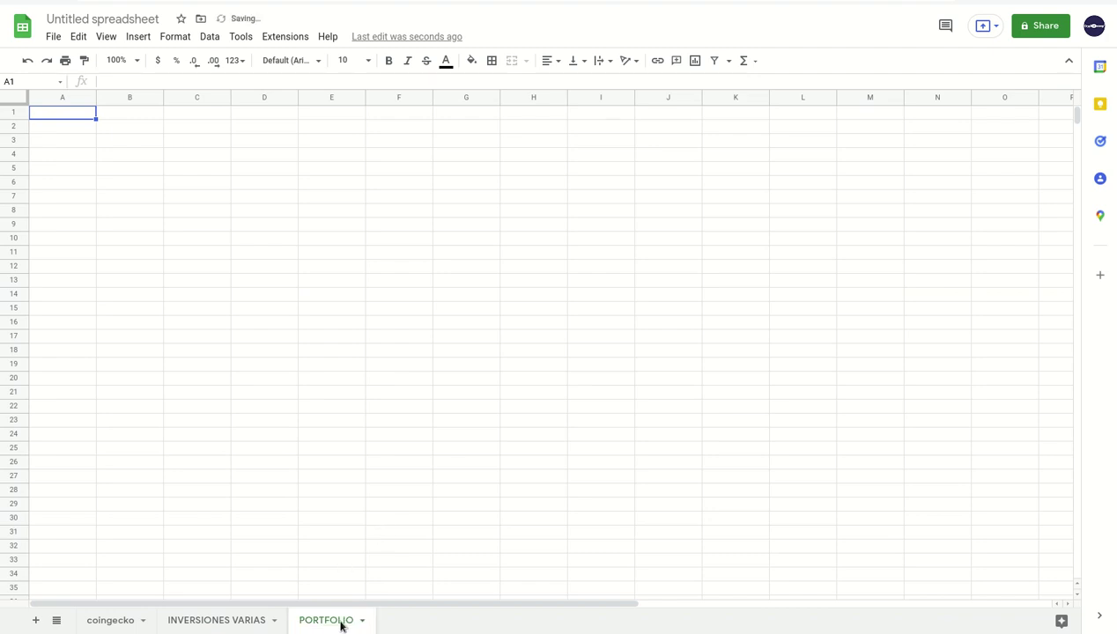
left_click_drag(340, 625, 72, 625)
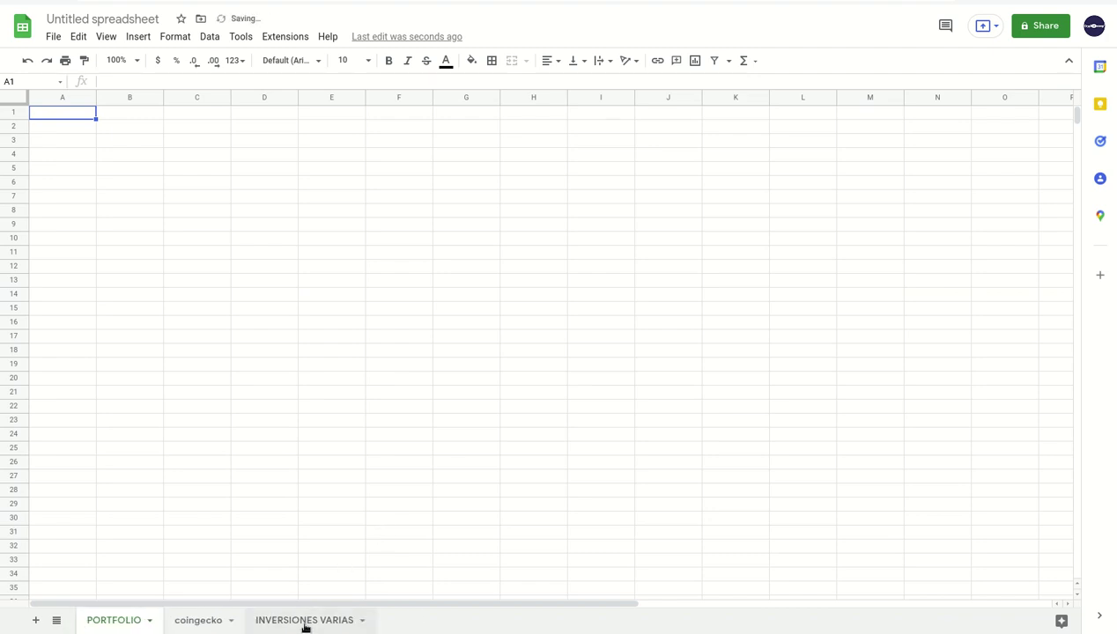
left_click_drag(304, 627, 217, 626)
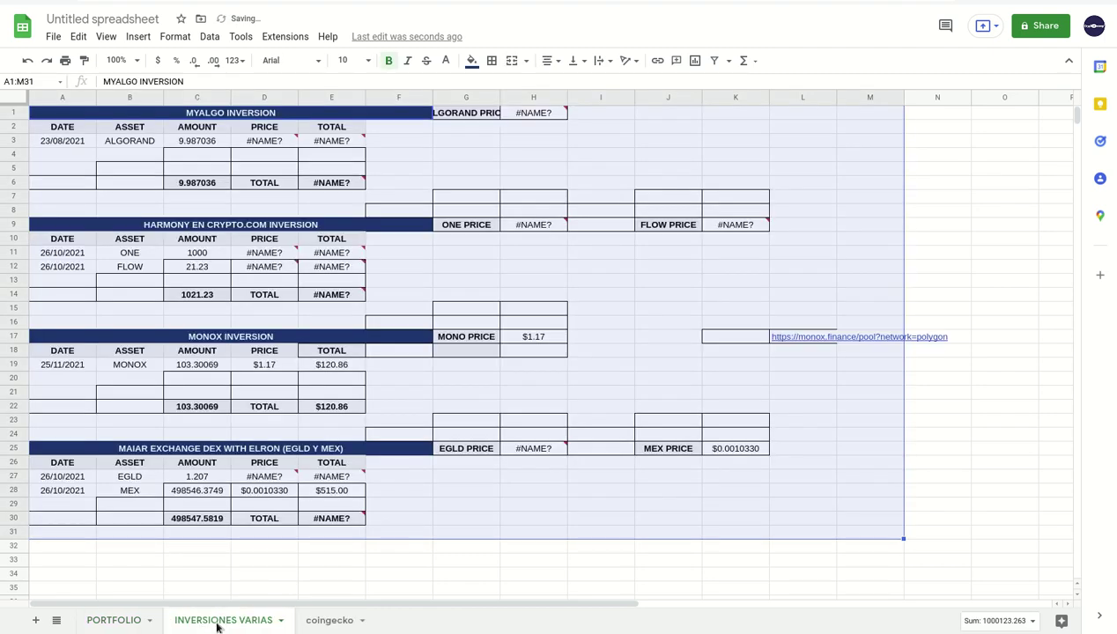
- Paste the PORTAFOLIO INTEGRADO DE CRYPTONOMY table, title through SUBTOTAL row, into the PORTFOLIO sheet
left_click(304, 561)
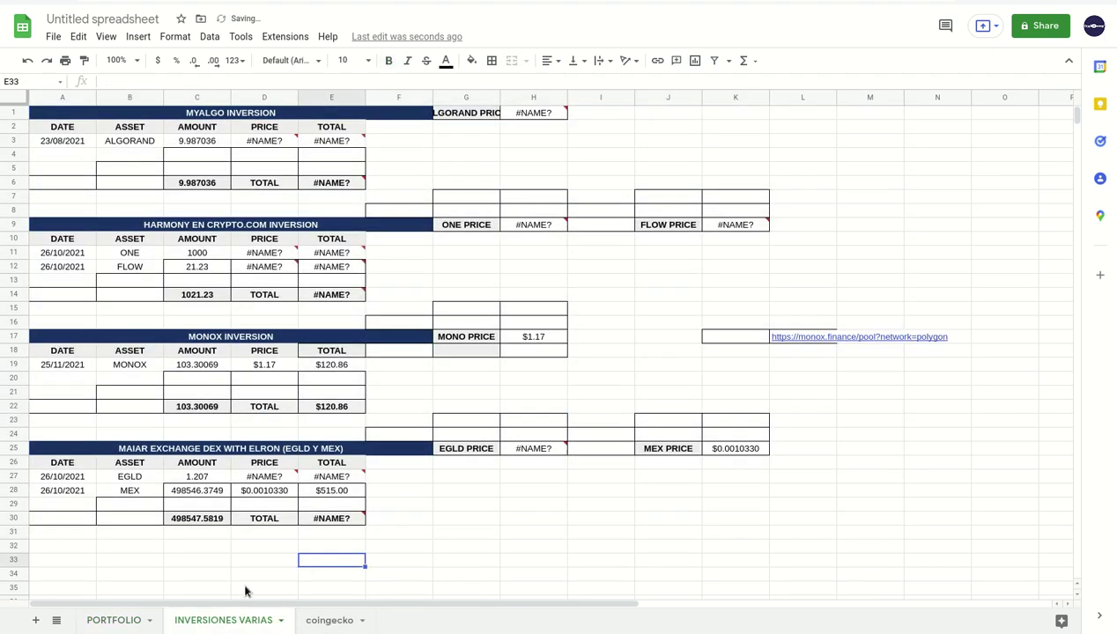
left_click(102, 627)
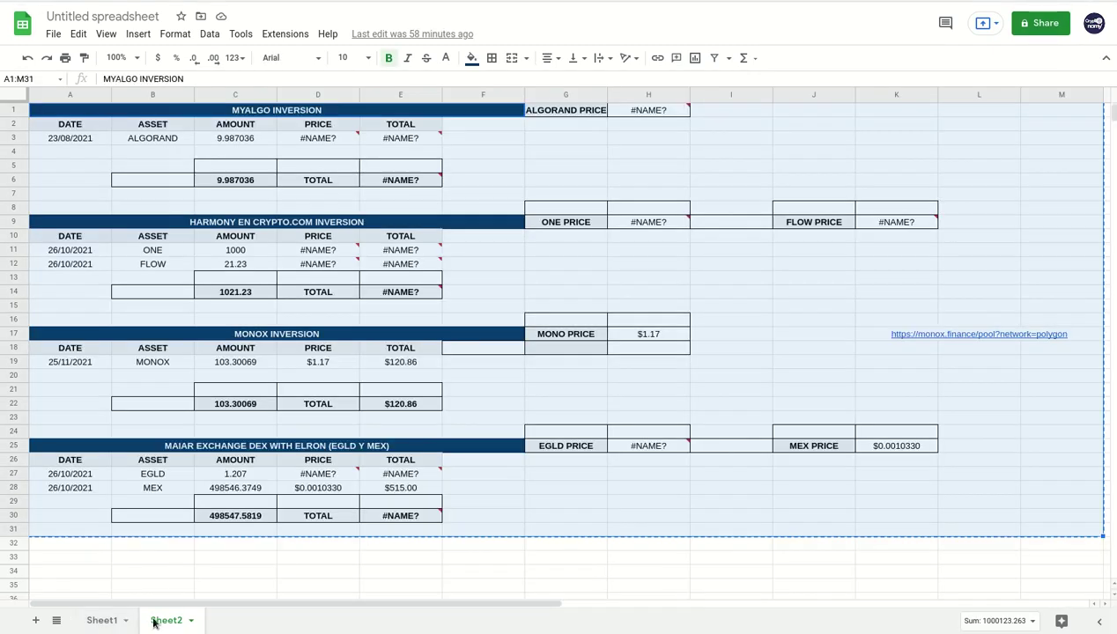
left_click(105, 627)
left_click(350, 489)
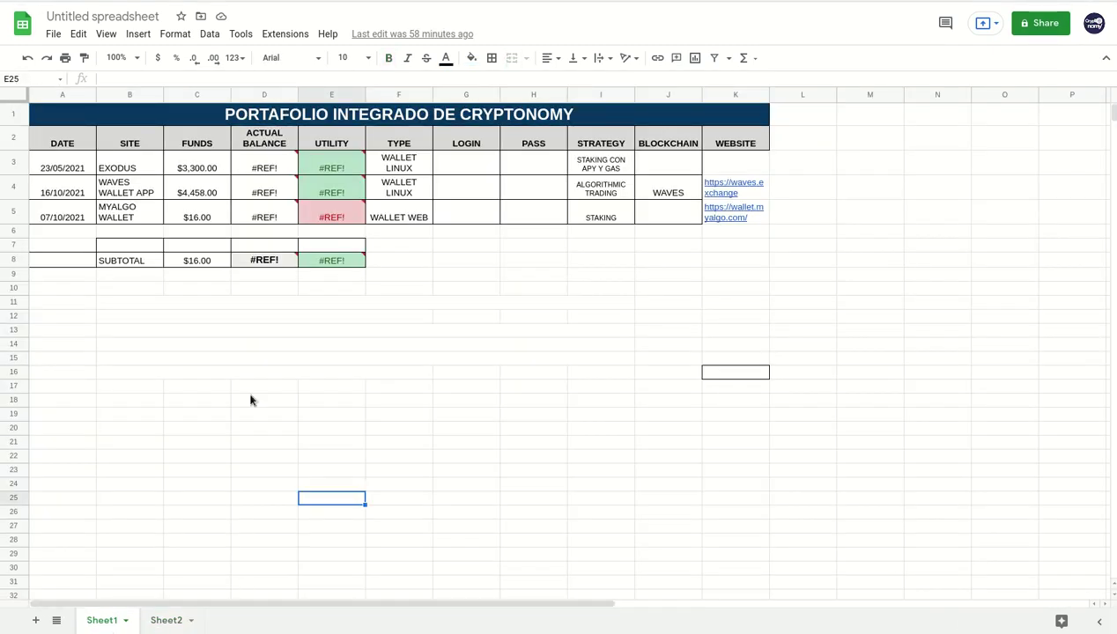
left_click(64, 119)
key("shift+Right")
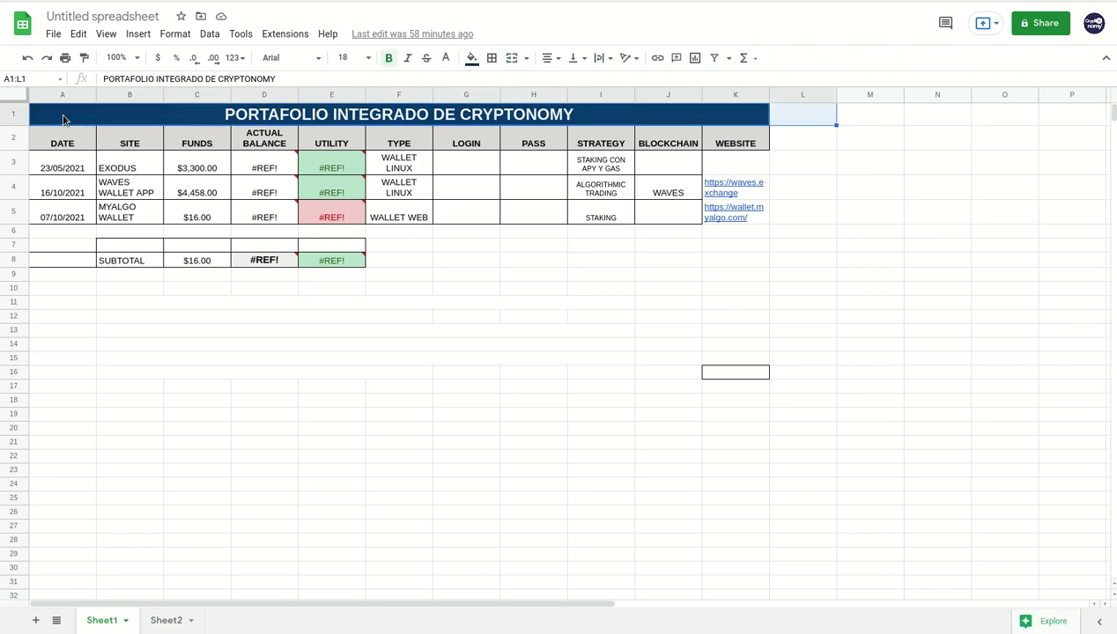
key("shift+Down")
key("shift+Left")
key("shift+Down")
key("shift+Down")
key("shift+Down")
key("shift+Down")
key("shift+Down")
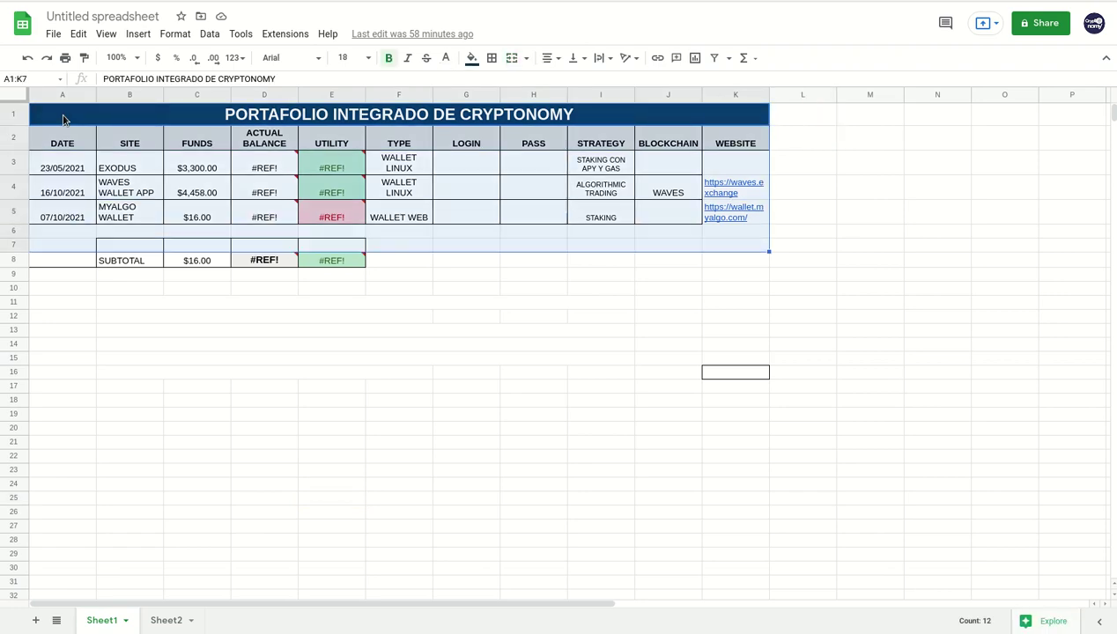
key("shift+Down")
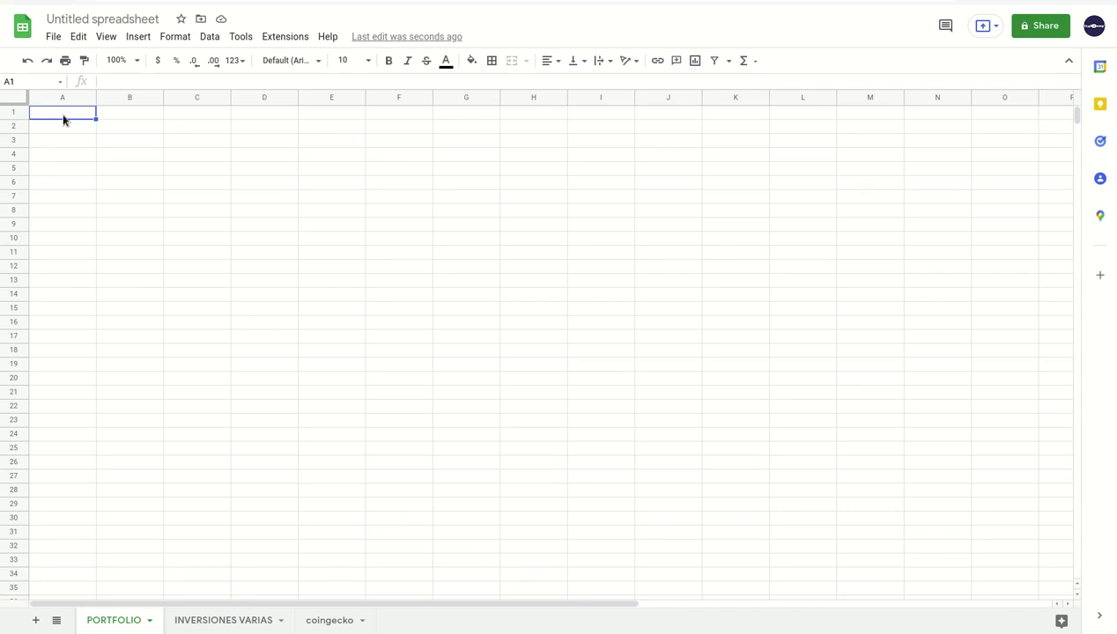
key("ctrl+v")
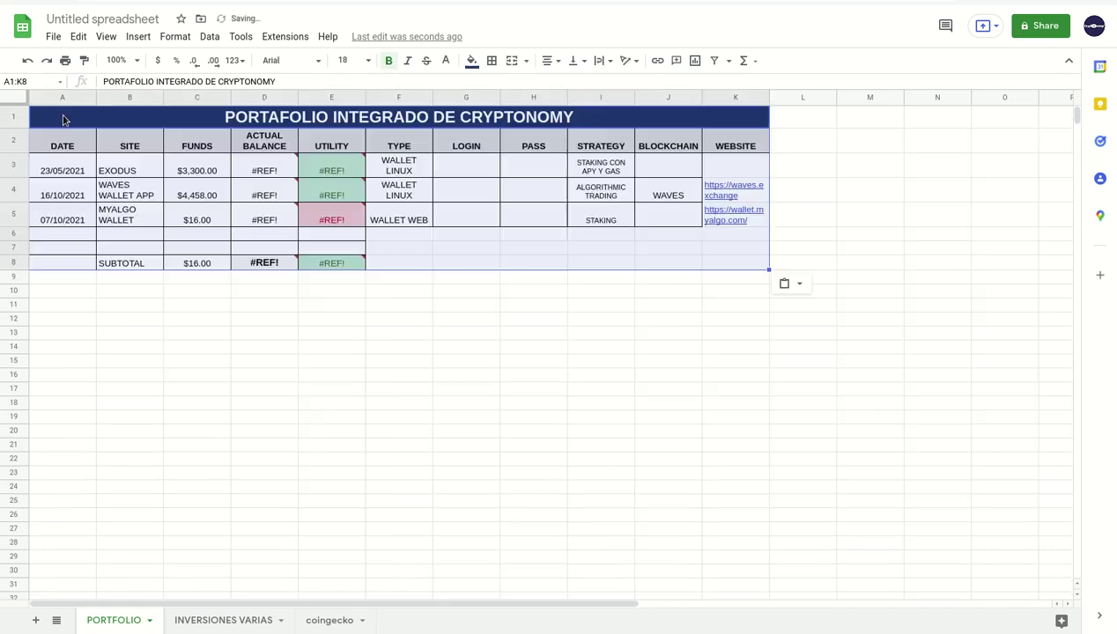
left_click(580, 431)
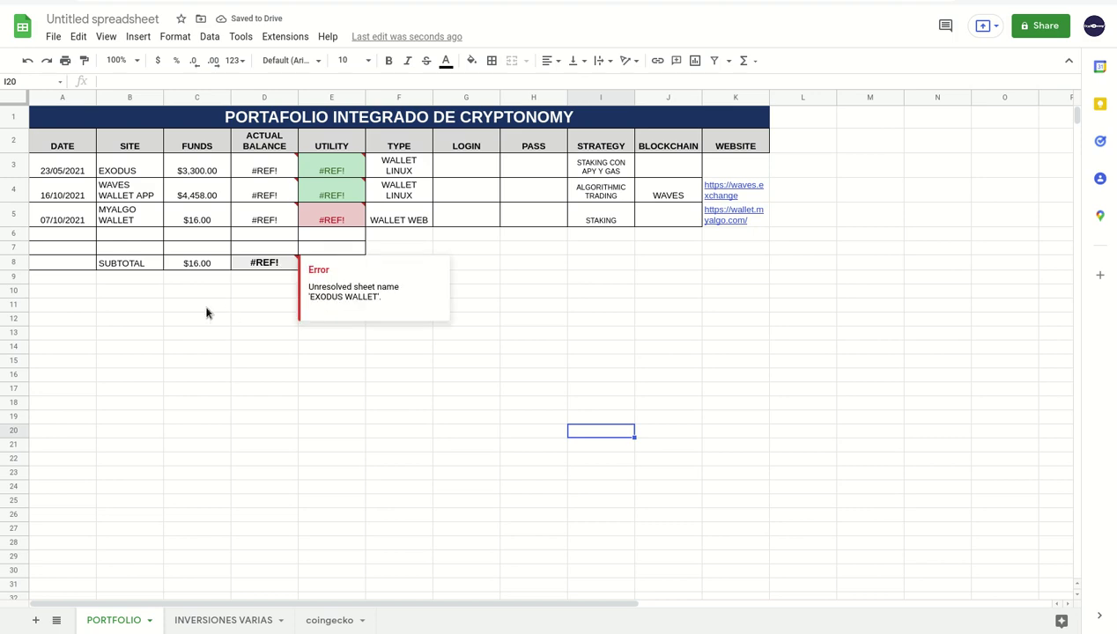
mouse_move(387, 593)
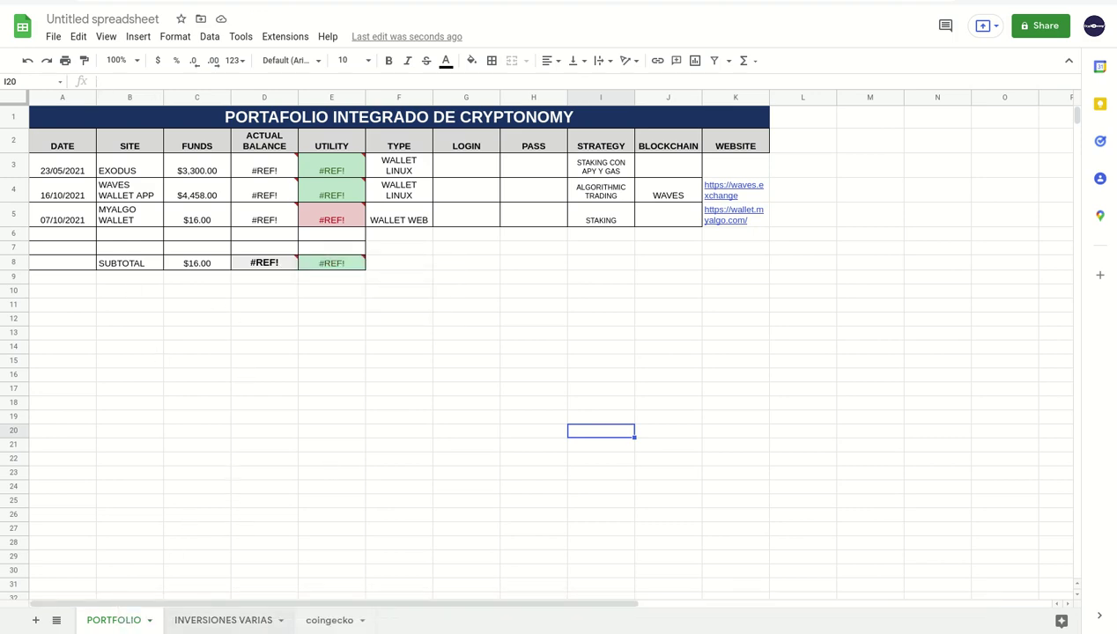
- On INVERSIONES VARIAS, inspect the #NAME? error in H12 and the EGLD entries in A27–D27
left_click(225, 621)
left_click(531, 263)
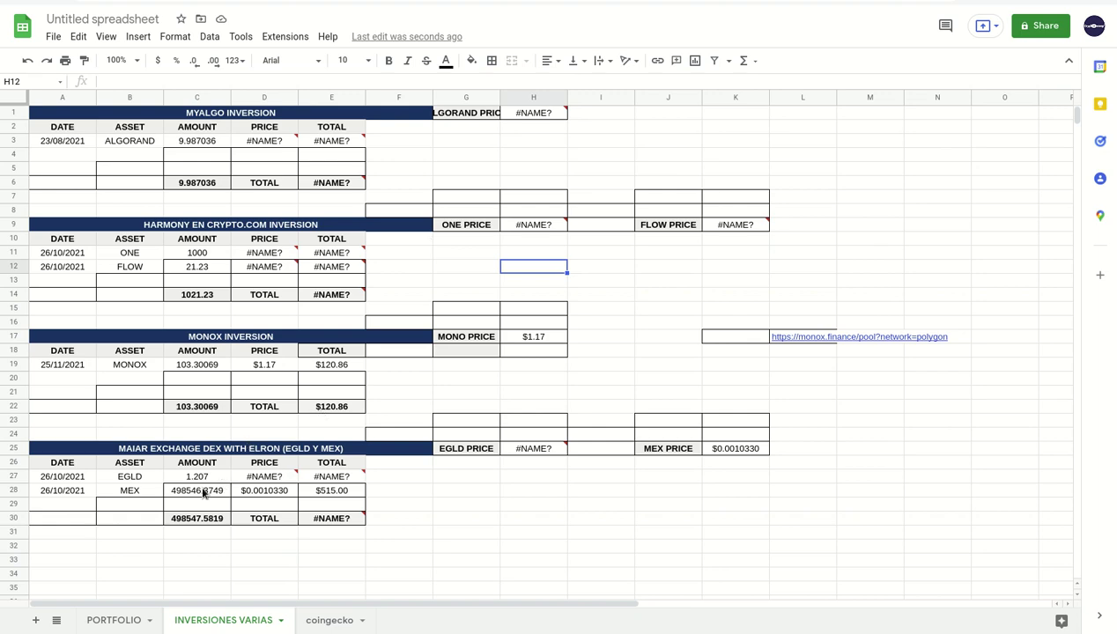
left_click(58, 478)
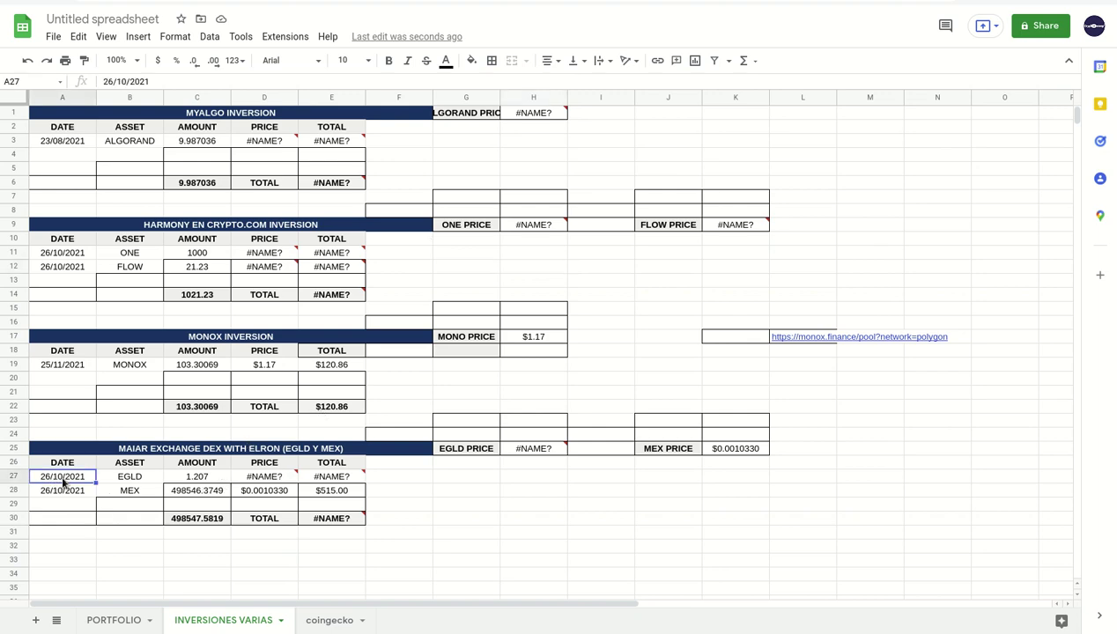
left_click(143, 482)
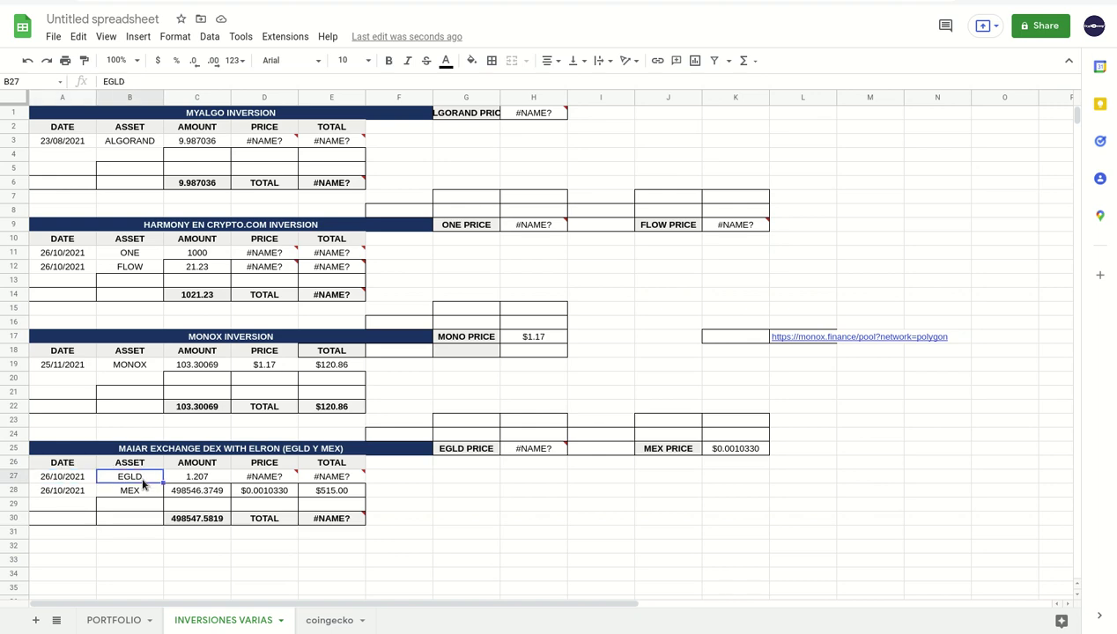
left_click(192, 482)
left_click(264, 481)
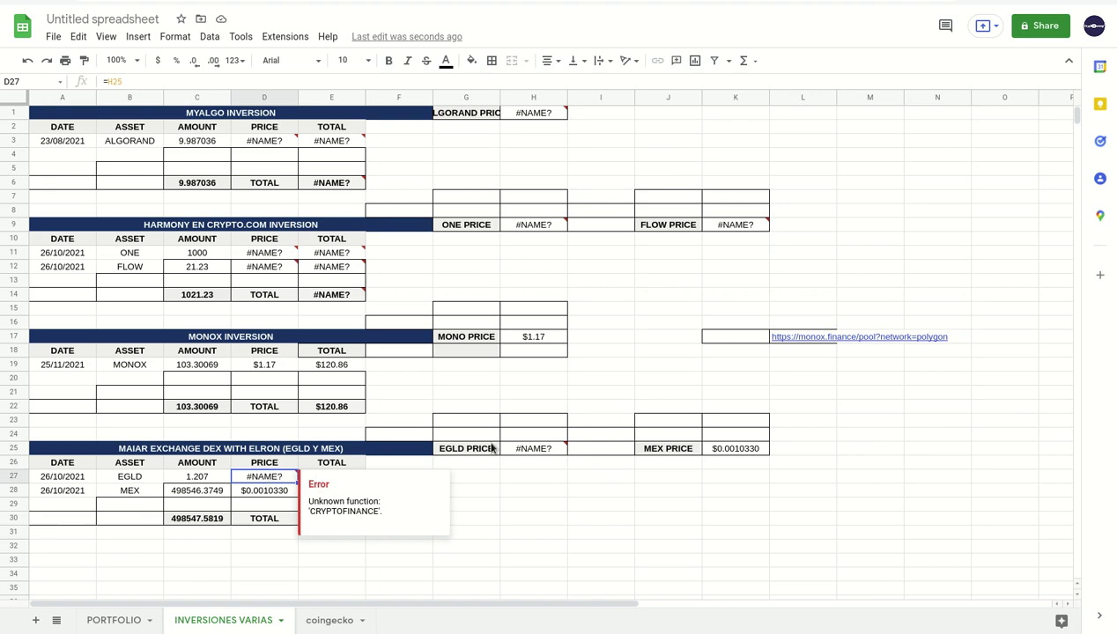
left_click(474, 422)
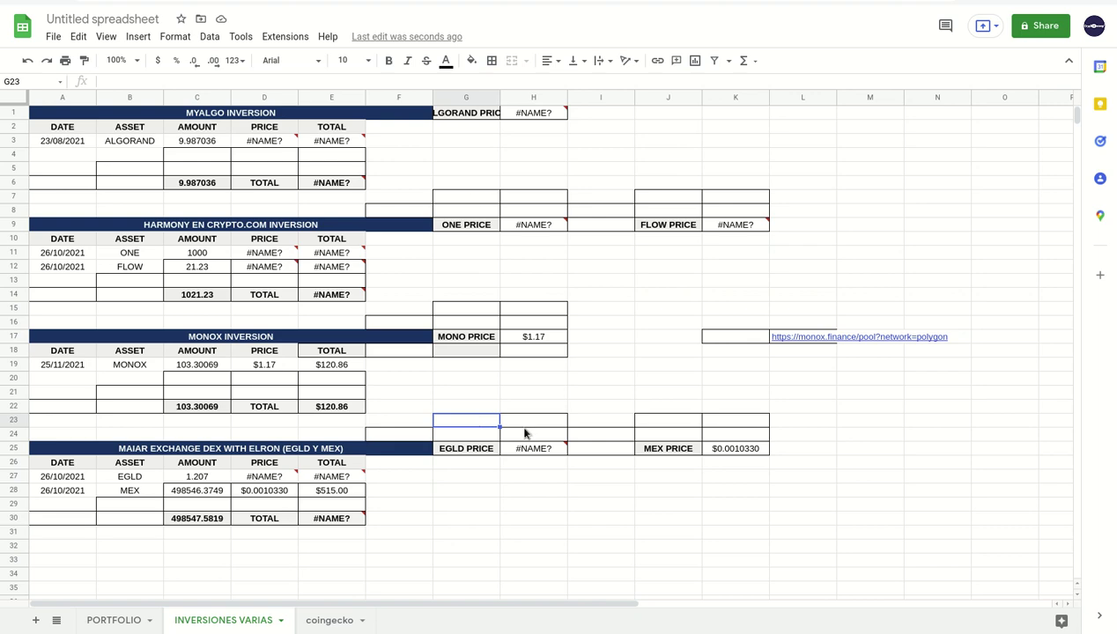
- Delete the failing CRYPTOFINANCE formula from the EGLD PRICE cell H25
left_click(476, 447)
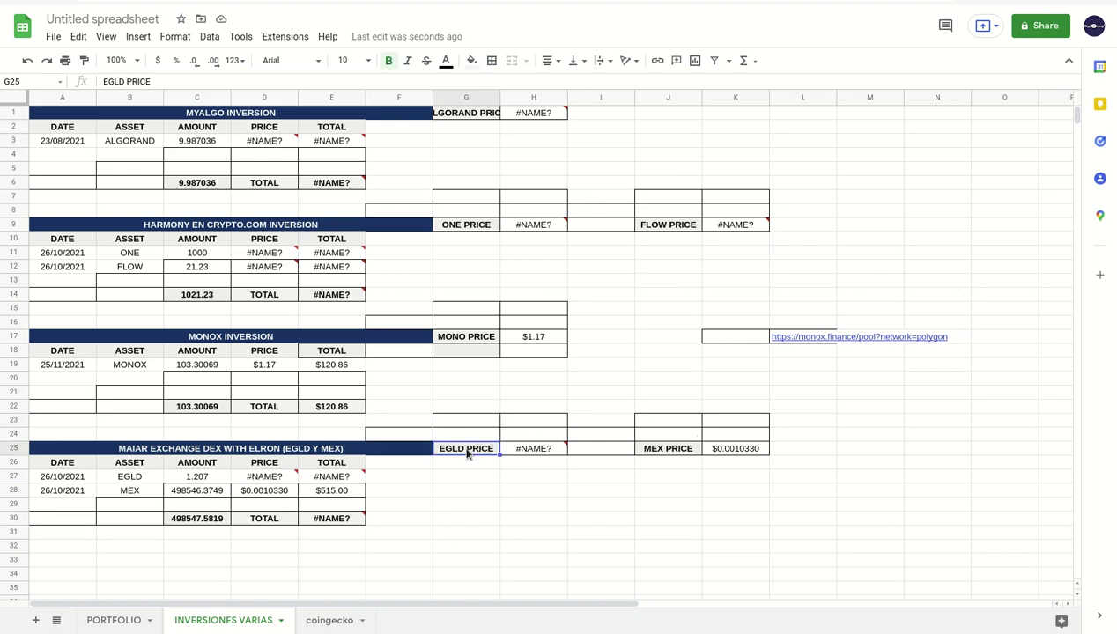
left_click(539, 451)
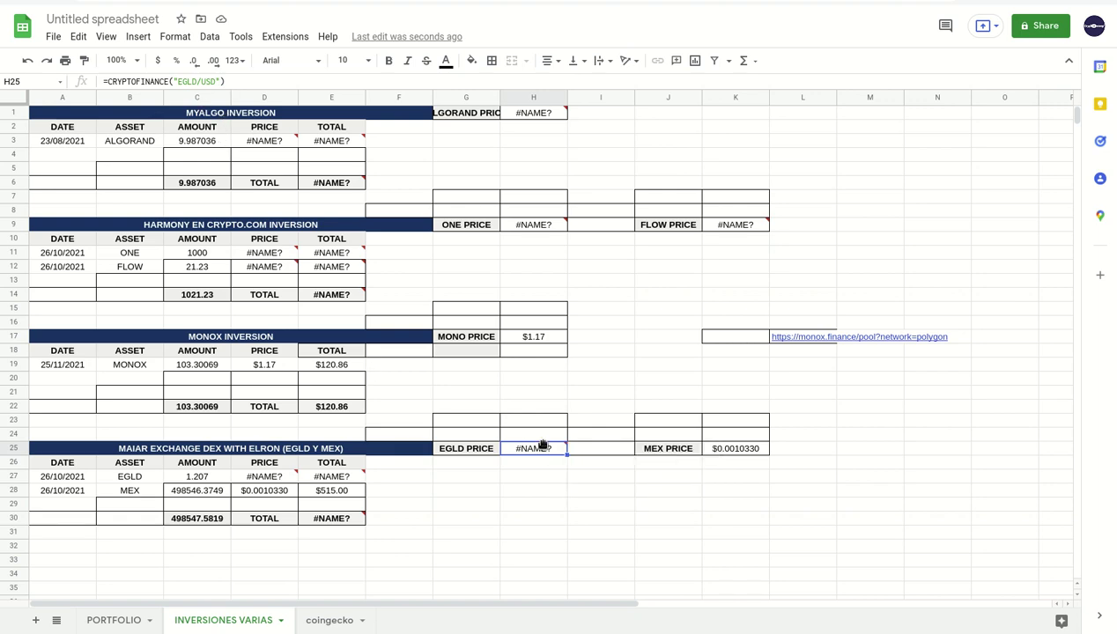
triple_click(231, 81)
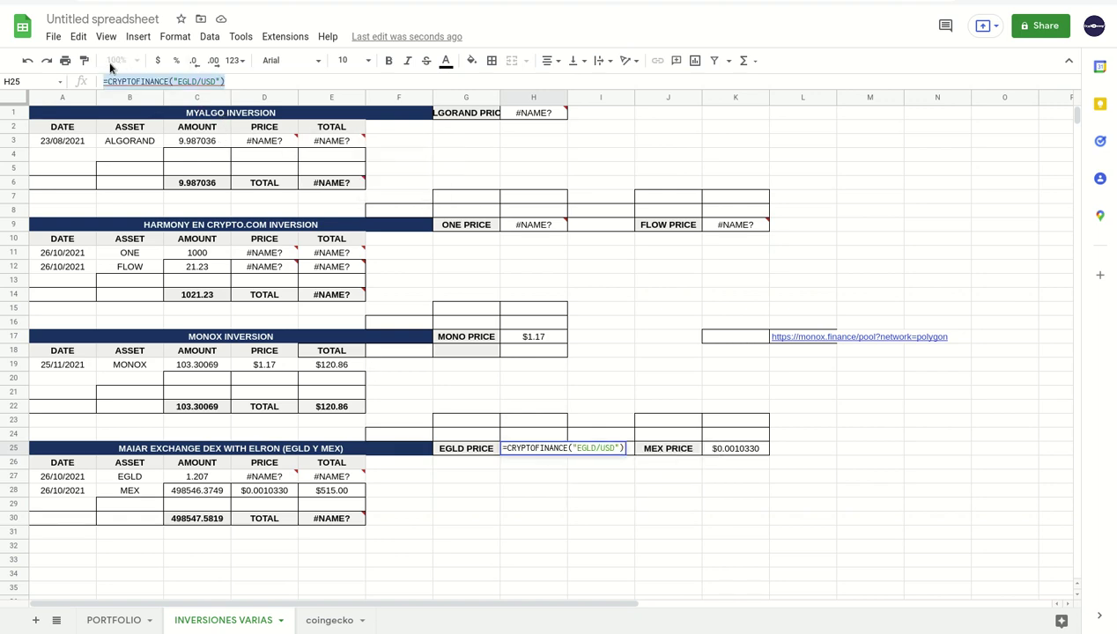
key("BackSpace")
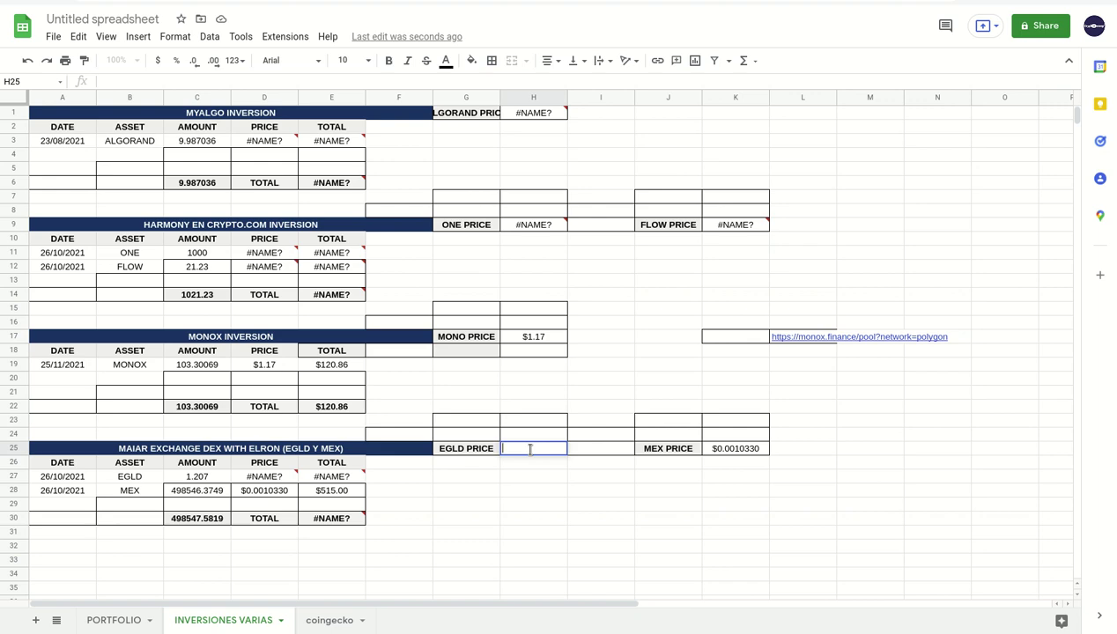
- Set H25 to the formula =coingecko!F9 so it shows Solana's price, $100.72
type("=")
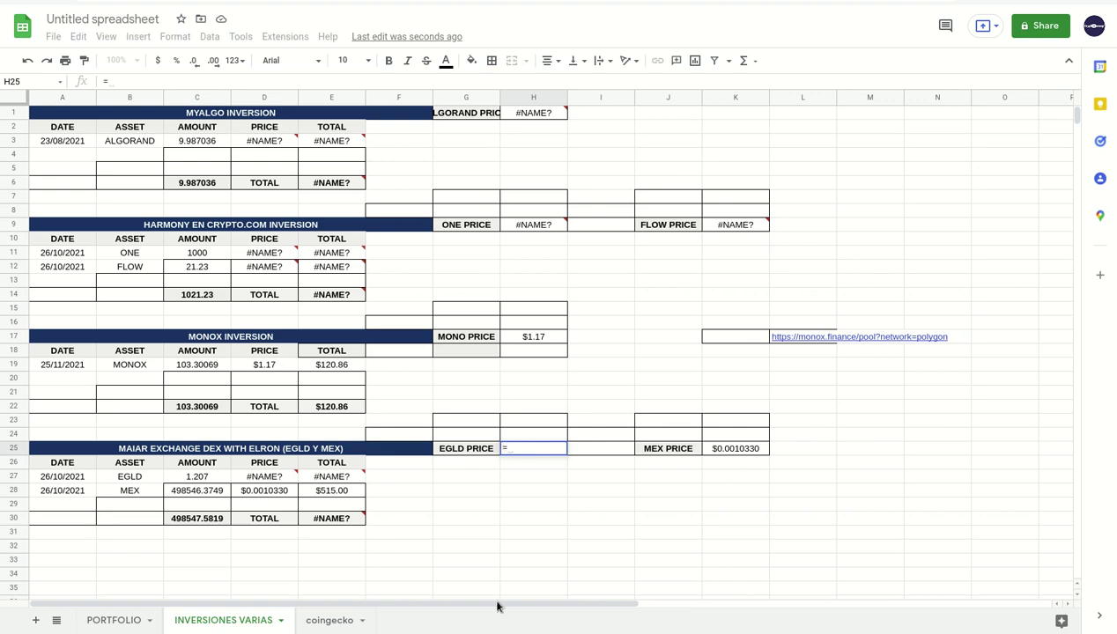
left_click(337, 622)
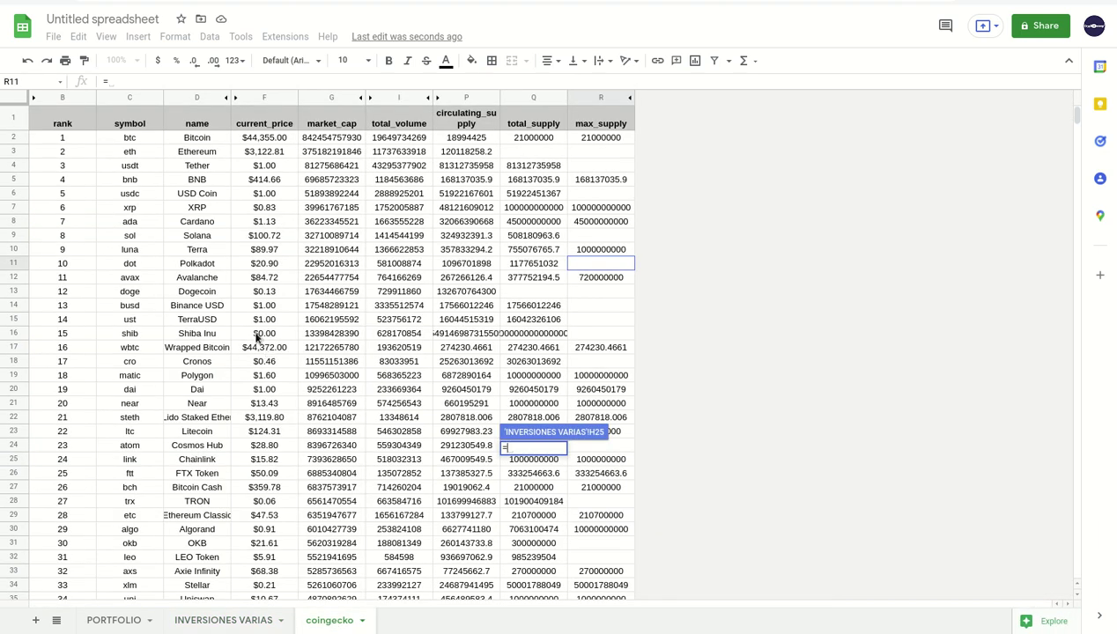
scroll(178, 323, "down", 1)
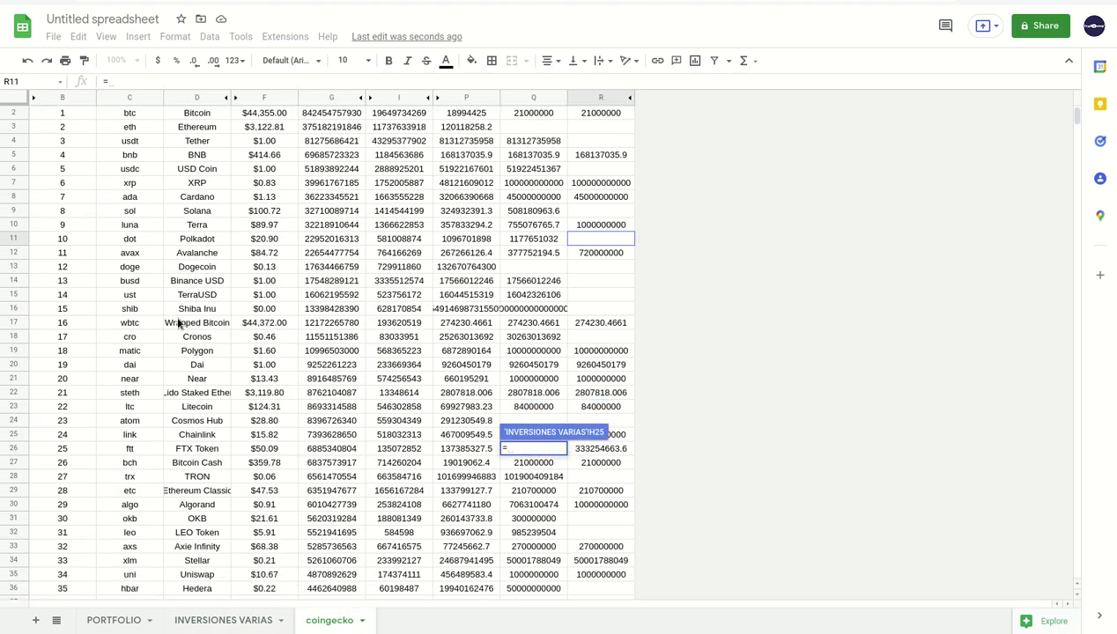
scroll(177, 324, "down", 2)
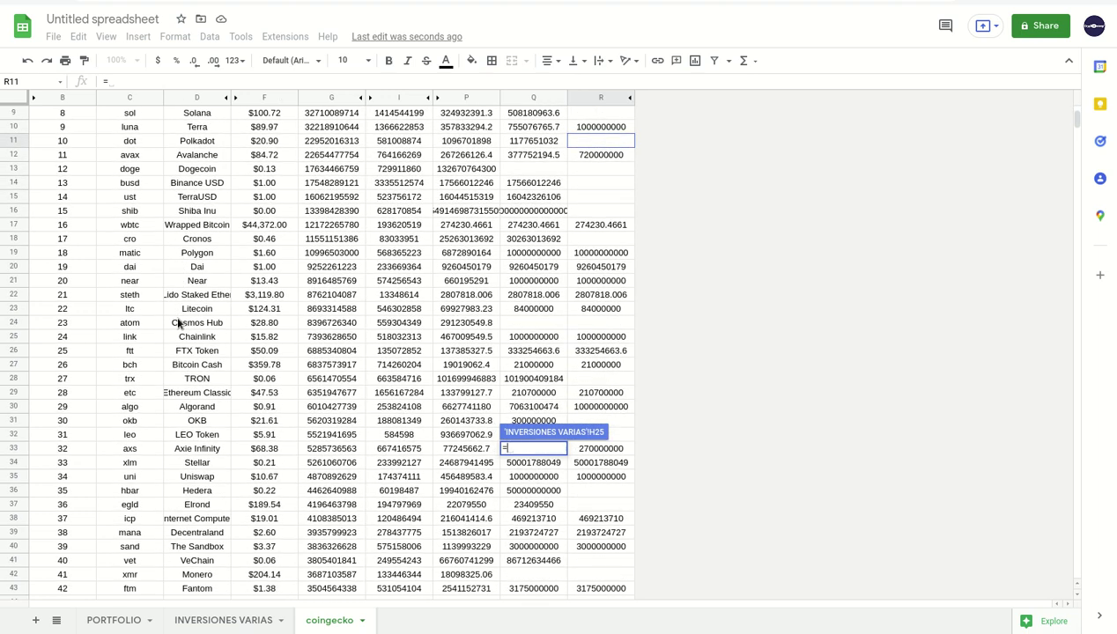
scroll(177, 322, "down", 1)
scroll(177, 322, "down", 1)
scroll(177, 322, "down", 1)
scroll(177, 323, "down", 1)
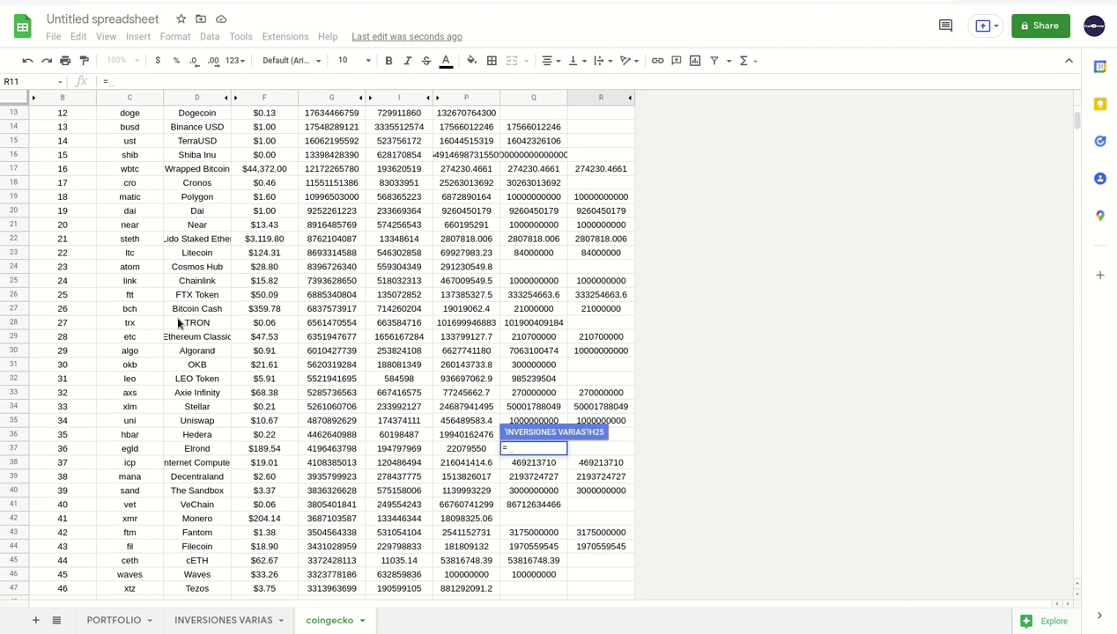
scroll(178, 323, "down", 1)
scroll(178, 323, "down", 1)
scroll(177, 324, "down", 1)
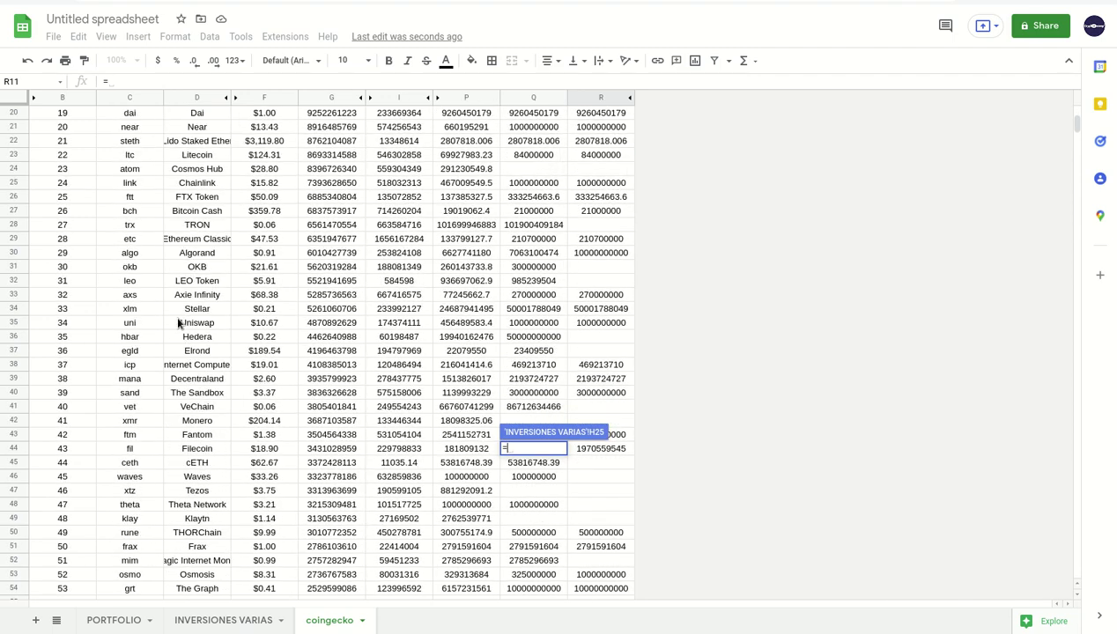
scroll(178, 324, "down", 1)
scroll(178, 323, "down", 1)
scroll(178, 323, "down", 1)
scroll(178, 323, "down", 1)
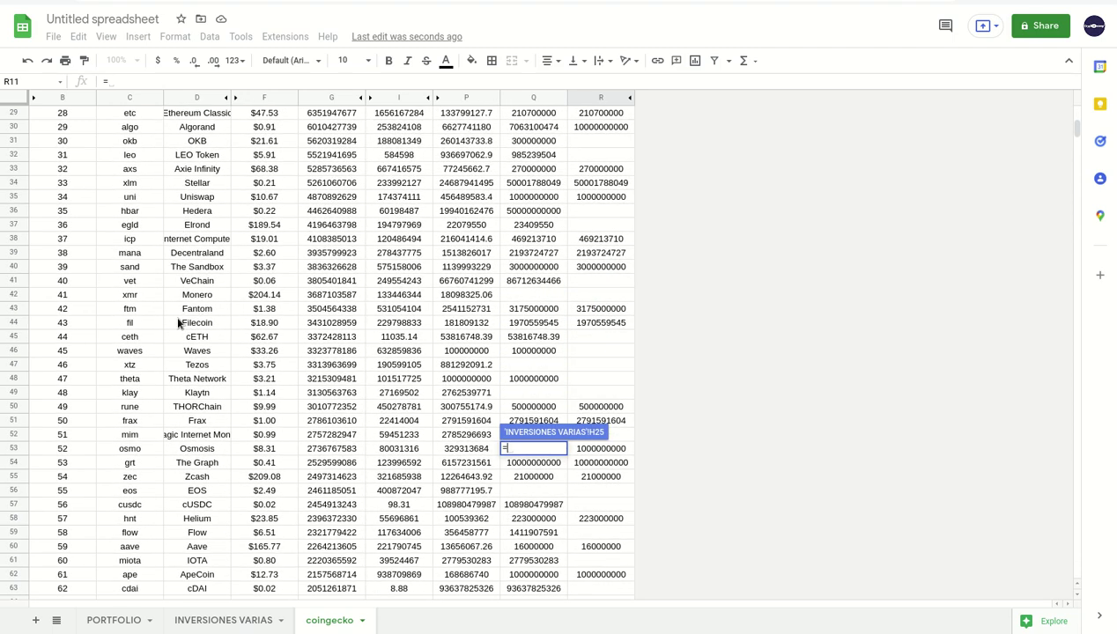
scroll(178, 324, "down", 1)
scroll(177, 322, "down", 1)
scroll(177, 323, "down", 1)
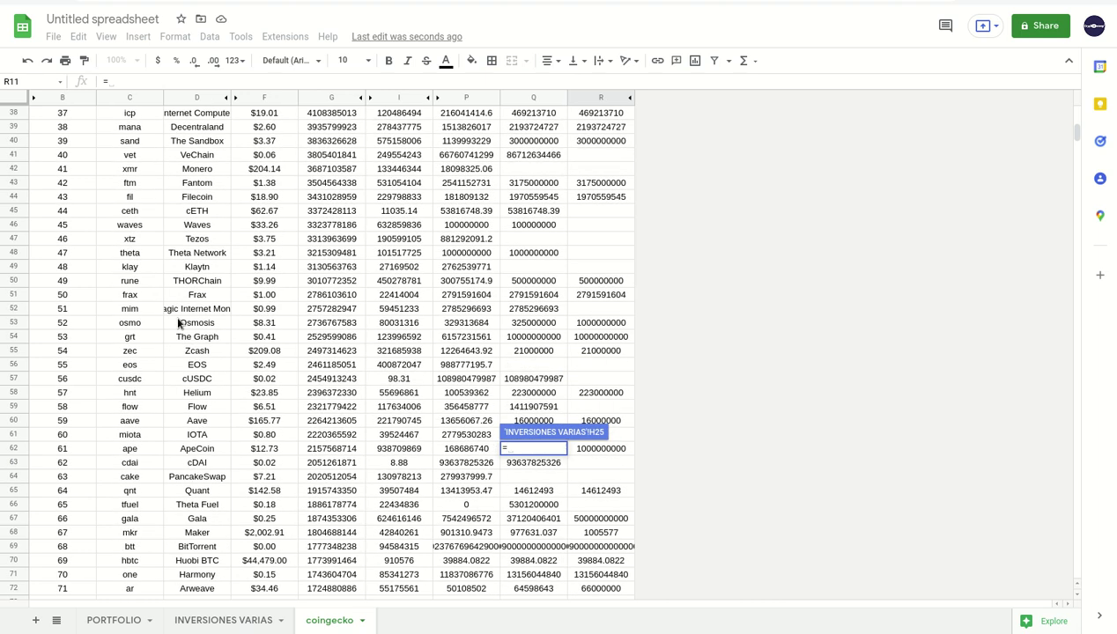
scroll(177, 322, "down", 1)
scroll(177, 323, "down", 1)
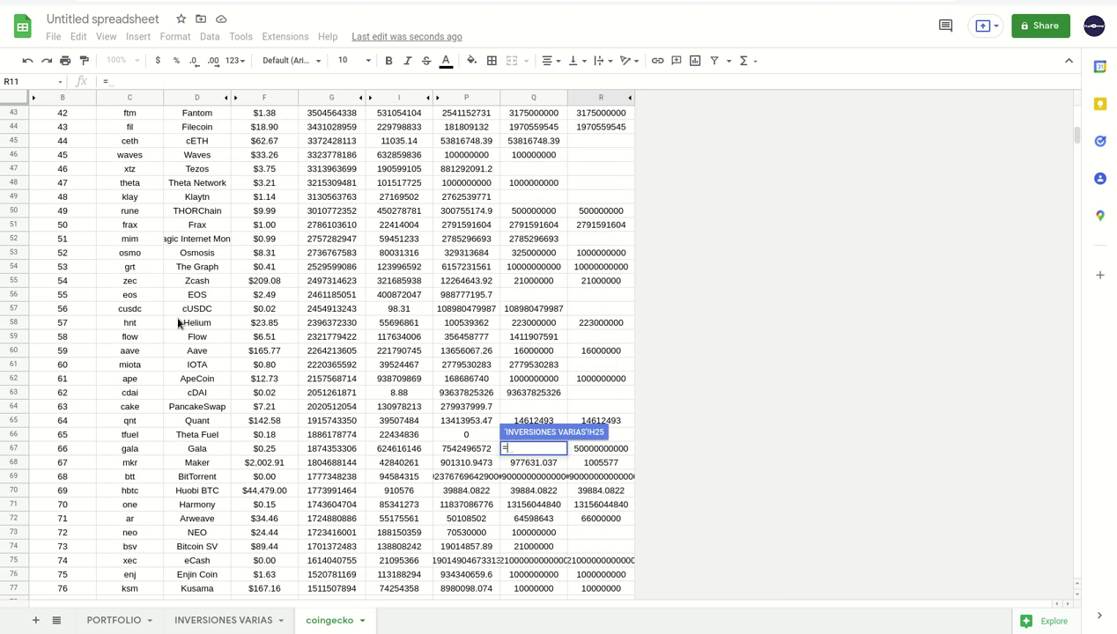
scroll(176, 322, "down", 1)
scroll(179, 409, "down", 2)
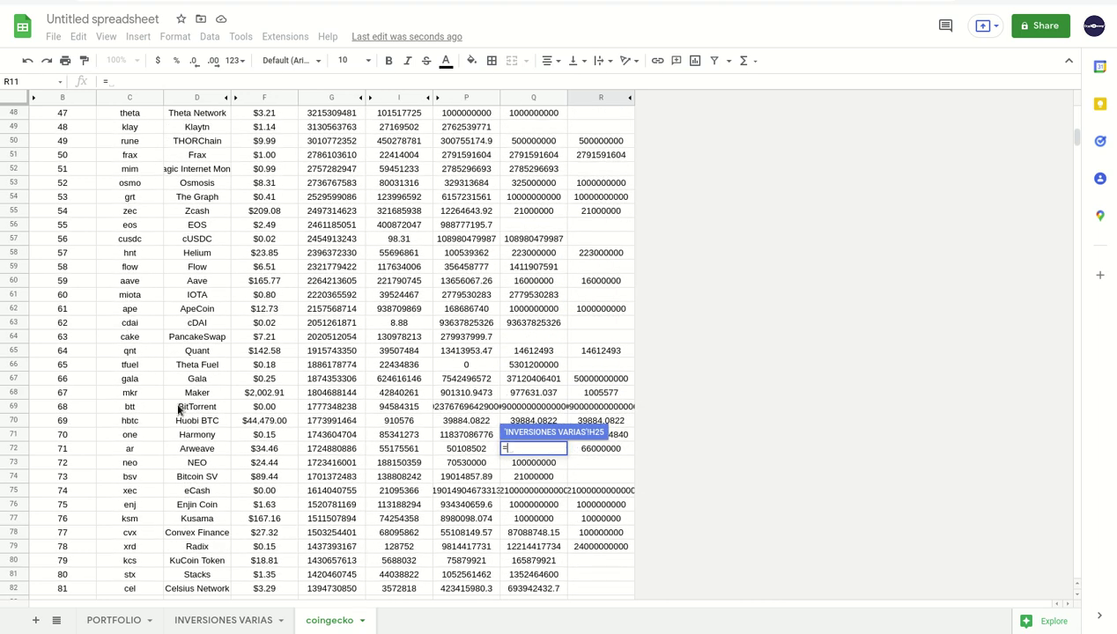
scroll(194, 419, "down", 2)
scroll(192, 421, "down", 1)
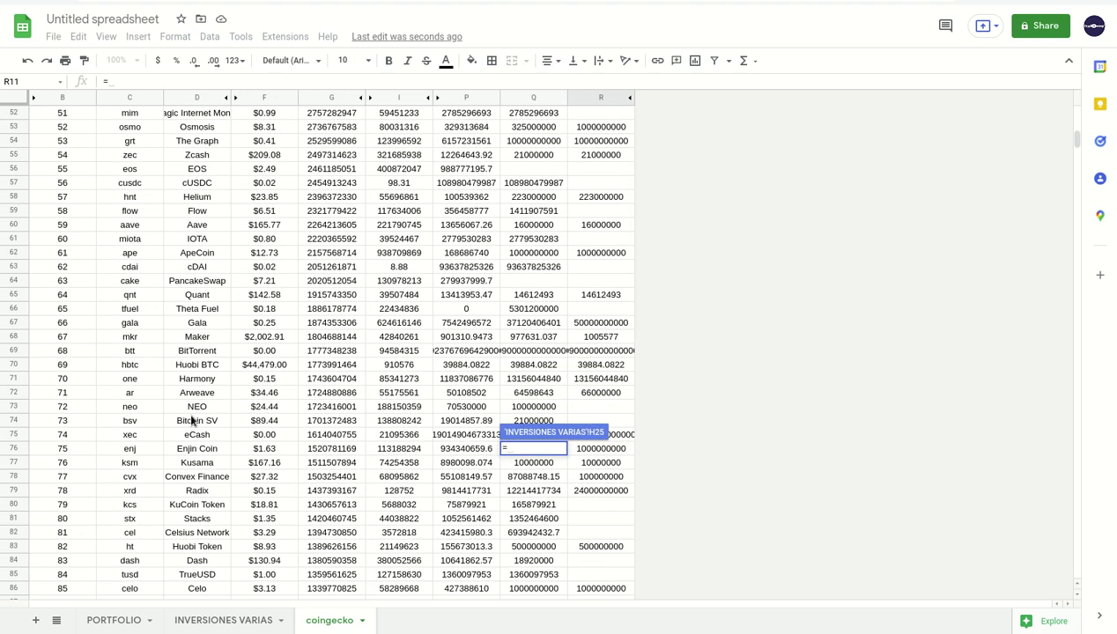
scroll(192, 420, "down", 1)
scroll(192, 420, "down", 1)
scroll(193, 421, "down", 1)
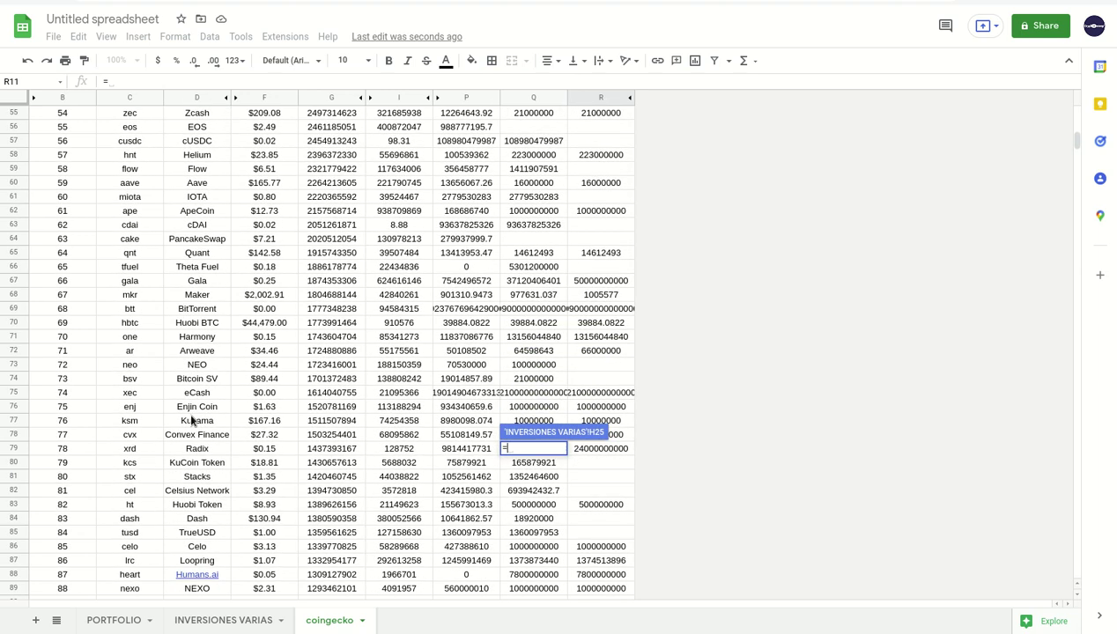
scroll(192, 420, "down", 1)
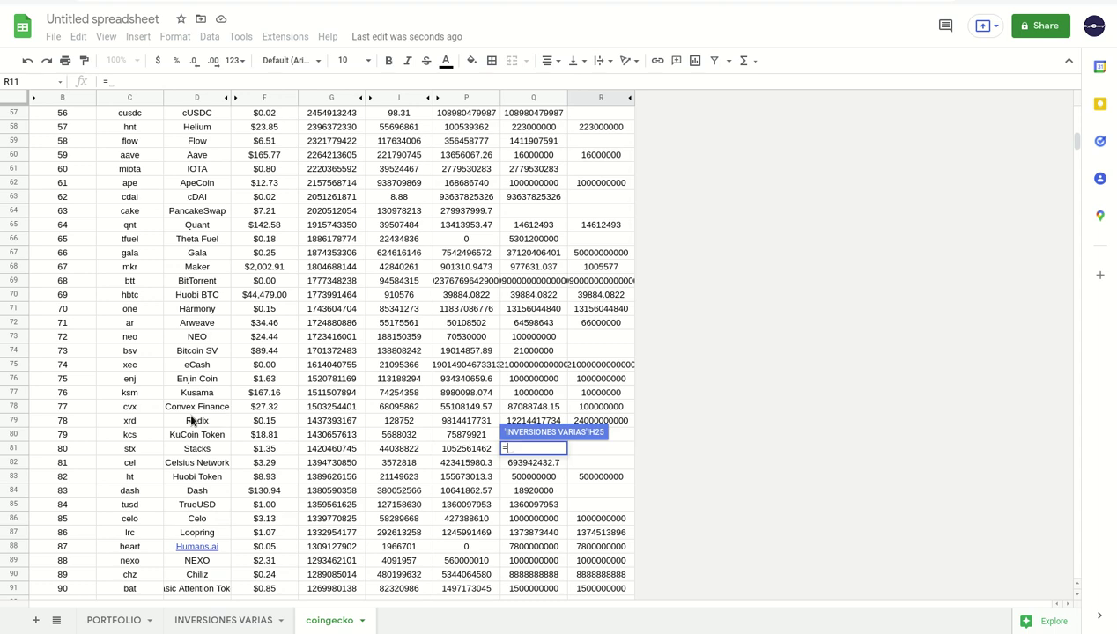
scroll(192, 421, "down", 2)
scroll(192, 421, "down", 1)
scroll(192, 422, "down", 1)
scroll(192, 421, "down", 2)
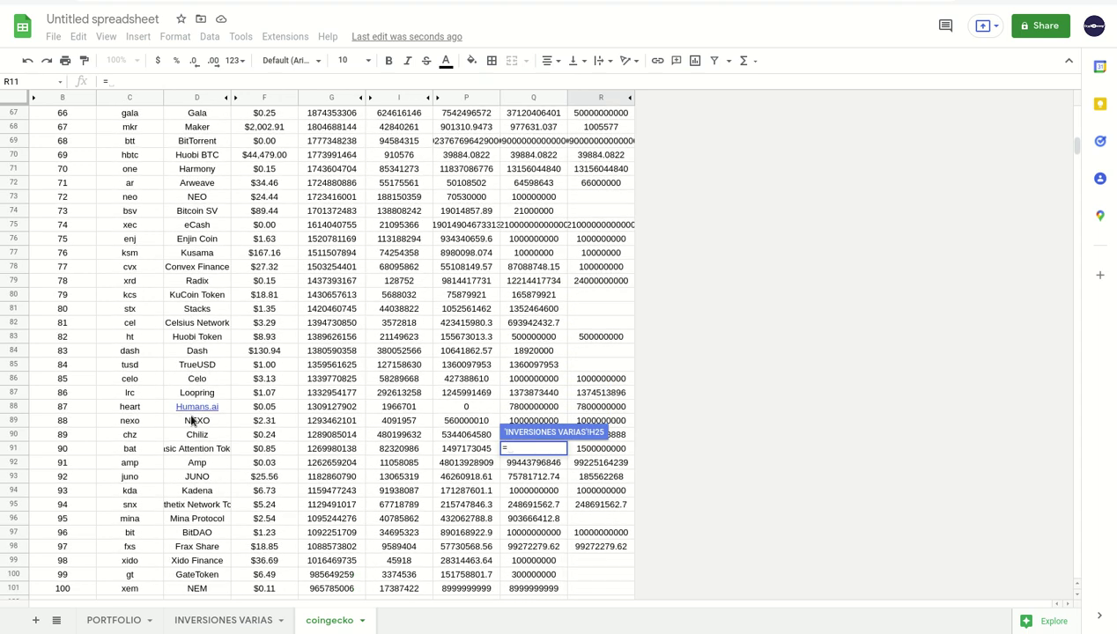
scroll(192, 421, "down", 1)
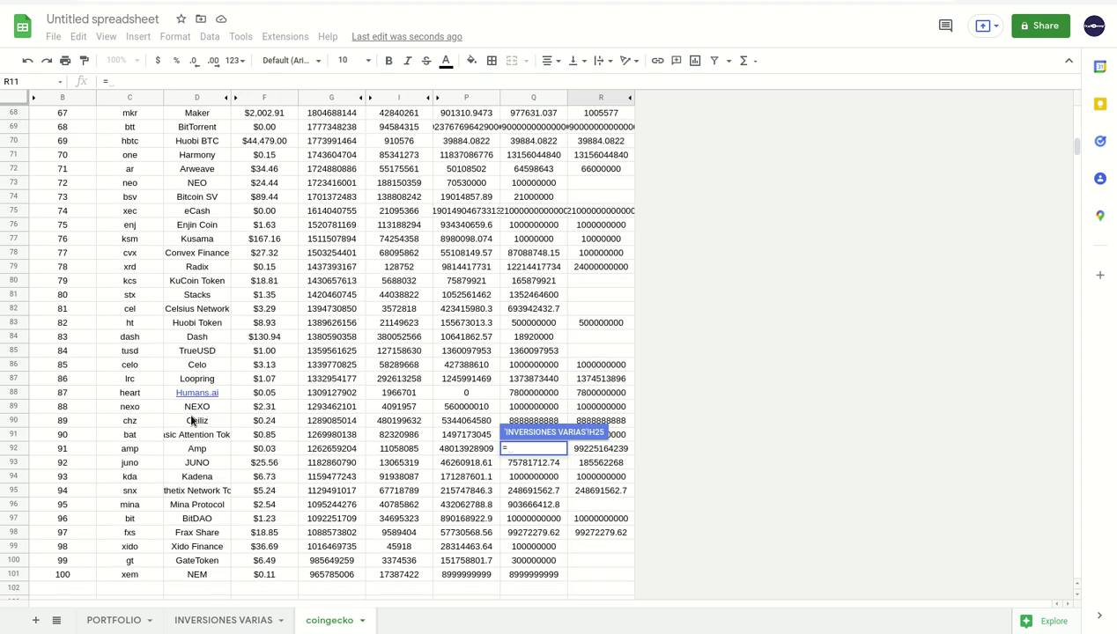
scroll(192, 421, "up", 1)
scroll(192, 421, "up", 1)
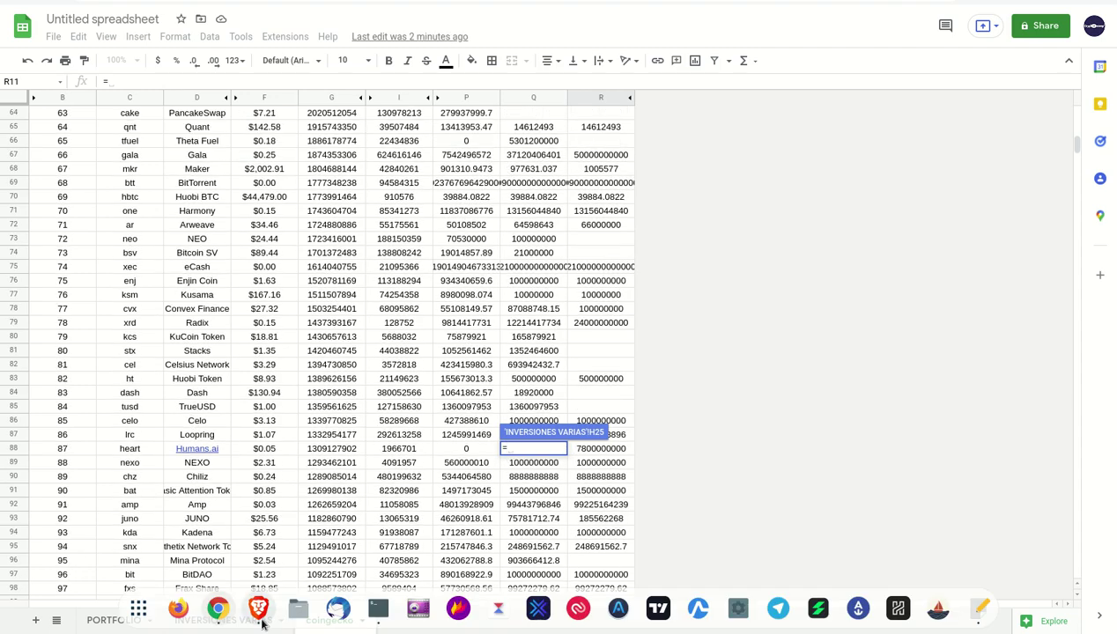
scroll(249, 310, "up", 5)
scroll(250, 310, "up", 3)
scroll(249, 310, "up", 3)
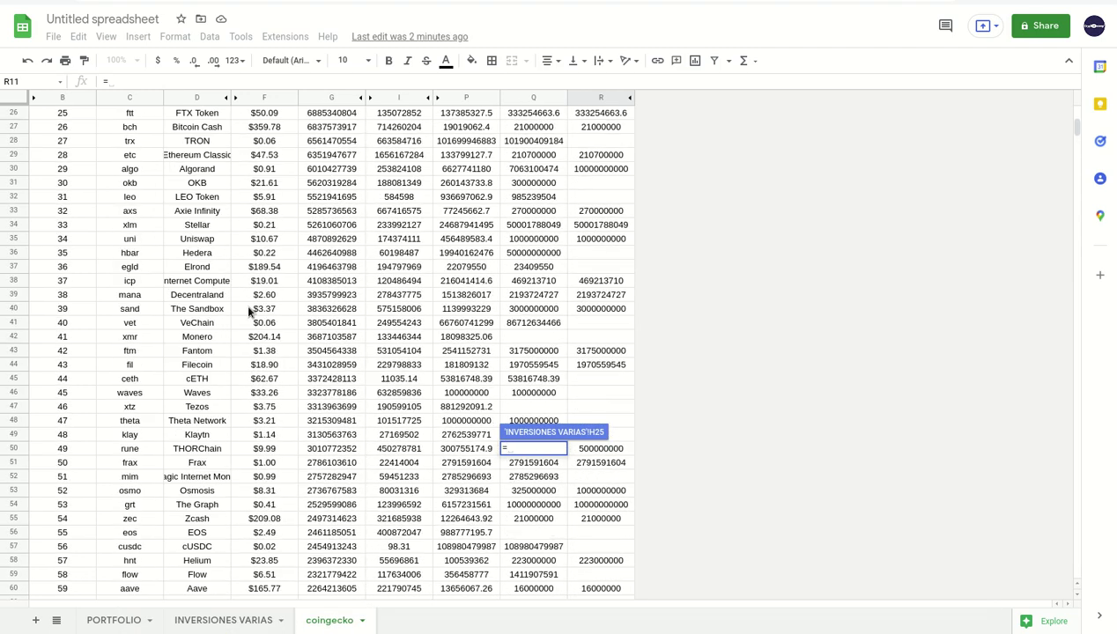
scroll(249, 310, "up", 3)
scroll(249, 310, "up", 3)
scroll(249, 310, "up", 3)
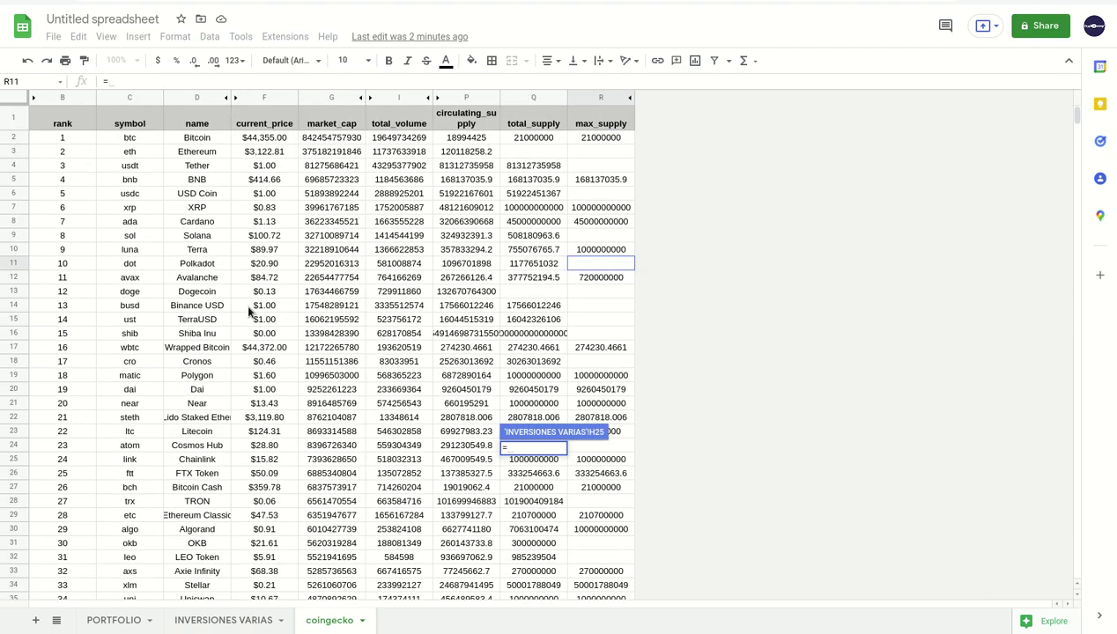
left_click(258, 238)
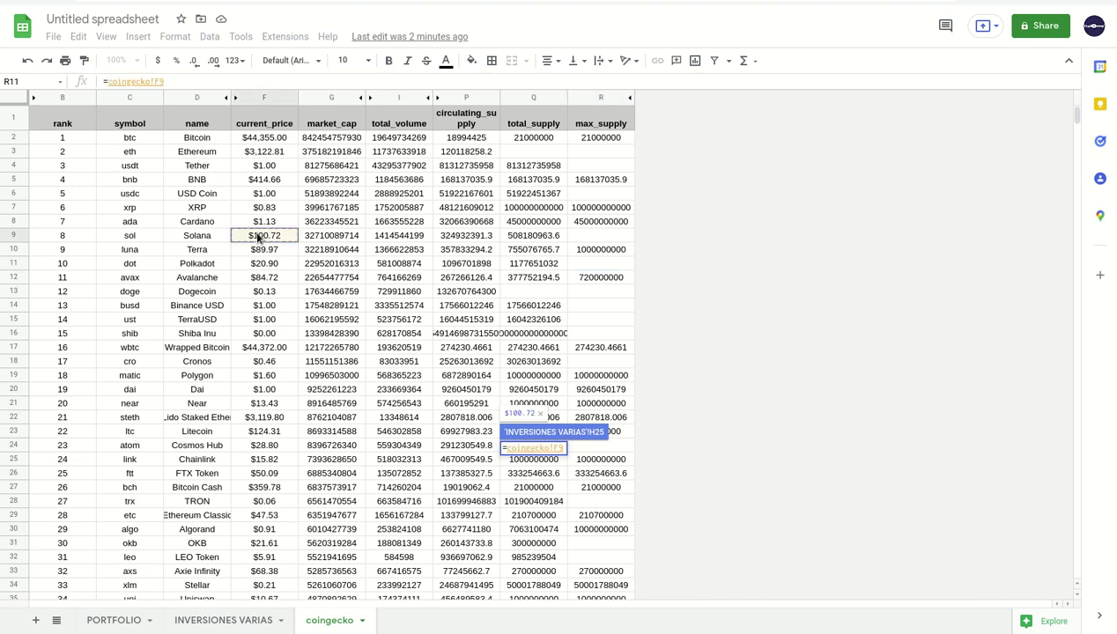
key("Return")
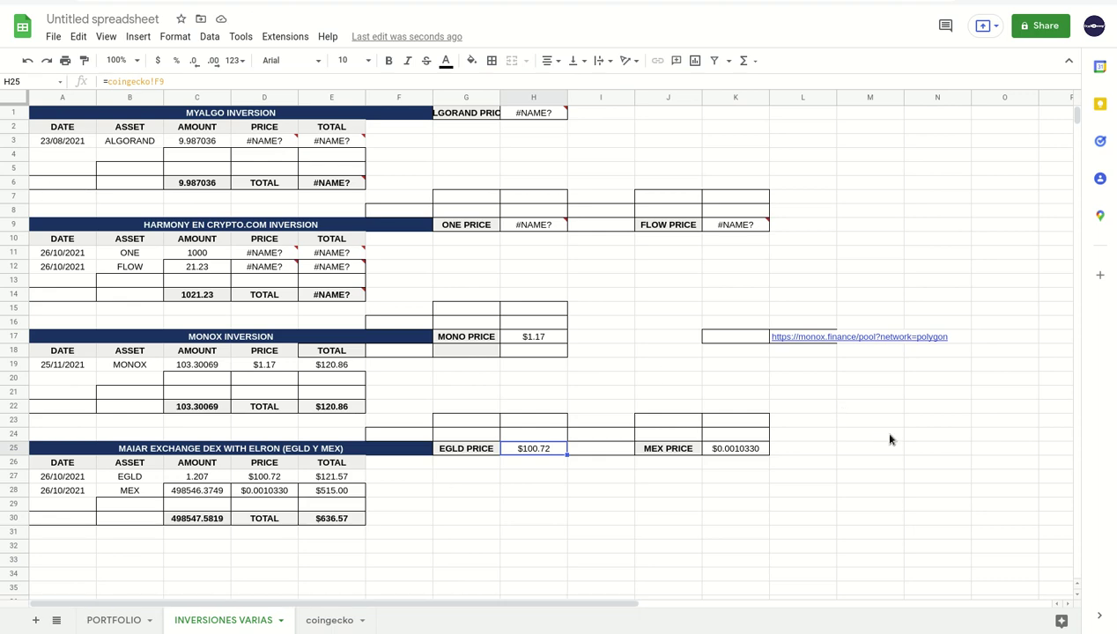
- Select rows 1 through 24 holding the old investment tables
left_click(14, 114)
key("shift+Down")
key("shift+Down")
key("shift+Down")
key("shift+Down")
key("shift+Down")
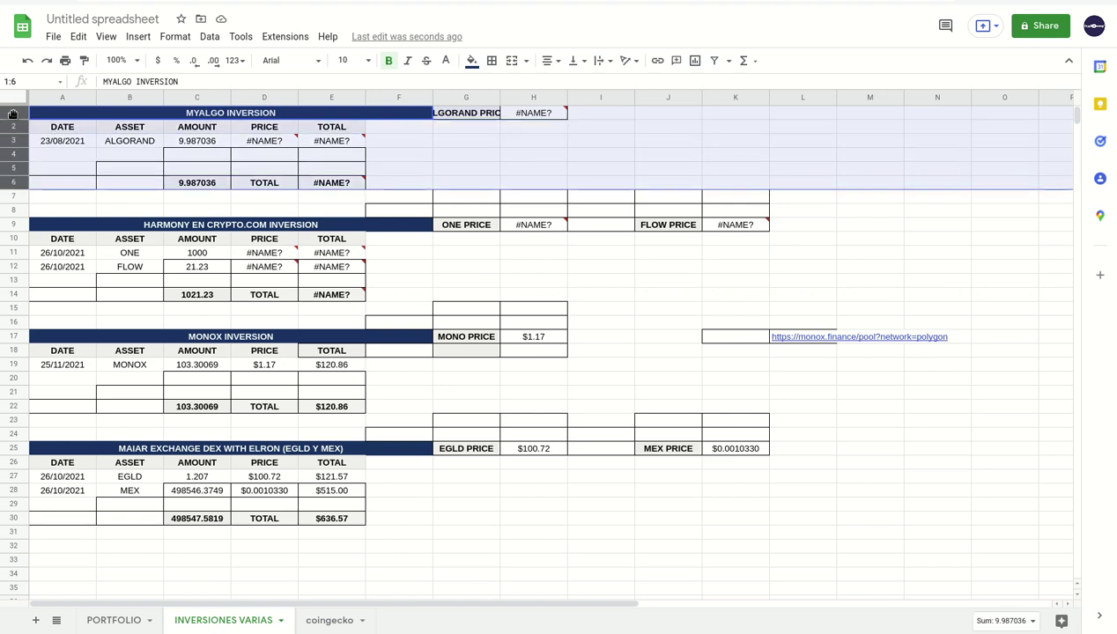
key("shift+Down")
key("shift+Down")
key("shift+Down")
key("shift+Down")
key("shift+Down")
key("shift+Down")
key("shift+Up")
key("shift+Up")
key("shift+Up")
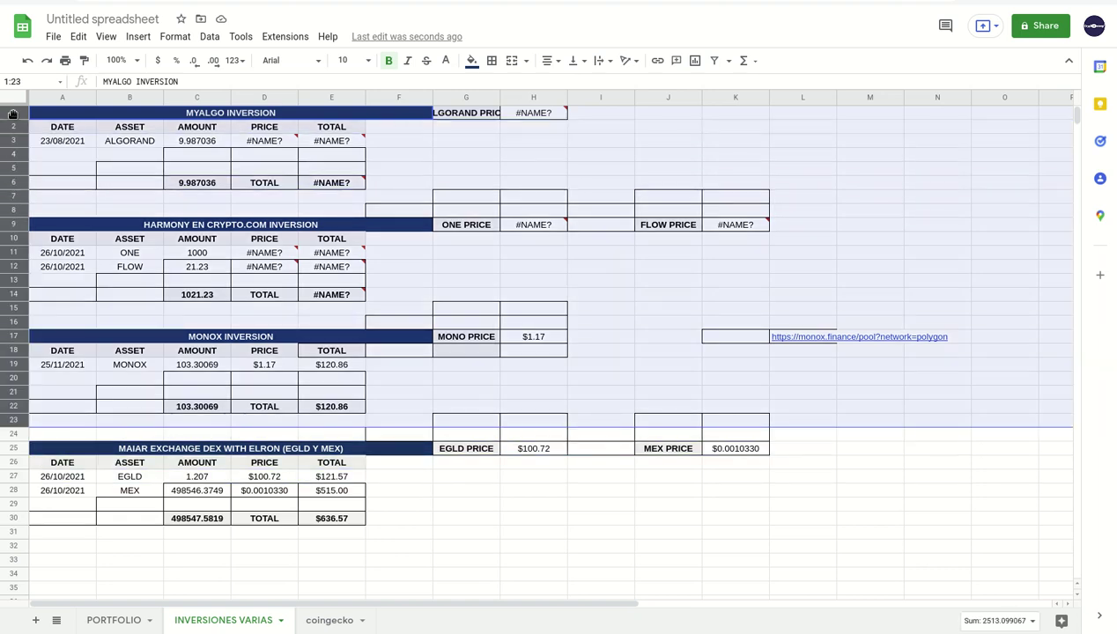
key("shift+Down")
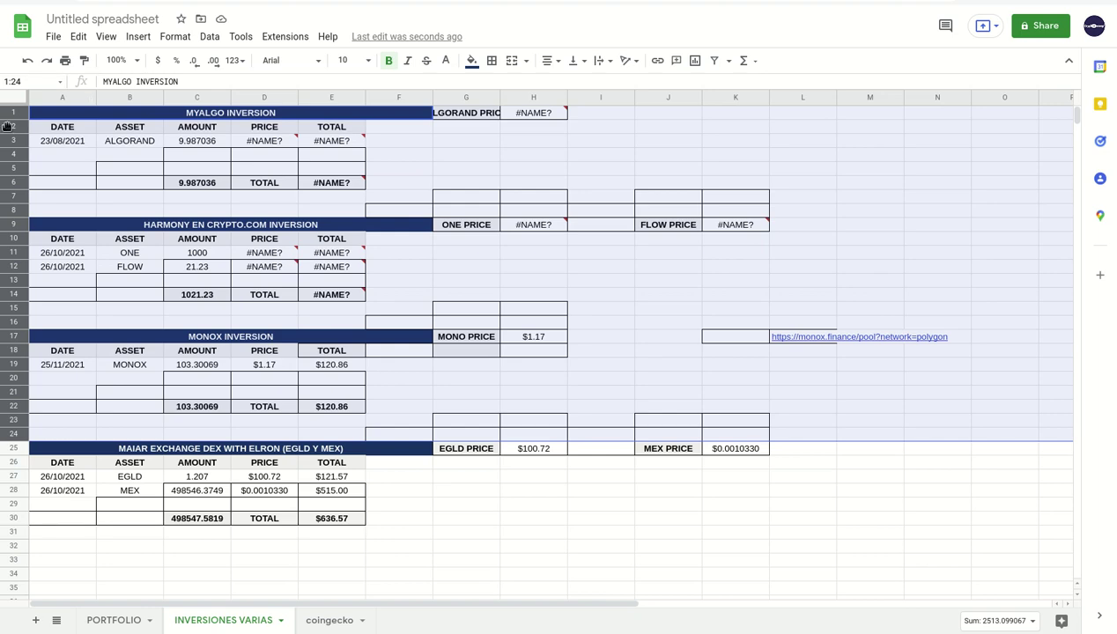
- Delete rows 1–24 containing the old investment tables
right_click(8, 126)
left_click(103, 278)
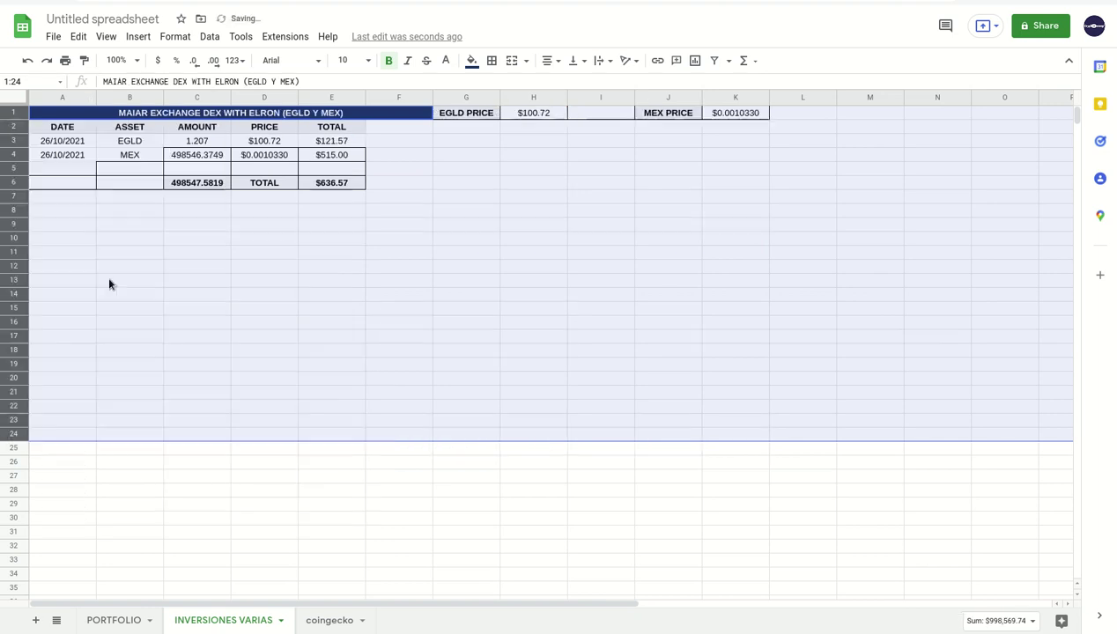
left_click(321, 237)
- Retitle the table EXODUS WALLET, relabel G1 as SOLANA PRICE, and widen column G to fit
left_click(216, 117)
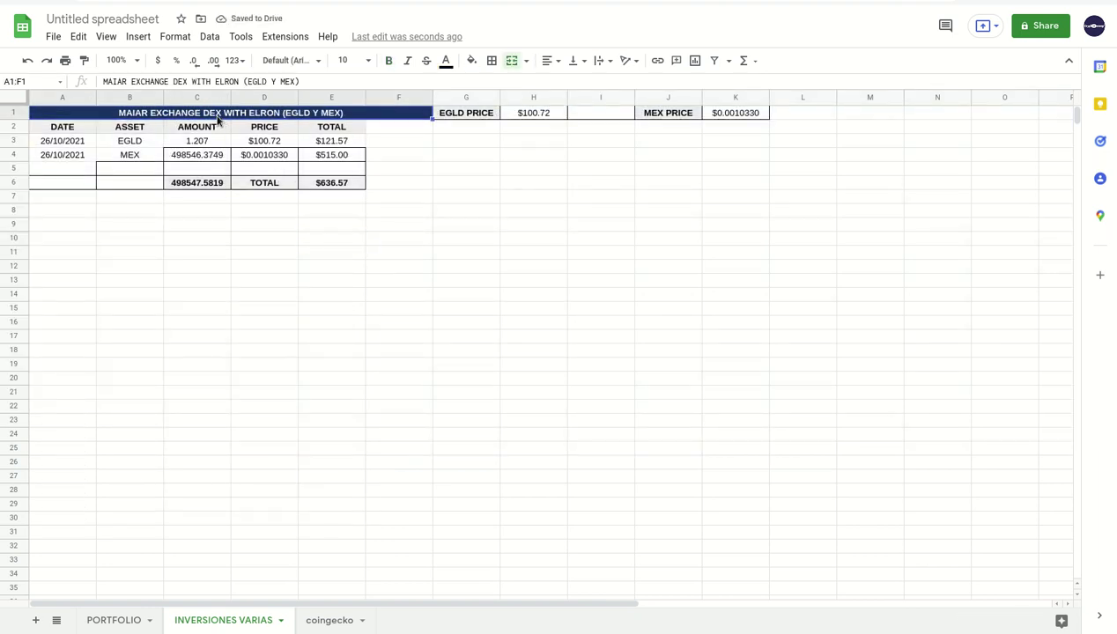
type("E")
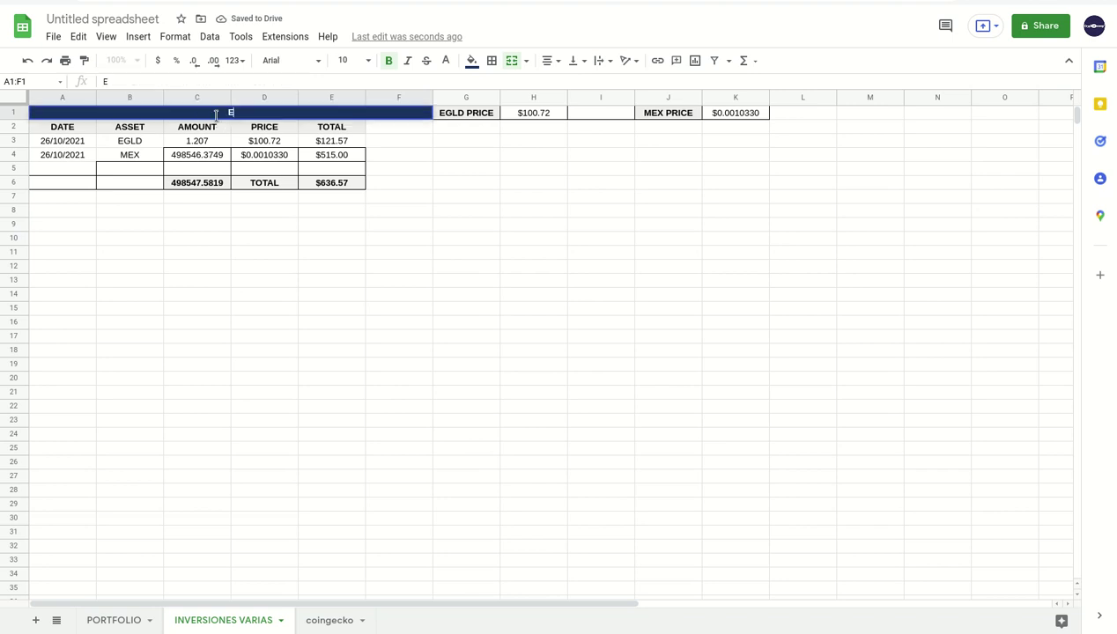
type("XODUS WAL")
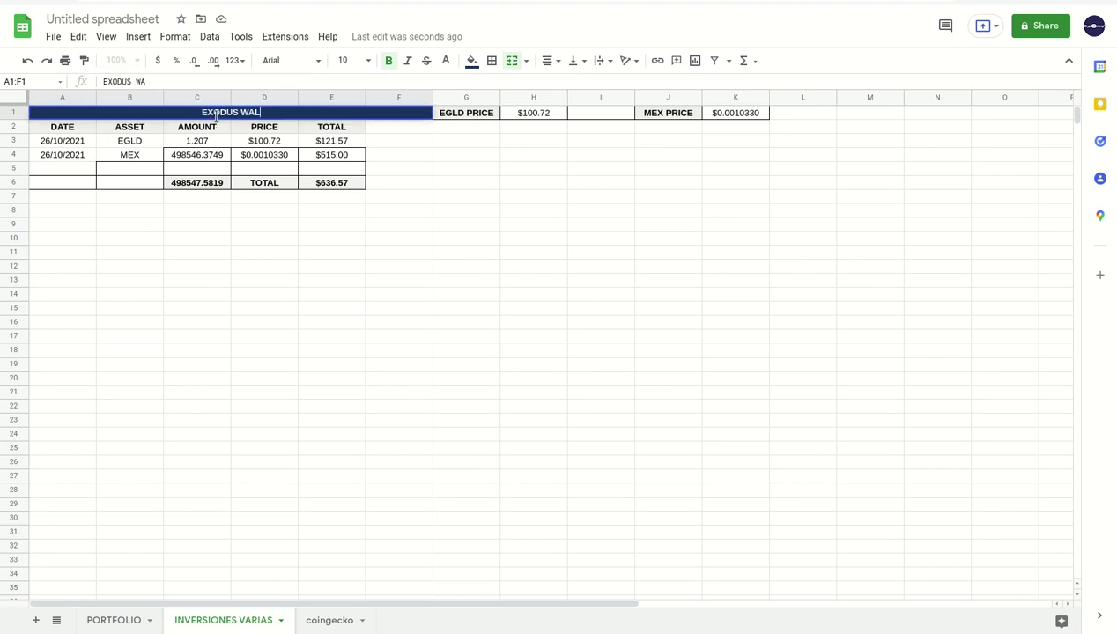
type("LET")
key("Return")
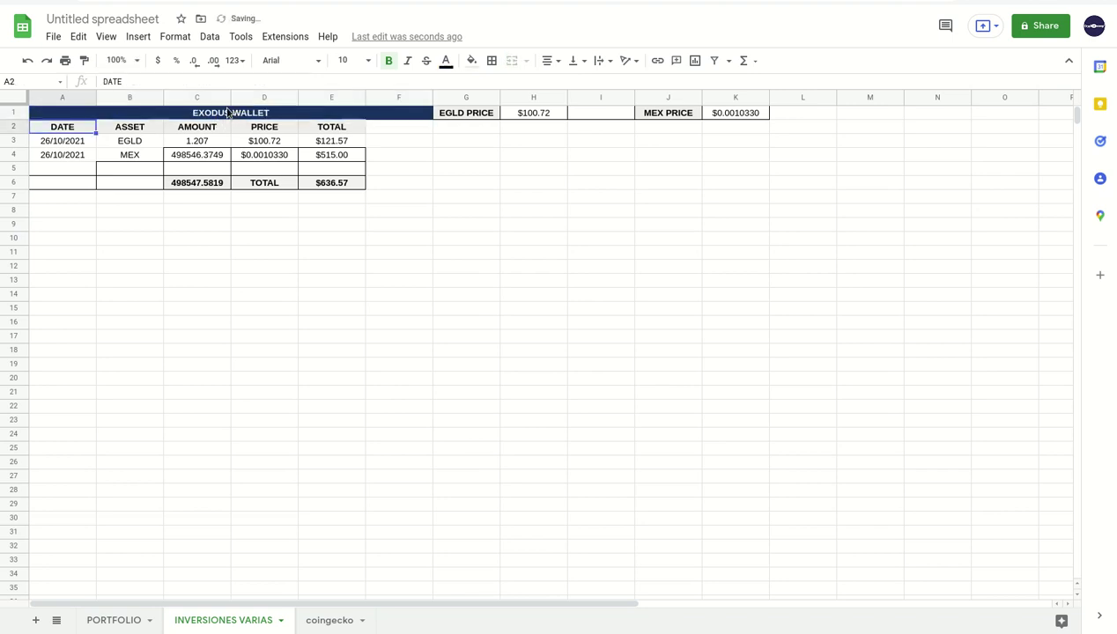
left_click(463, 118)
type("S")
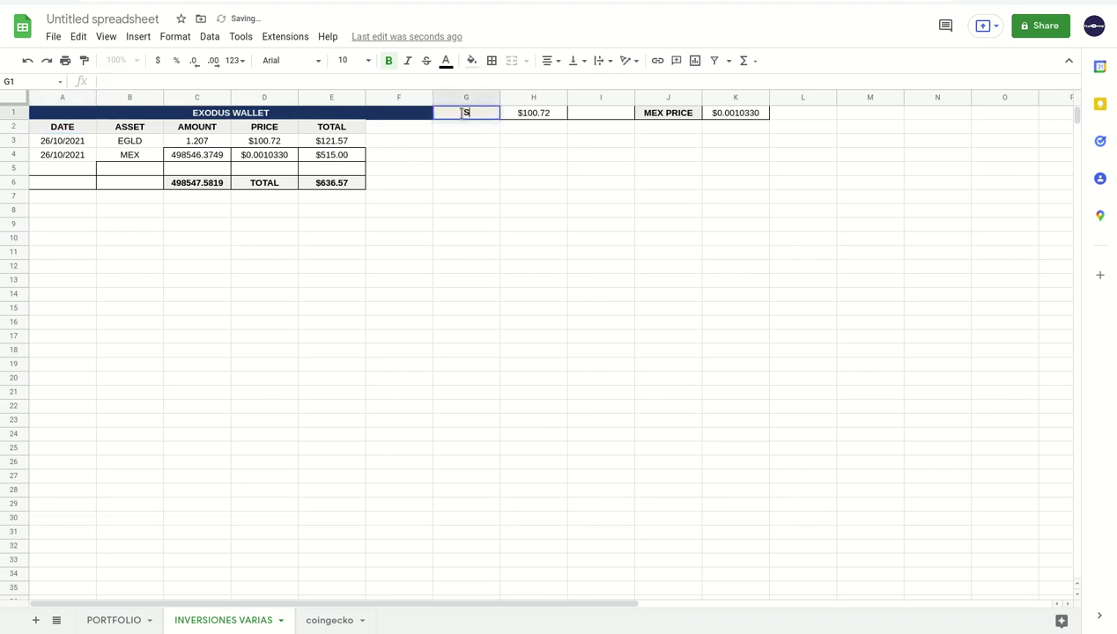
type("OLANA")
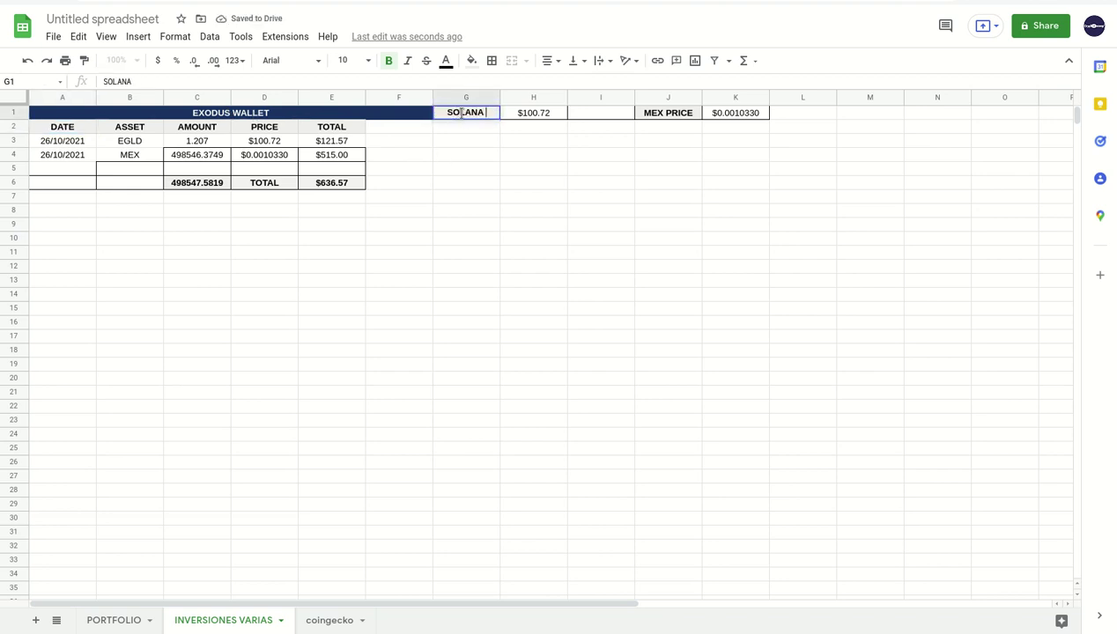
type(" PRICE")
key("Return")
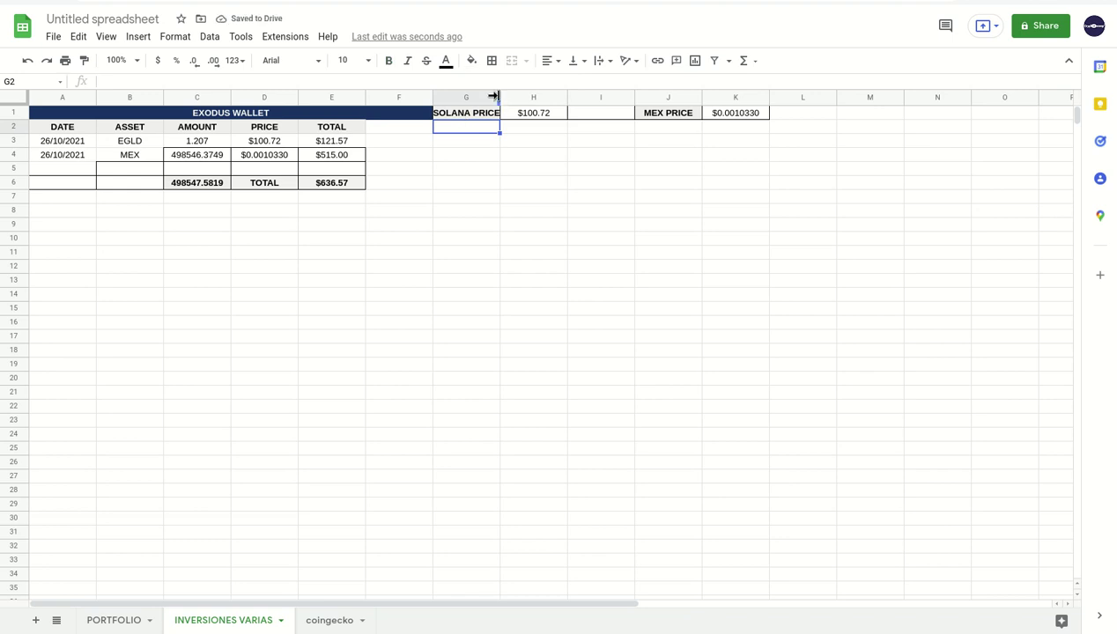
left_click_drag(499, 97, 521, 97)
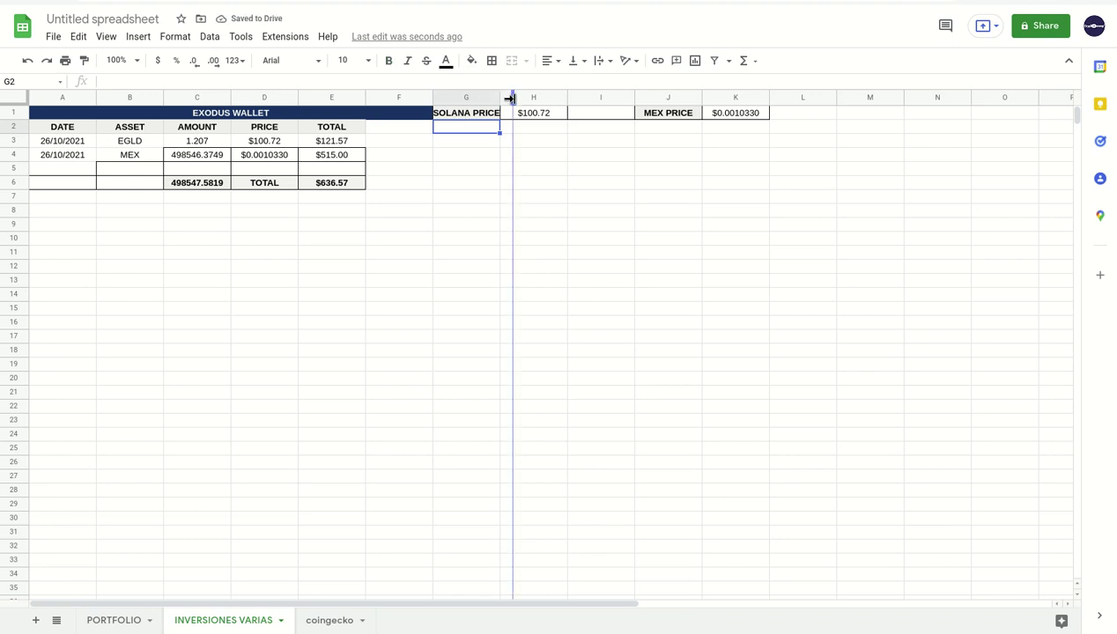
- Verify the Solana price cell matches coingecko's F9 value of $100.72
left_click(561, 113)
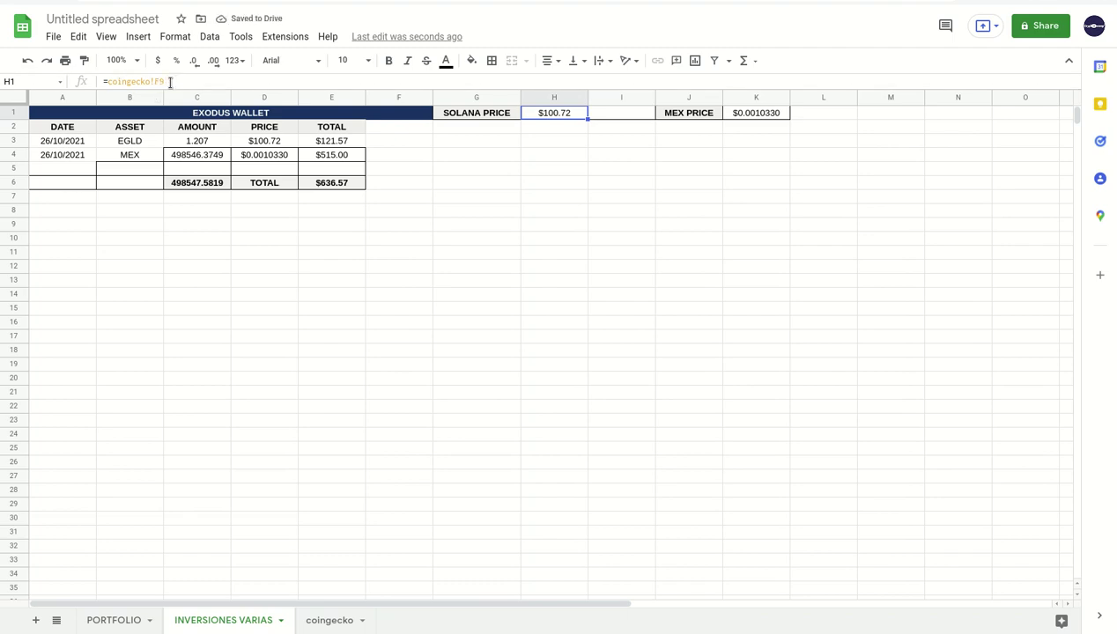
left_click(331, 622)
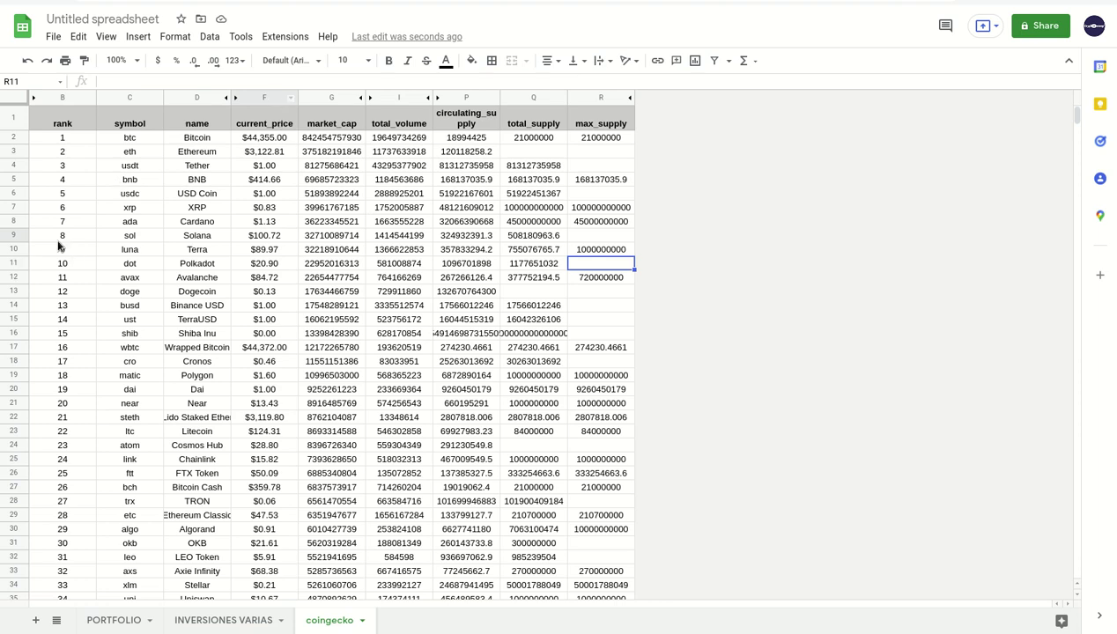
left_click(258, 239)
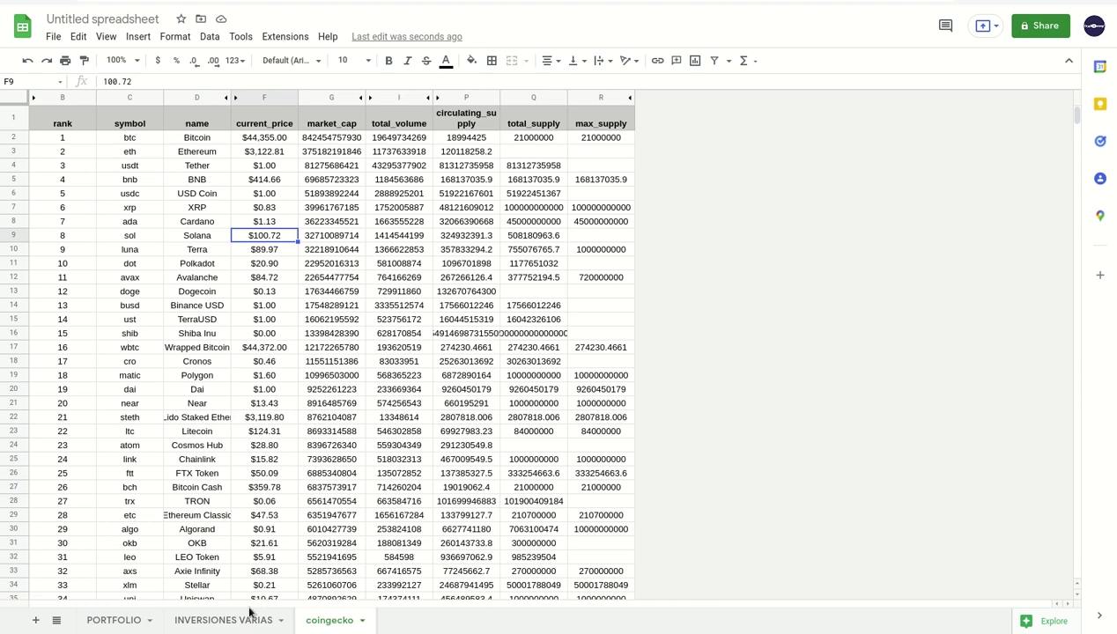
left_click(242, 620)
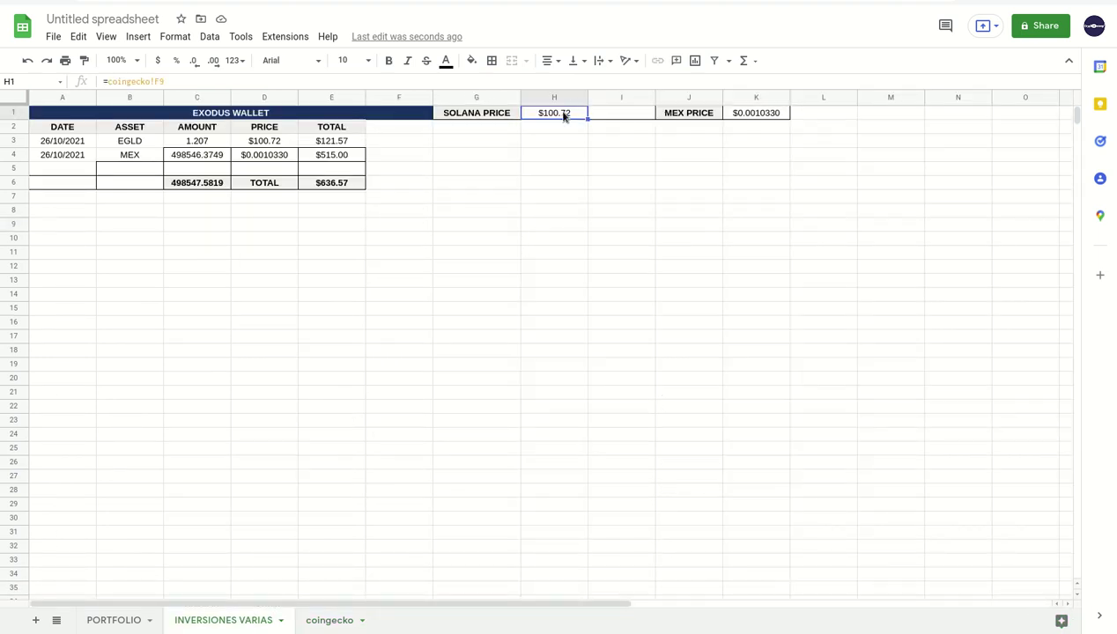
- Enter asset SOL with amount 5 and link its price to the SOLANA PRICE cell H1
left_click(130, 146)
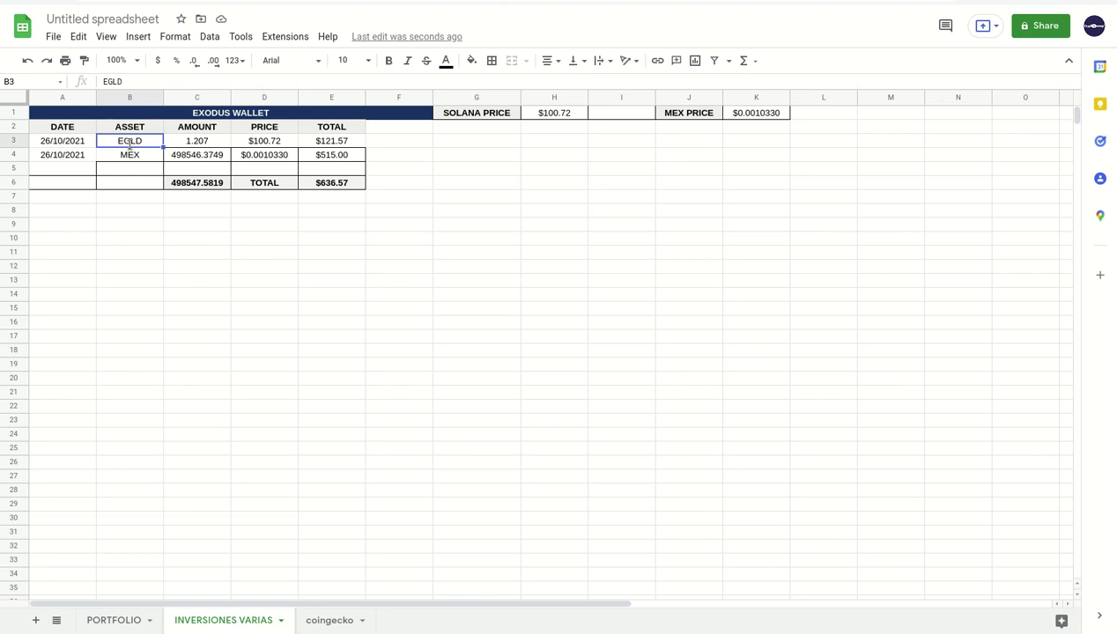
type("SOL")
key("Tab")
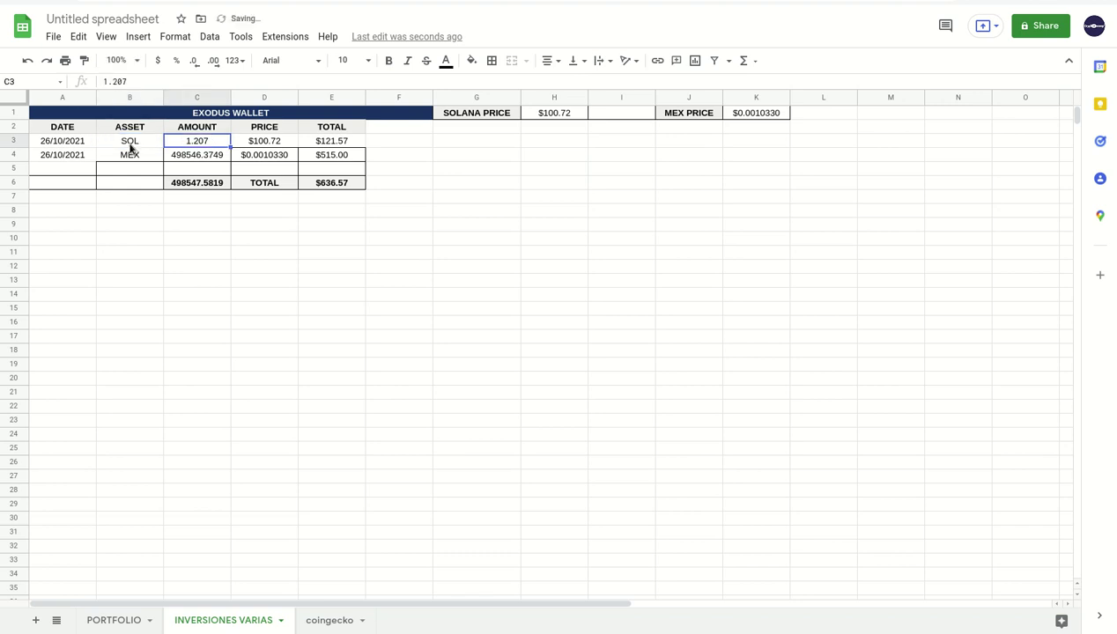
type("5")
key("Tab")
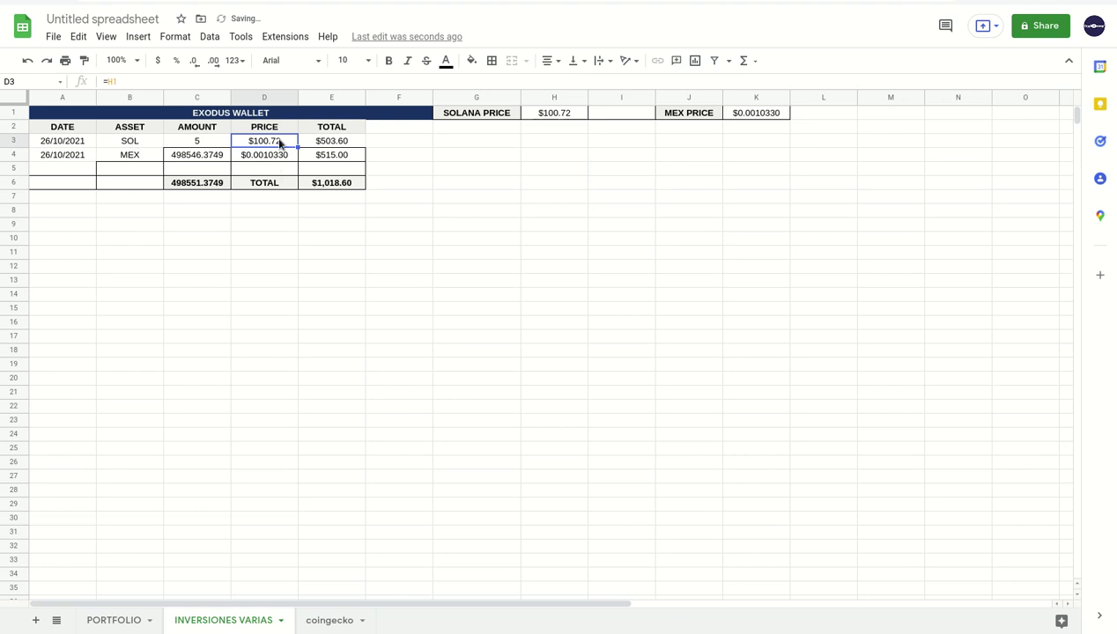
type("=")
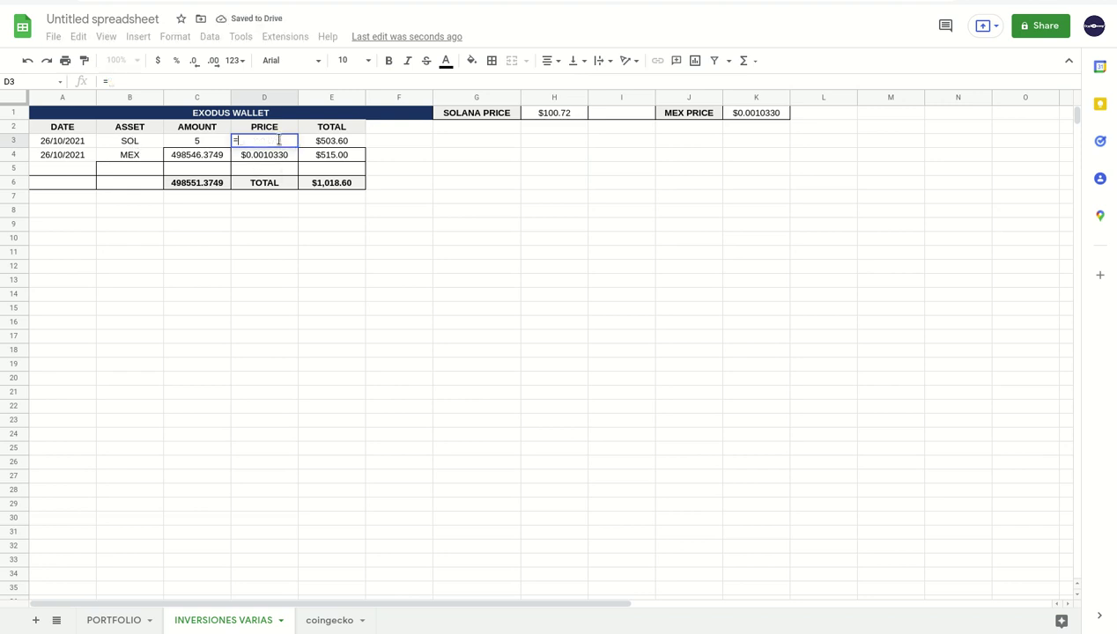
left_click(564, 113)
key("Return")
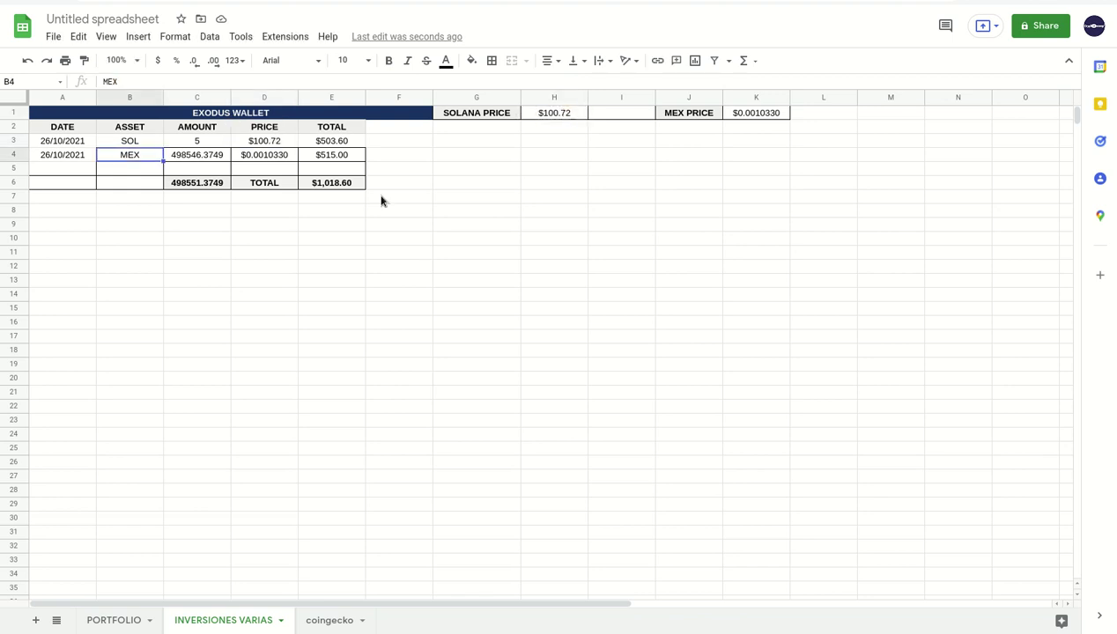
left_click(350, 141)
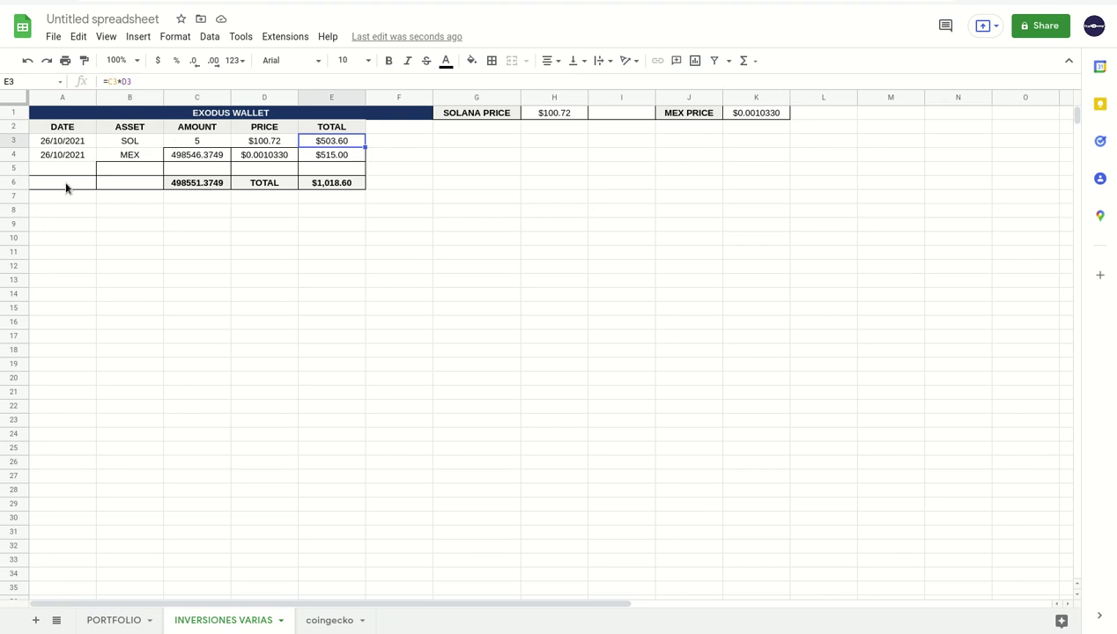
- Clear the leftover MEX row's contents
left_click(44, 160)
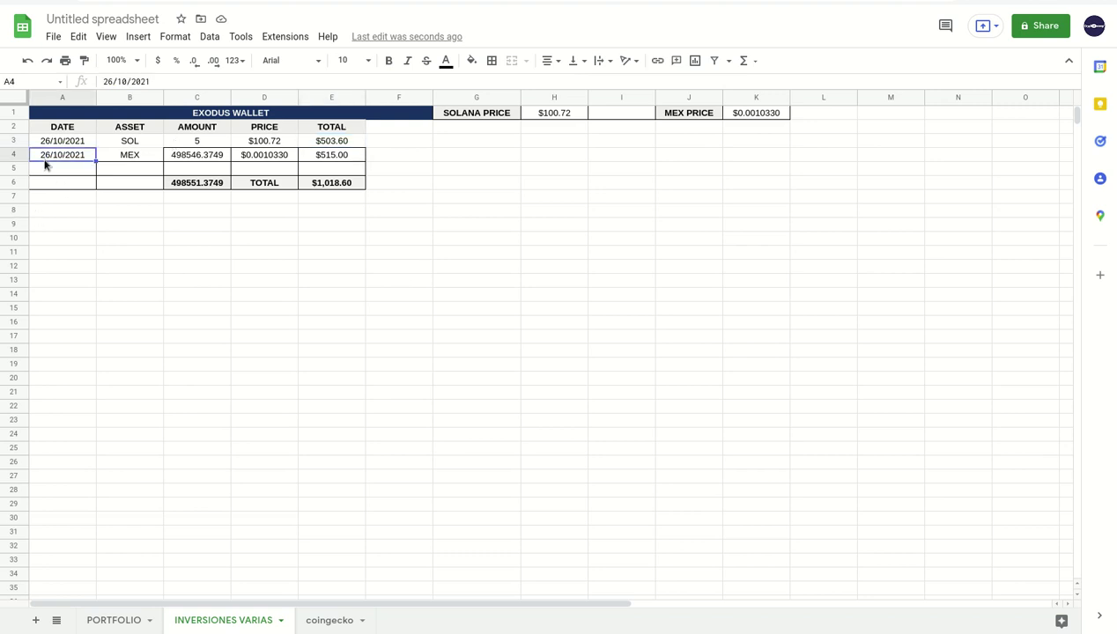
key("shift+Right")
key("shift+Right")
key("shift+Right")
key("shift+Right")
key("Delete")
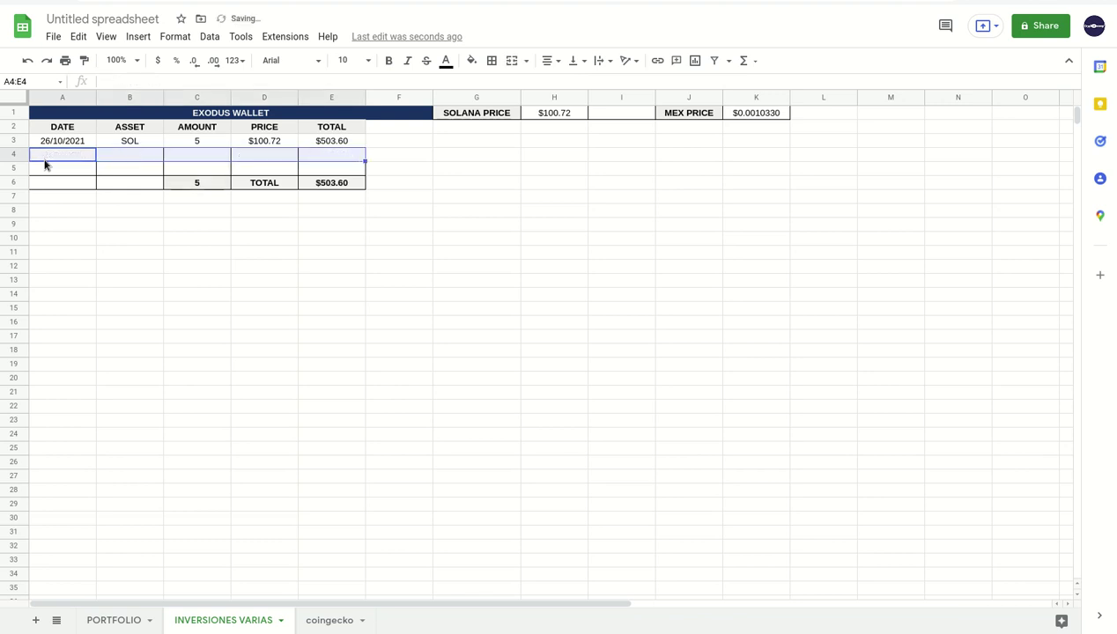
left_click(500, 332)
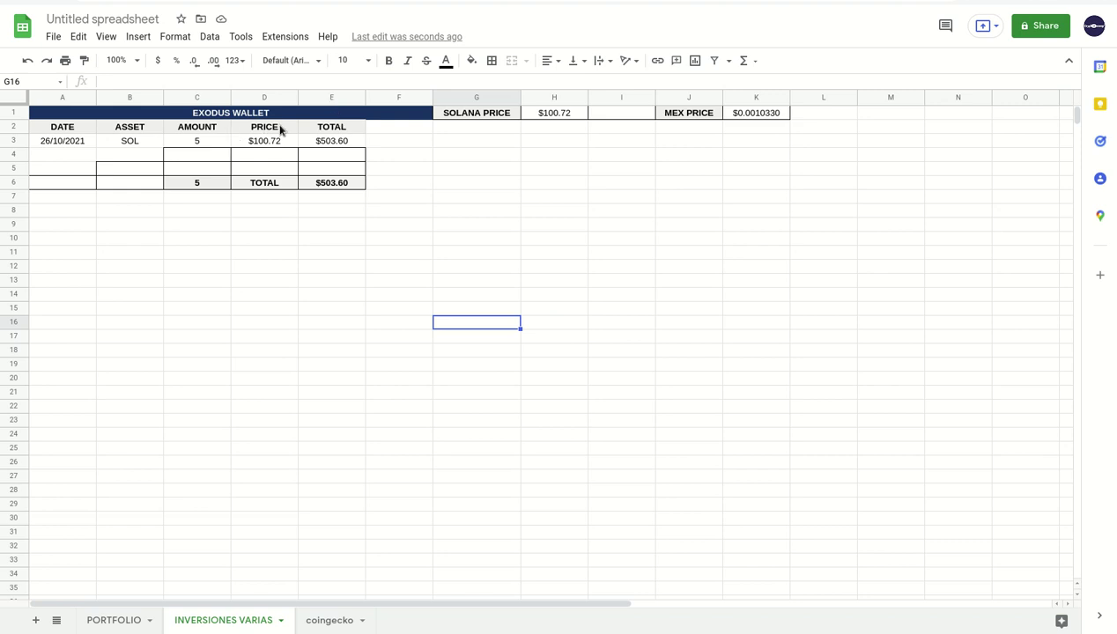
- Rename the D2 price header to PRICE DE COMPRA
left_click(280, 129)
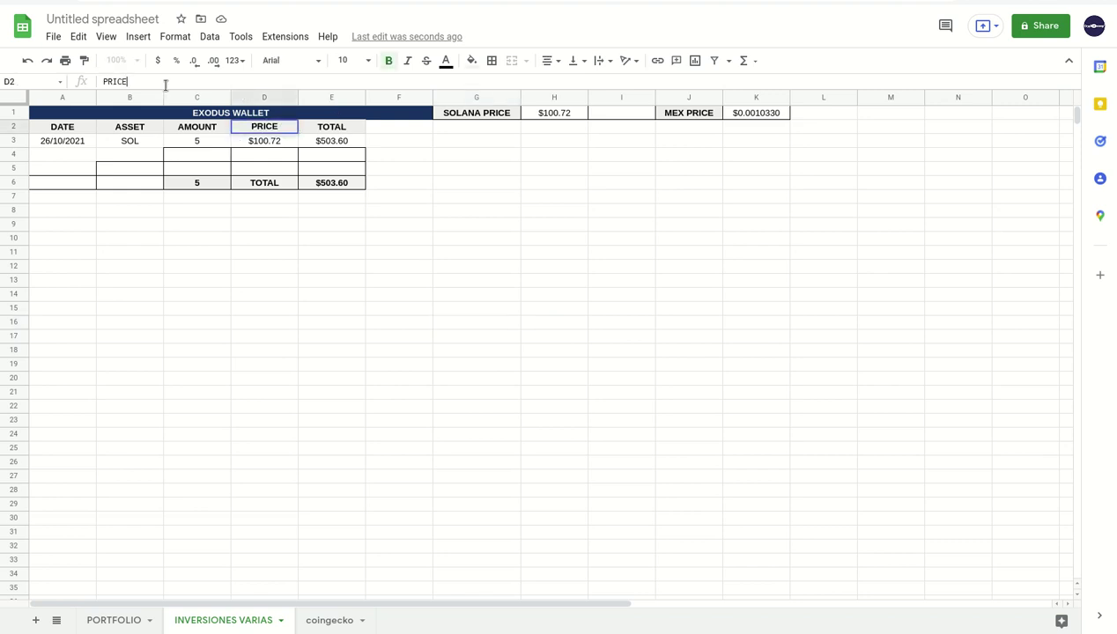
type(" DE COMPR")
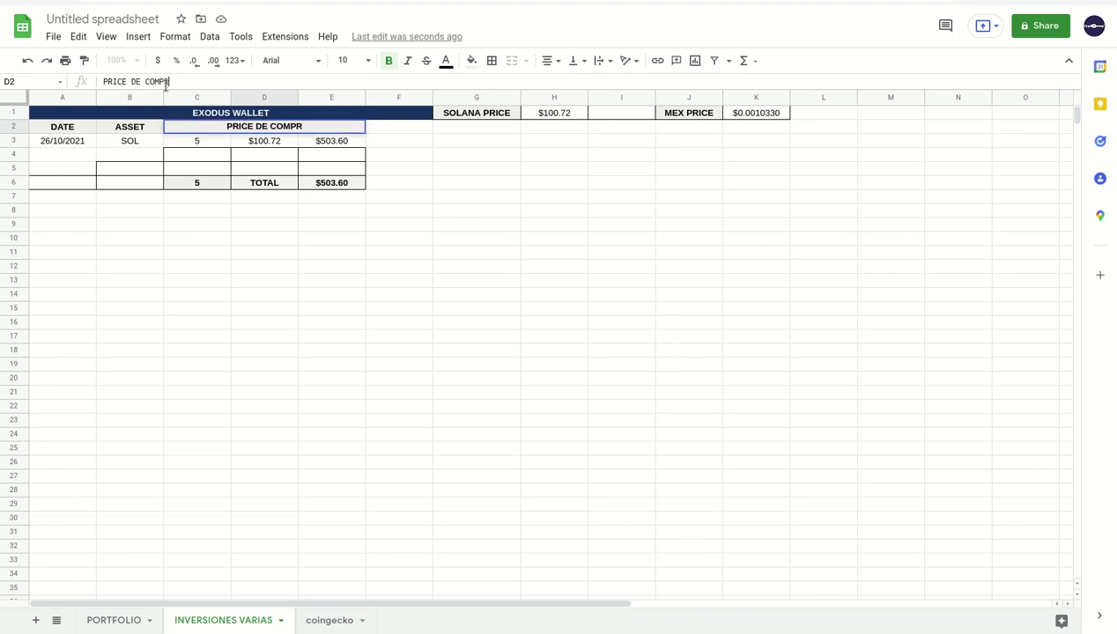
type("A")
key("Tab")
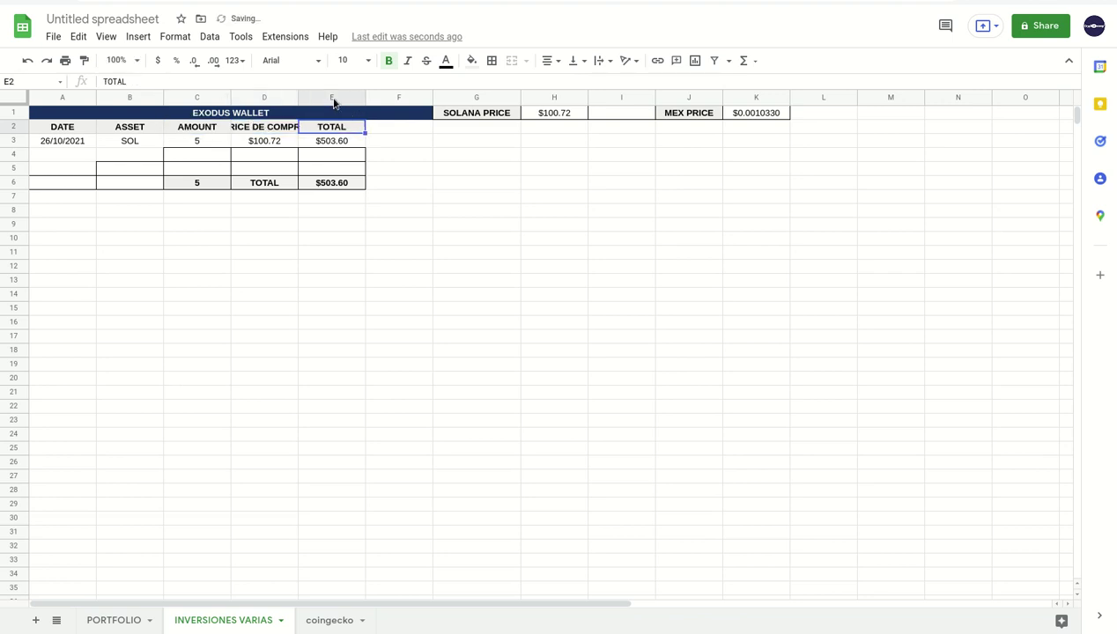
- Insert a new column before TOTAL with the header PRECIO ACTUAL in E2
left_click(332, 99)
right_click(332, 99)
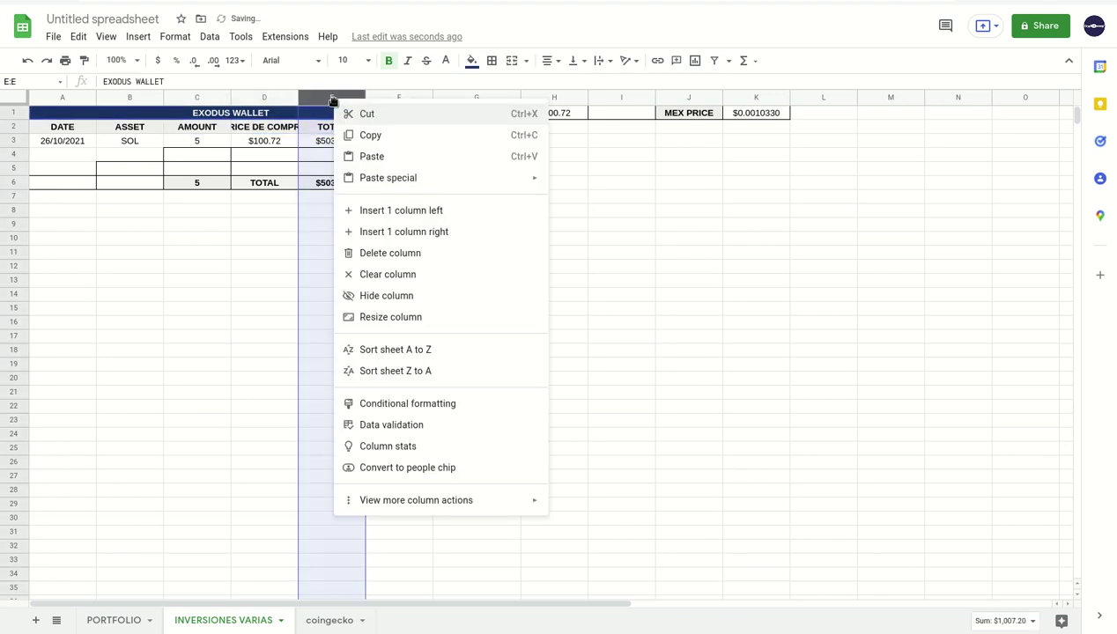
left_click(415, 212)
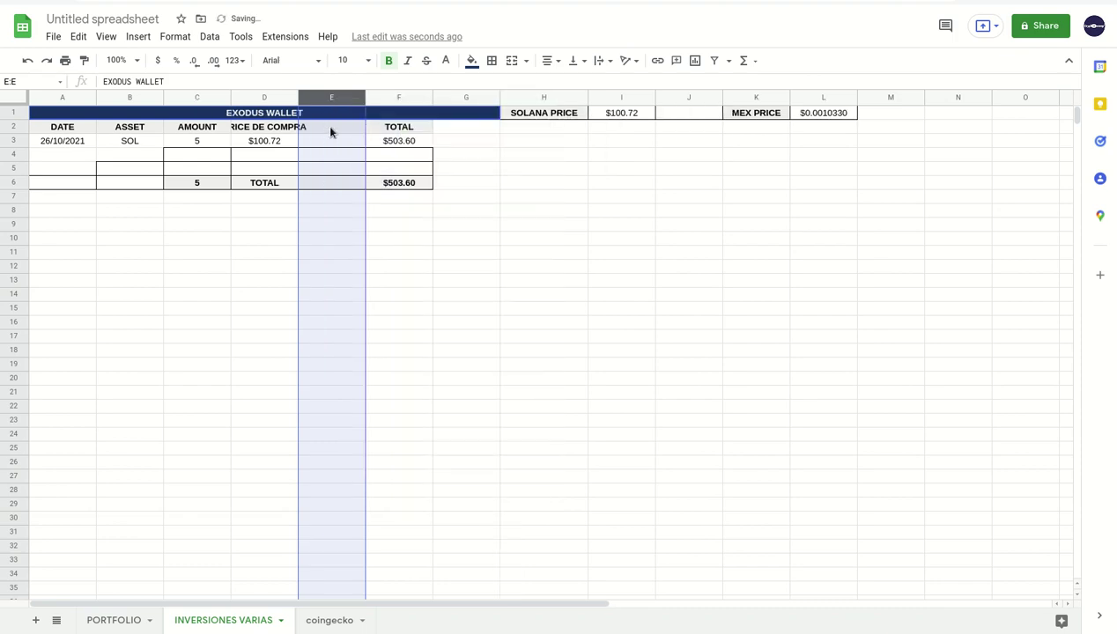
left_click(330, 130)
left_click(130, 78)
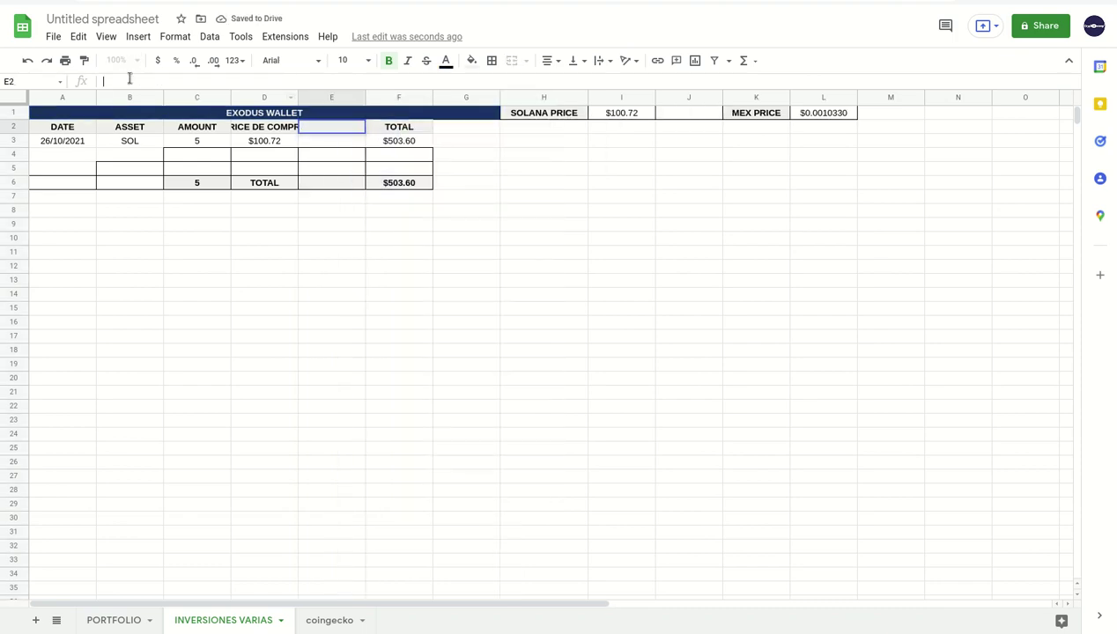
type("PRECIO ACT")
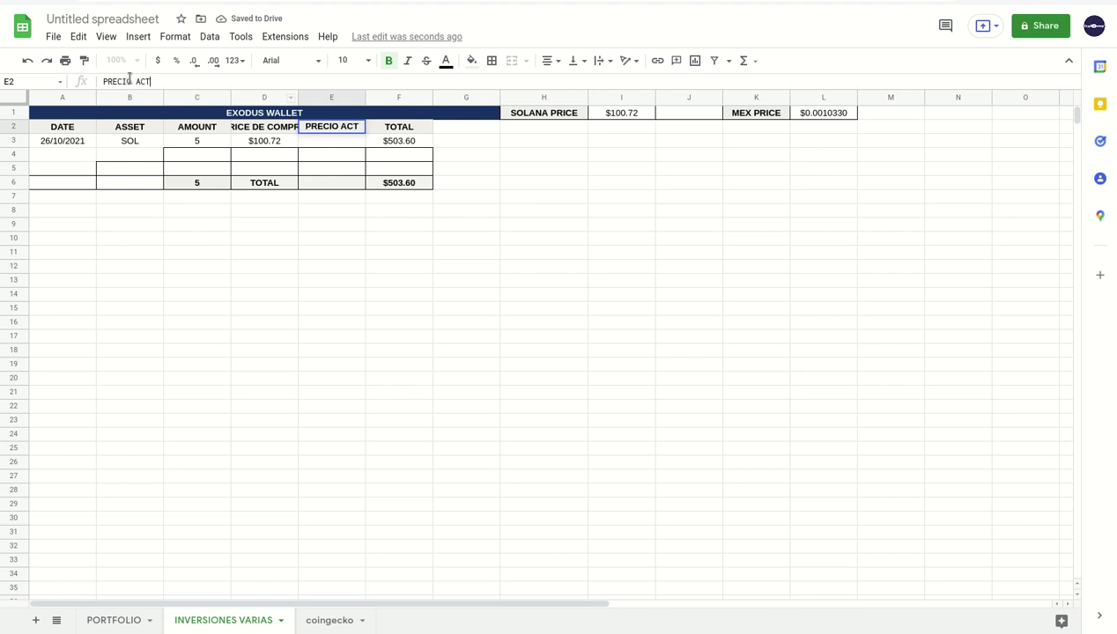
type("UAL")
key("Return")
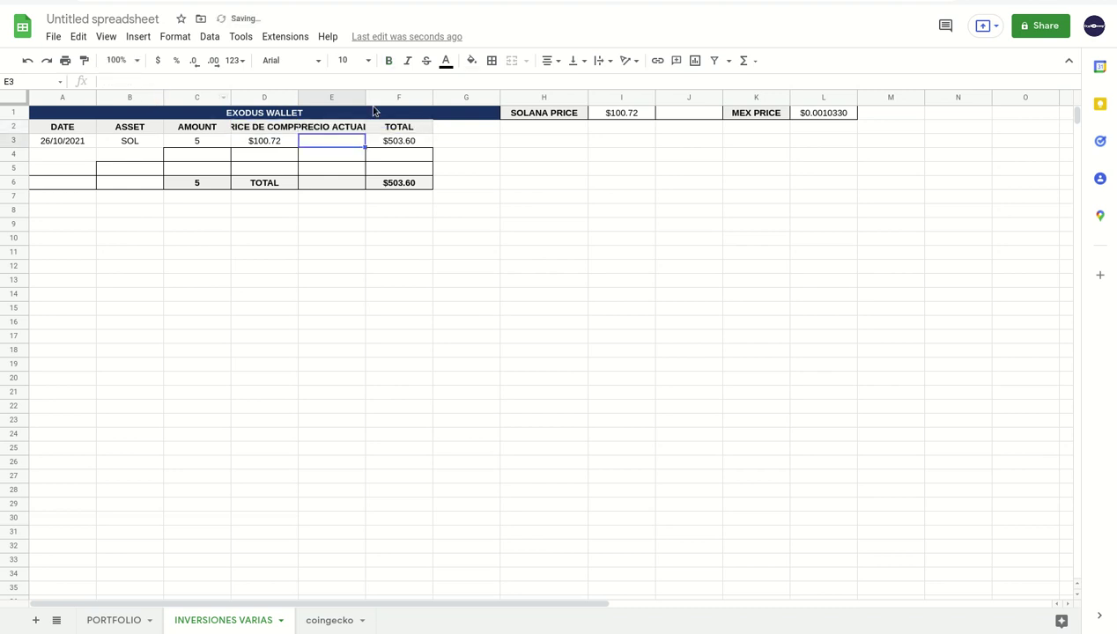
- Break the PRICE DE COMPRA and PRECIO ACTUAL headers onto two lines each
left_click(280, 130)
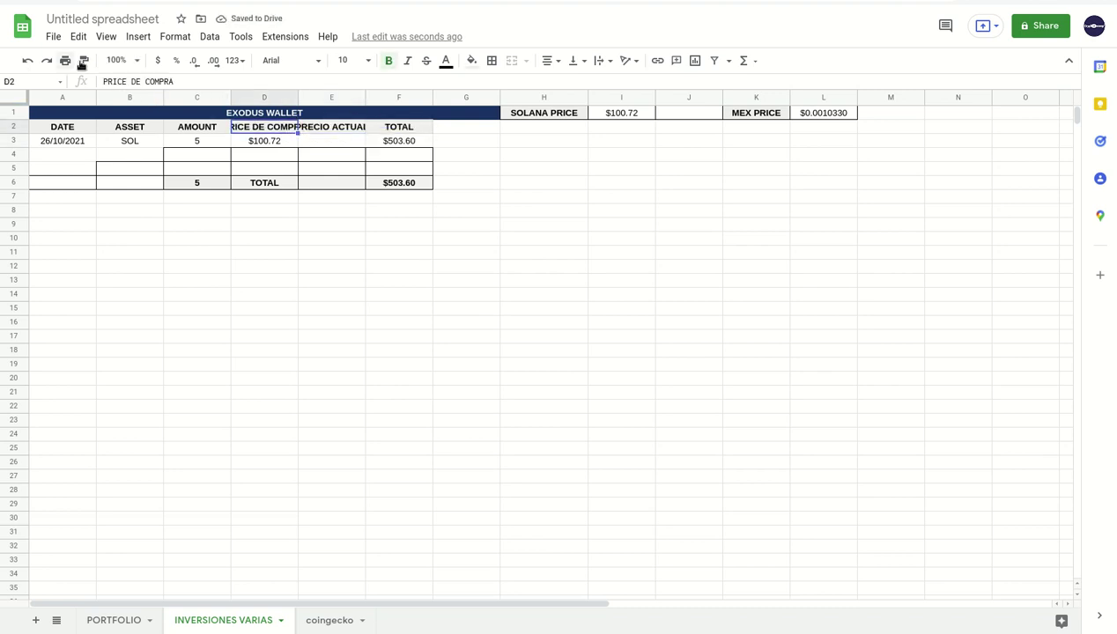
left_click(145, 81)
key("ctrl+Return")
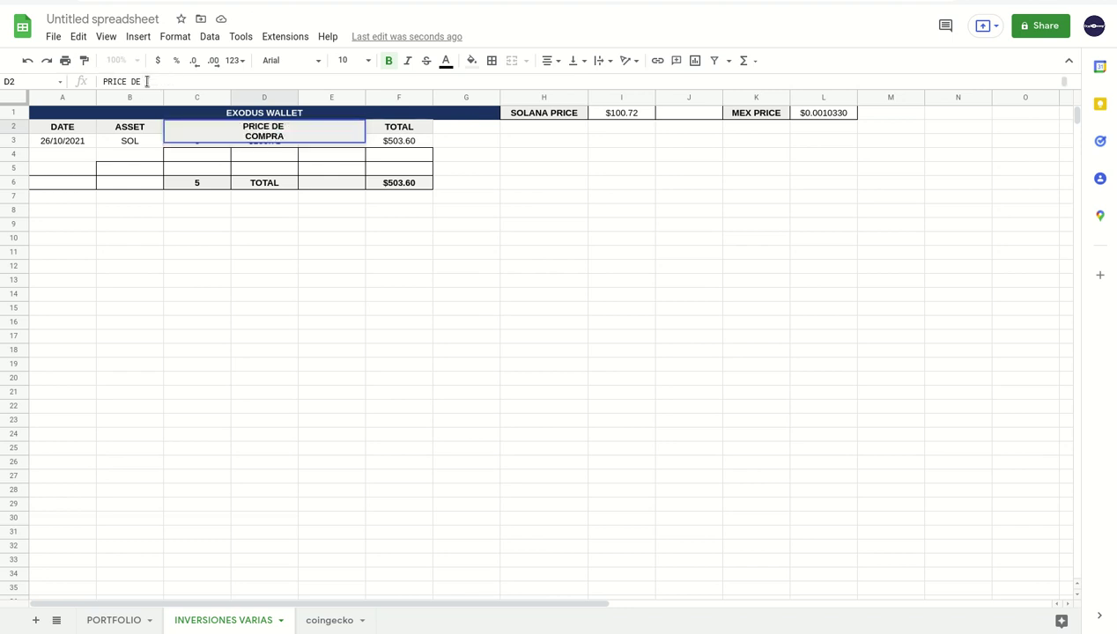
key("Return")
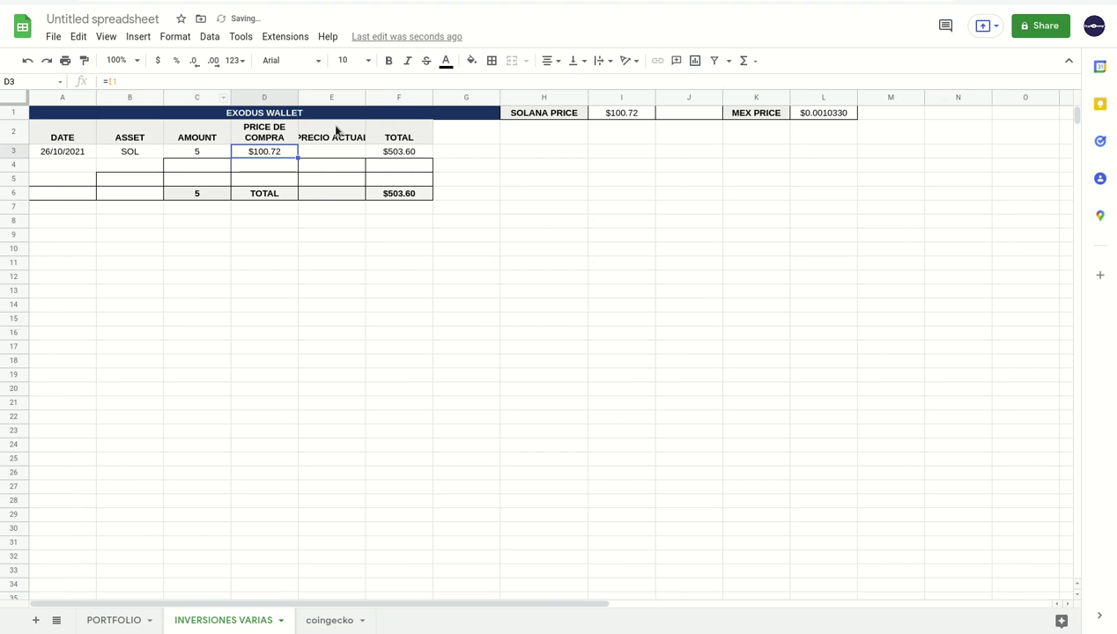
left_click(337, 132)
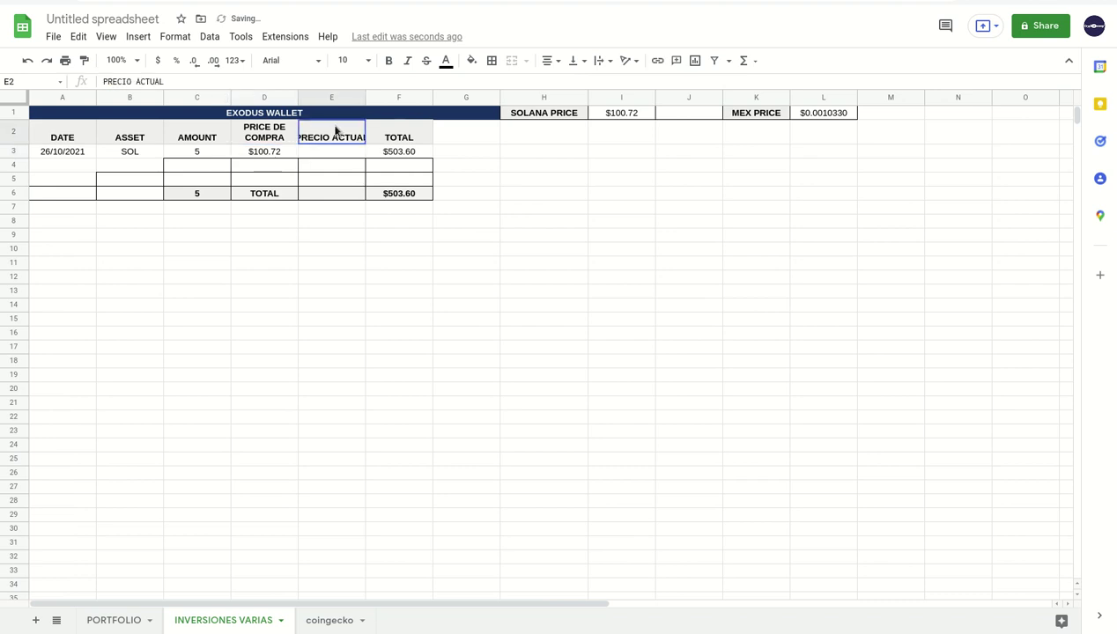
left_click(138, 81)
key("ctrl+Return")
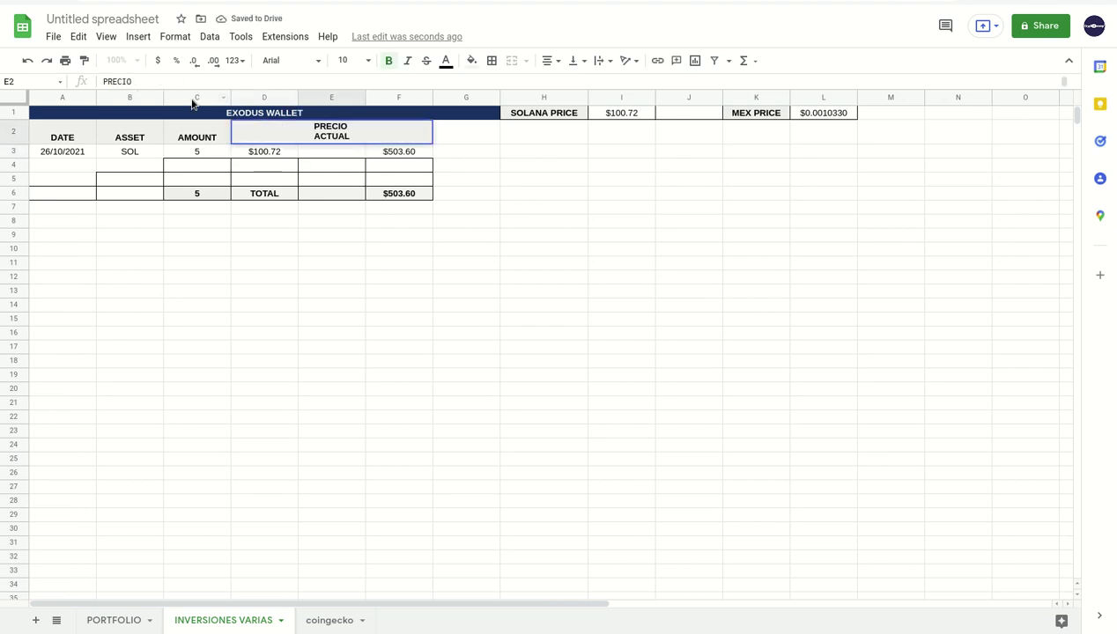
key("Return")
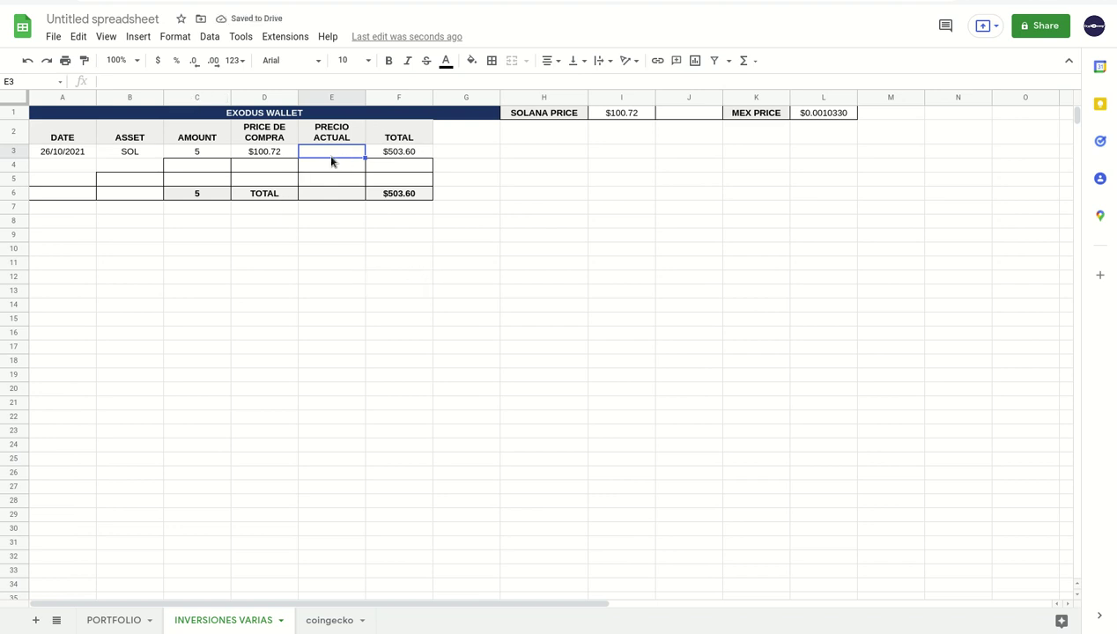
- Move the =I1 SOLANA PRICE formula out of D3 and into E3 under PRECIO ACTUAL
left_click(272, 156)
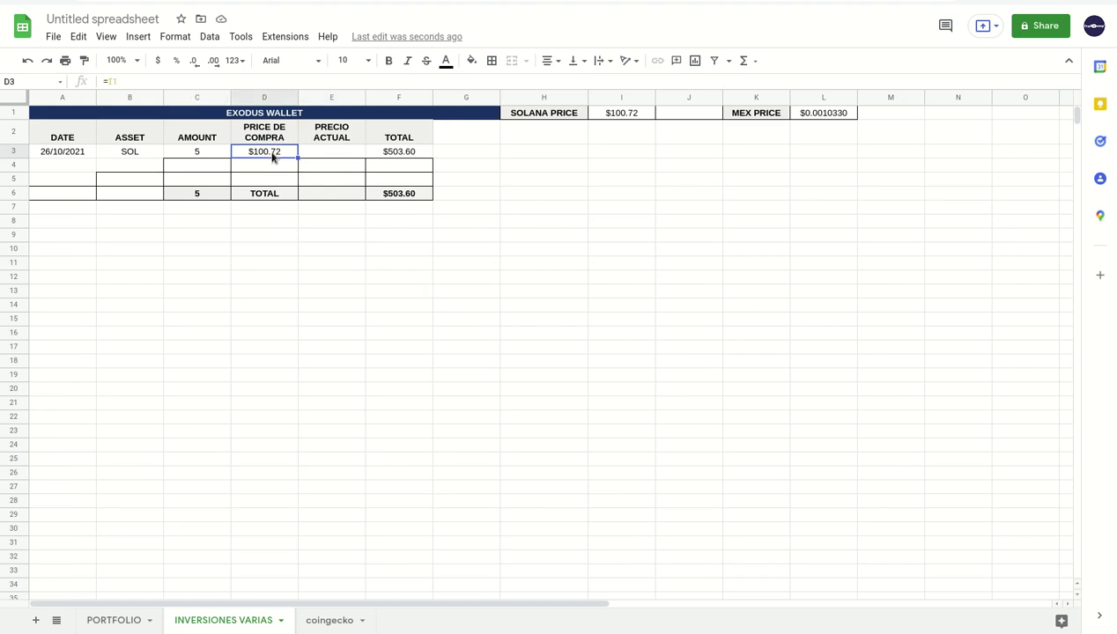
left_click(121, 79)
key("BackSpace")
key("BackSpace")
key("BackSpace")
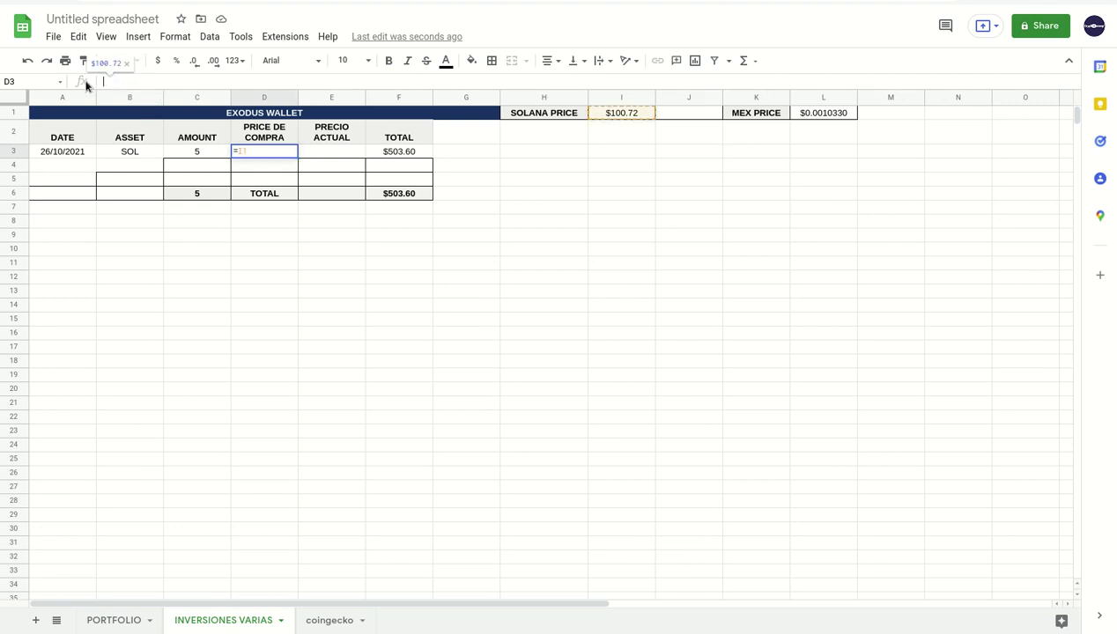
left_click(347, 150)
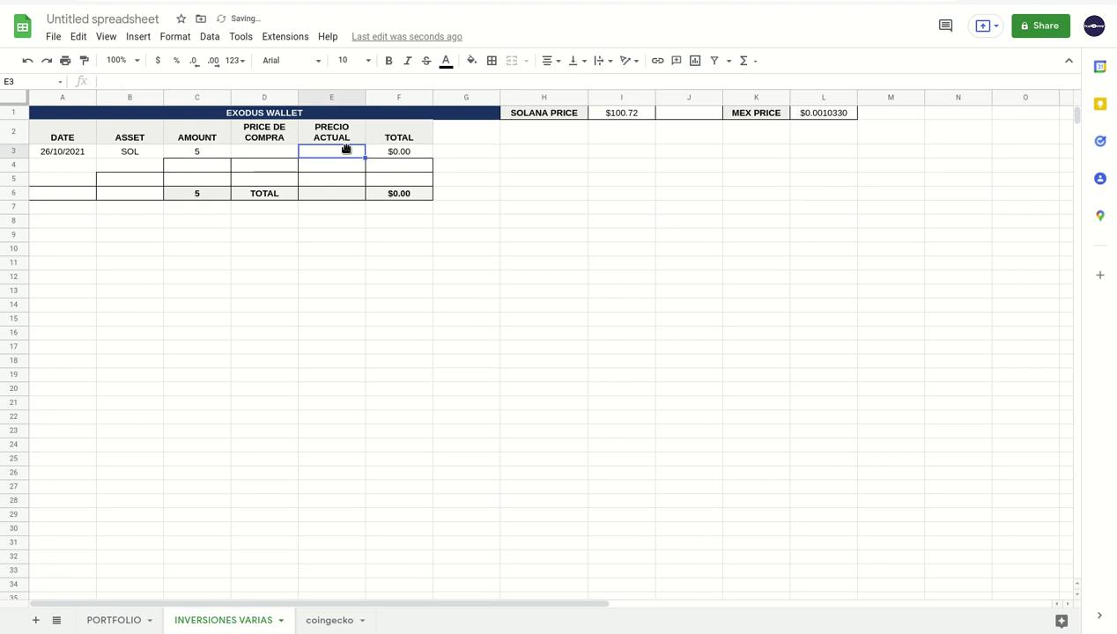
key("ctrl+v")
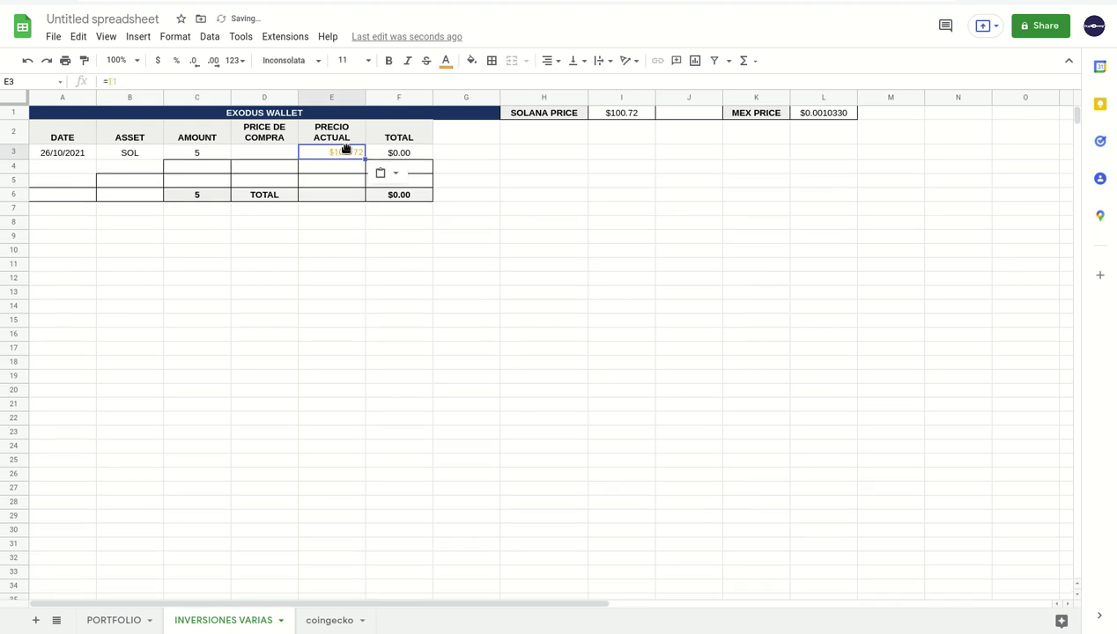
key("Down")
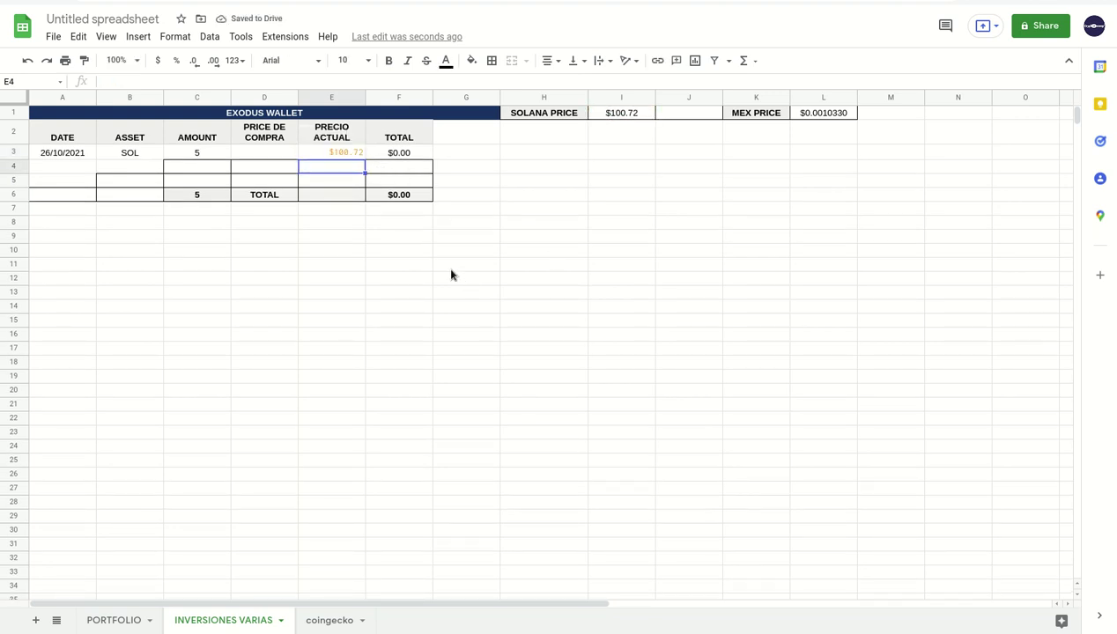
left_click(339, 155)
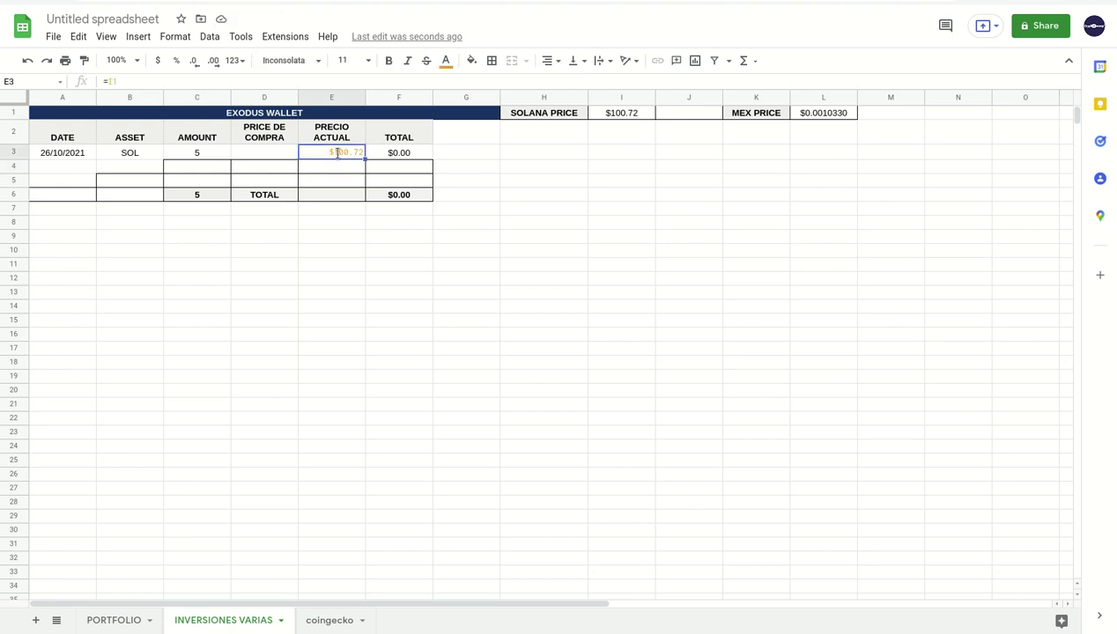
type("=")
left_click(614, 114)
key("Return")
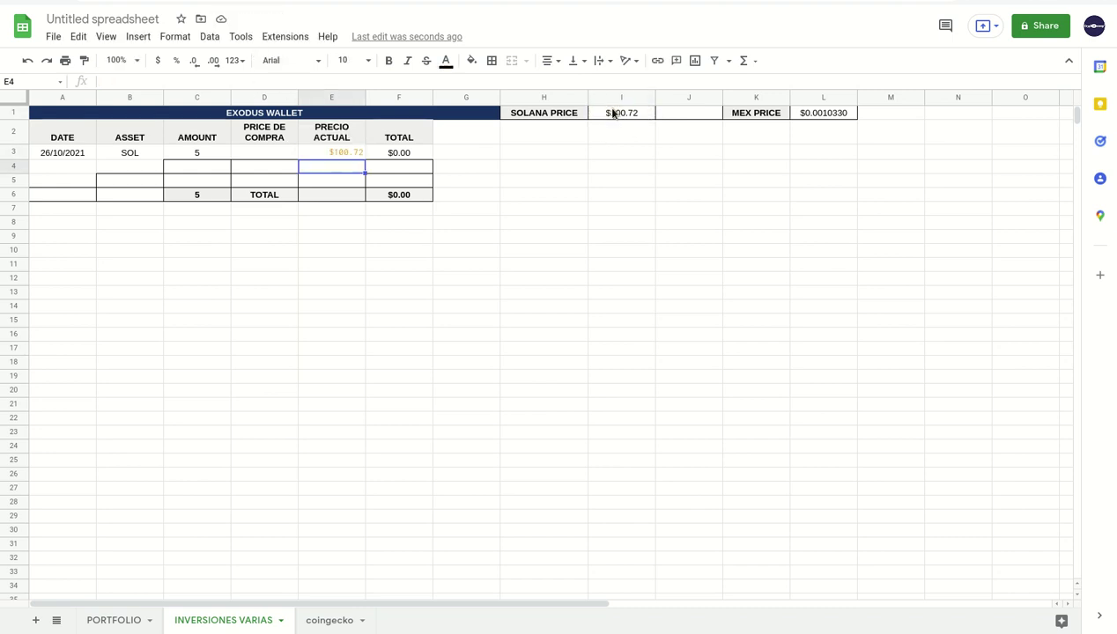
- Enter 80 as the purchase price in D3
left_click(256, 156)
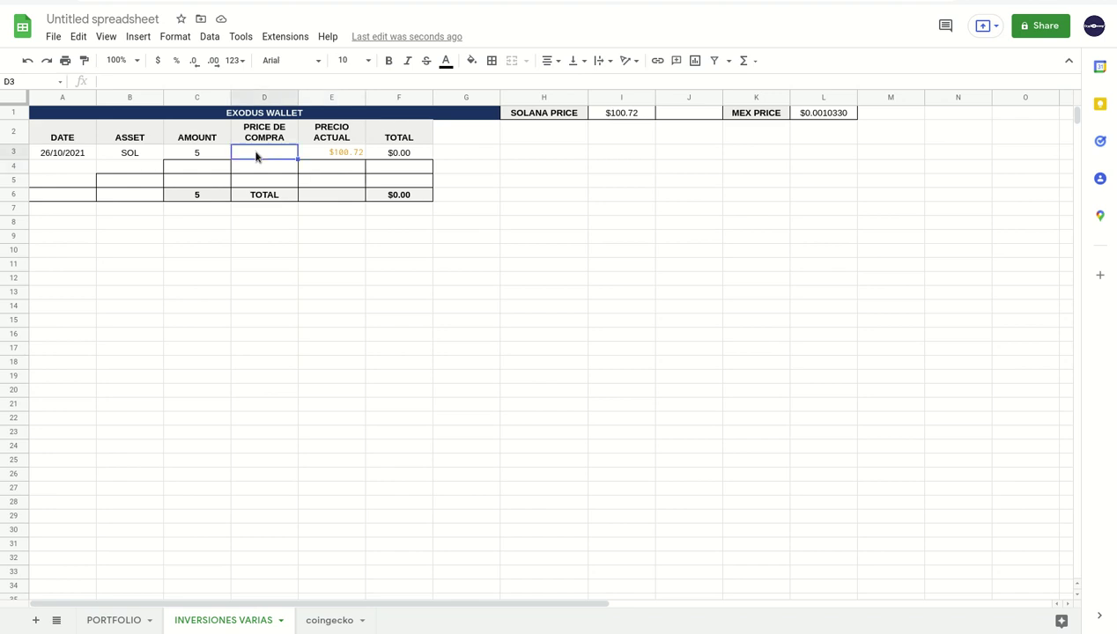
type("80")
key("Return")
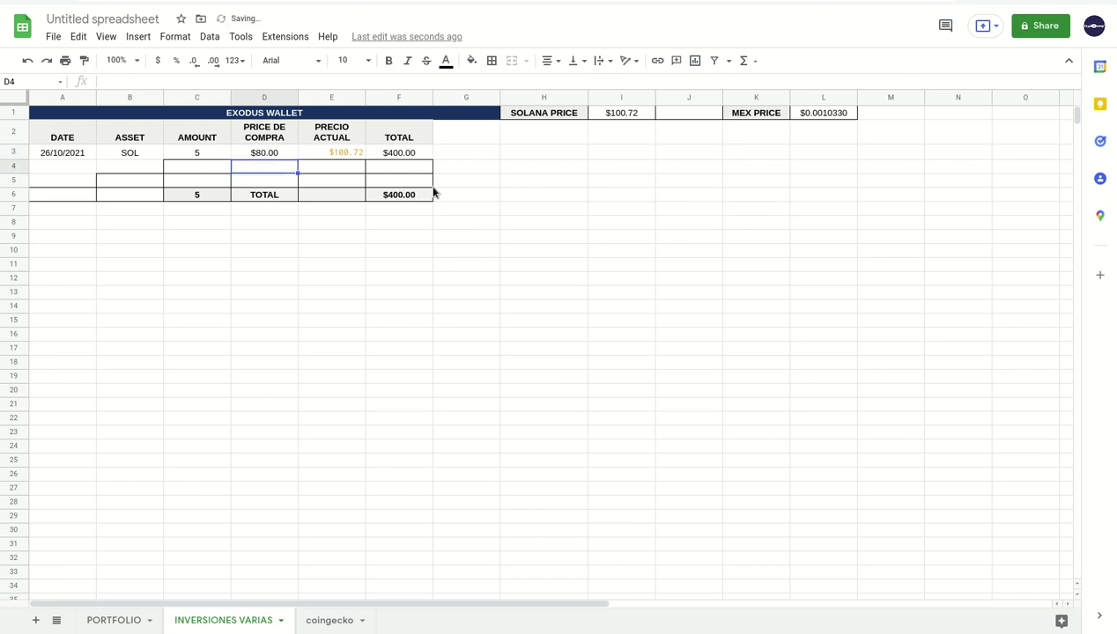
- Insert a new column before TOTAL and head it UTILIDAD
left_click(386, 99)
right_click(385, 100)
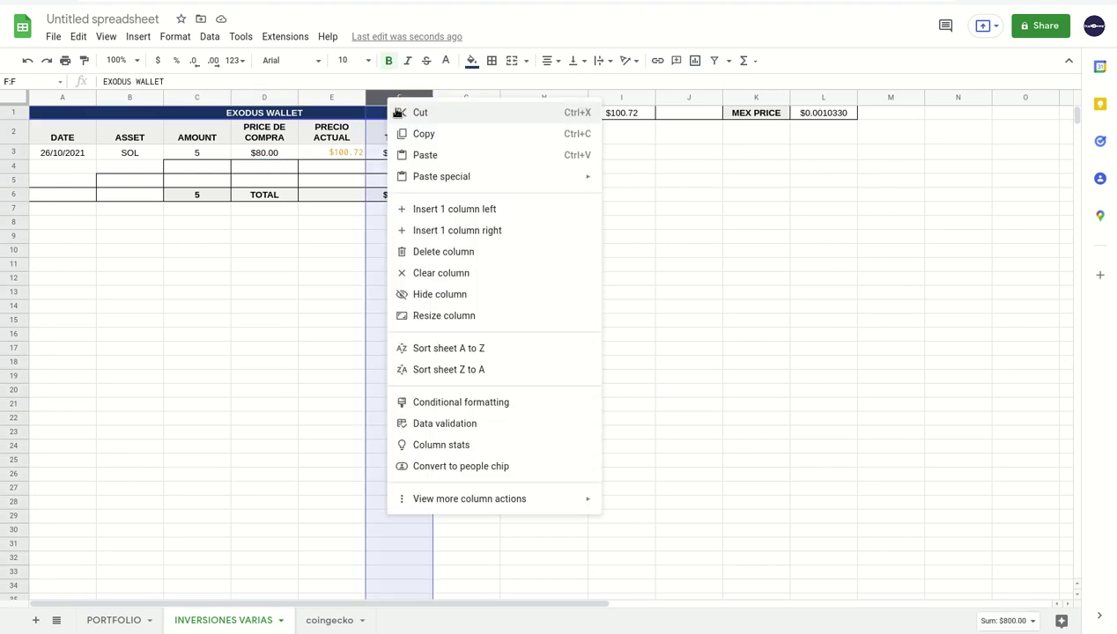
left_click(487, 211)
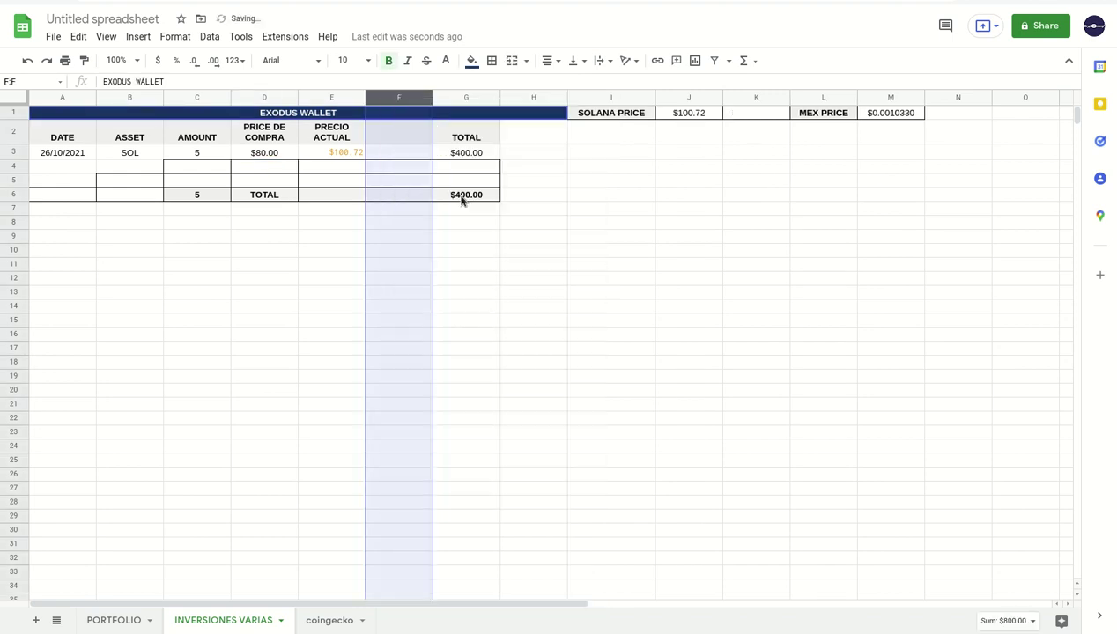
left_click(407, 140)
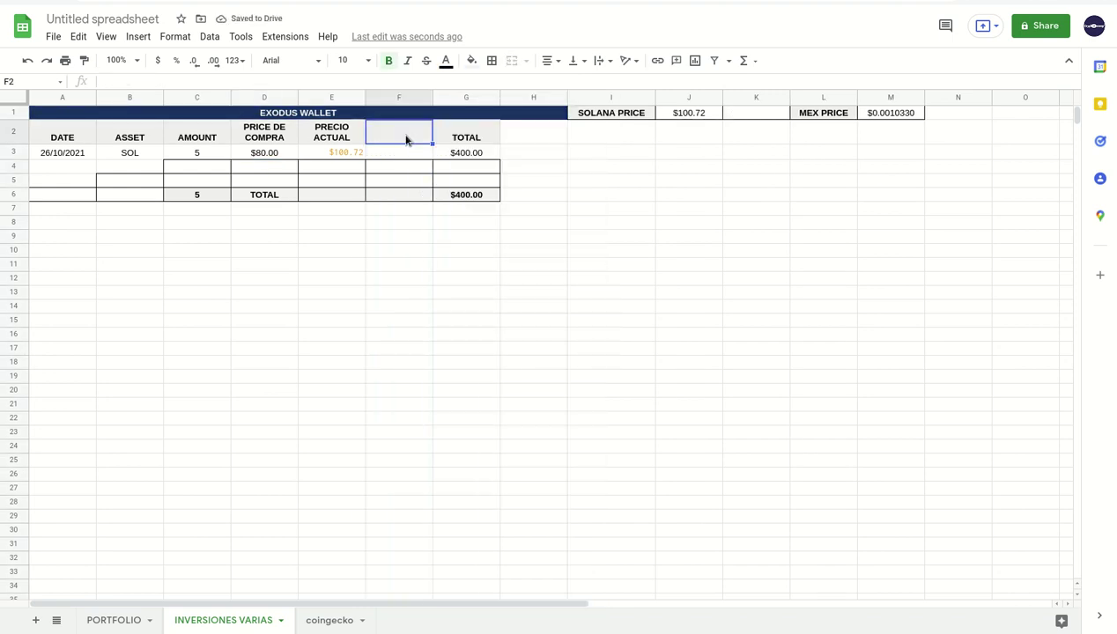
type("UTILIDAD")
key("Return")
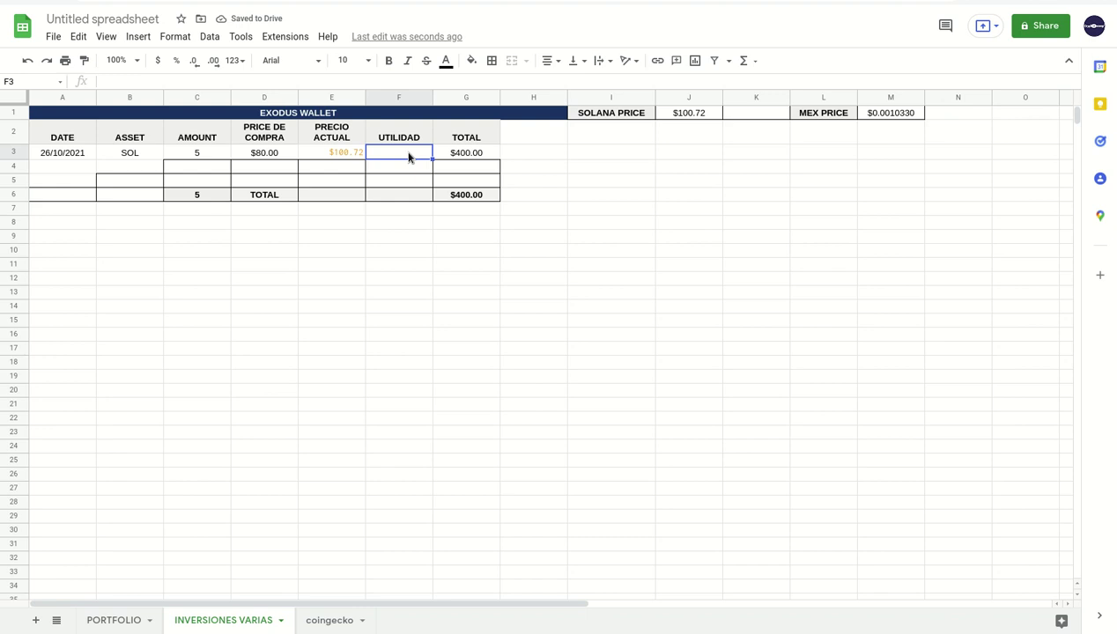
- Enter =E3-D3 in F3 to compute SOL's profit of $20.72
type("=")
left_click(330, 153)
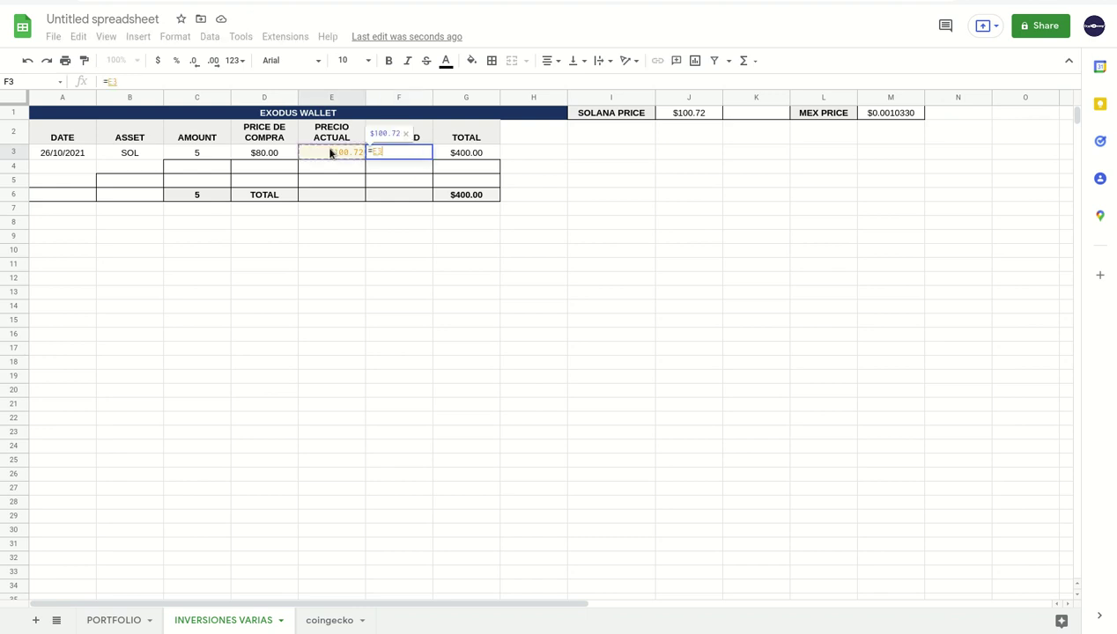
type("-")
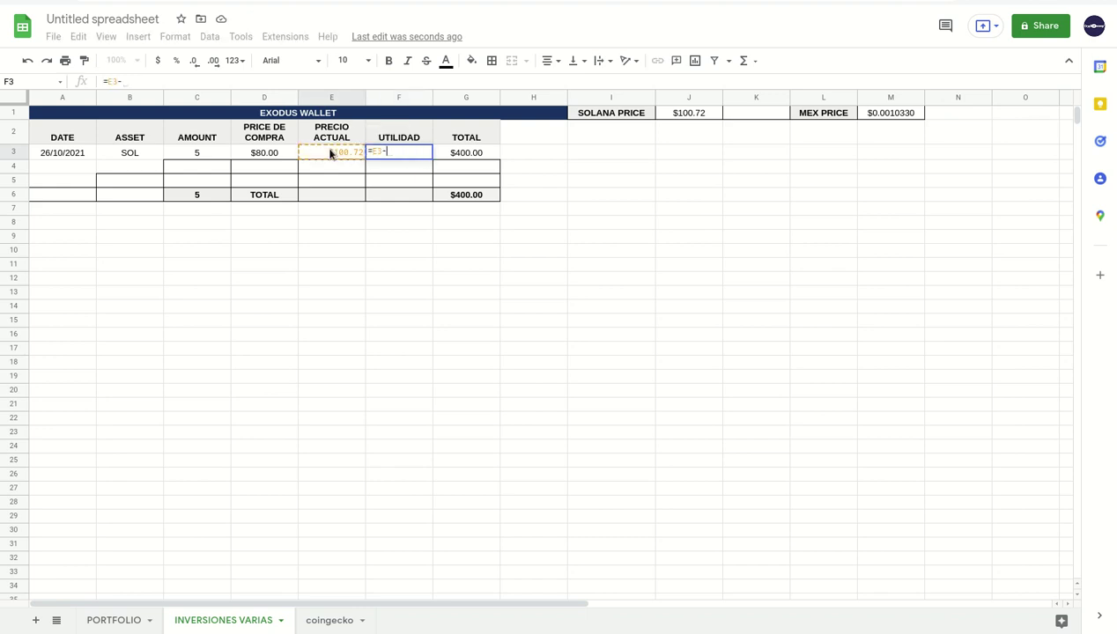
left_click(284, 153)
key("Return")
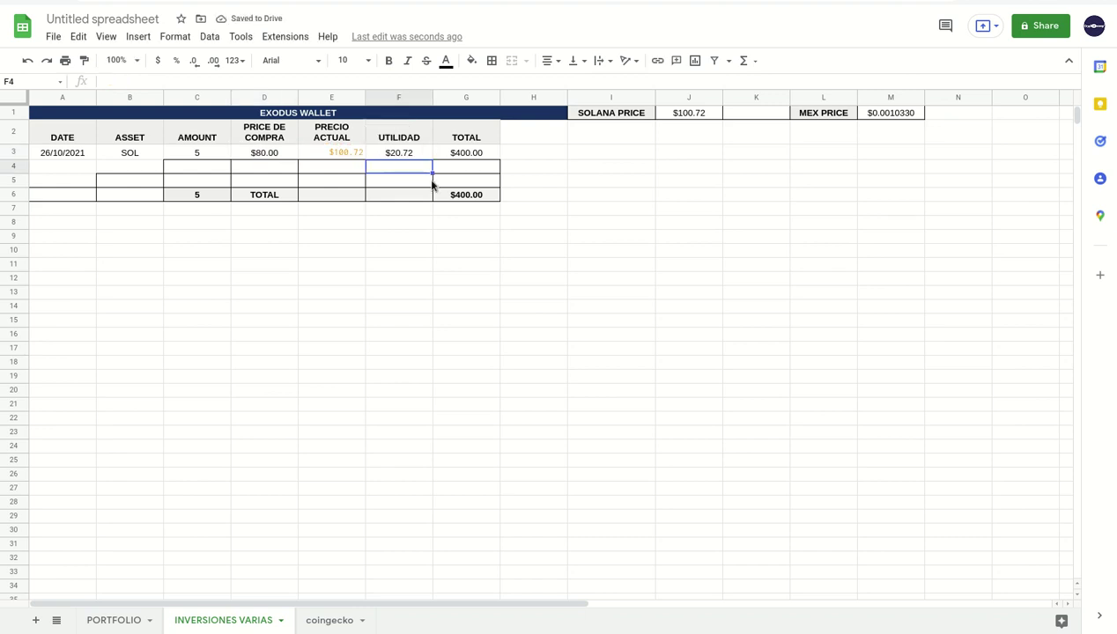
- Insert a column before TOTAL with the two-line header UTILIDAD TOTAL
right_click(455, 100)
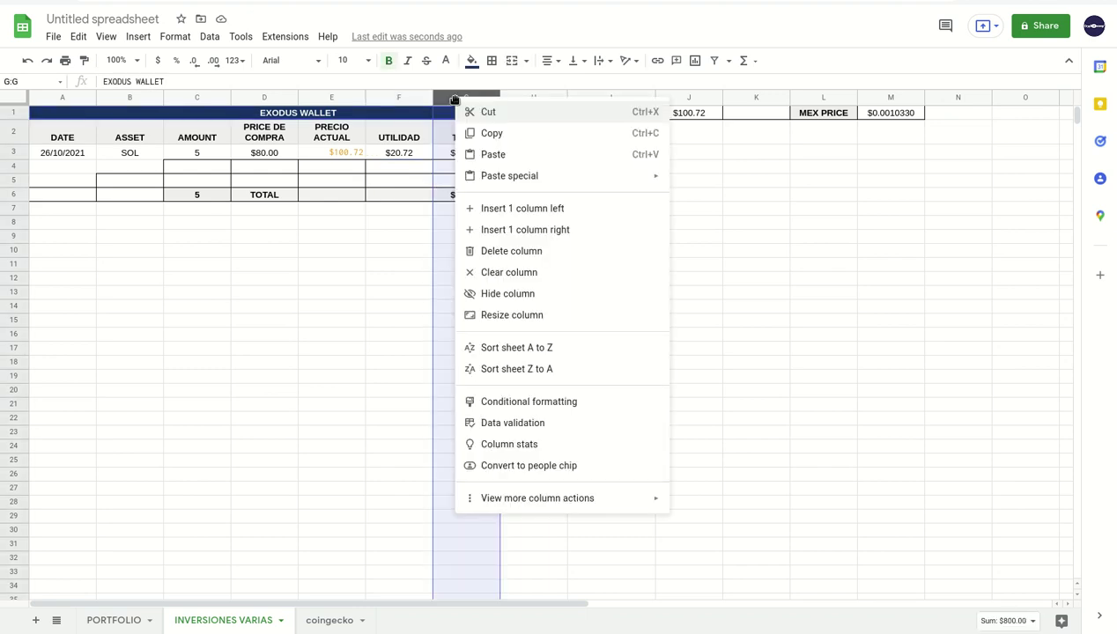
left_click(529, 211)
left_click(467, 143)
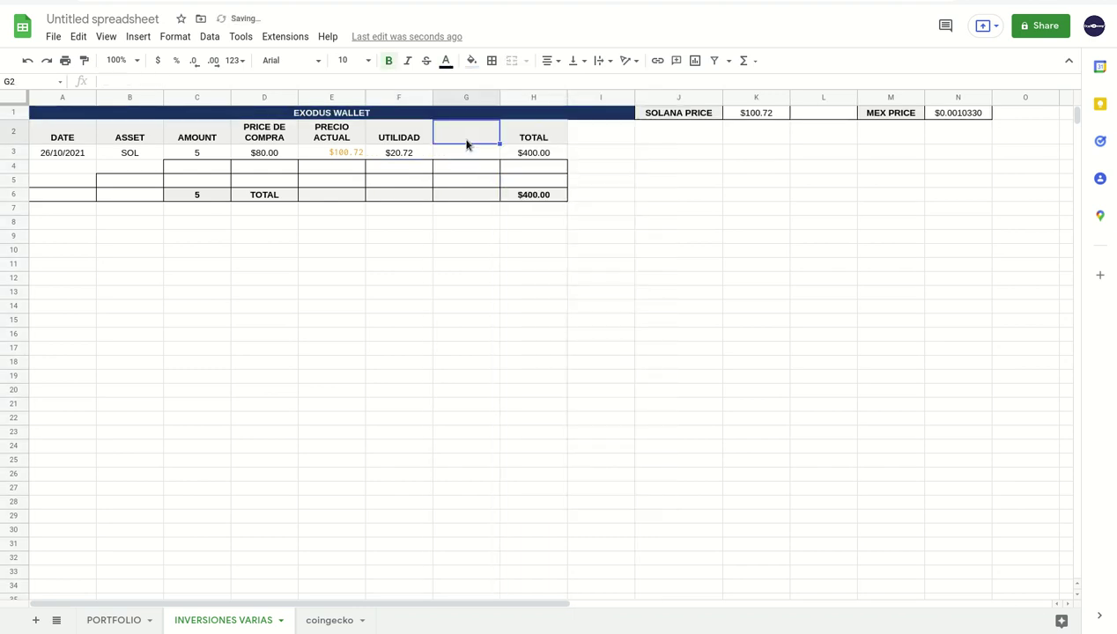
type("UTILI")
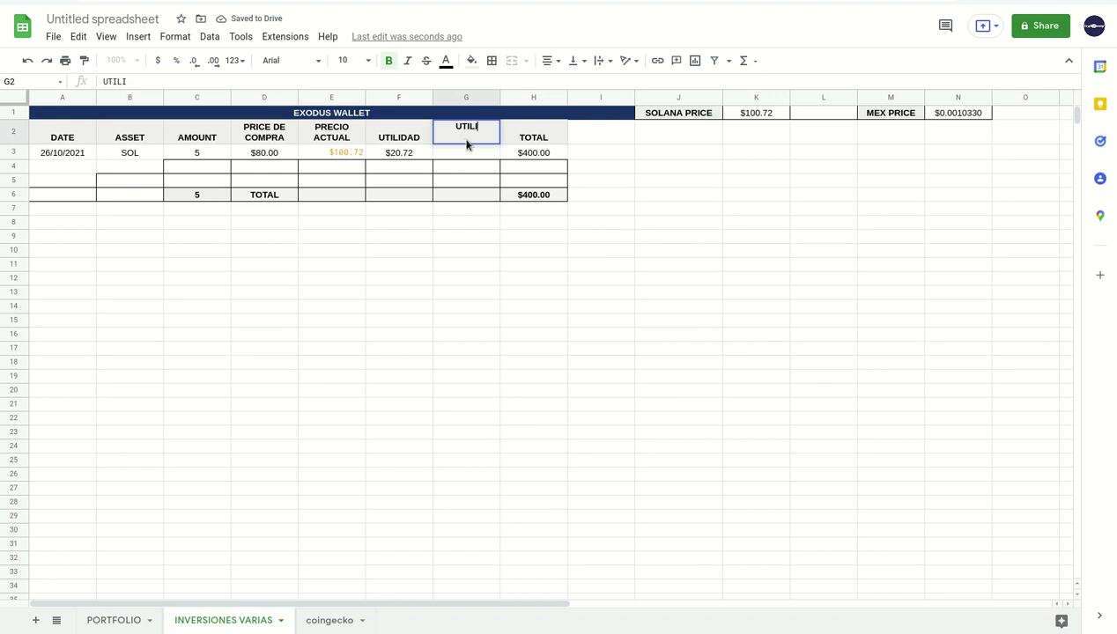
type("DDA")
key("BackSpace")
key("BackSpace")
type("AD")
type(" TOTAL")
key("Return")
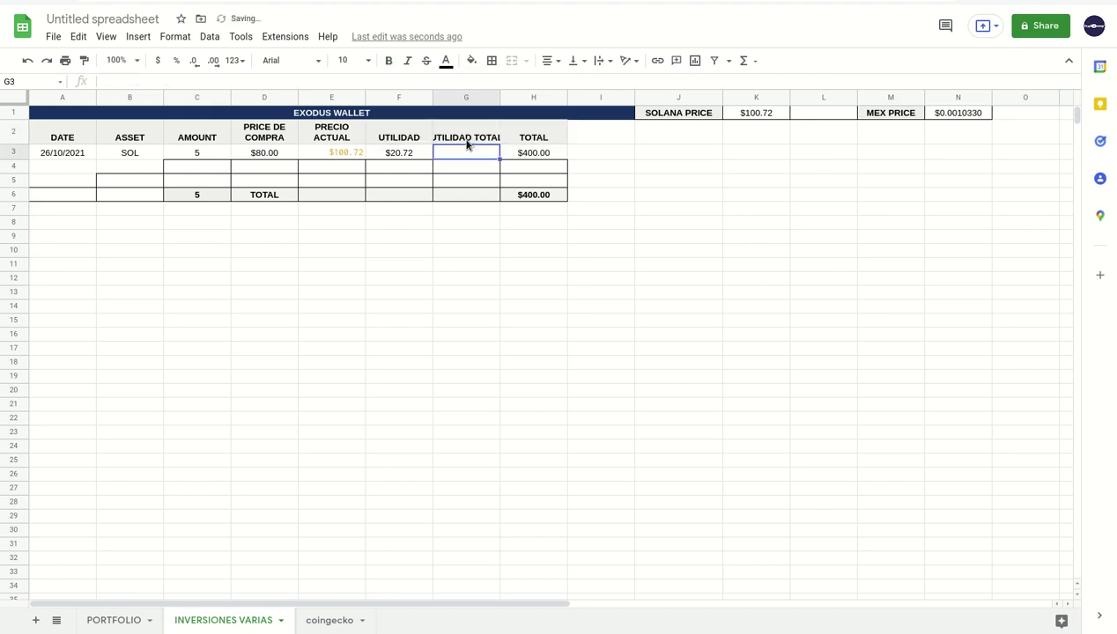
left_click(467, 141)
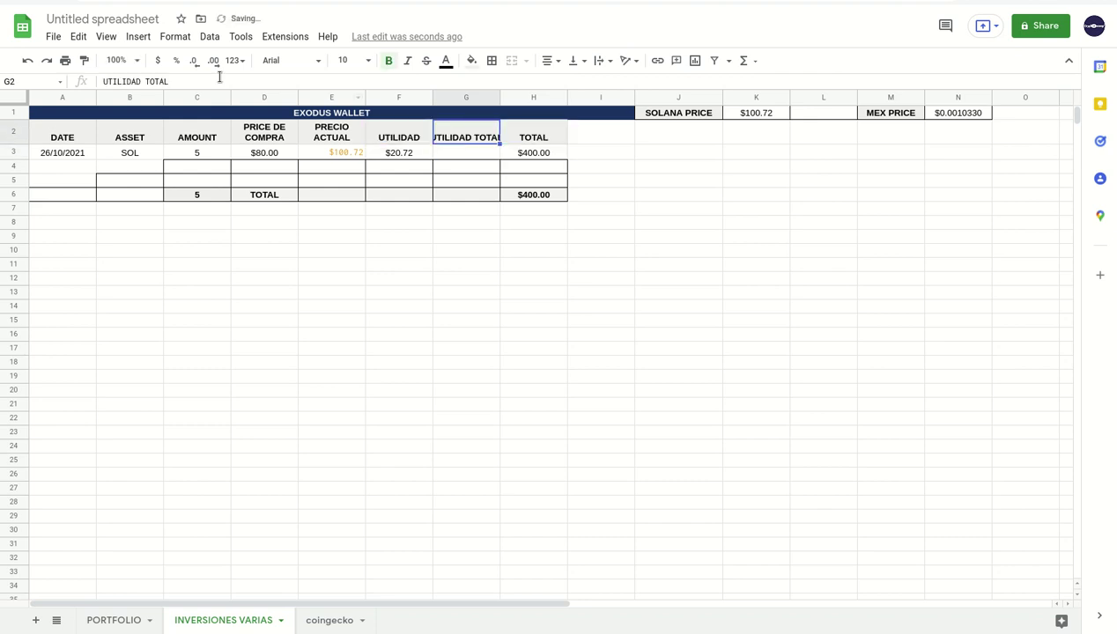
left_click(145, 81)
key("alt+Return")
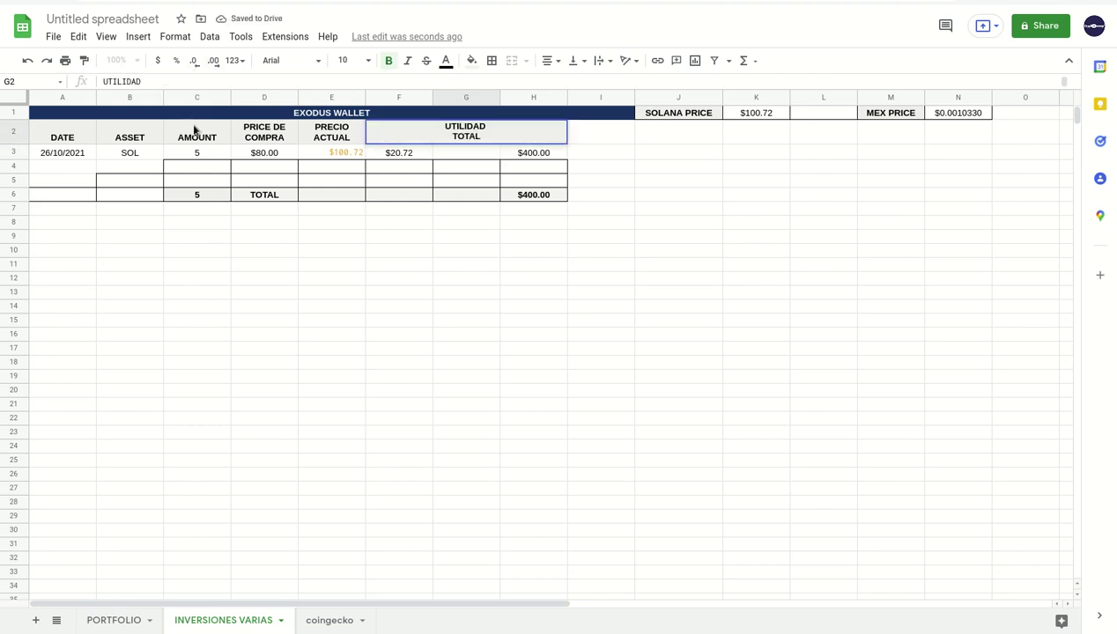
key("Return")
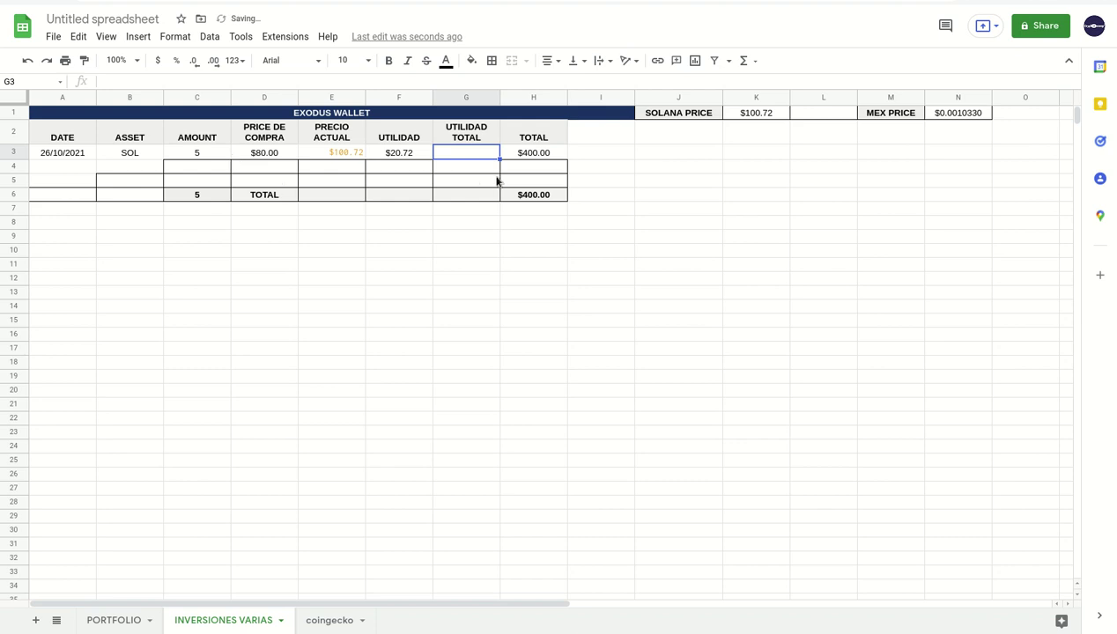
- Enter =F3*C3 in G3 to show SOL's total profit of $103.60
type("=")
left_click(398, 156)
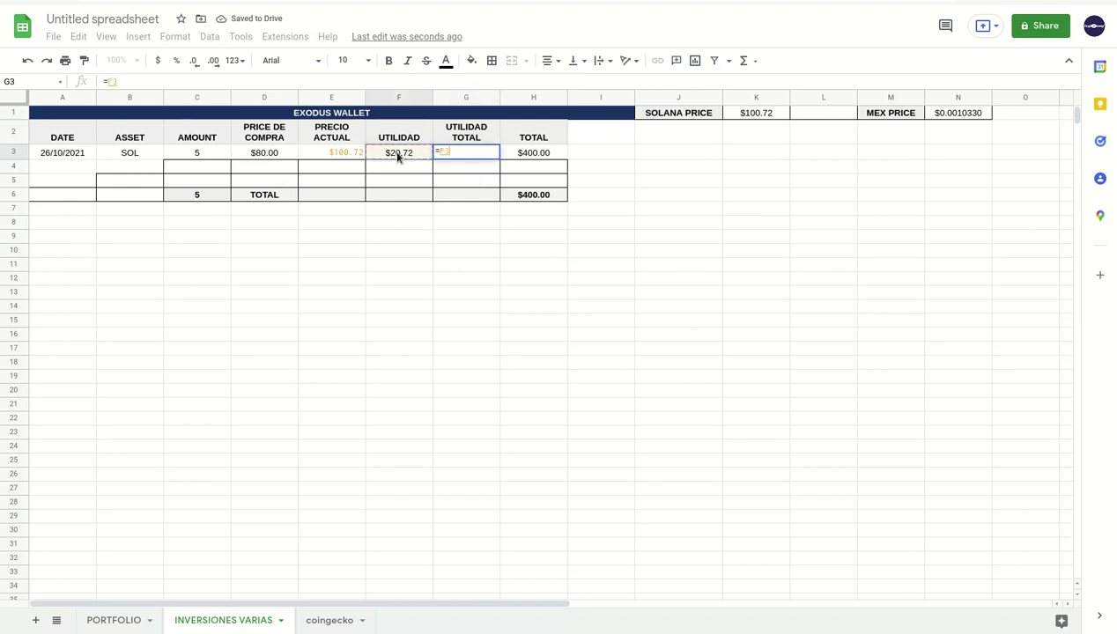
type("*")
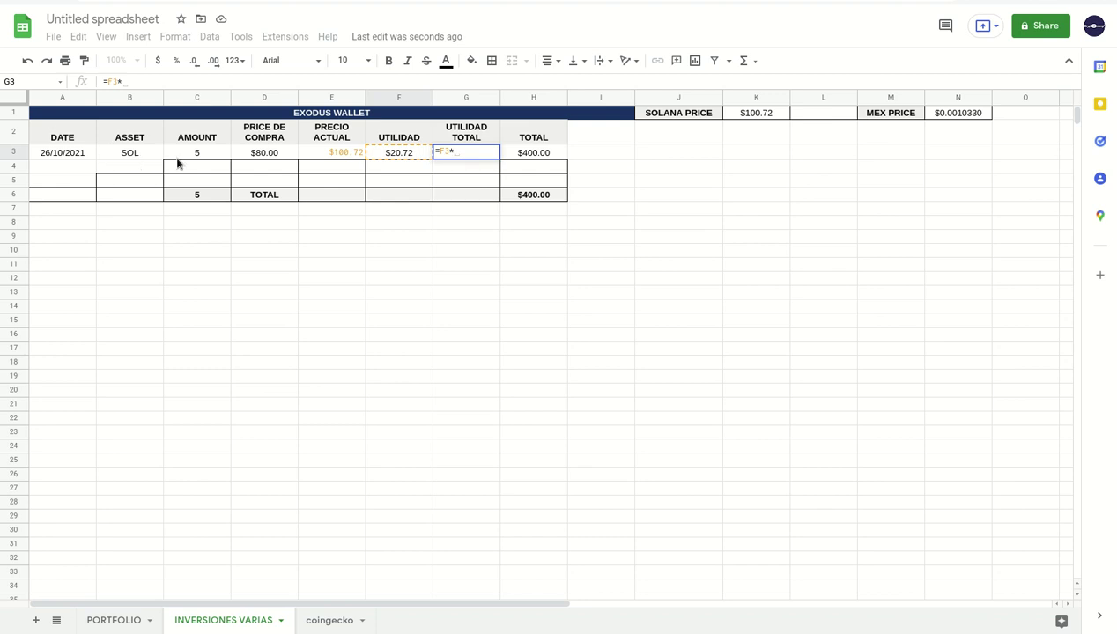
left_click(189, 155)
key("Return")
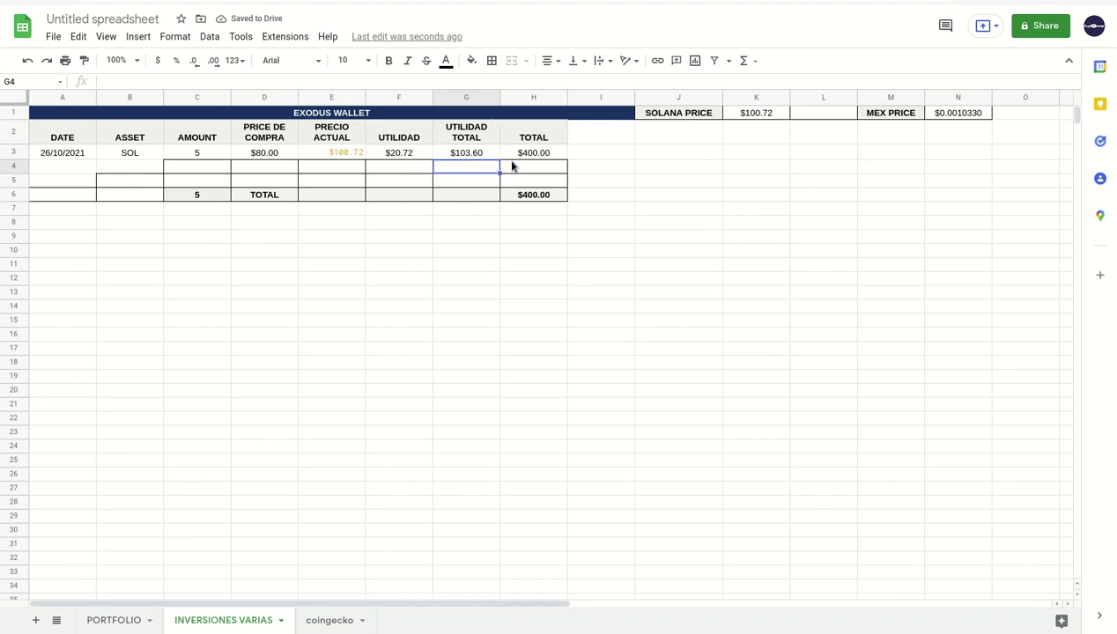
- Enter LUNA in row 4 with amount 5 and purchase price 60
left_click(546, 155)
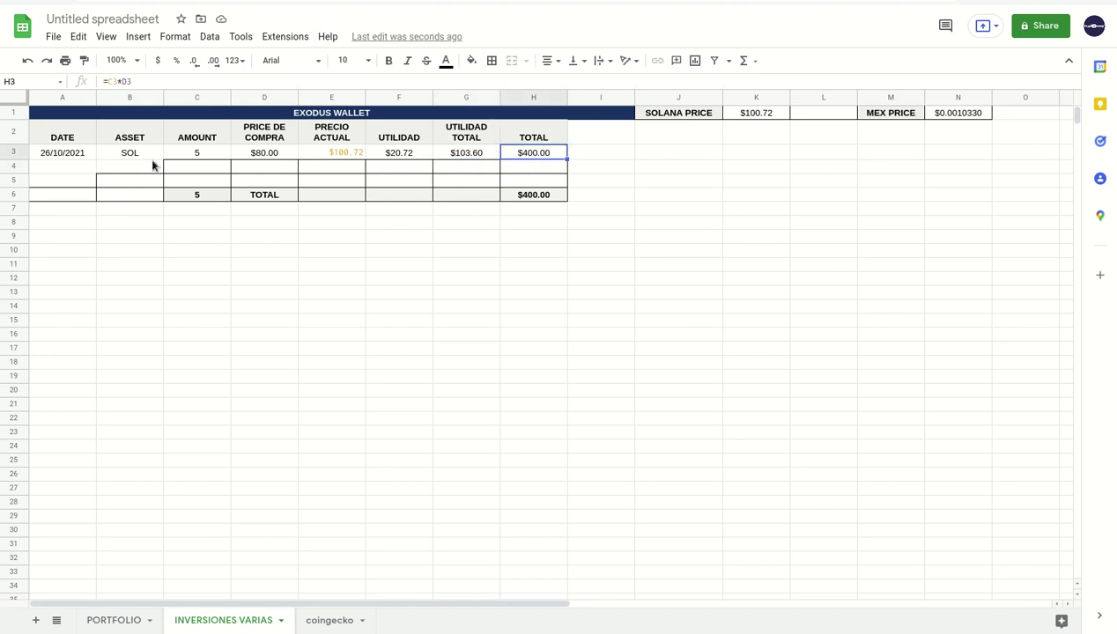
left_click(128, 174)
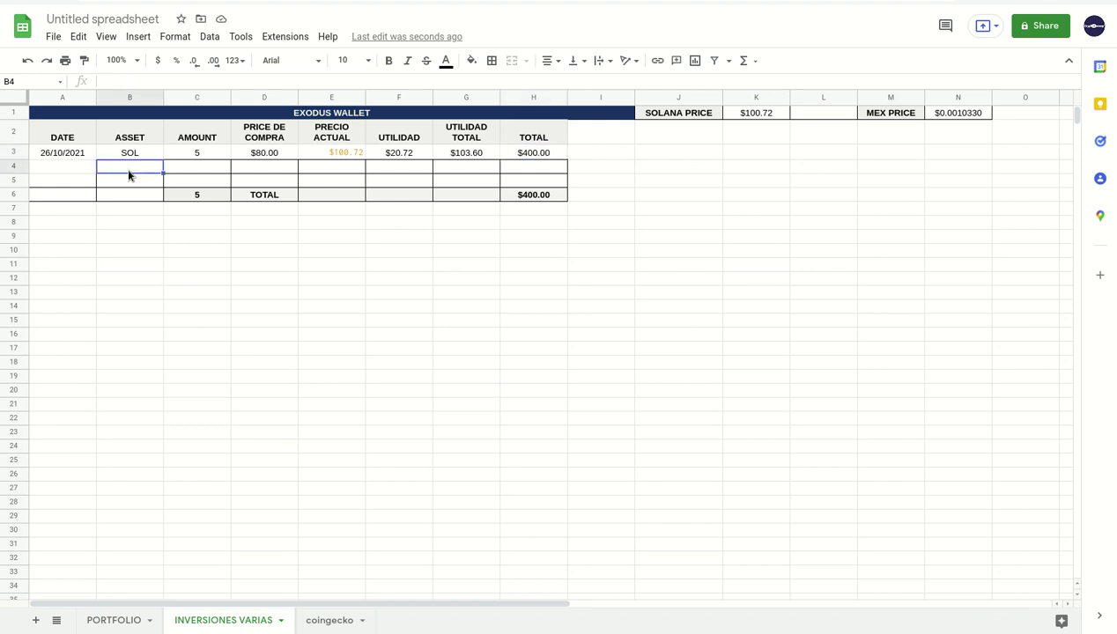
type("LUNA")
key("Tab")
type("5")
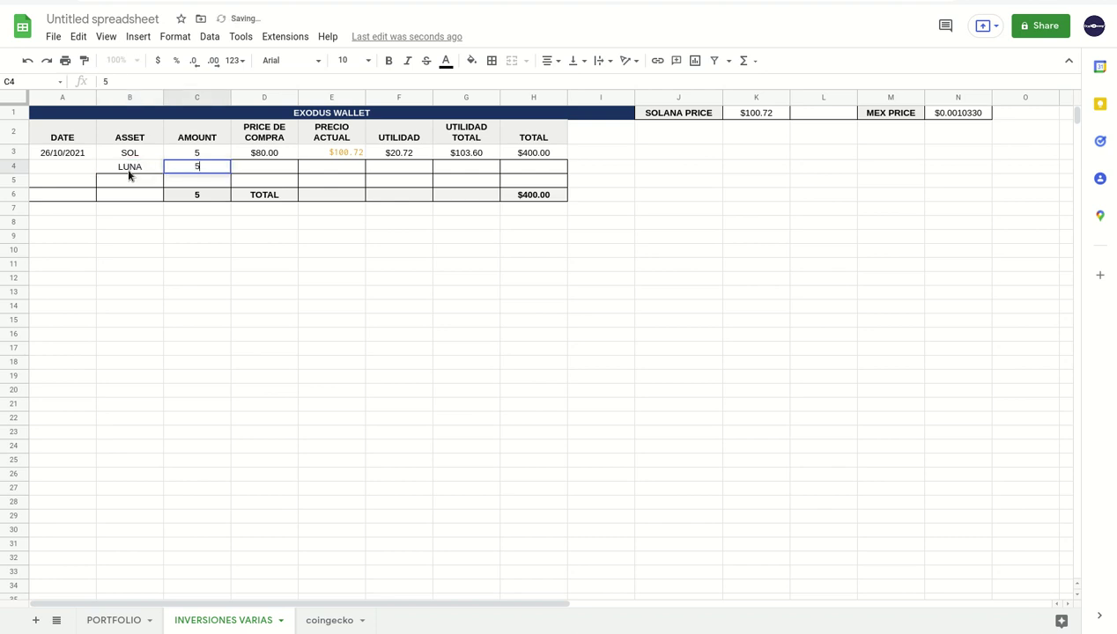
key("Tab")
type("6")
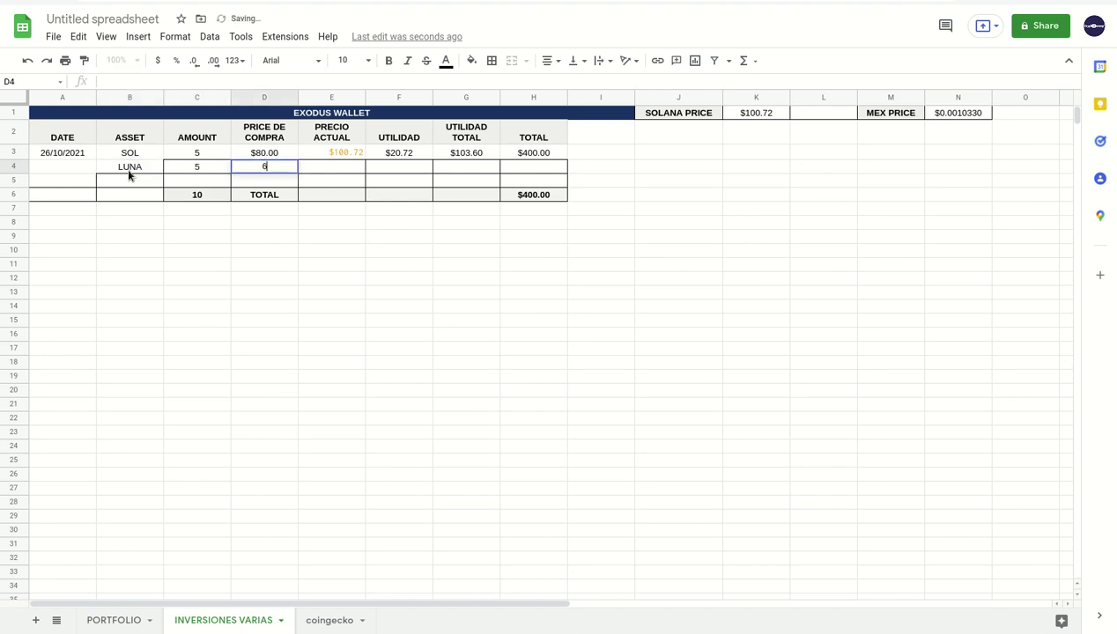
type("0")
key("Tab")
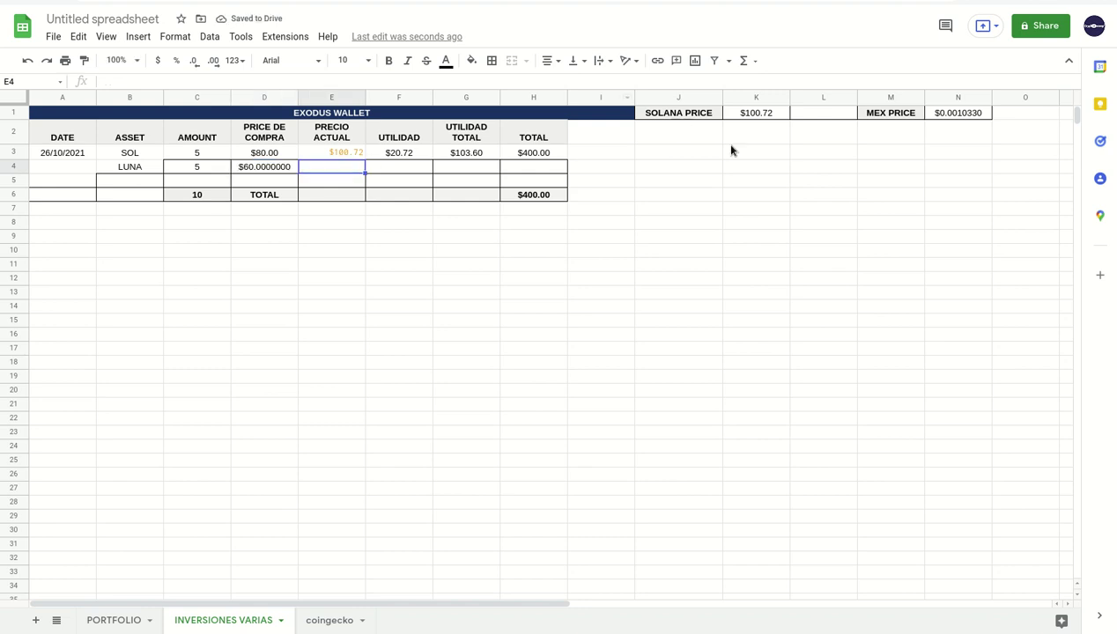
- Rename the MEX PRICE label to LUNA PRICE and link N1 to Terra's price in coingecko F10
left_click(878, 118)
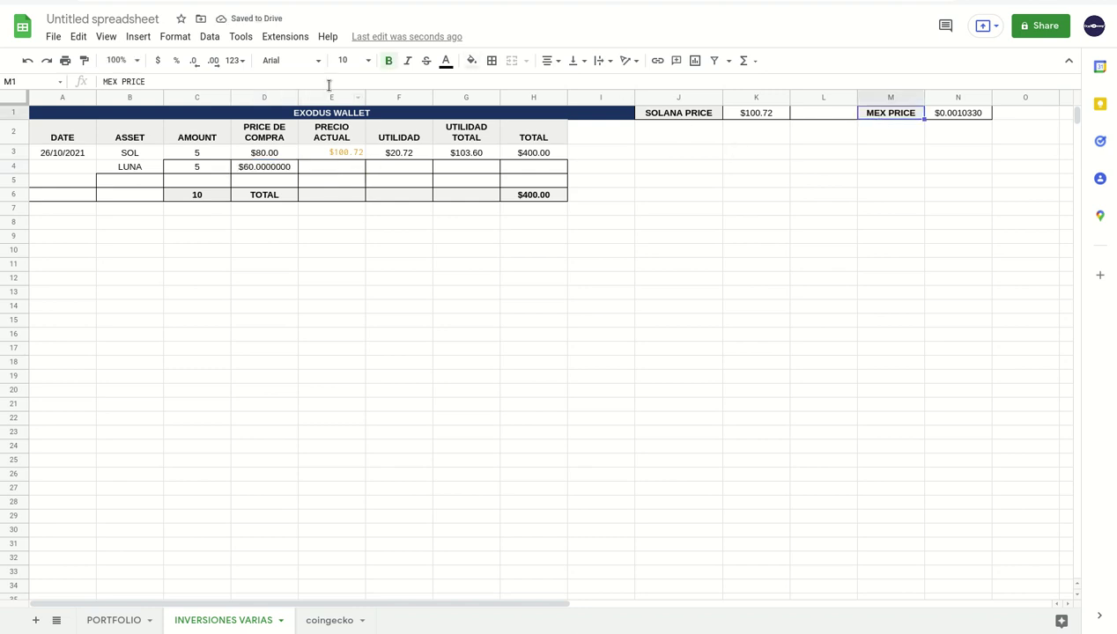
double_click(104, 81)
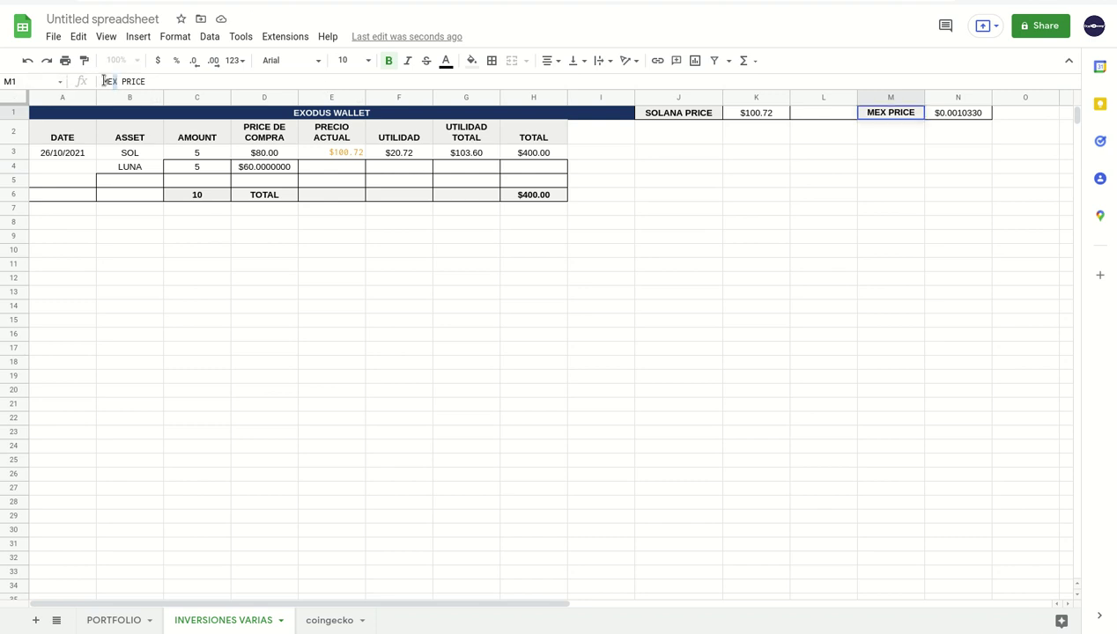
type("LUNA")
key("Tab")
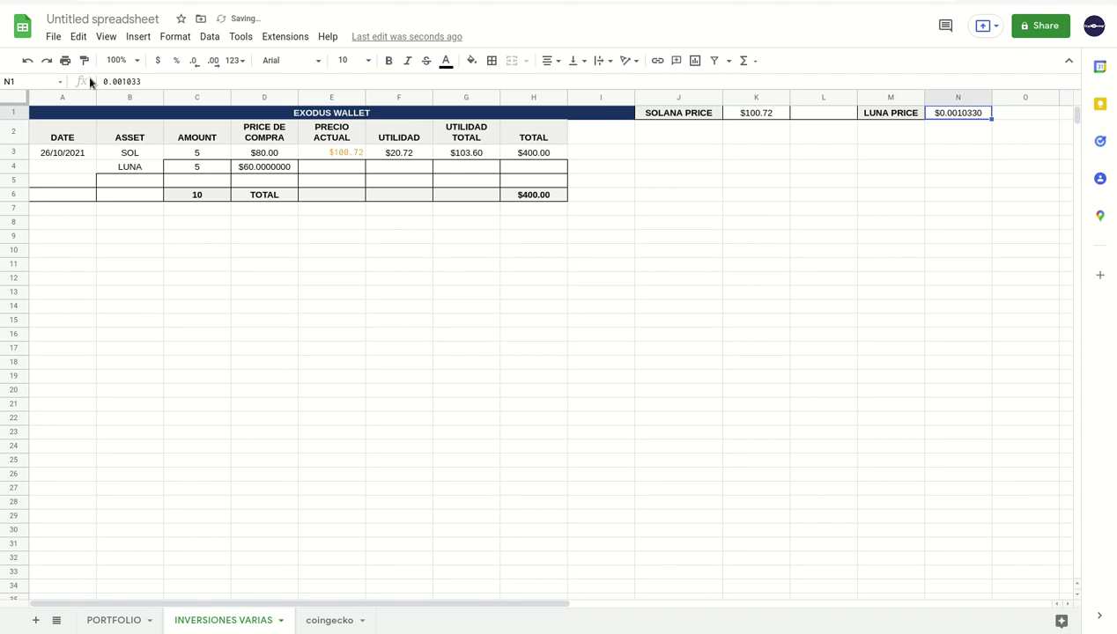
type("=")
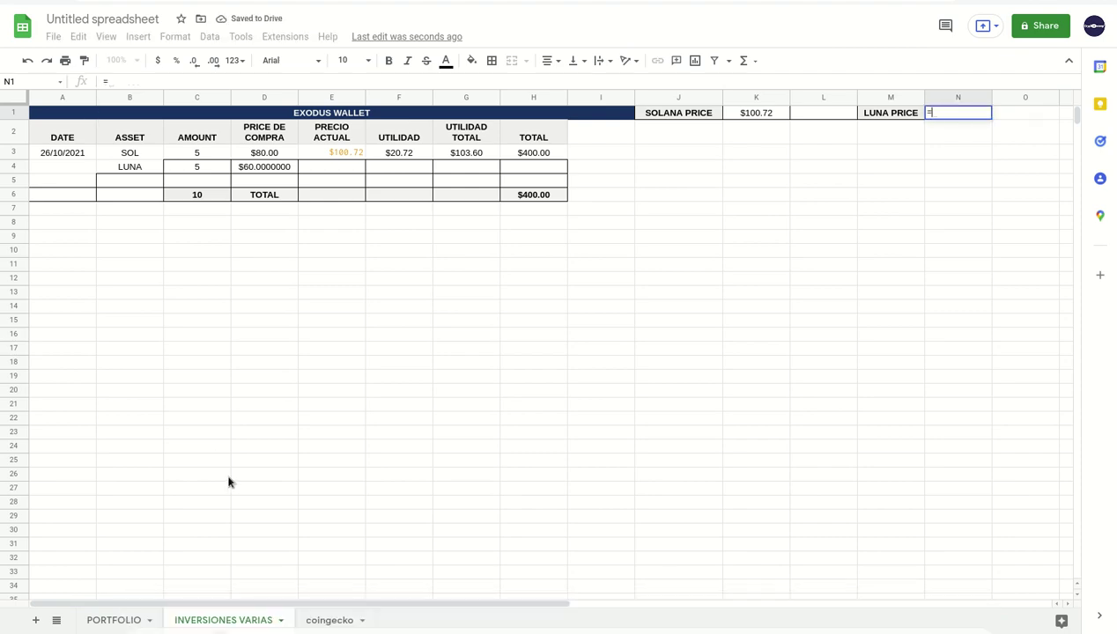
left_click(319, 620)
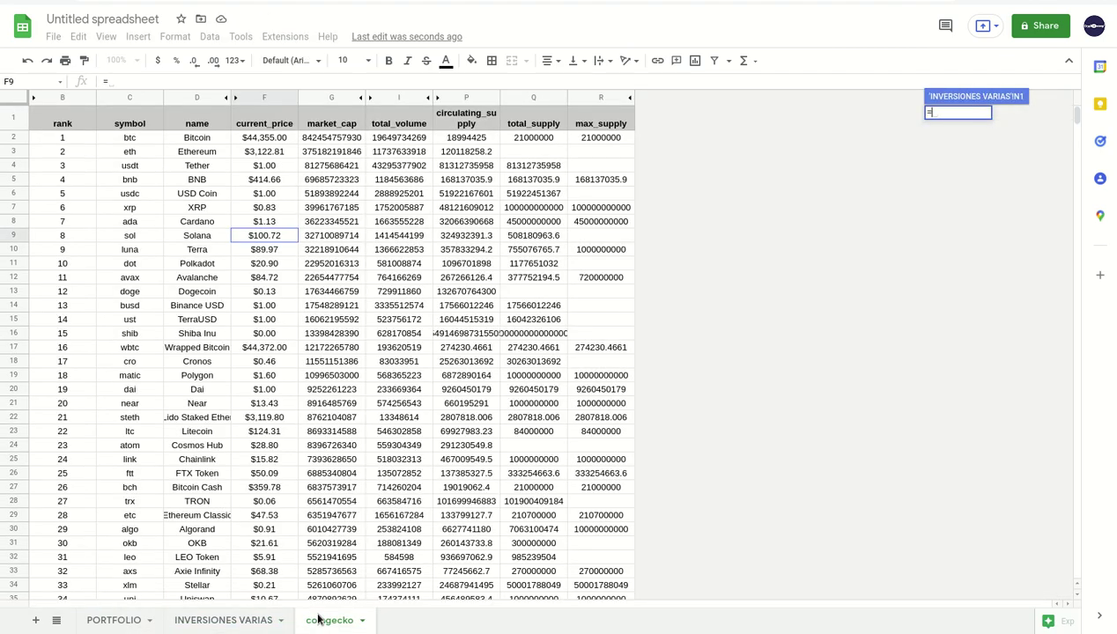
left_click(267, 253)
key("Return")
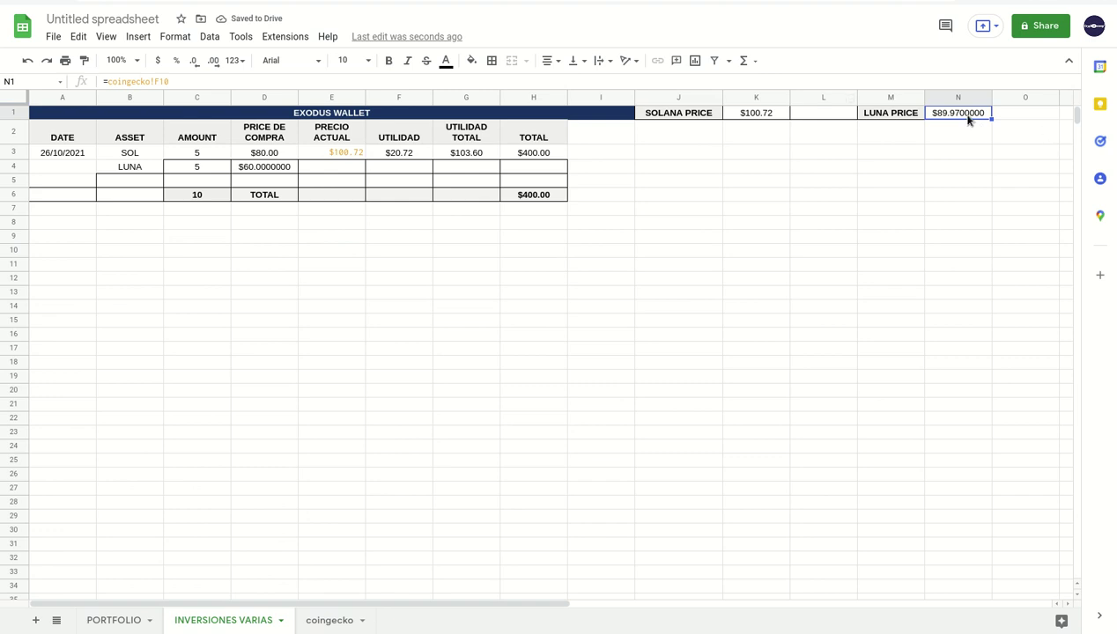
- Reduce the LUNA price in N1 to two decimals, showing $89.97
left_click(195, 63)
left_click(195, 64)
left_click(194, 64)
left_click(194, 64)
left_click(194, 64)
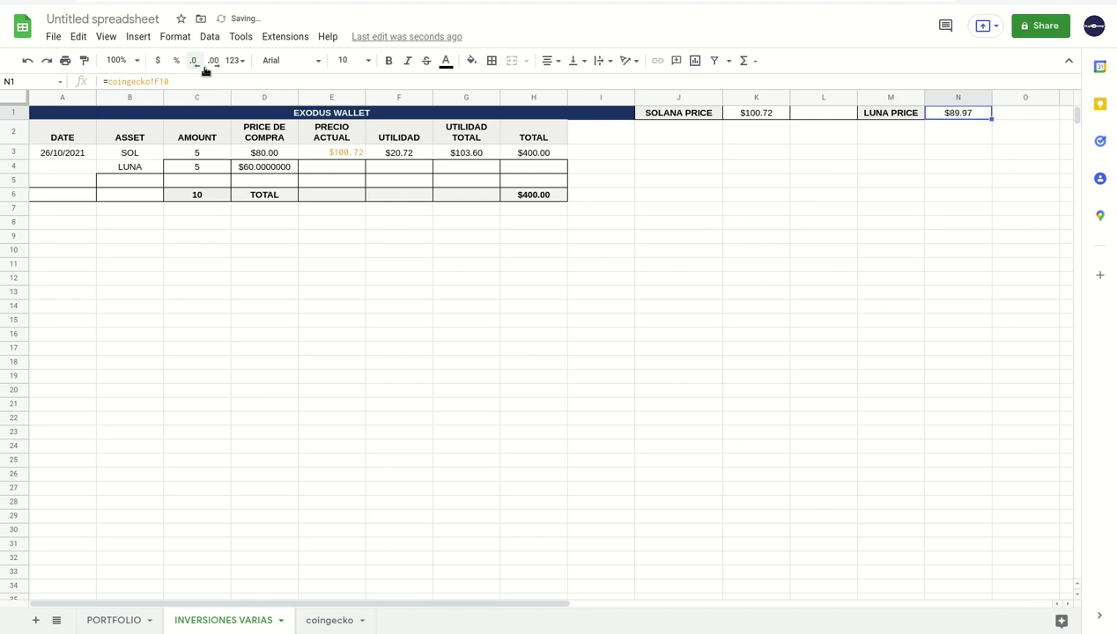
left_click(792, 229)
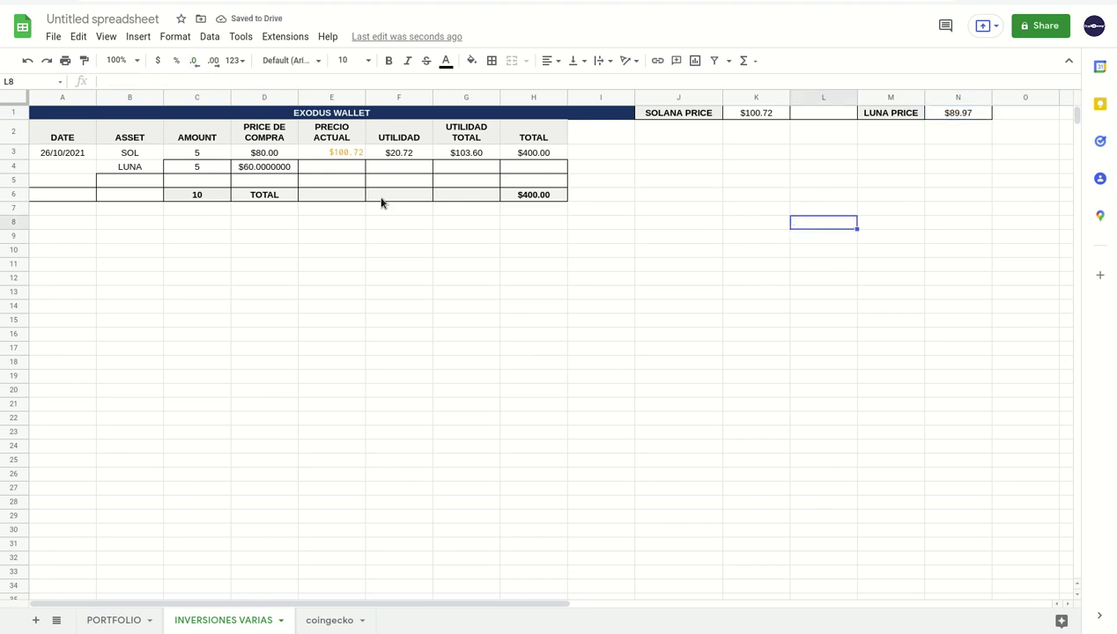
- Keep LUNA's purchase price in D4 at 60 after a mistaken =N1 entry
left_click(263, 169)
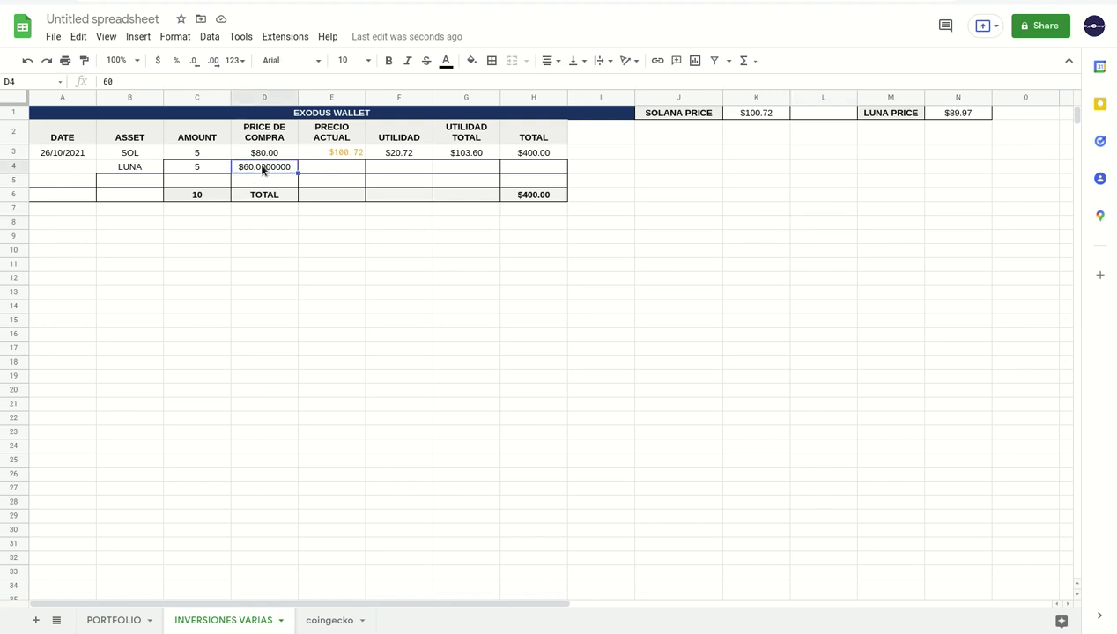
type("=")
left_click(961, 114)
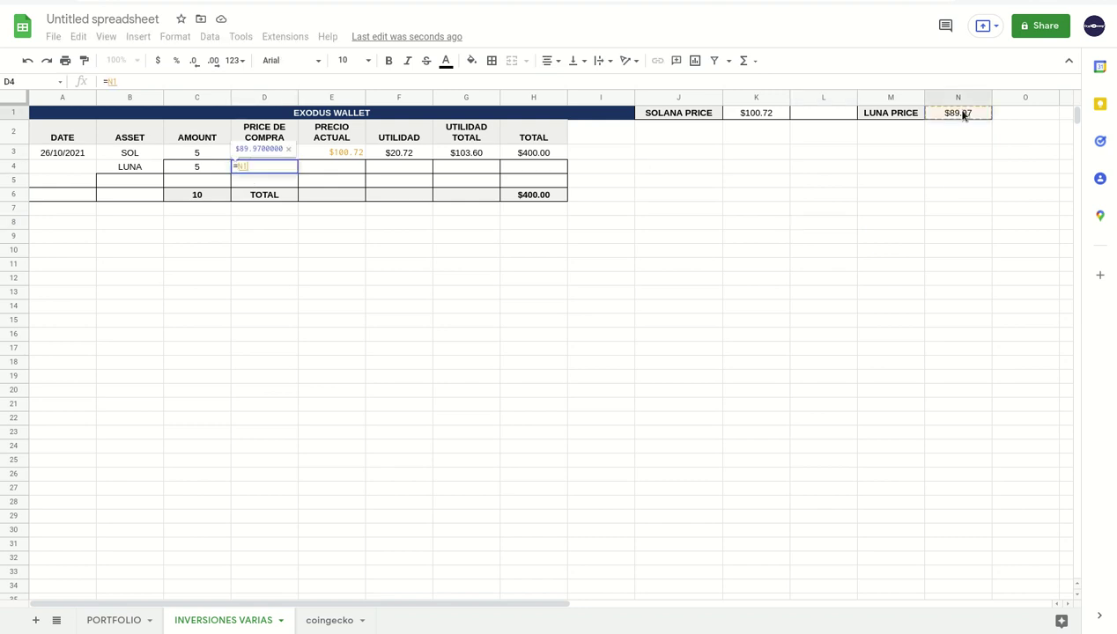
key("Return")
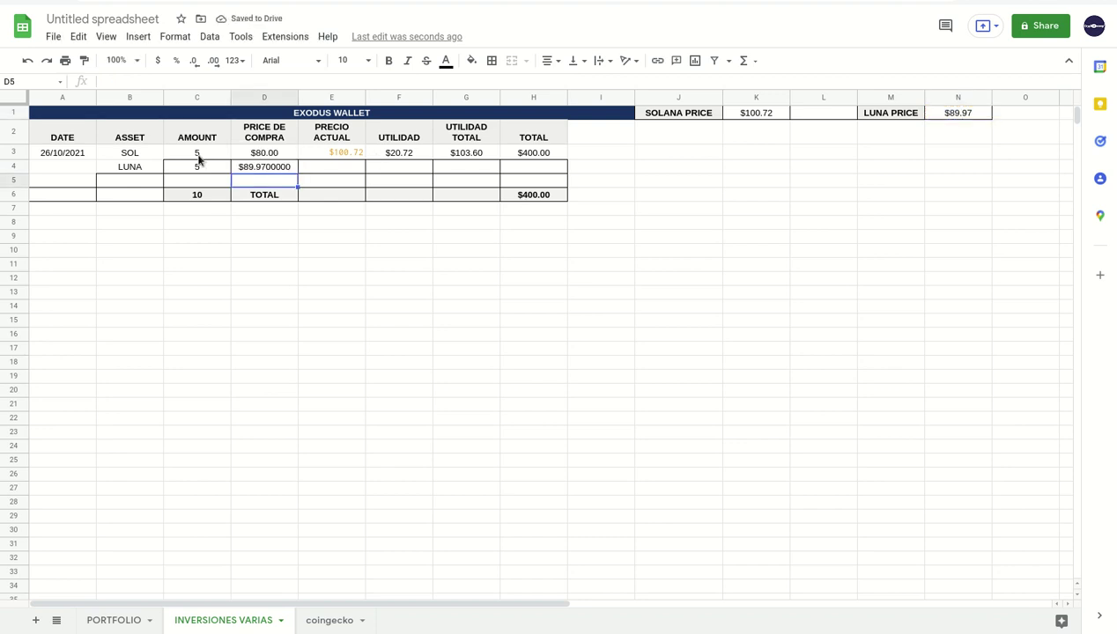
left_click(274, 170)
type("60")
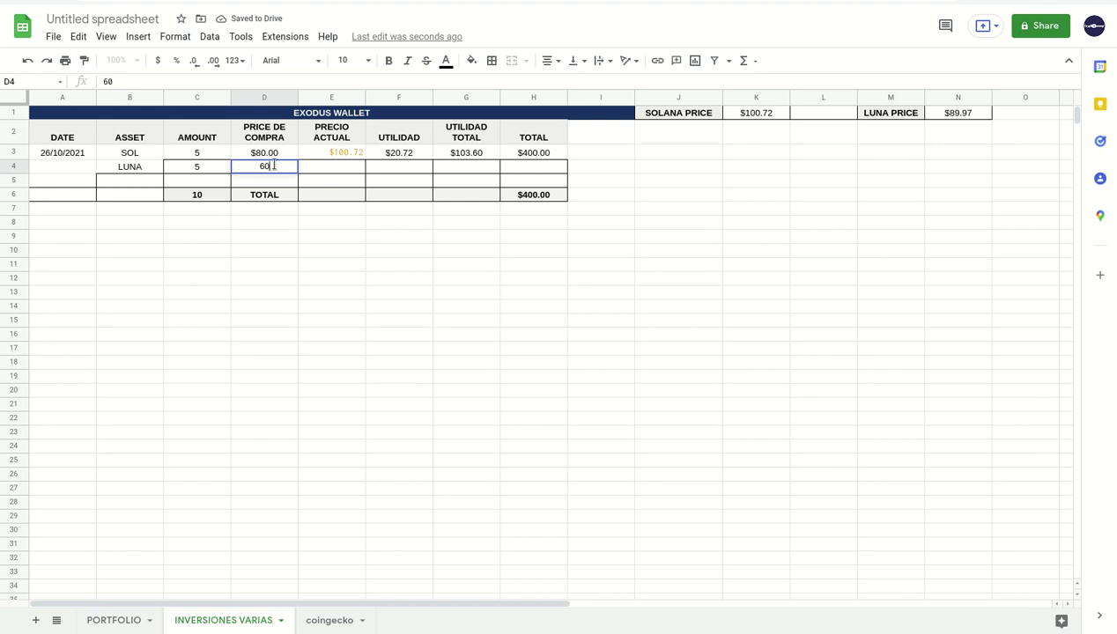
key("Tab")
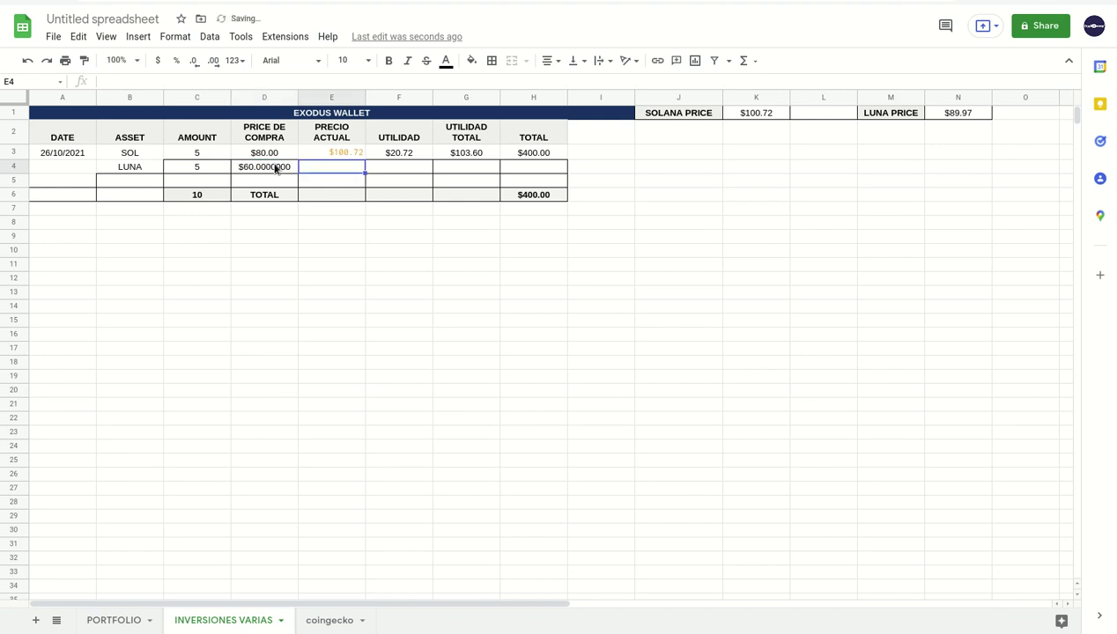
- Set LUNA's current price in E4 to =N1, showing $89.97
type("=")
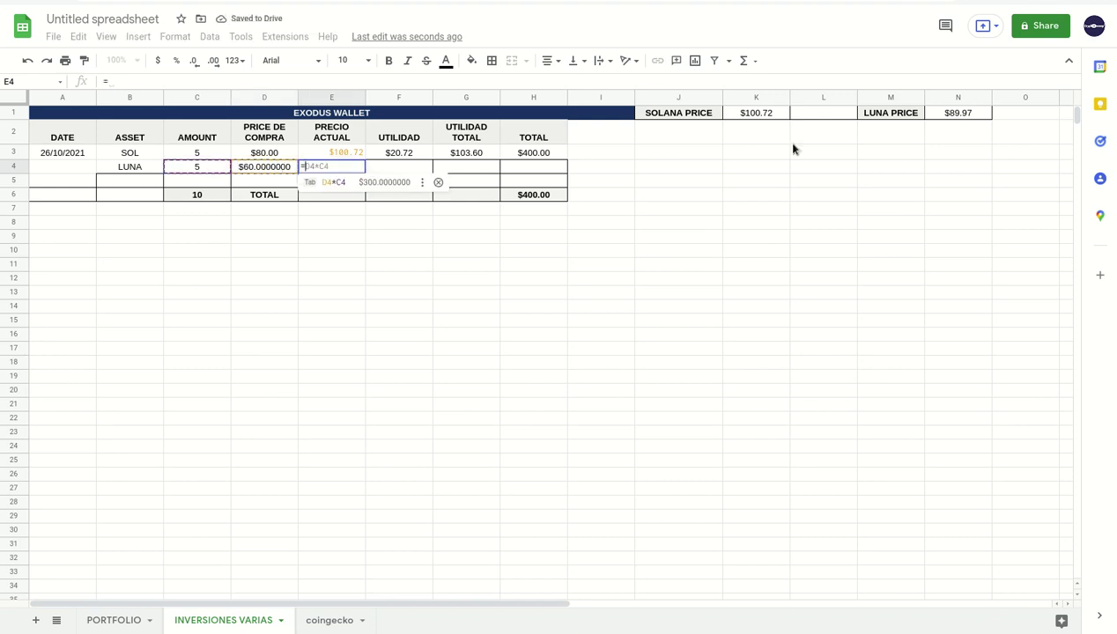
left_click(950, 118)
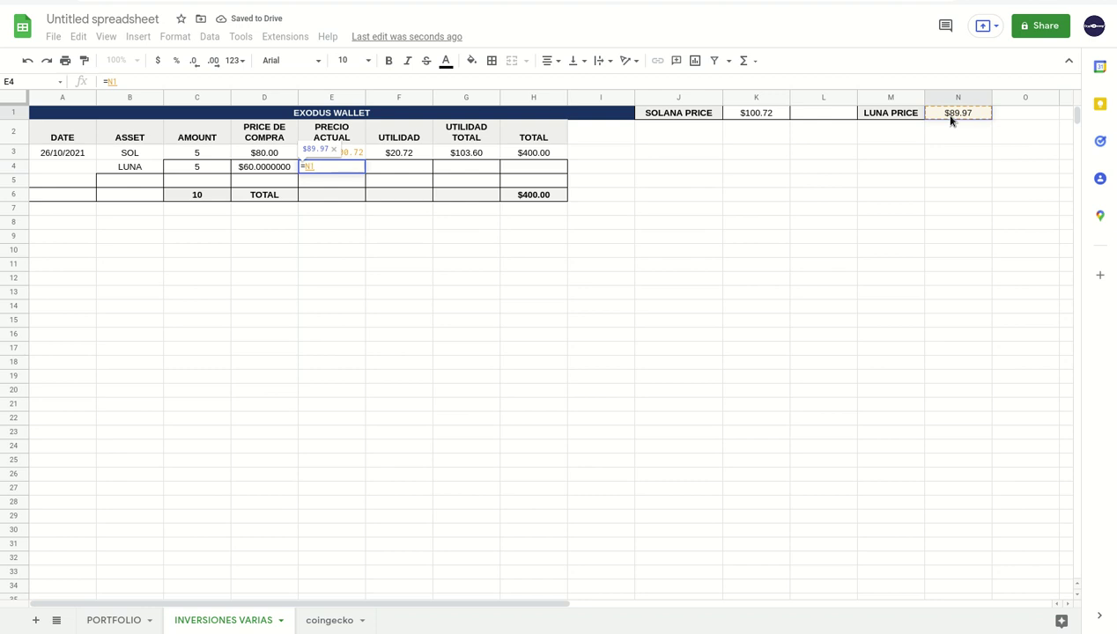
key("Return")
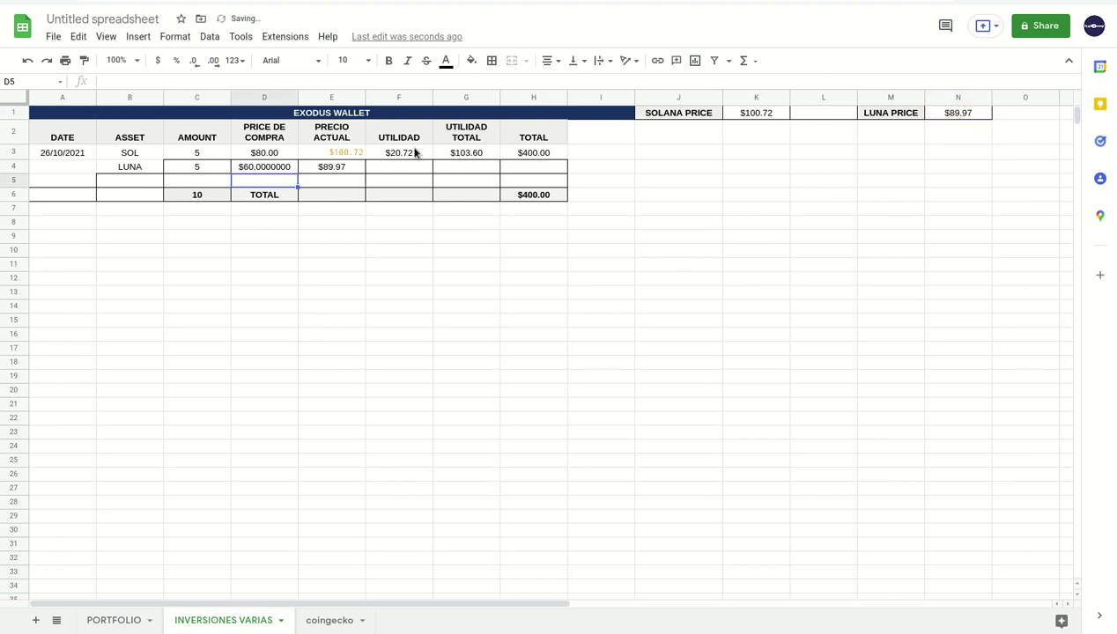
- Copy the UTILIDAD, UTILIDAD TOTAL and TOTAL formulas down to LUNA's row 4
left_click(416, 153)
left_click_drag(431, 158, 432, 167)
left_click(469, 154)
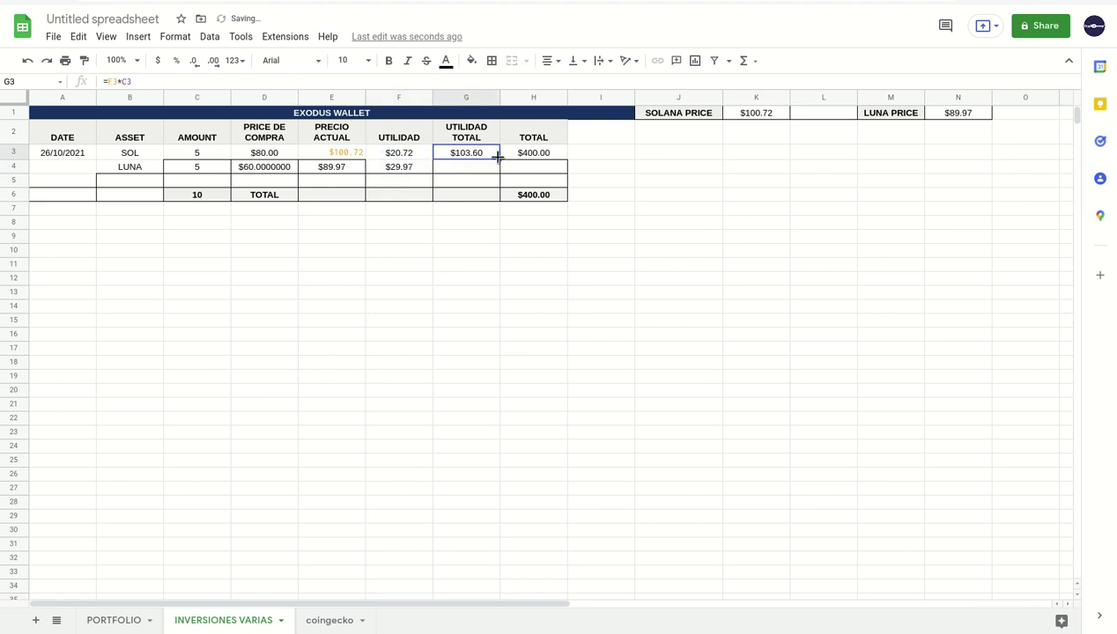
left_click_drag(498, 157, 498, 167)
left_click(547, 154)
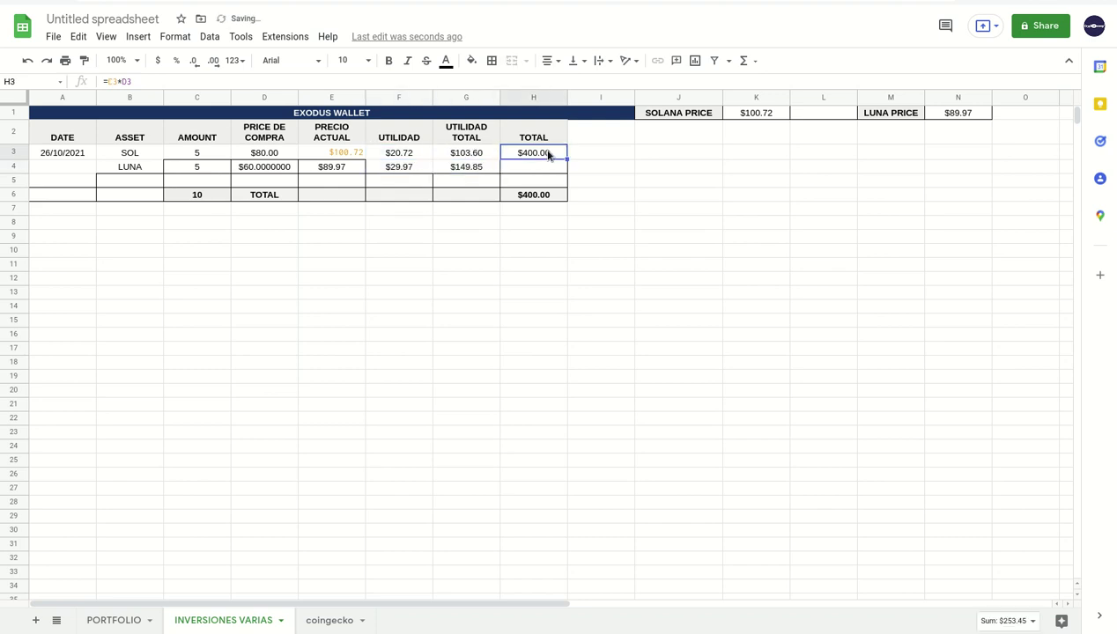
left_click_drag(566, 157, 566, 169)
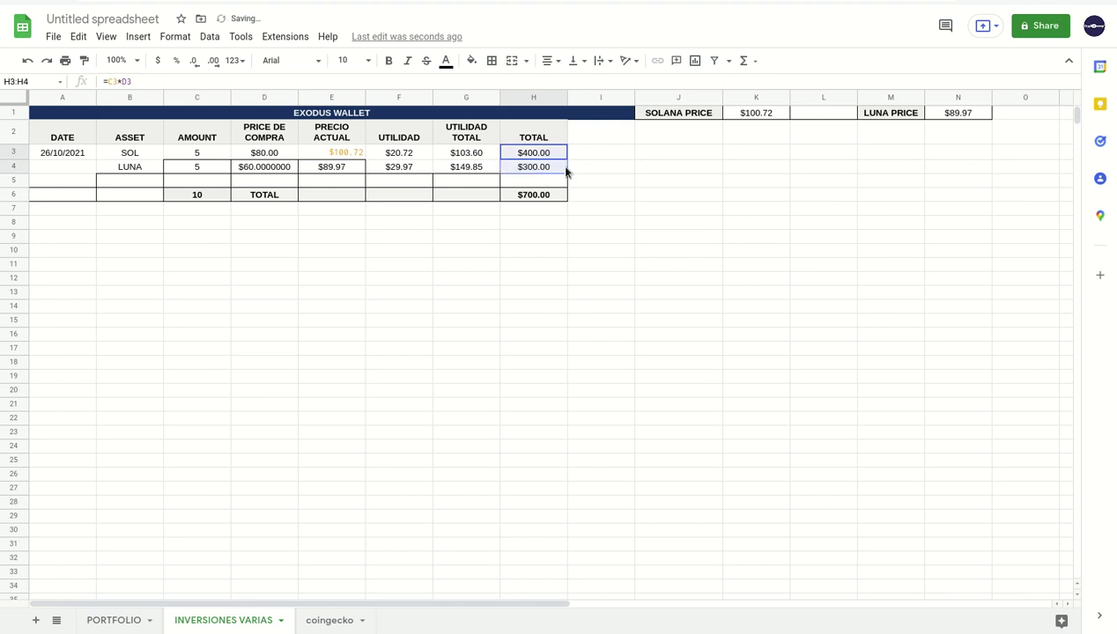
left_click(519, 365)
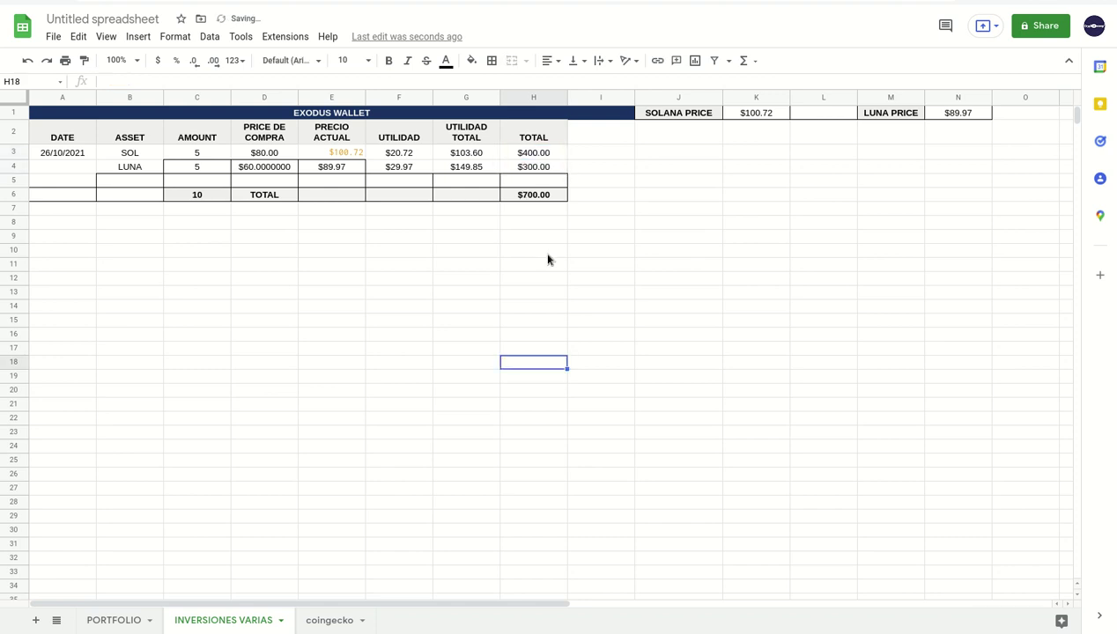
left_click(533, 198)
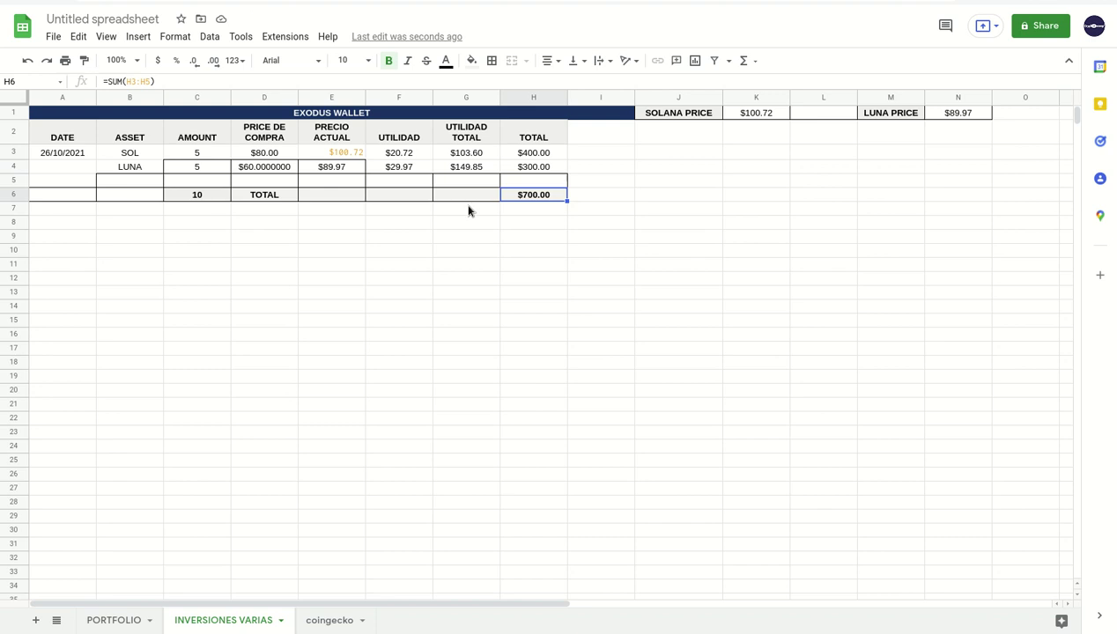
- Replace the D6 TOTAL label with =SUM(D3:D5), totalling purchase prices to $140.00
left_click(266, 199)
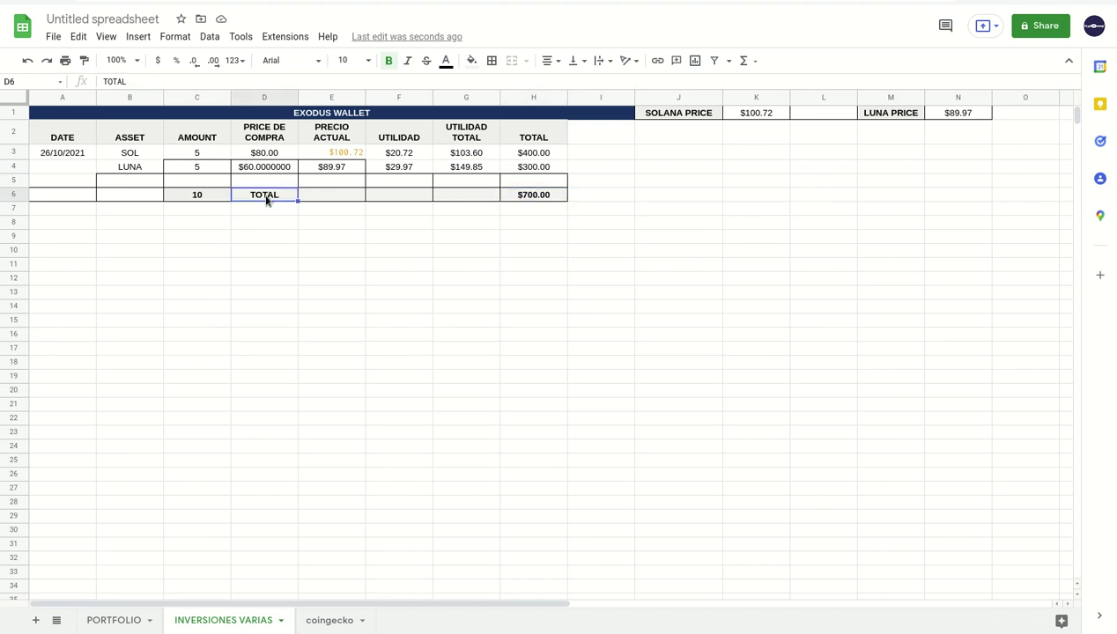
key("Delete")
type("=")
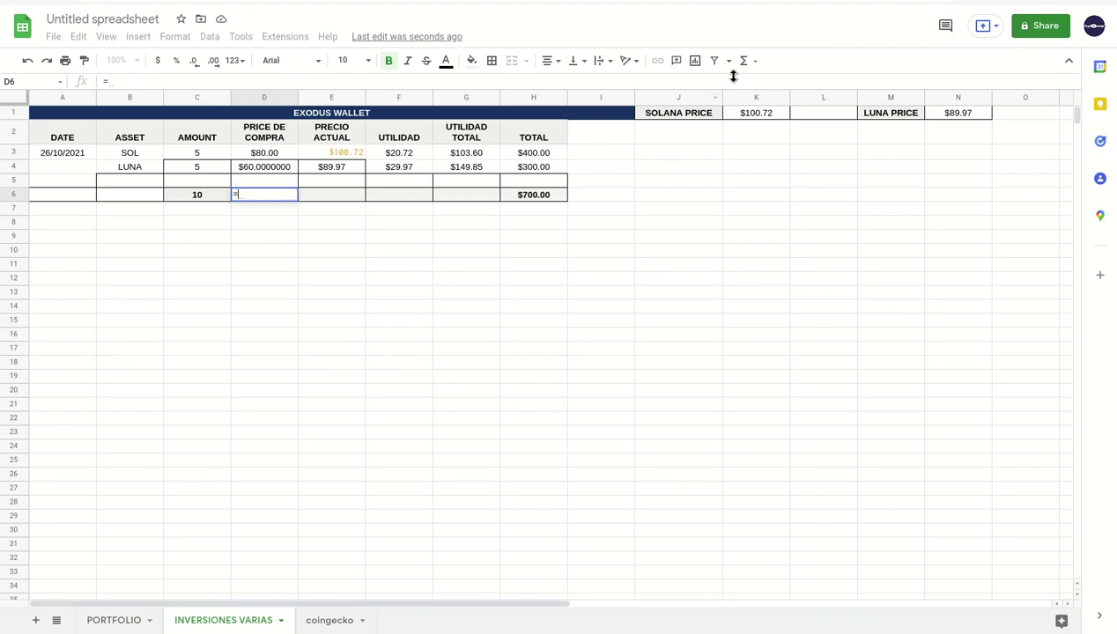
left_click(755, 62)
left_click(760, 85)
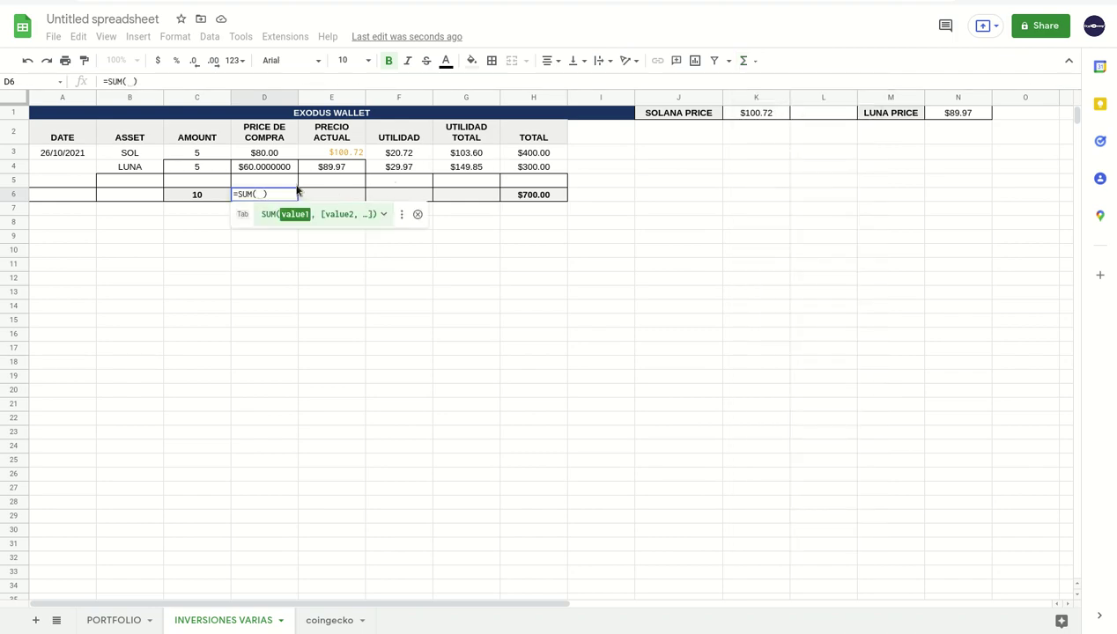
left_click_drag(274, 153, 273, 180)
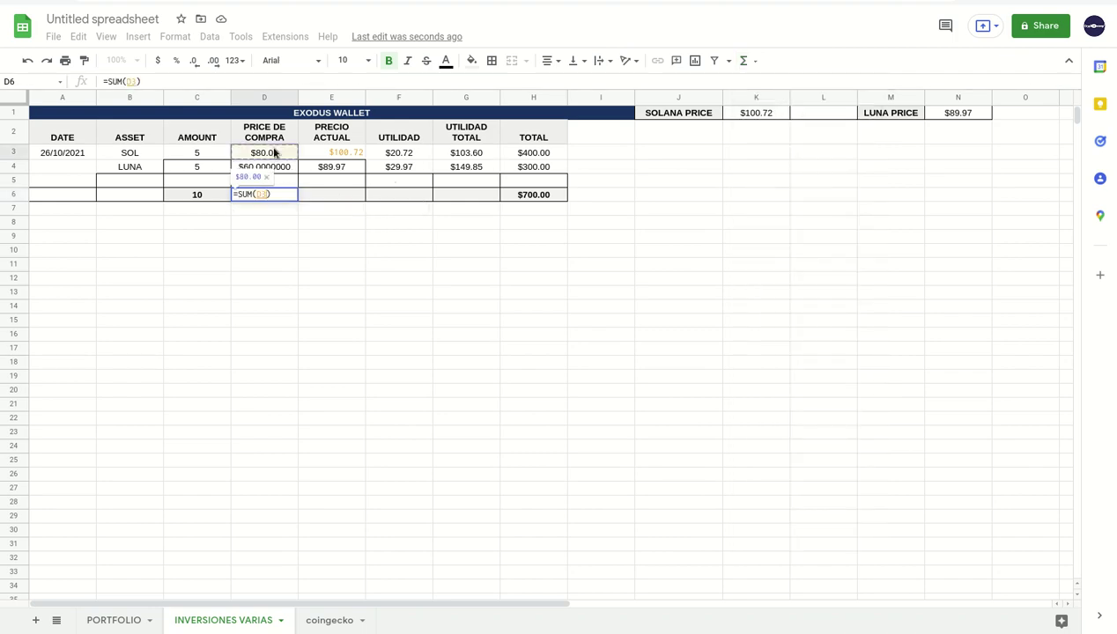
key("Return")
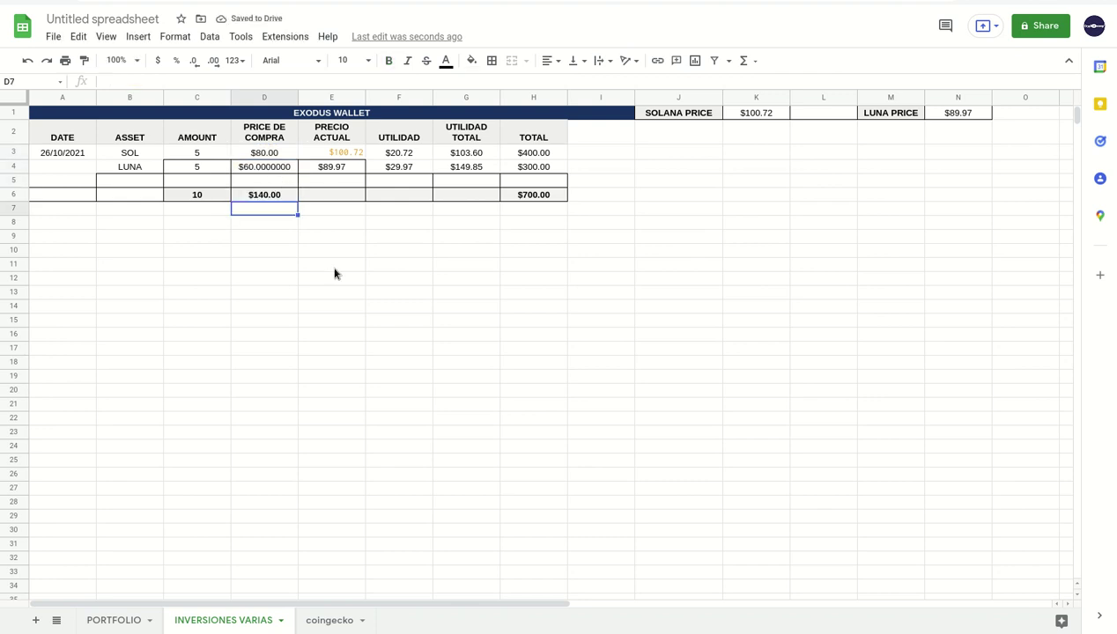
- Sum G3:G4 in G6 for a total profit of $253.45
left_click(534, 199)
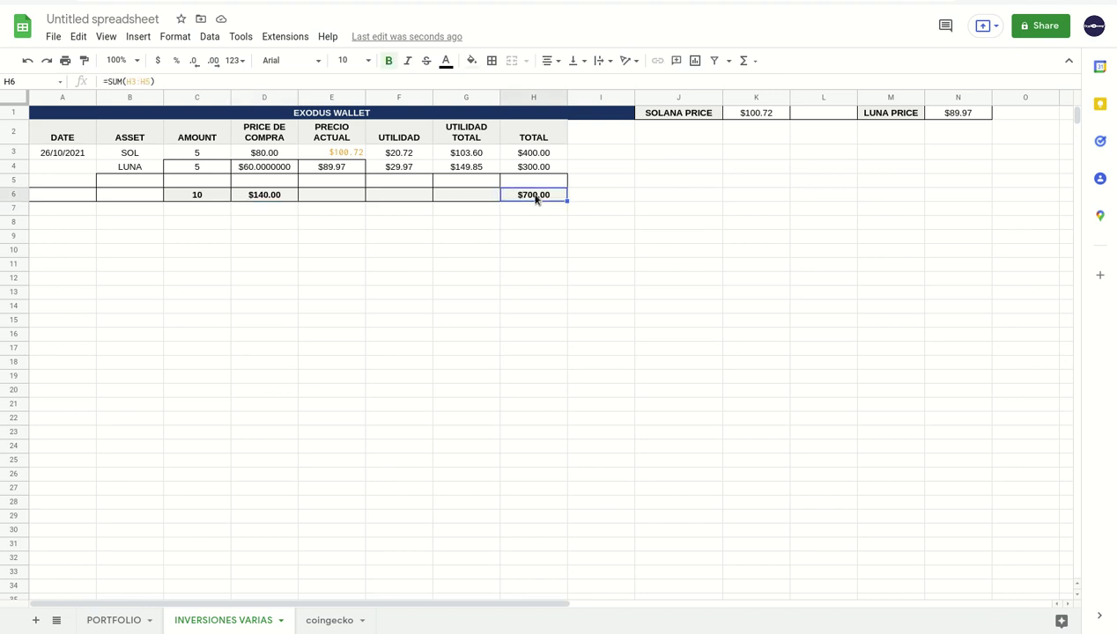
left_click(469, 156)
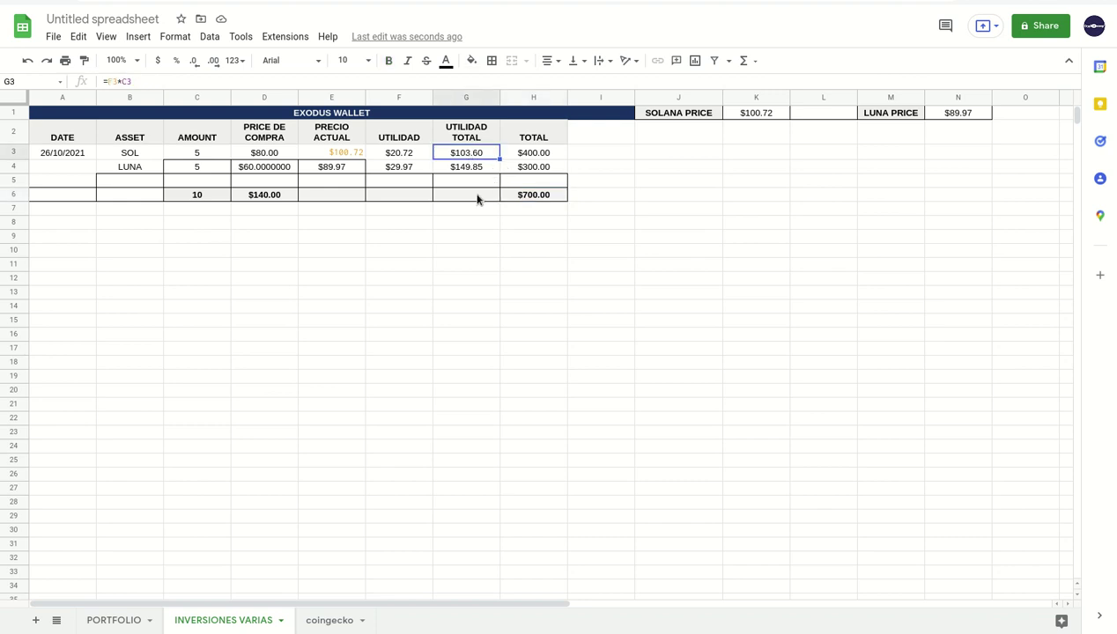
left_click(476, 199)
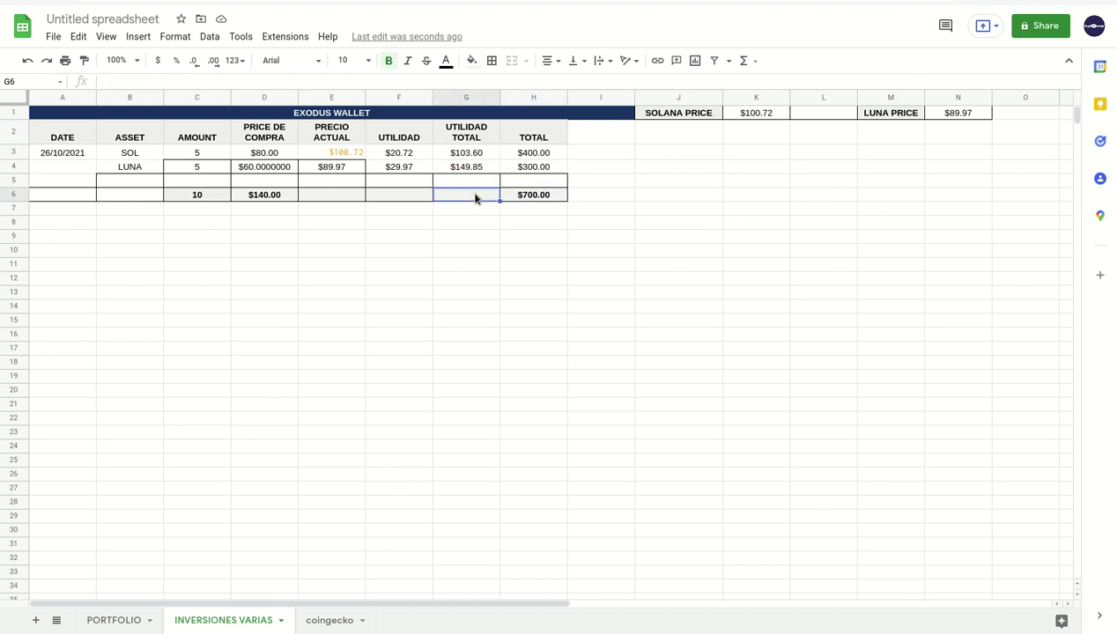
left_click(743, 60)
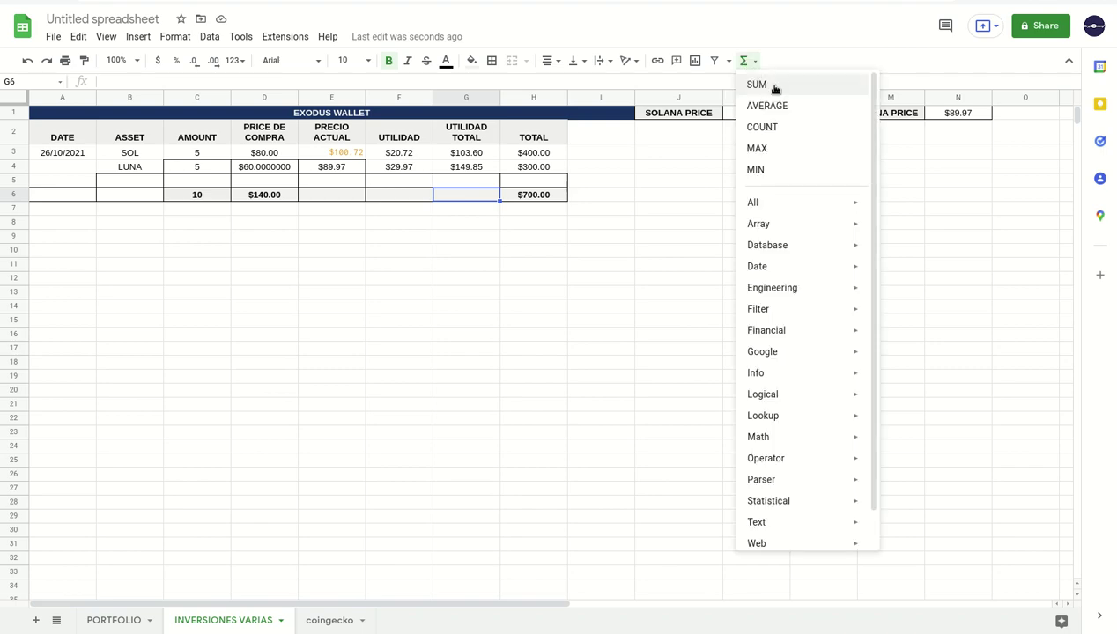
left_click(773, 84)
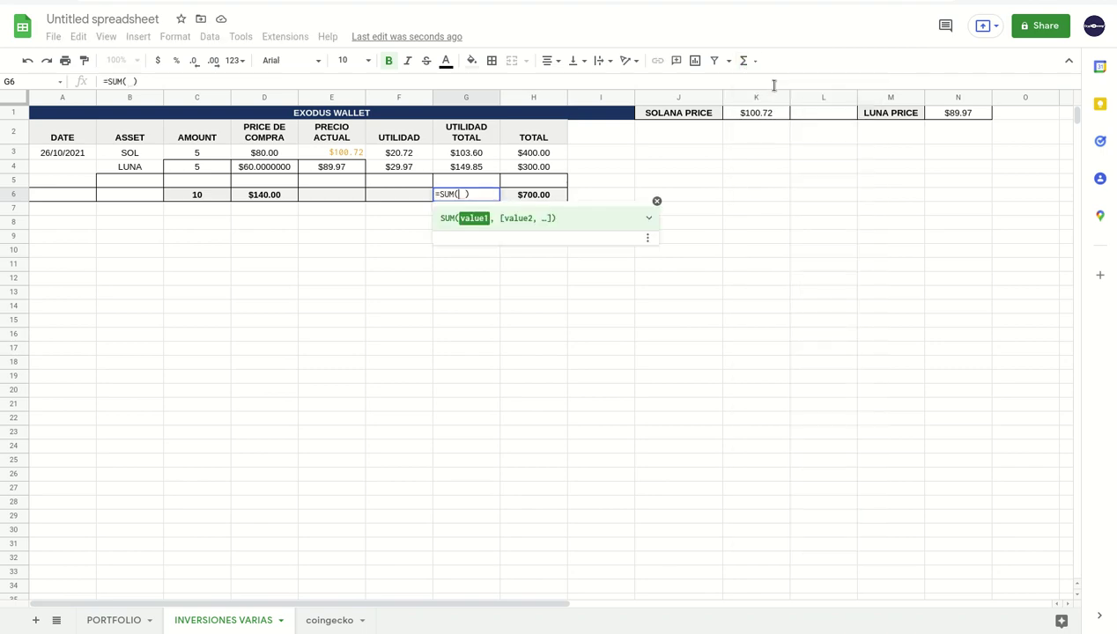
left_click(475, 157)
left_click_drag(475, 155, 475, 173)
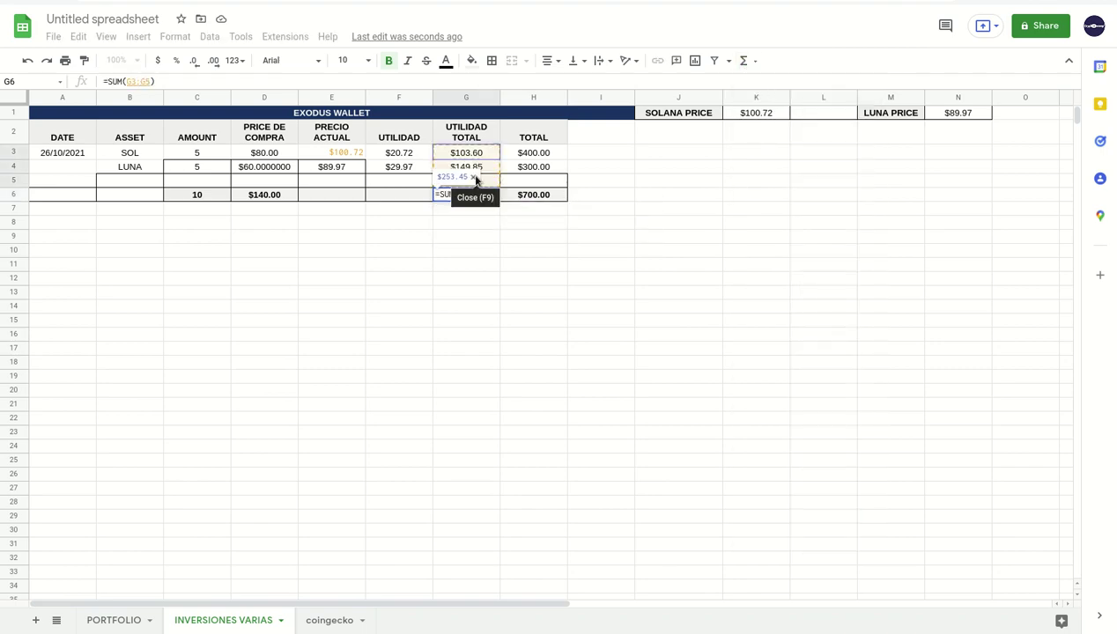
key("Return")
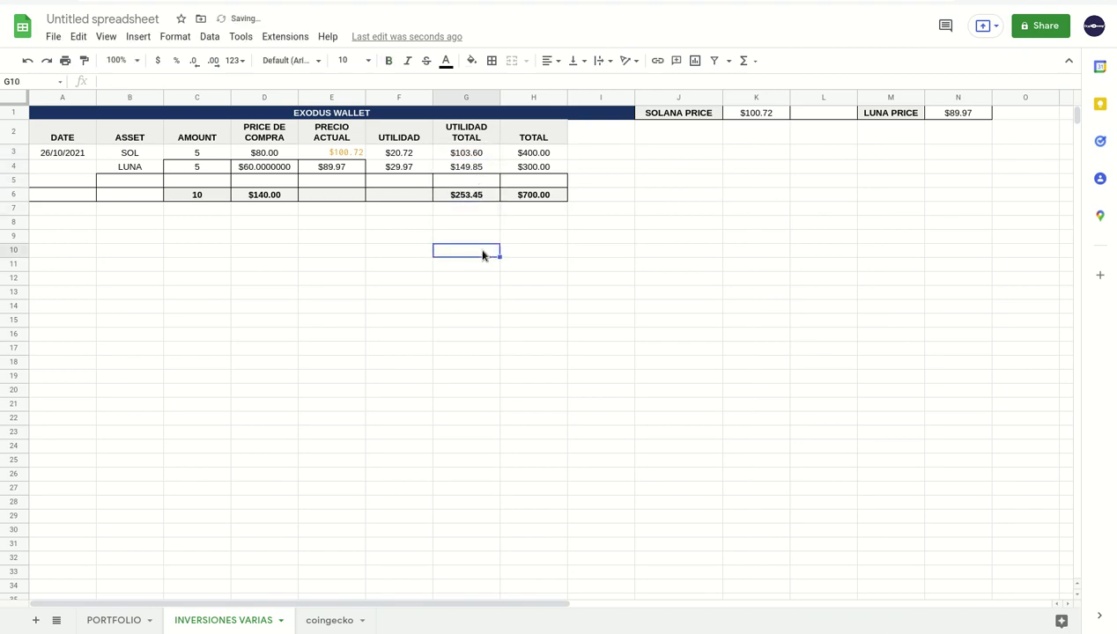
- Clear the formatting from SOL's current price cell E3
left_click(321, 153)
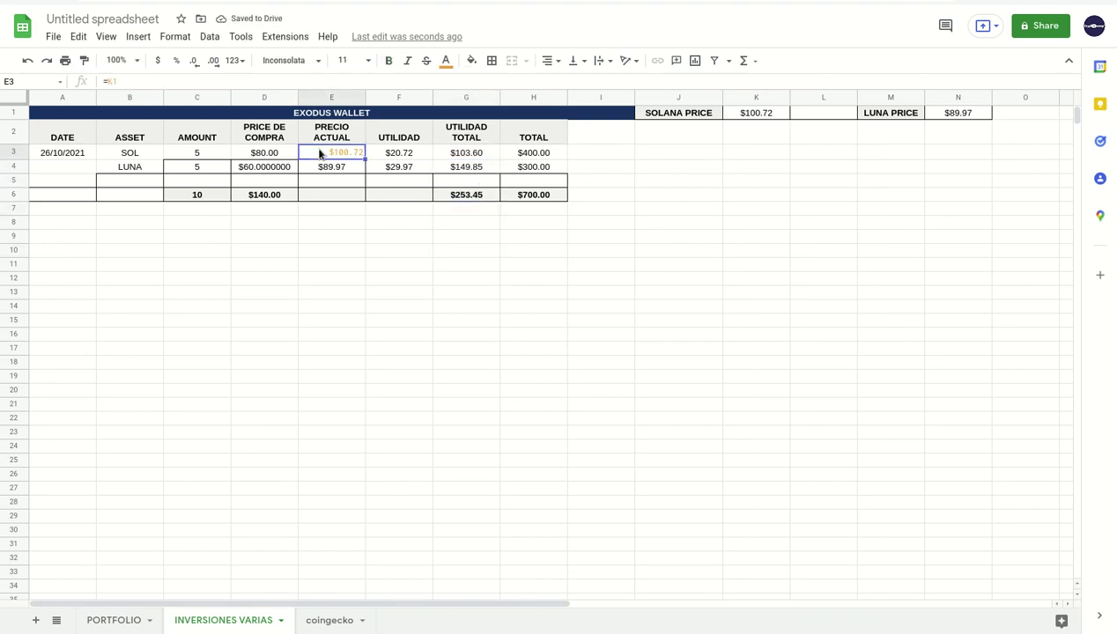
left_click(175, 37)
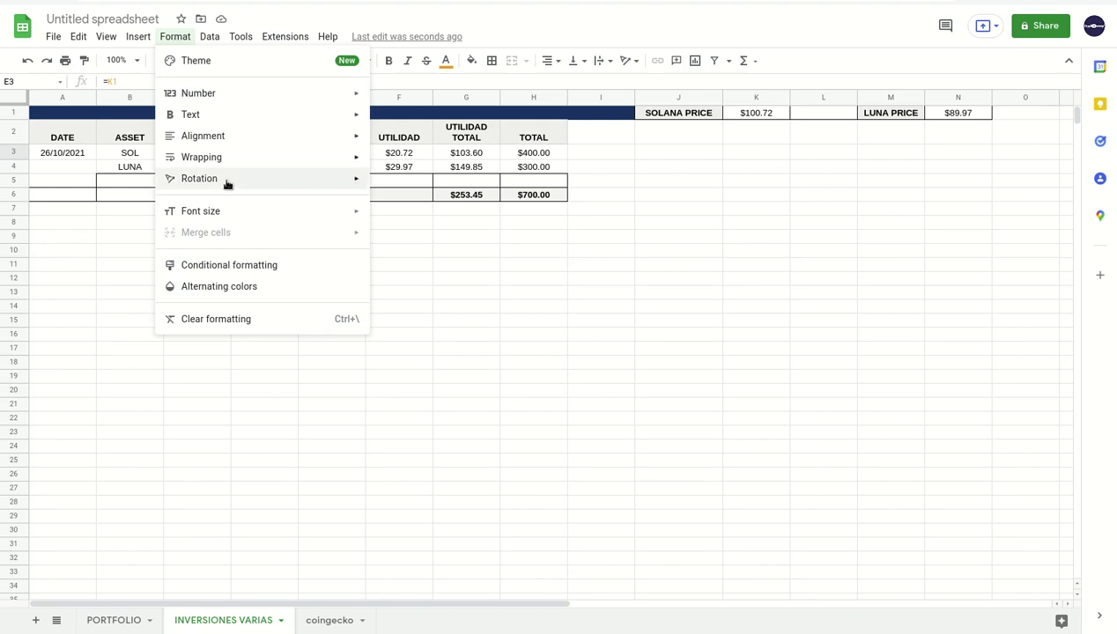
mouse_move(256, 215)
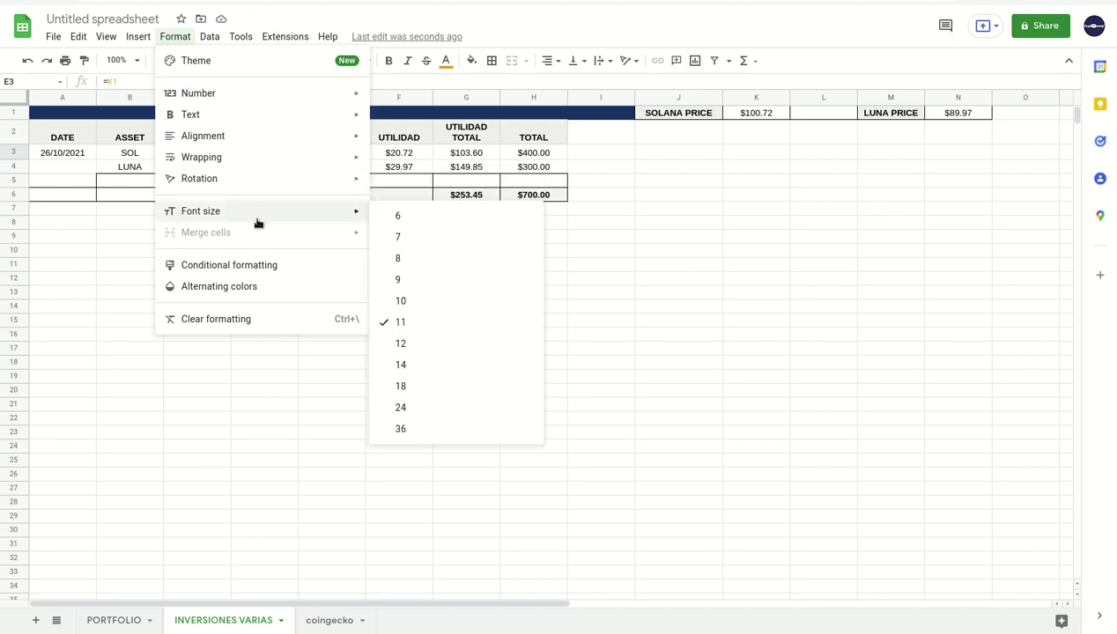
left_click(242, 319)
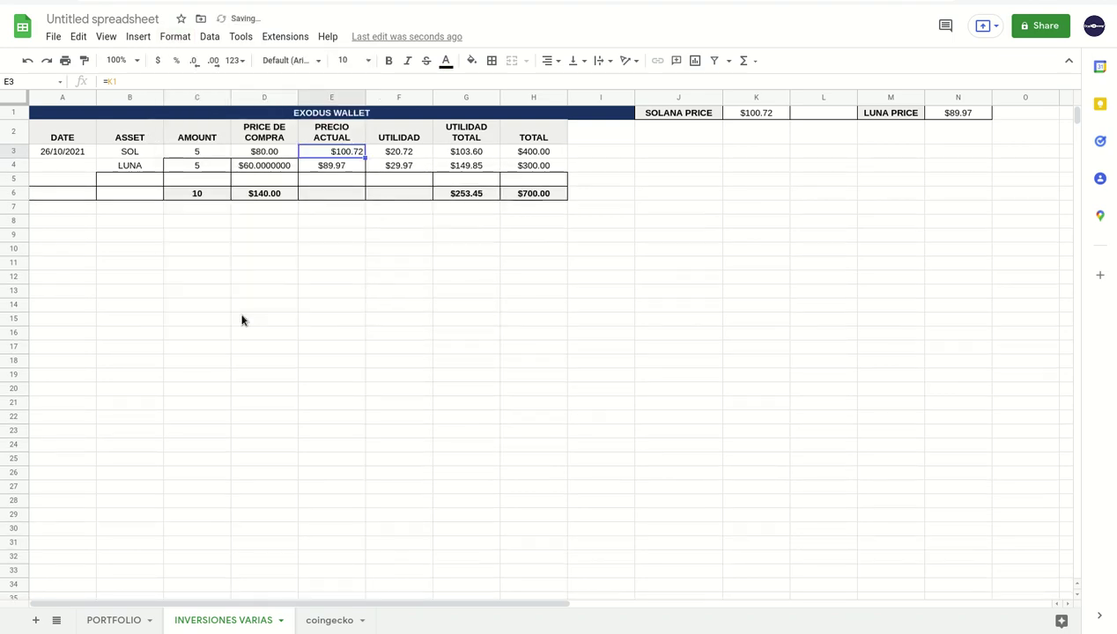
- Center the contents of every cell on the sheet
left_click(11, 99)
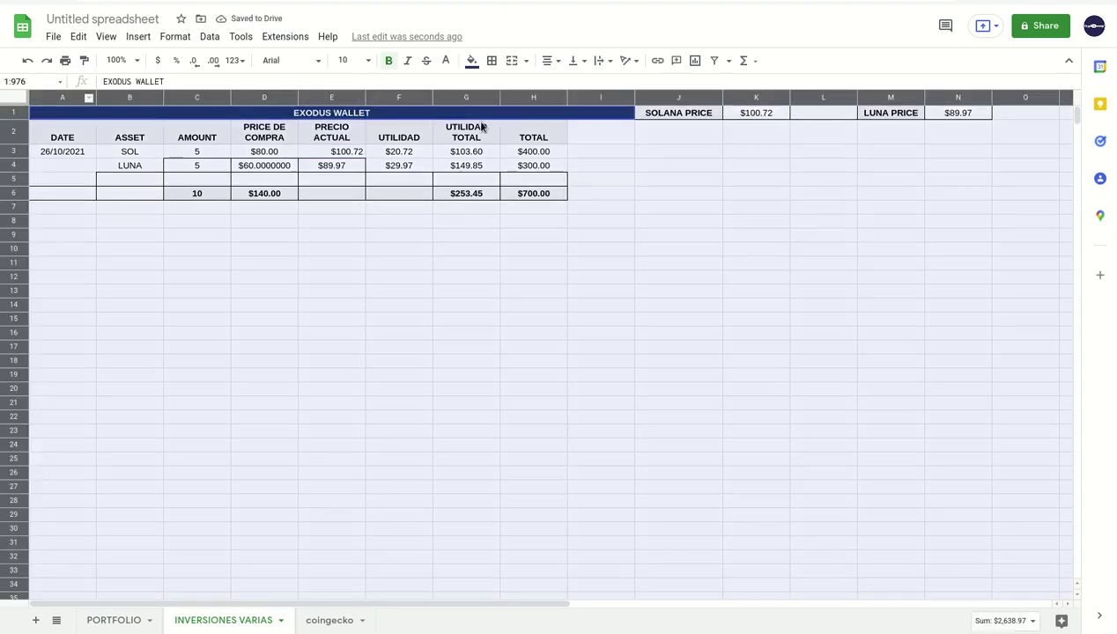
left_click(561, 61)
left_click(565, 82)
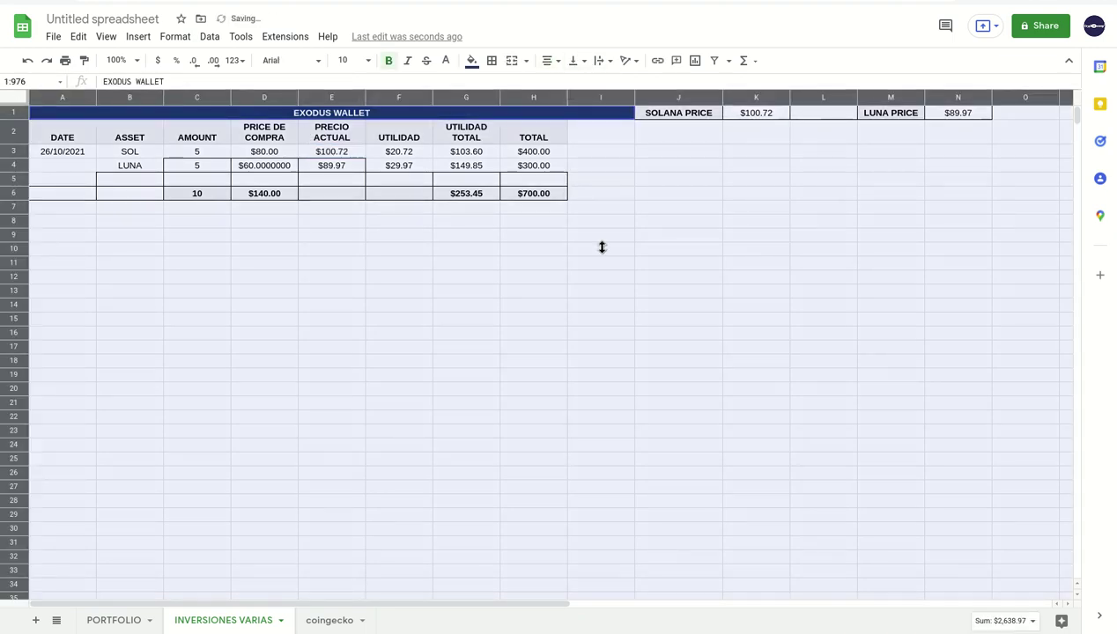
left_click(577, 295)
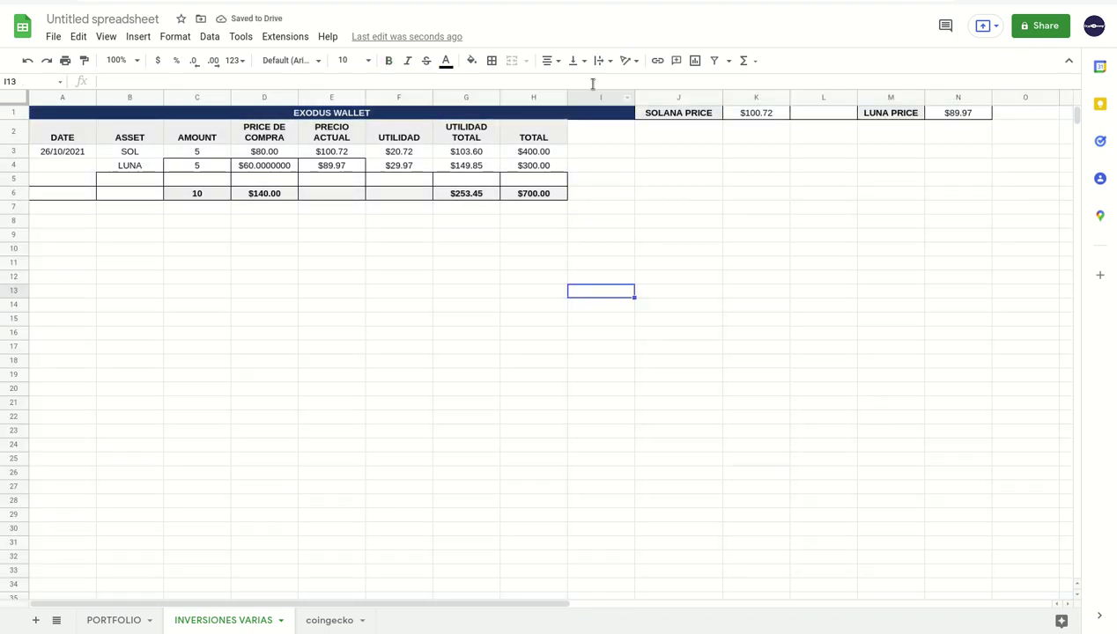
- Apply all borders to the Exodus Wallet table A2:H6
left_click(598, 112)
right_click(598, 112)
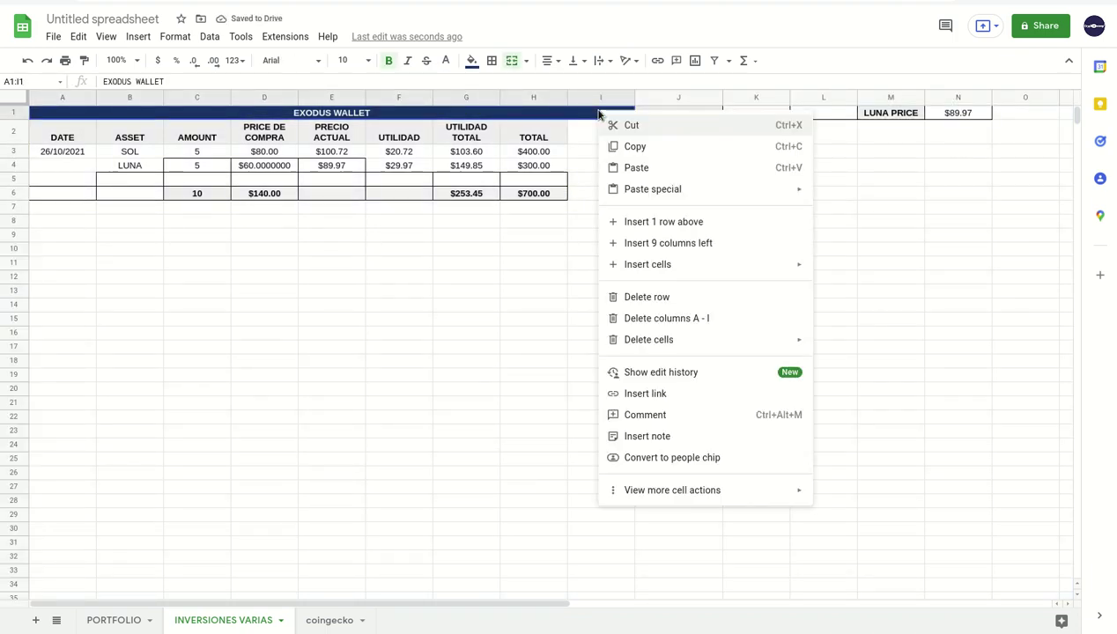
left_click(229, 351)
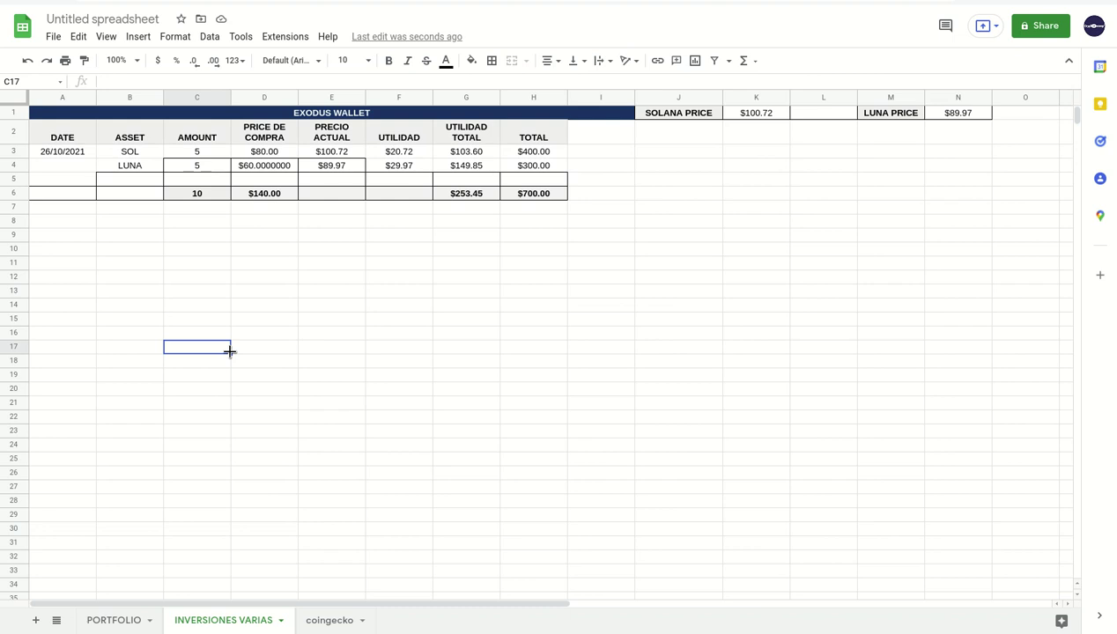
left_click(69, 155)
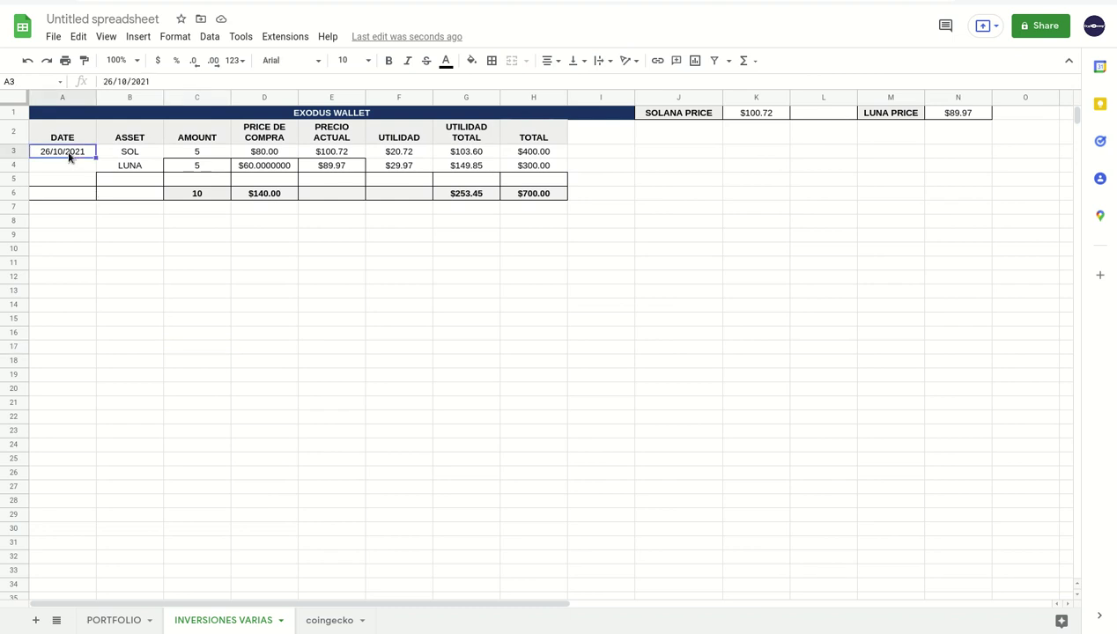
key("shift+Right")
key("shift+Right")
key("shift+Right")
key("shift+Right")
key("Up")
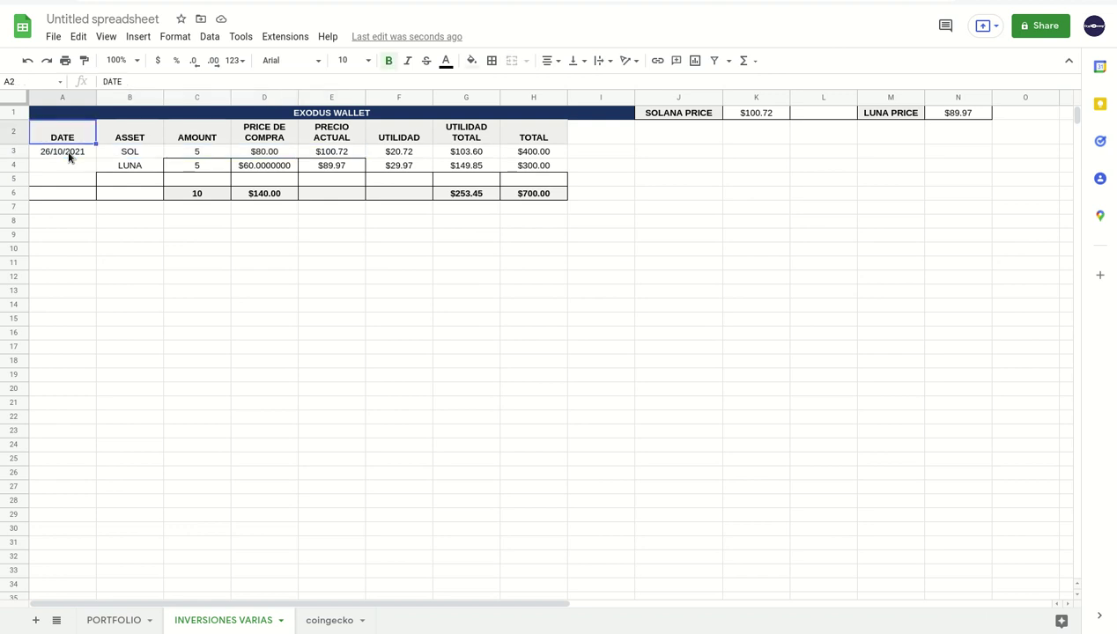
key("shift+Right")
key("shift+Right")
key("shift+Right")
key("shift+Right")
key("shift+Right")
key("shift+Right")
key("shift+Right")
key("shift+Down")
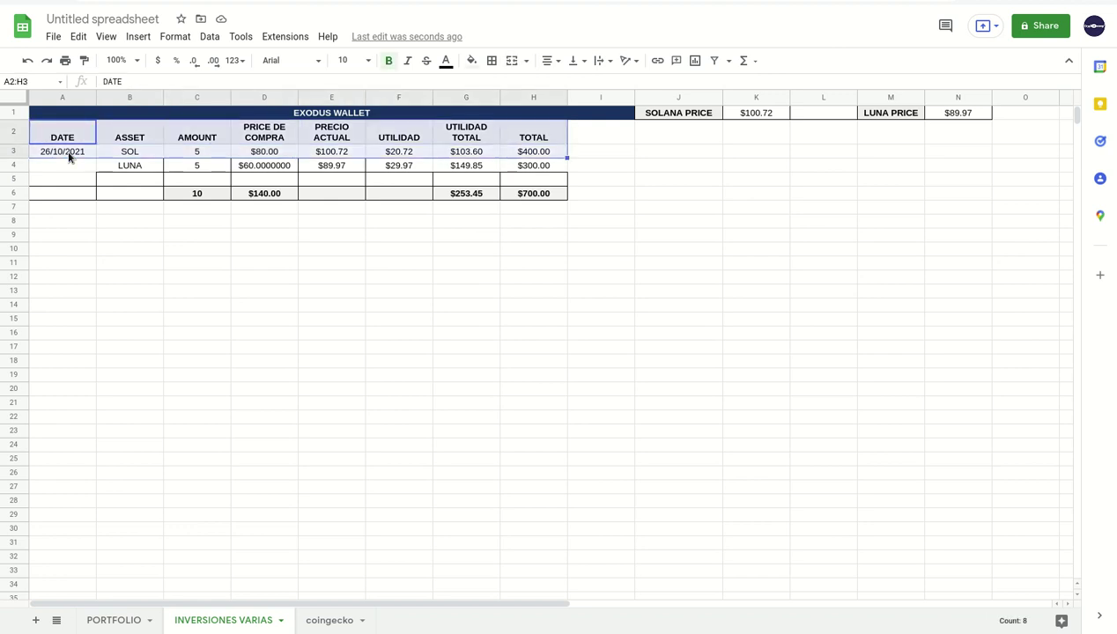
key("shift+Down")
key("shift+Down")
key("shift+Down")
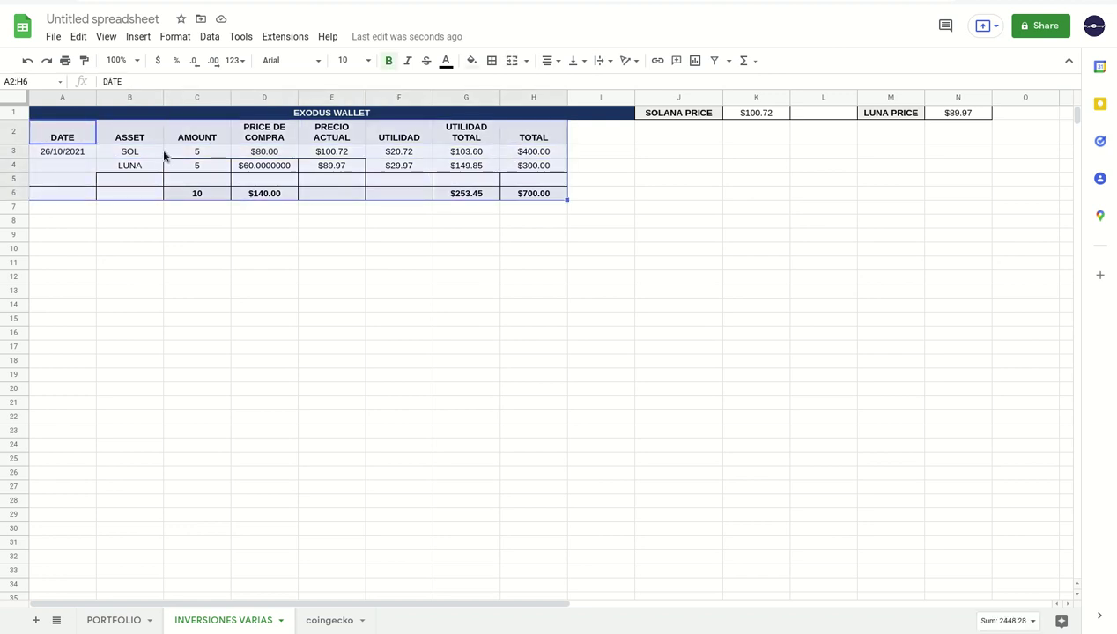
left_click(492, 62)
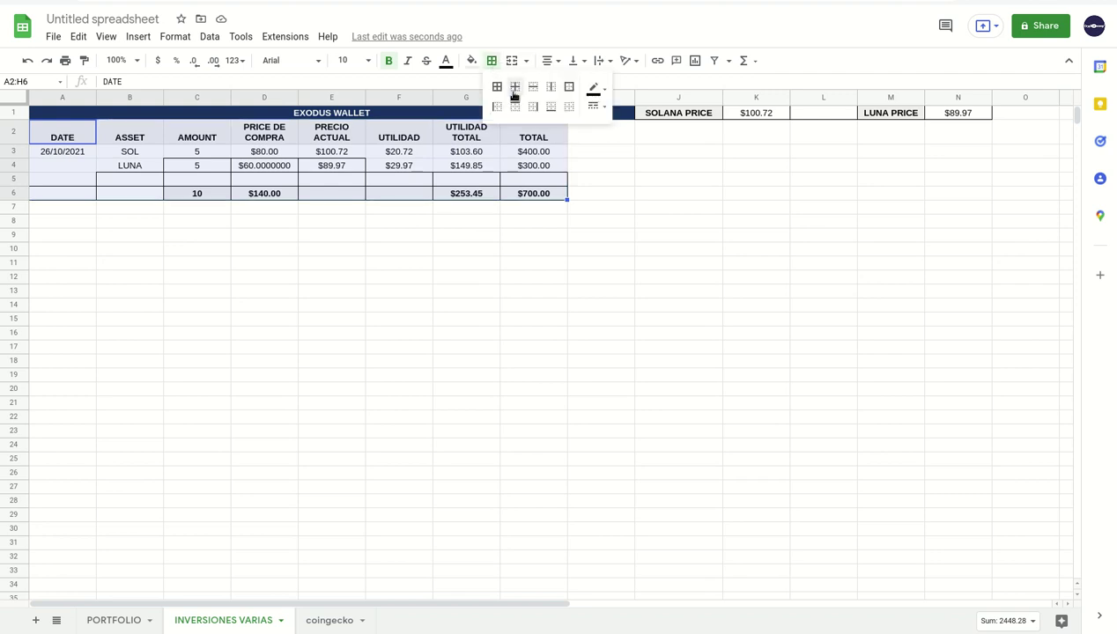
left_click(498, 85)
left_click(597, 288)
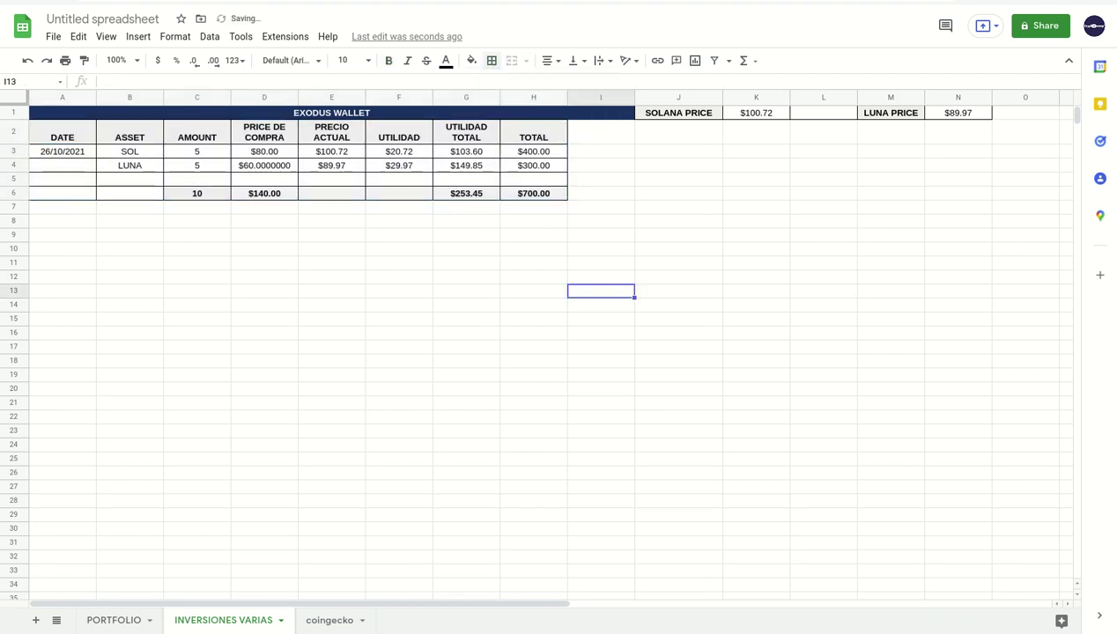
- Enter 140 as the EXODUS funds in C3 on the PORTFOLIO sheet
left_click(122, 622)
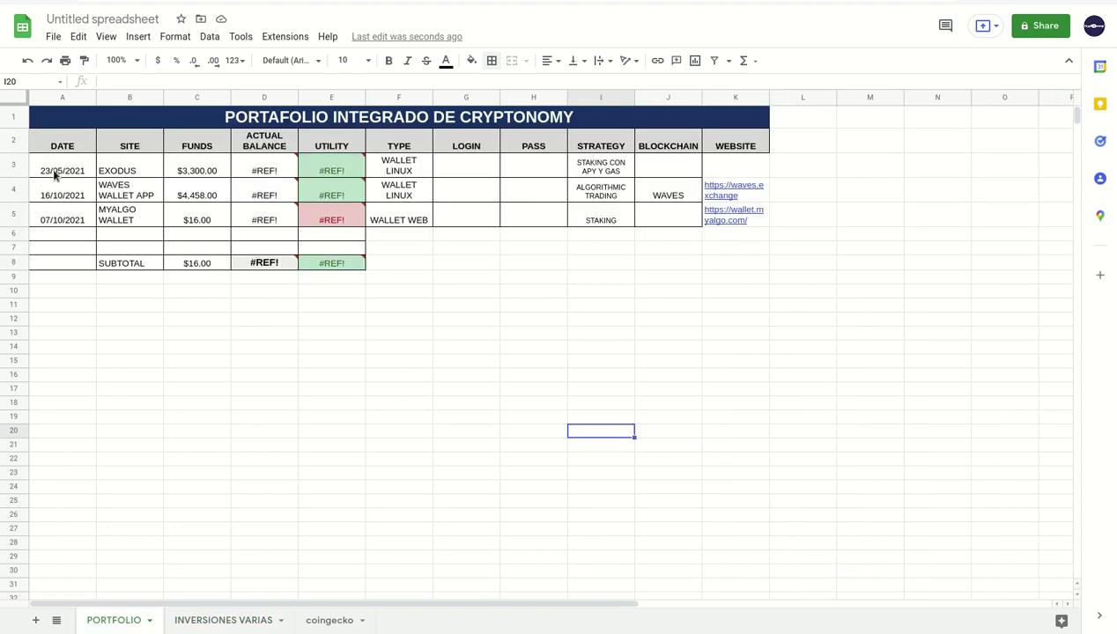
left_click(113, 171)
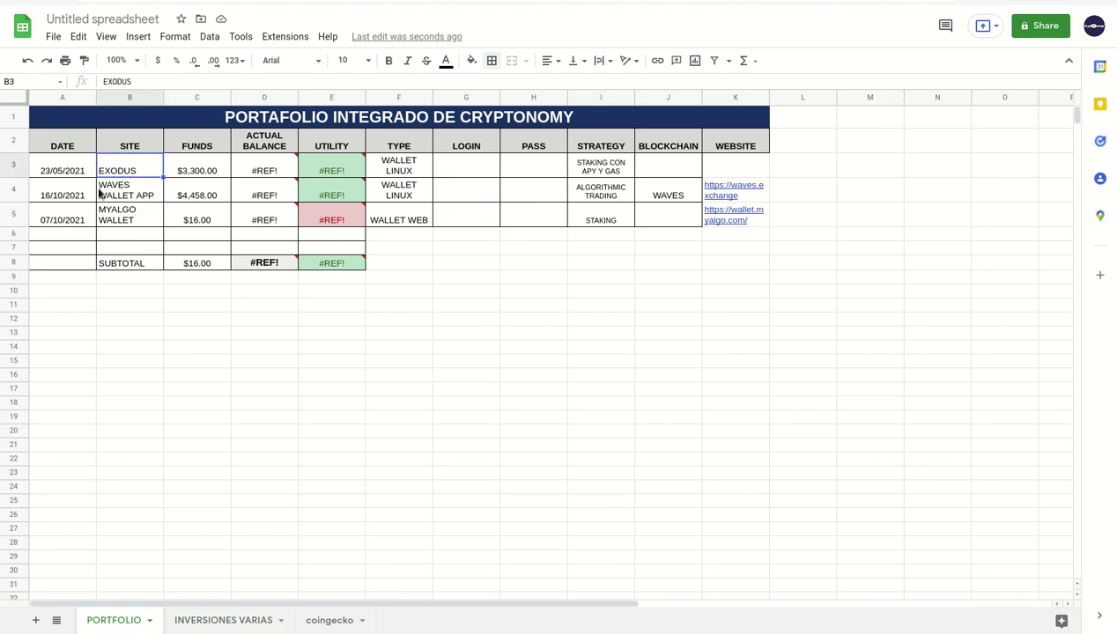
left_click(10, 191)
key("shift+Down")
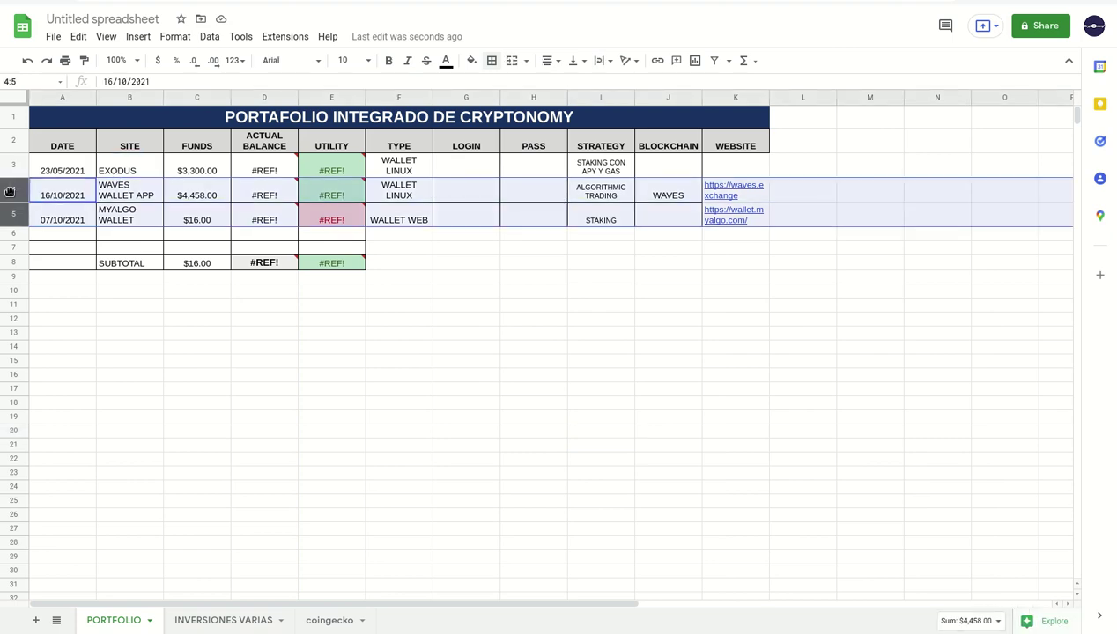
left_click(389, 332)
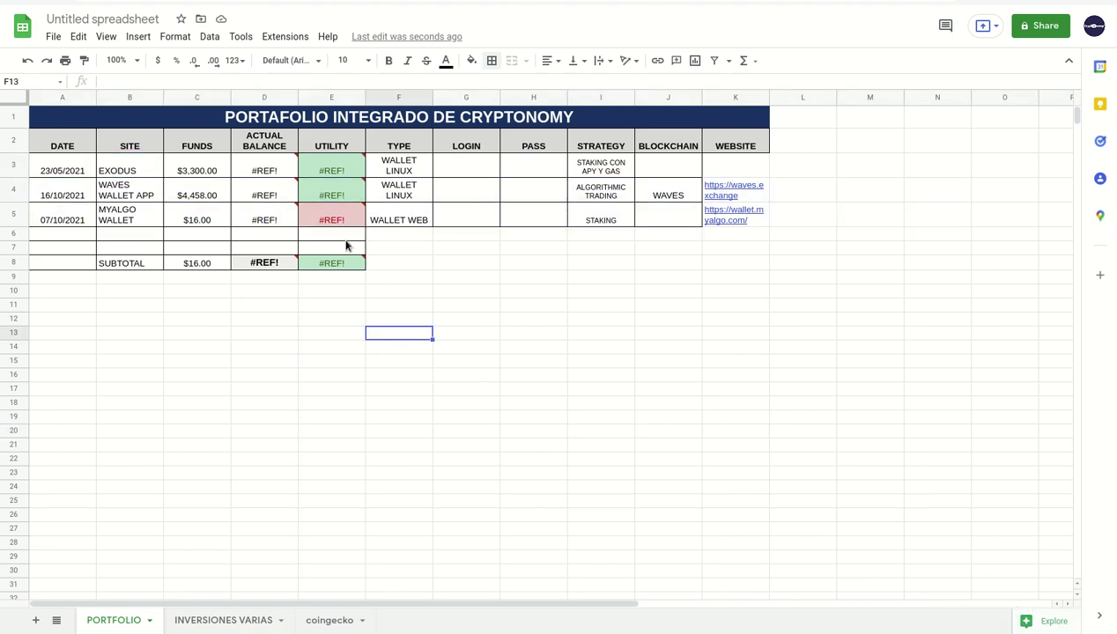
left_click(200, 173)
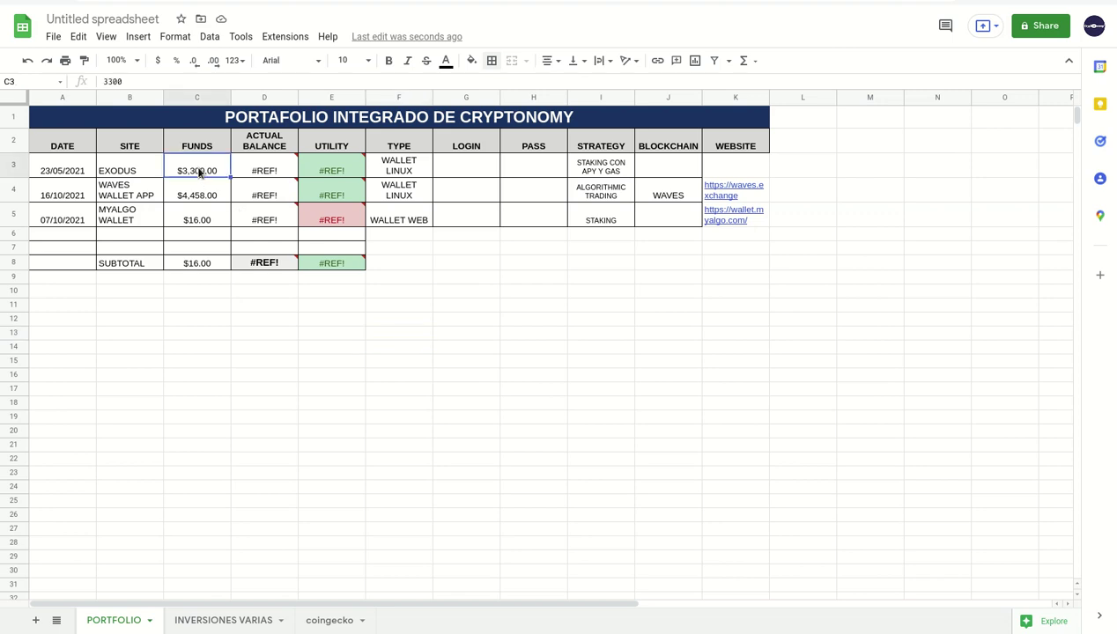
mouse_move(243, 214)
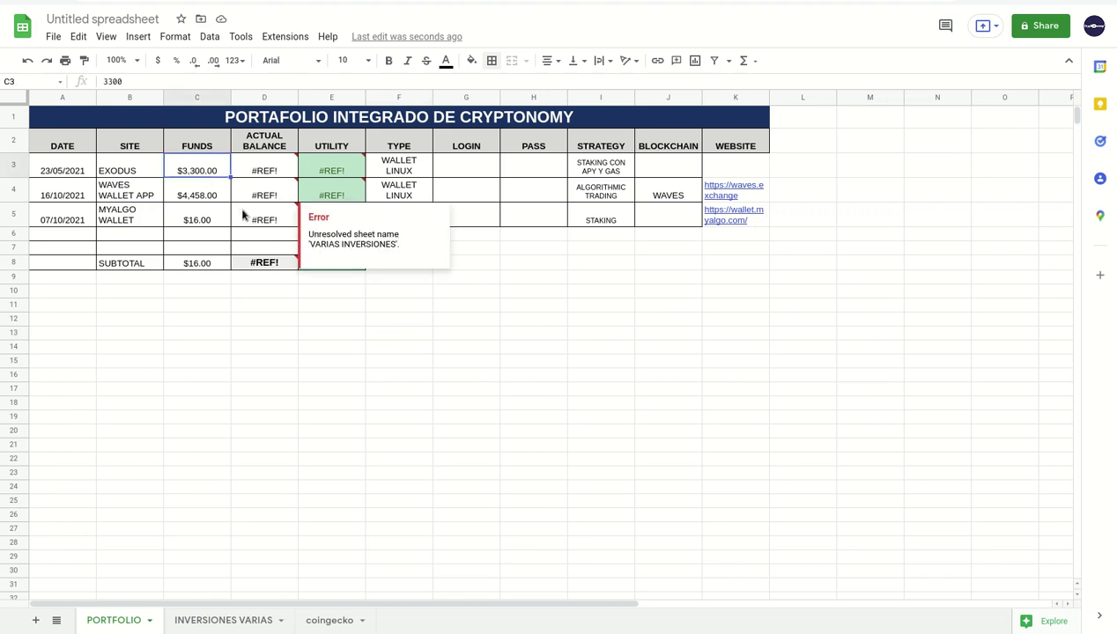
mouse_move(234, 186)
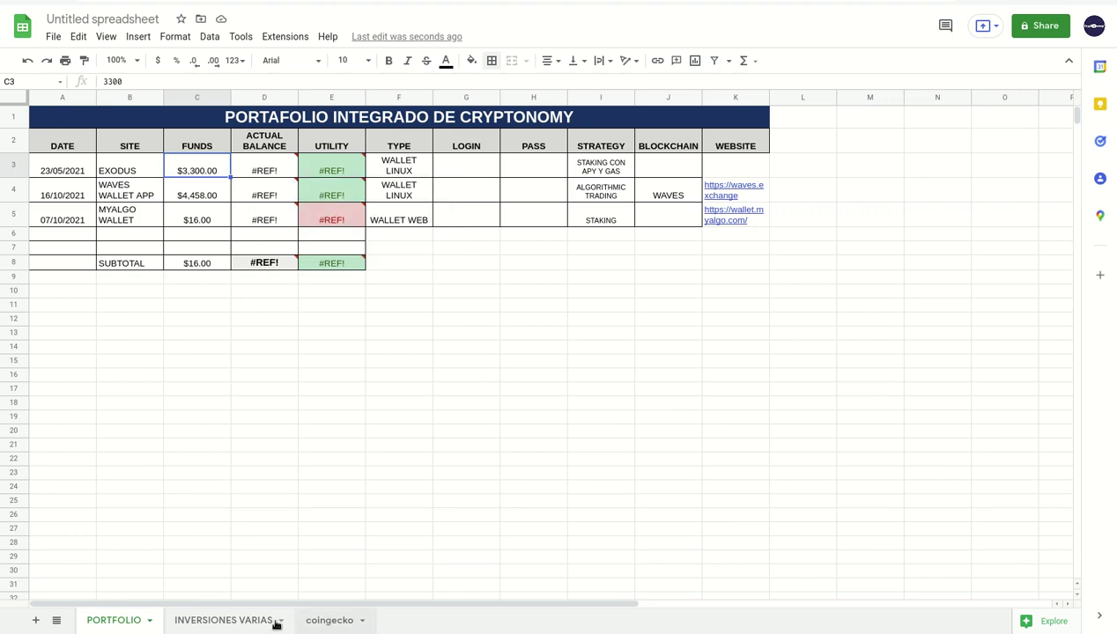
left_click(242, 622)
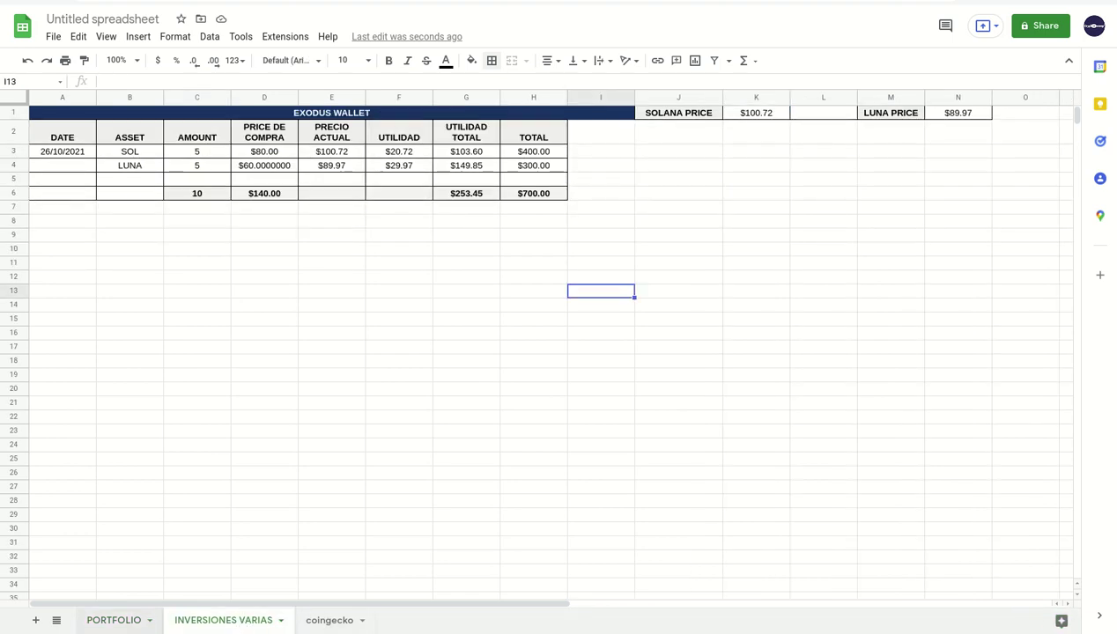
left_click(111, 622)
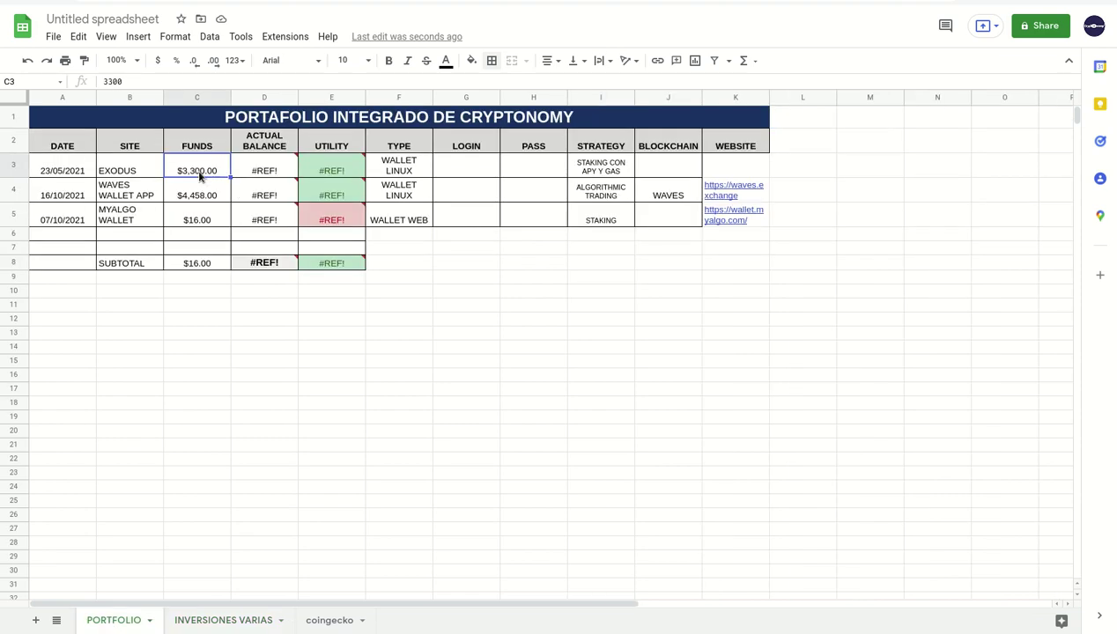
type("140")
key("Return")
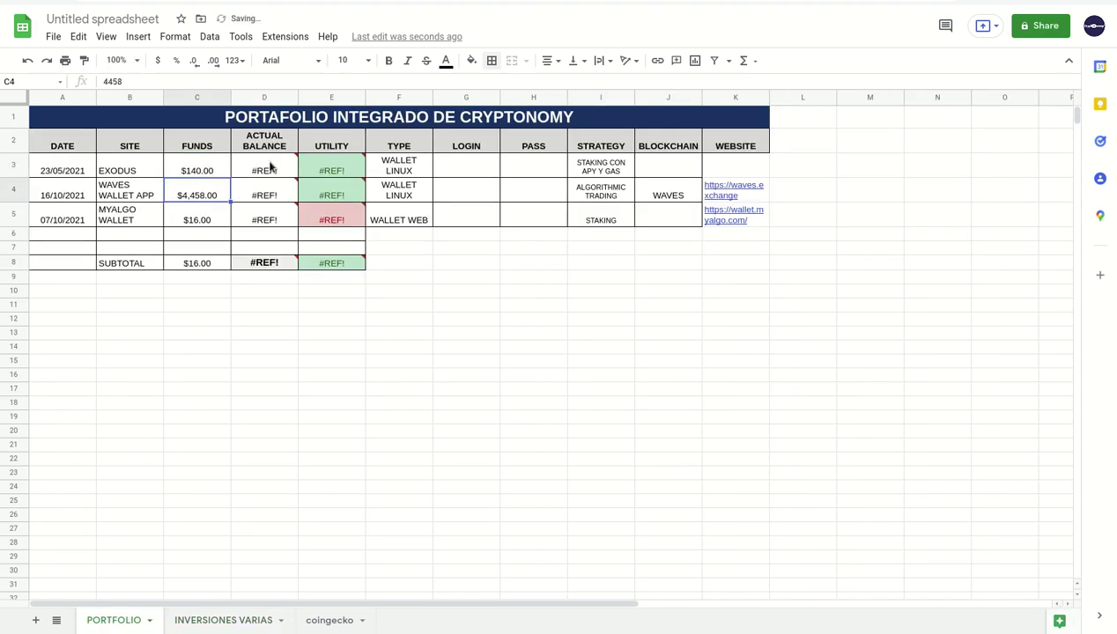
- Link EXODUS's actual balance to 'INVERSIONES VARIAS'!H6, showing $700.00 and $560.00 utility
left_click(273, 170)
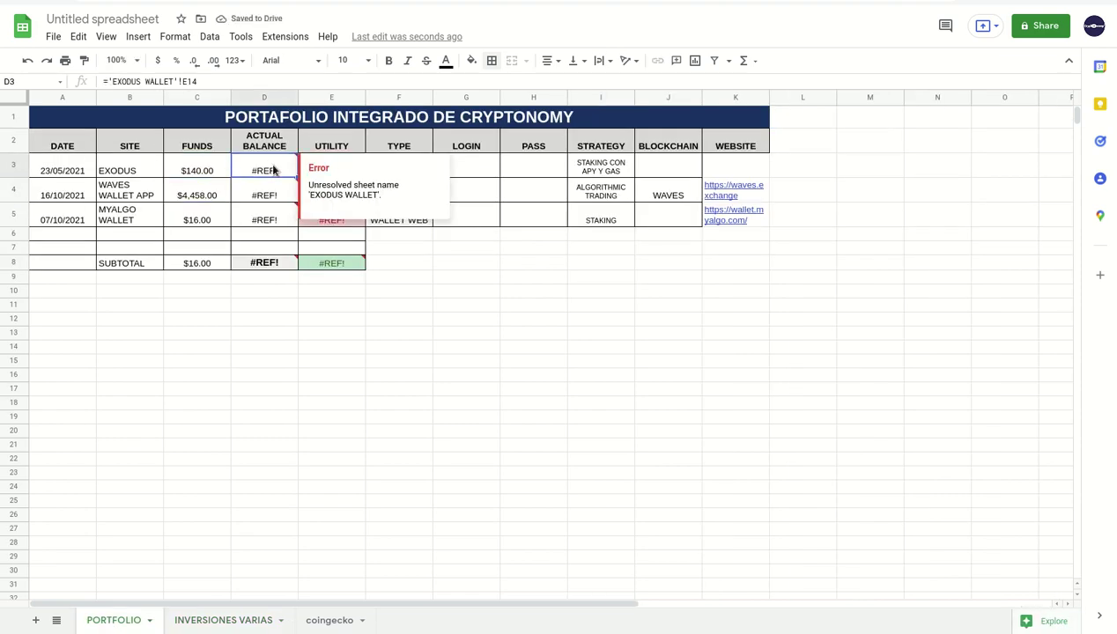
type("=")
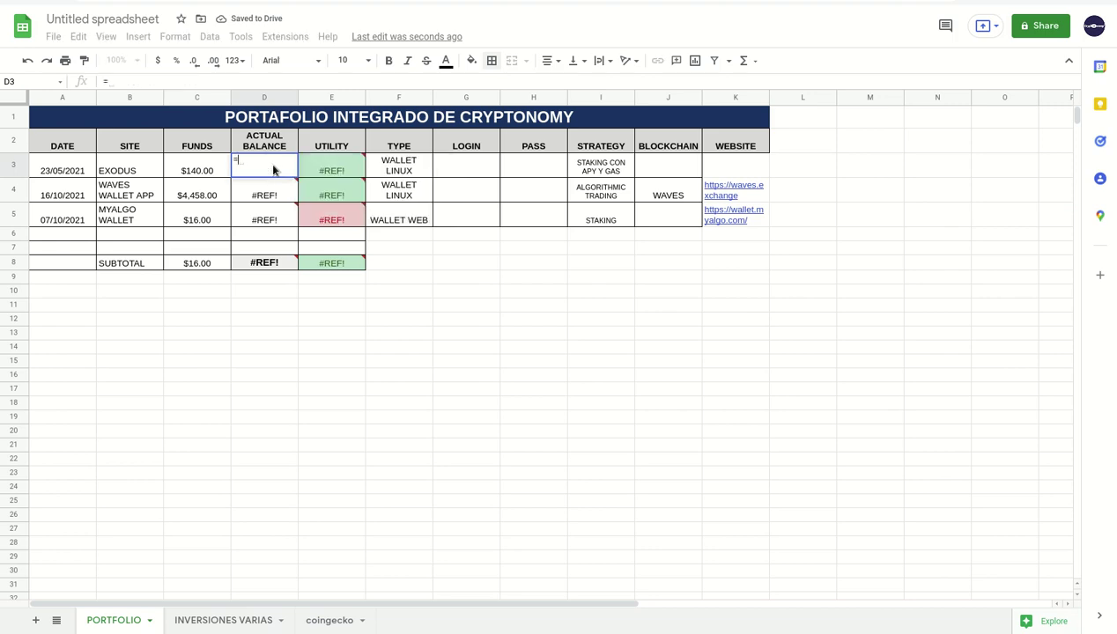
left_click(210, 620)
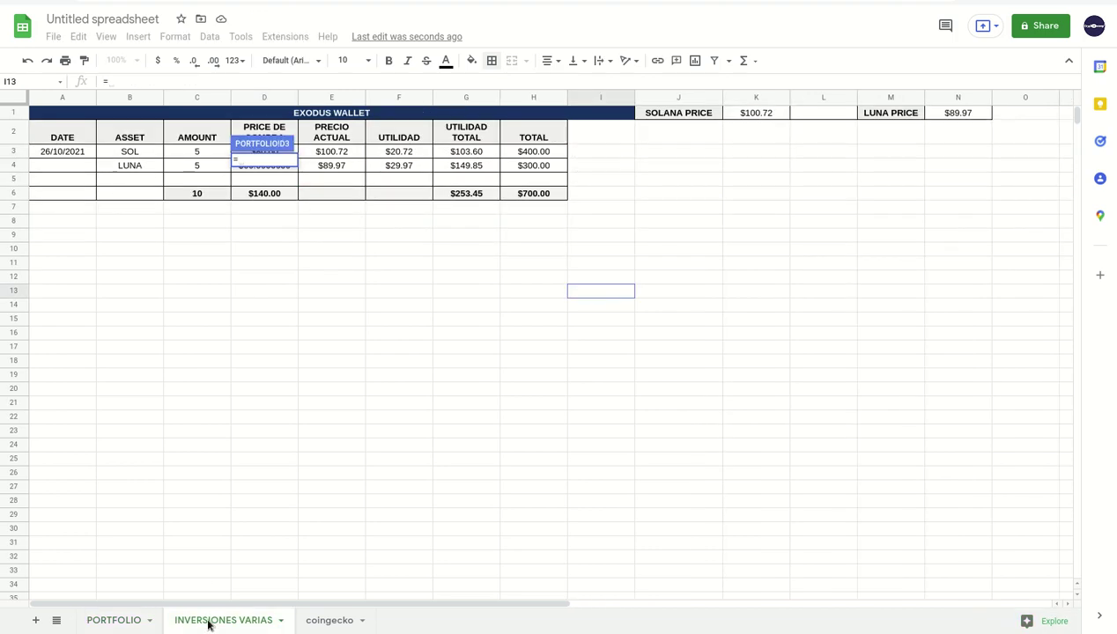
left_click(546, 196)
key("Return")
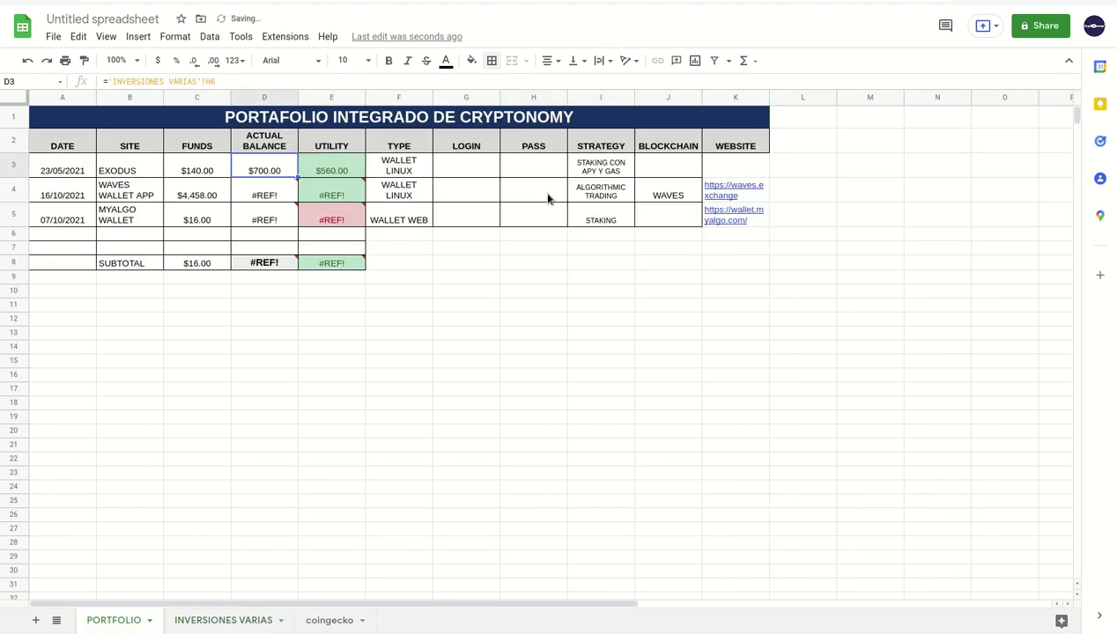
left_click(318, 168)
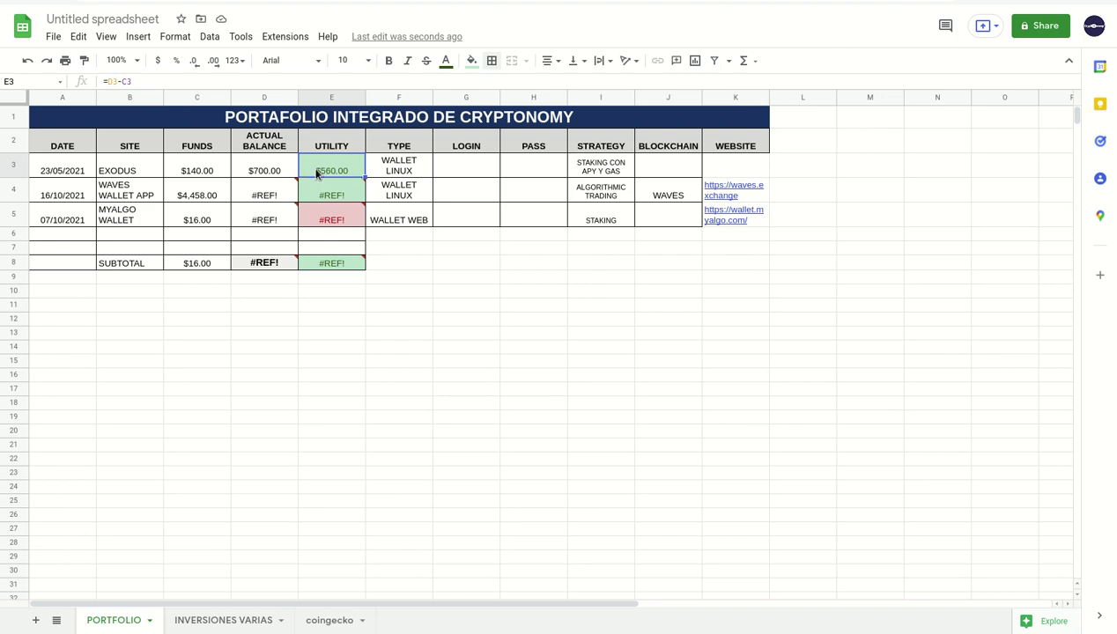
left_click(394, 173)
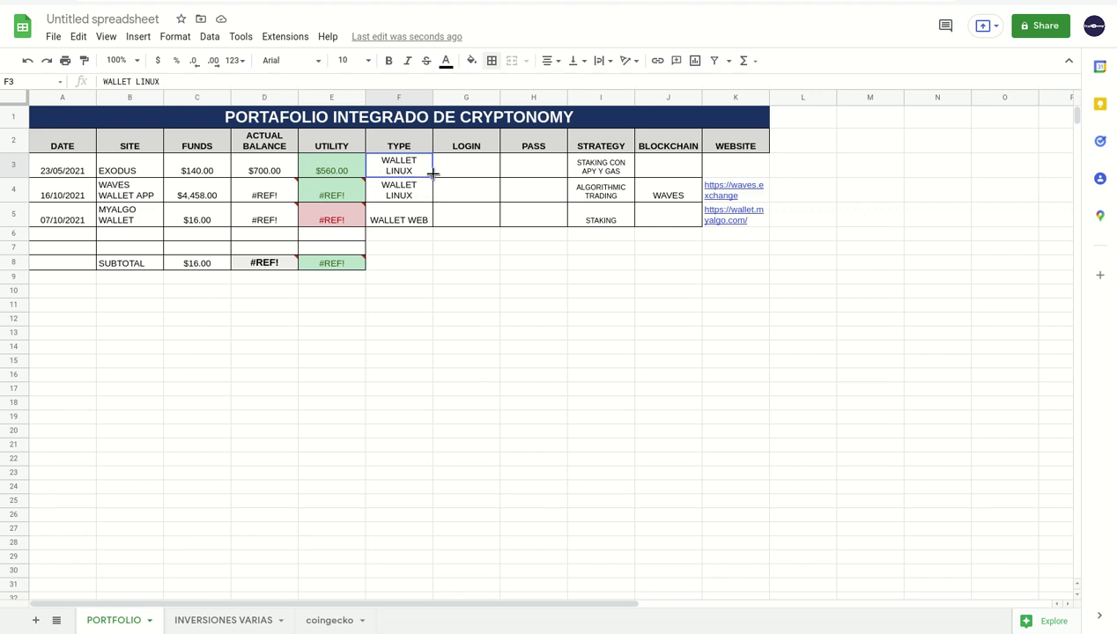
- Widen the STRATEGY column so each strategy fits on one line
left_click(520, 168)
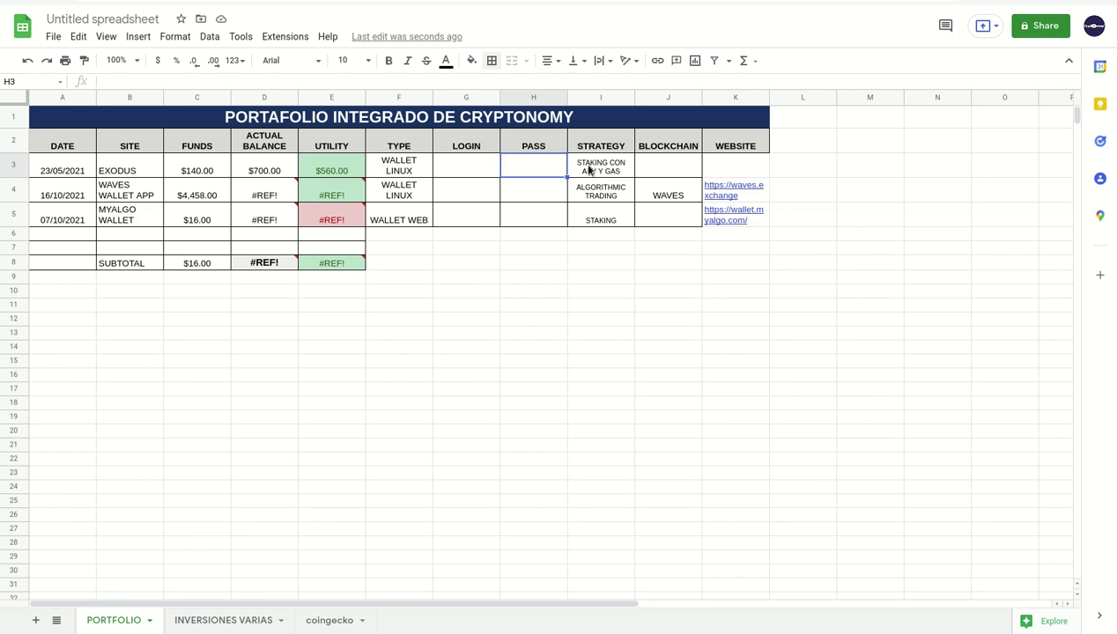
left_click(589, 170)
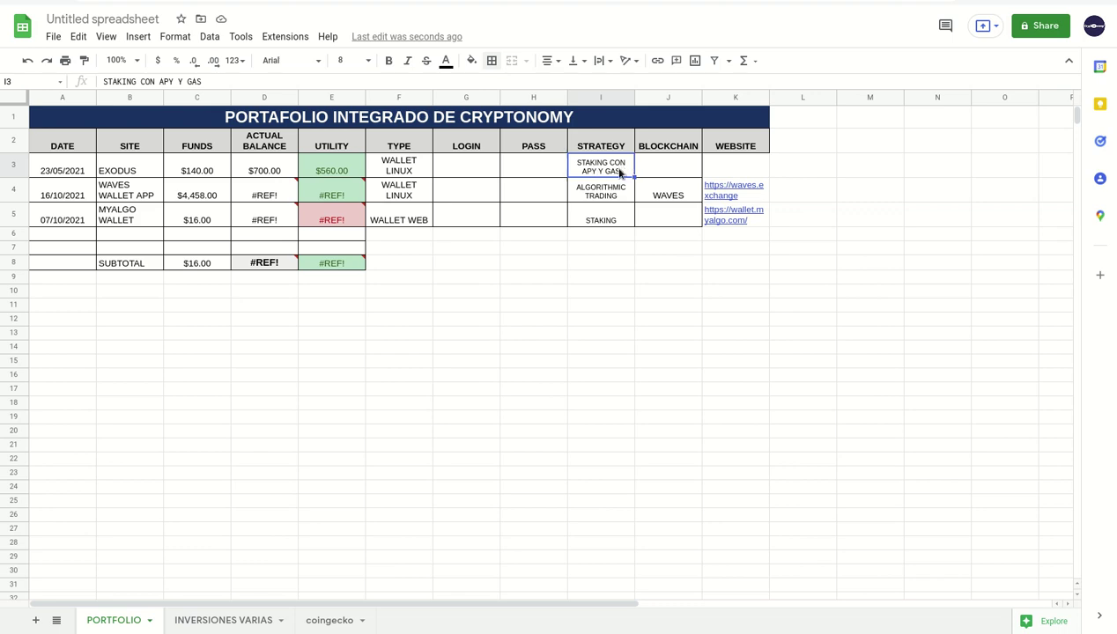
left_click_drag(634, 98, 660, 100)
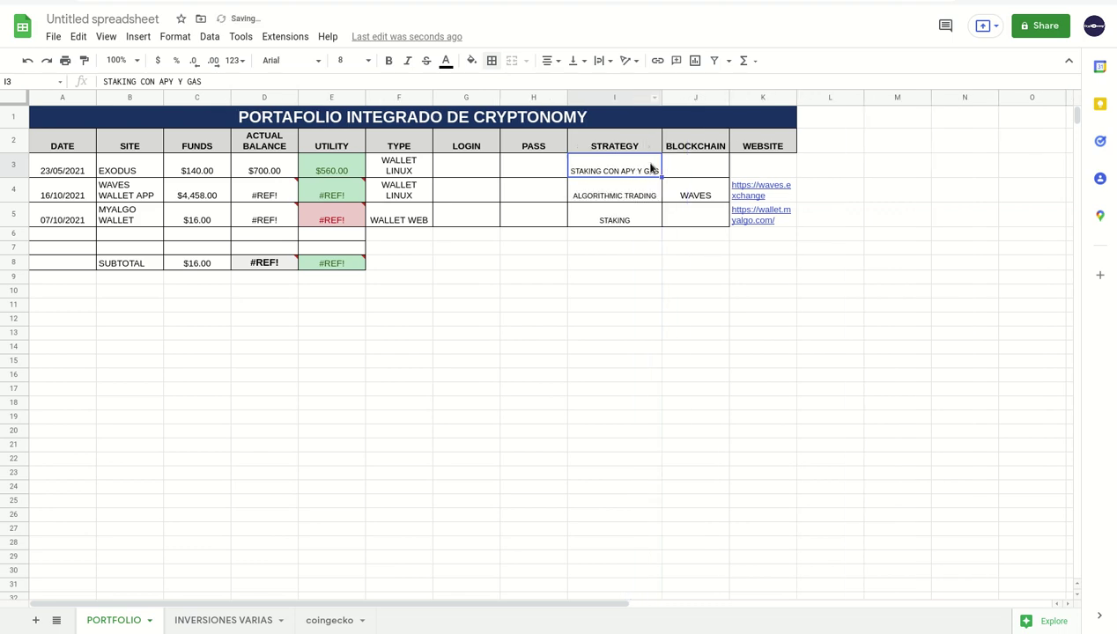
- Enter SOLANA as the EXODUS blockchain in J3
left_click(701, 174)
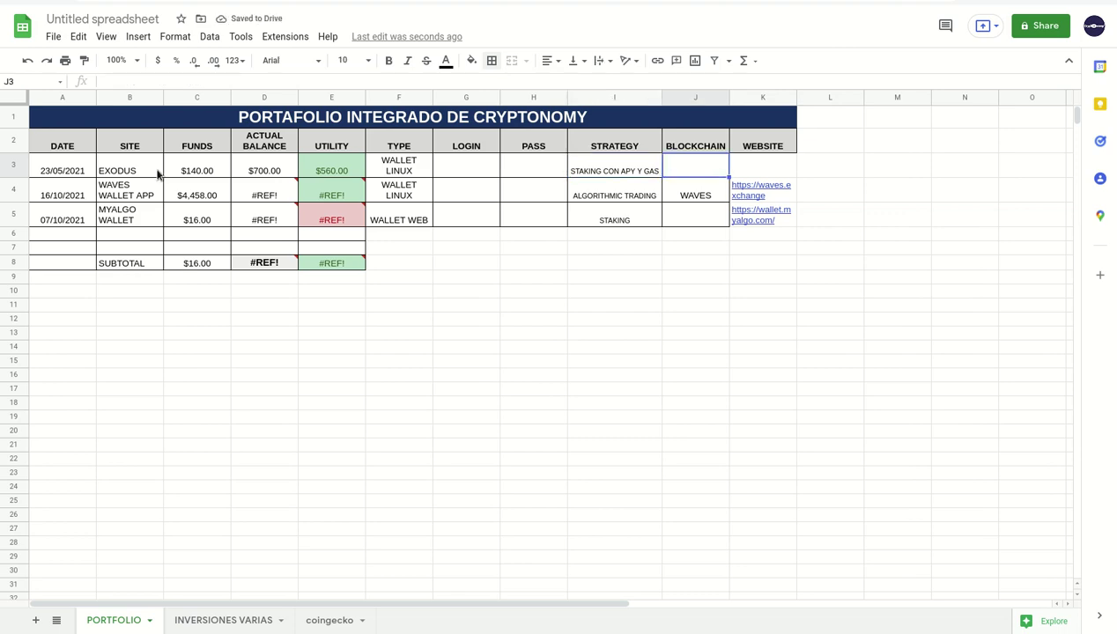
mouse_move(751, 192)
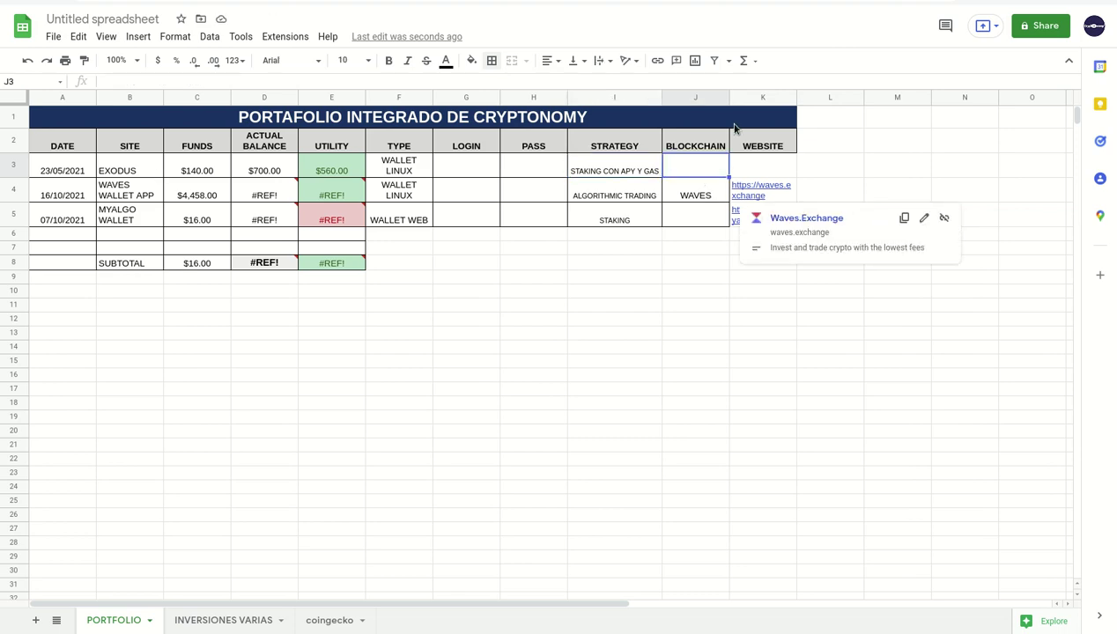
mouse_move(732, 222)
type("SOLA")
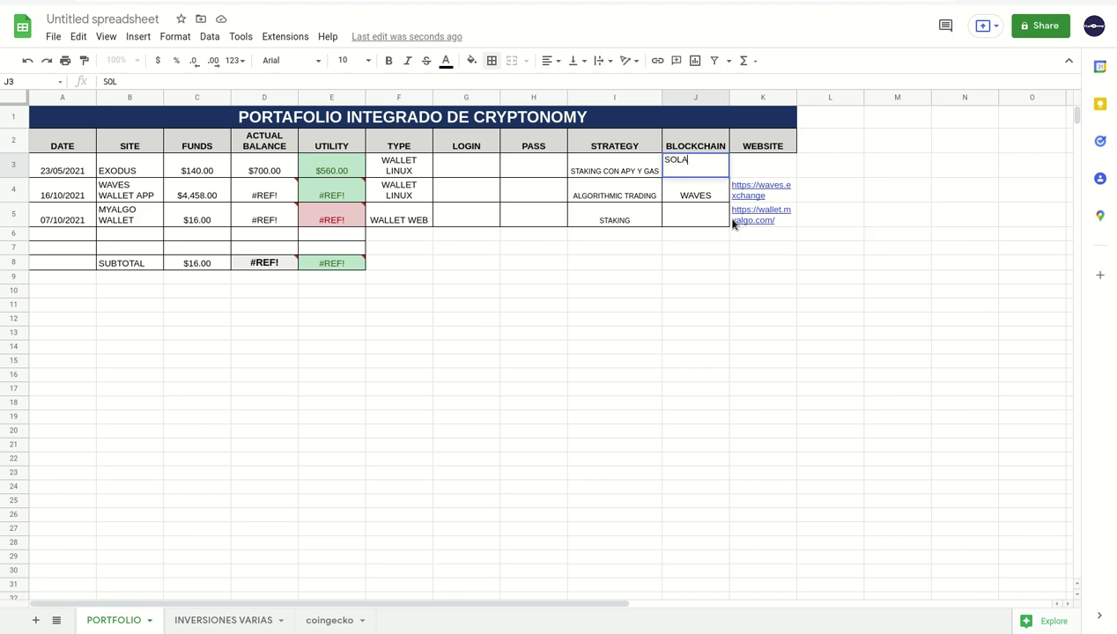
type("NA")
key("Return")
- Widen the WEBSITE column so the full links show
left_click(760, 169)
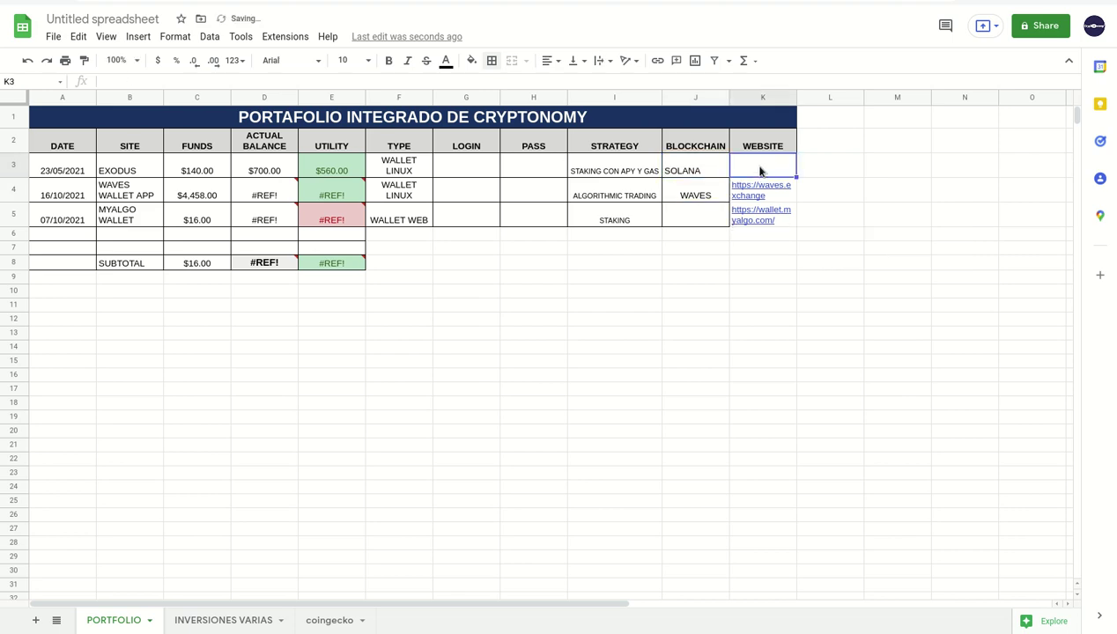
left_click(789, 98)
left_click(790, 71)
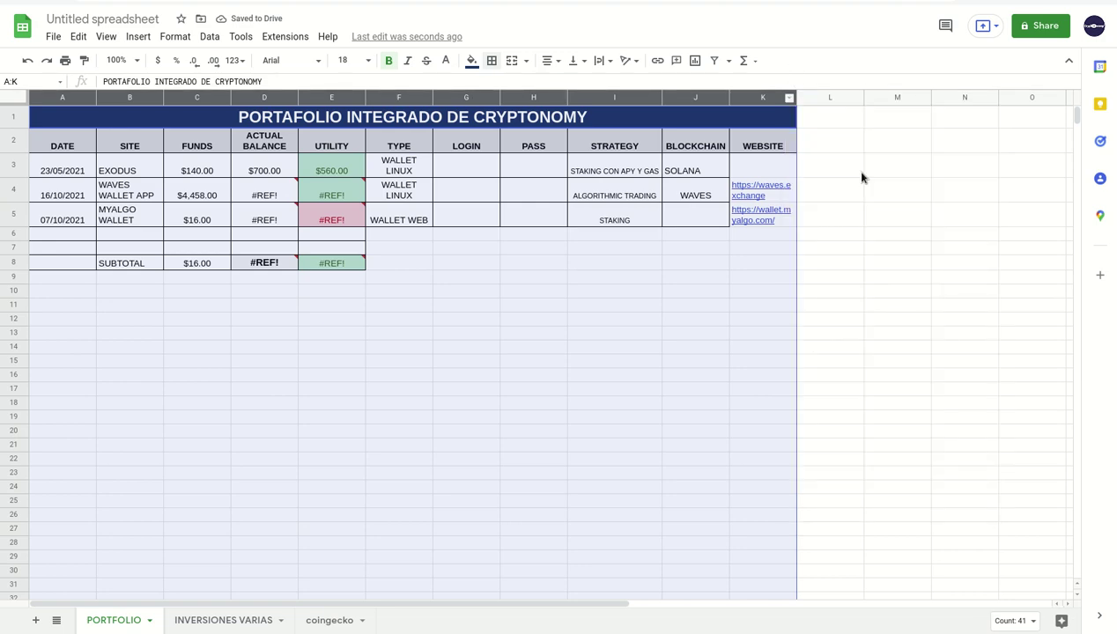
left_click(864, 263)
left_click_drag(796, 98, 898, 96)
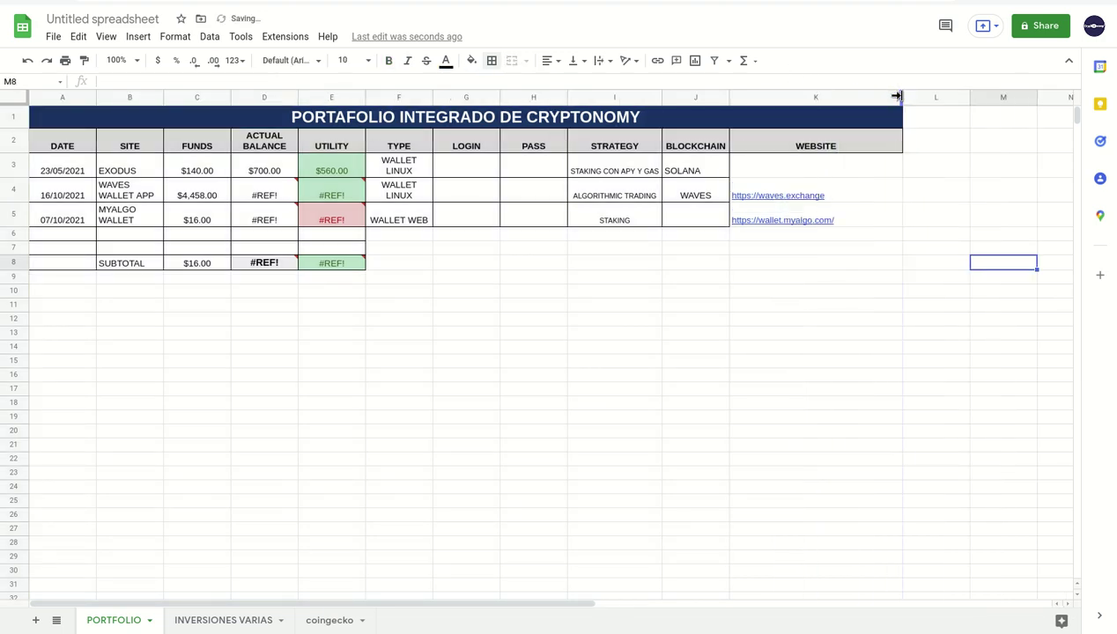
mouse_move(803, 213)
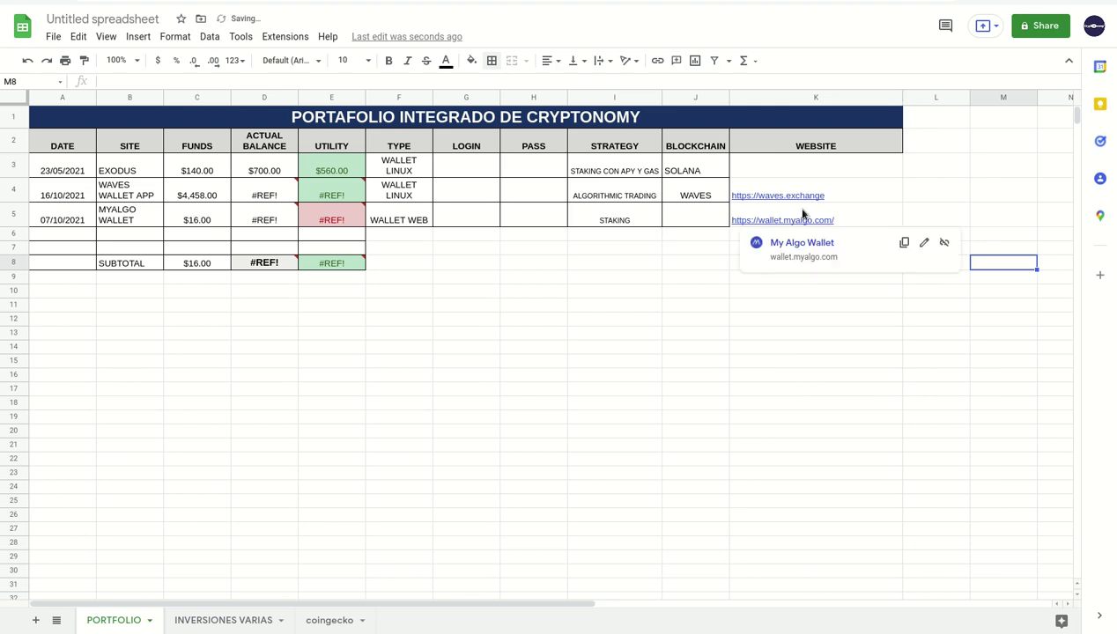
left_click(565, 406)
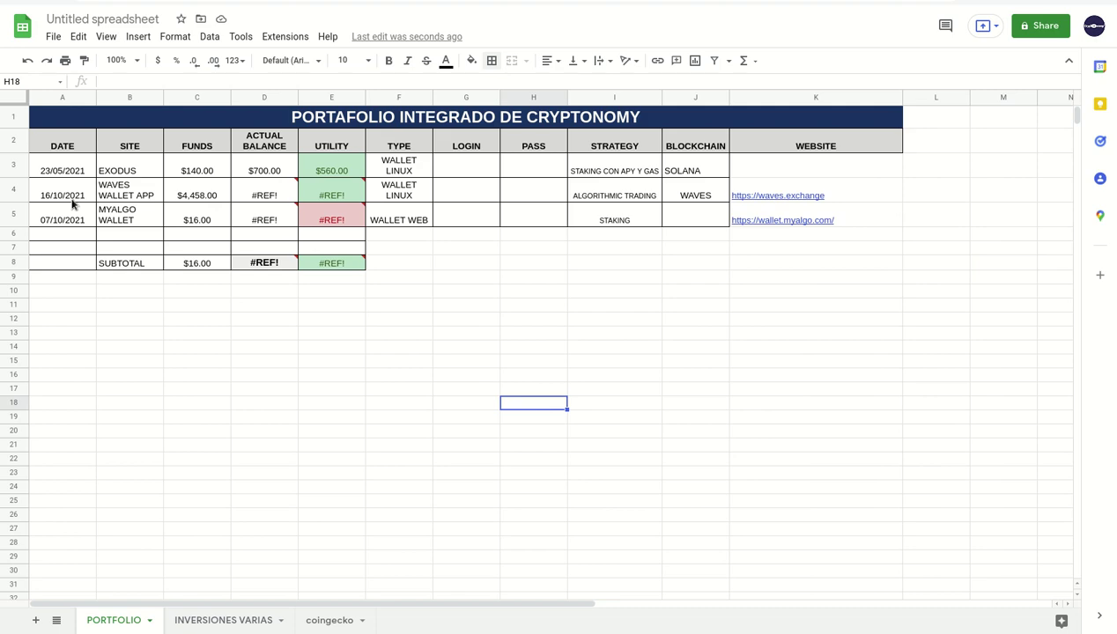
- Inspect the WAVES WALLET APP row, whose D4 balance formula returns #REF!
left_click(131, 196)
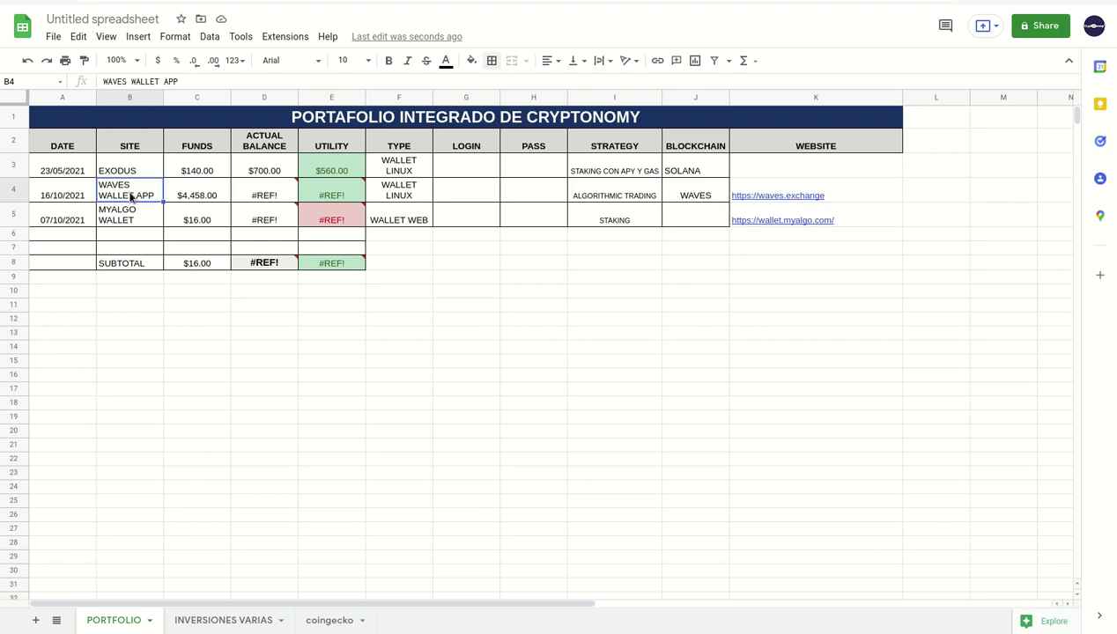
left_click(195, 192)
left_click(271, 201)
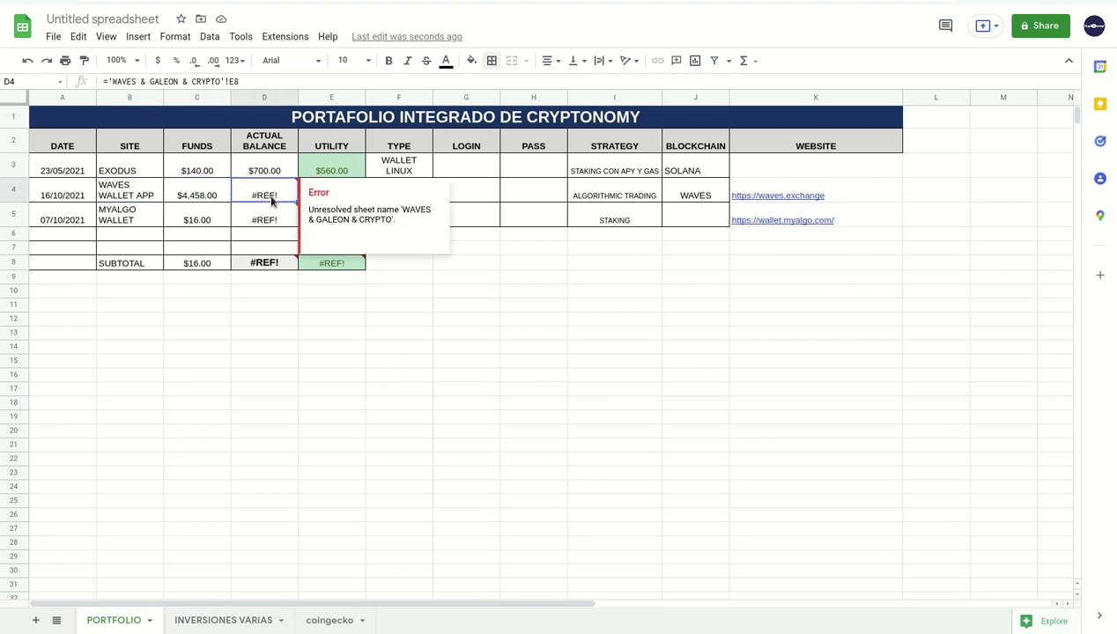
- On INVERSIONES VARIAS, copy the EXODUS WALLET table (A1:N6) and paste a duplicate at A9
left_click(237, 622)
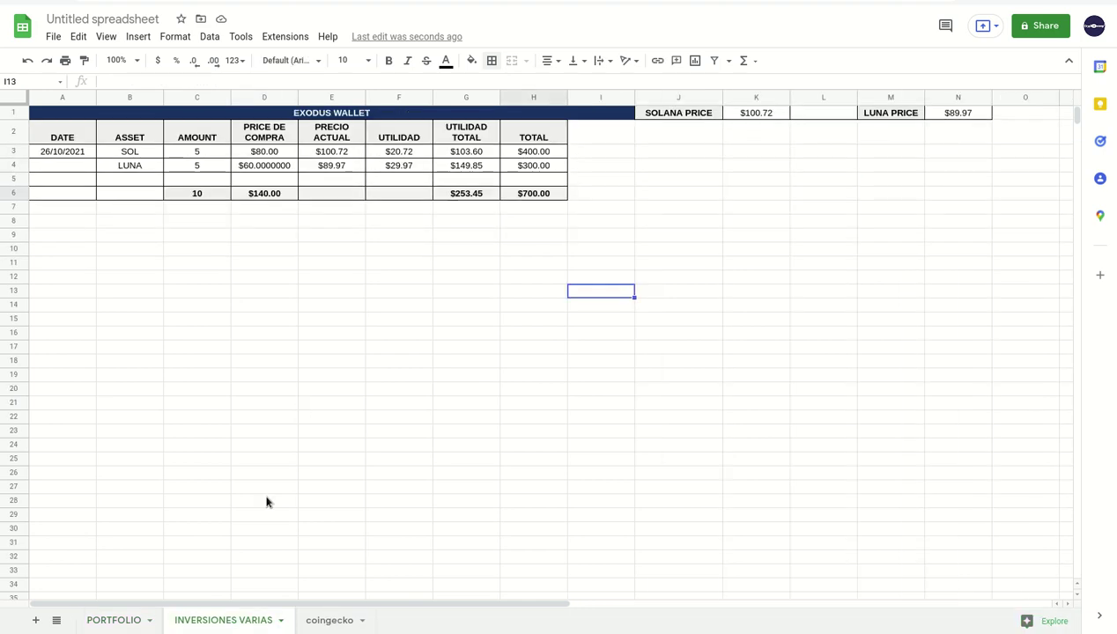
left_click(48, 114)
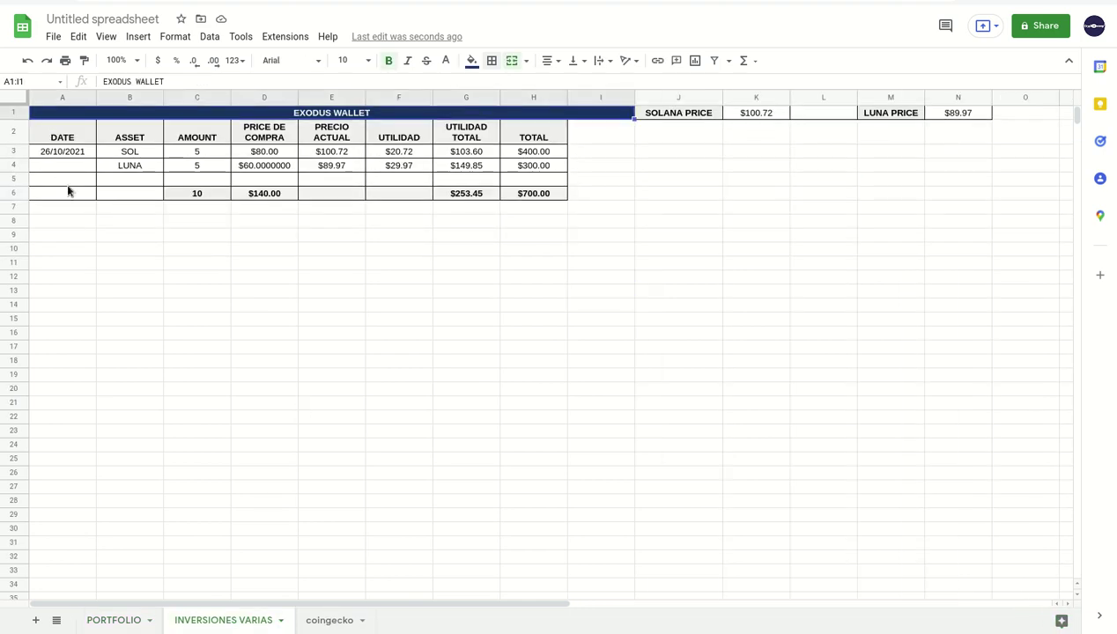
key("shift+Right")
key("shift+Right")
key("shift+Right")
key("shift+Right")
key("shift+Right")
key("shift+Right")
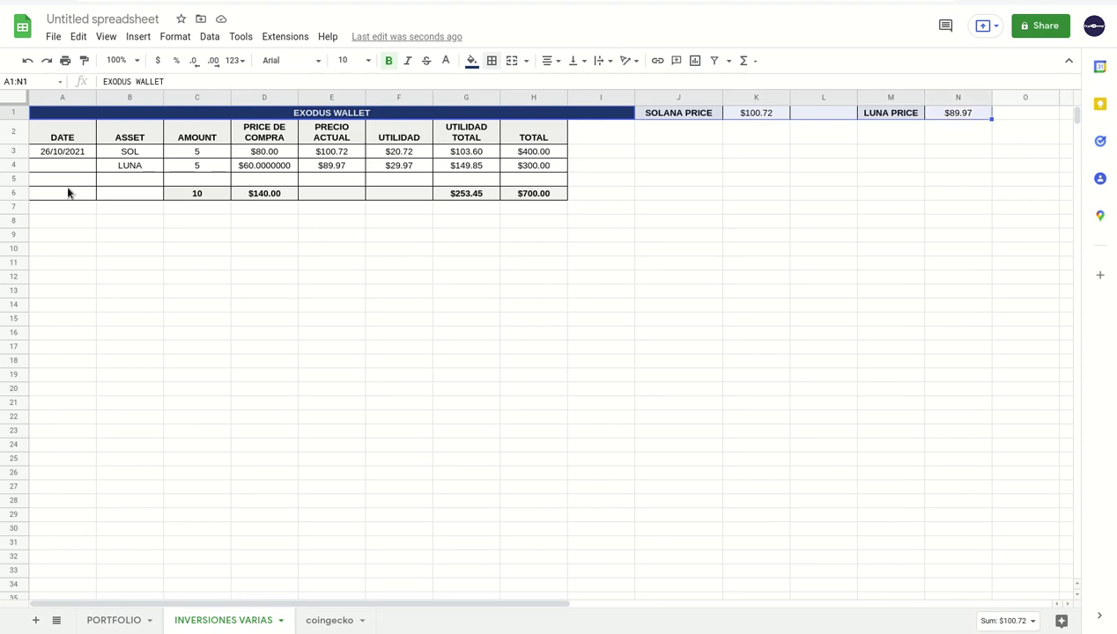
key("shift+Down")
key("shift+Down")
key("shift+Down")
key("shift+Down")
key("shift+Down")
key("shift+Down")
key("shift+Up")
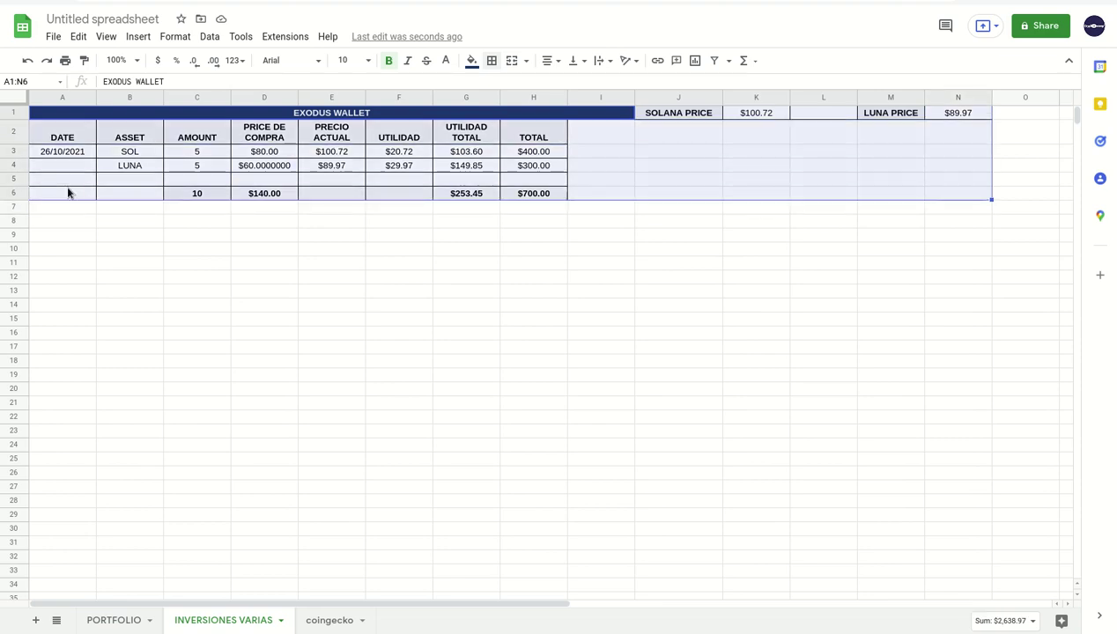
key("ctrl+c")
left_click(60, 242)
key("ctrl+v")
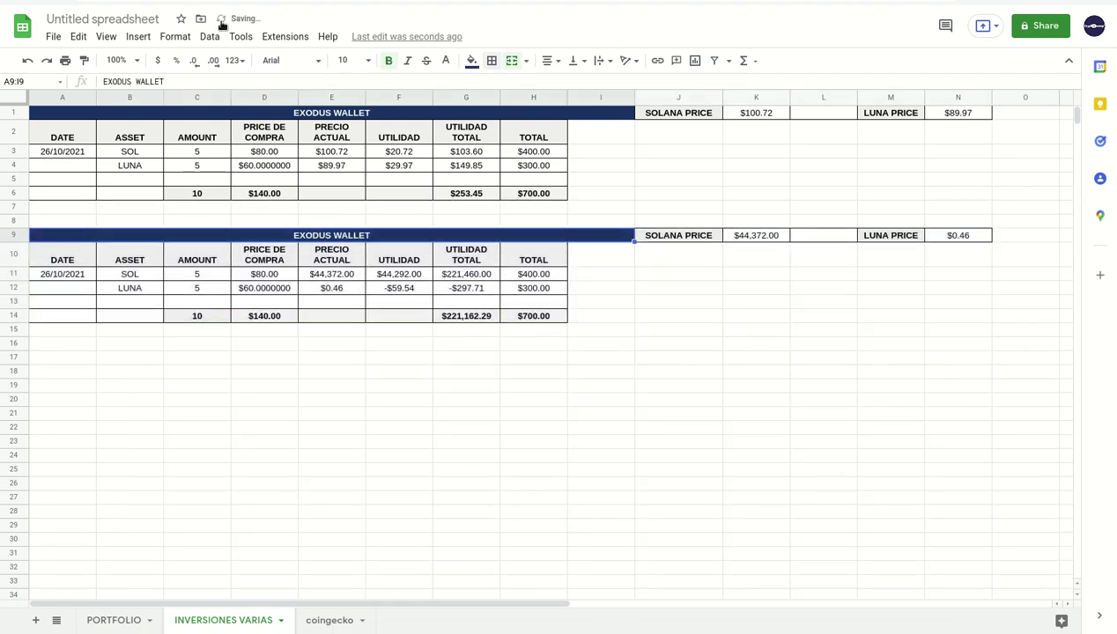
- Retitle the copy 'WAVES EXCHANGE' and make its first asset WAVES with amount 10
left_click_drag(166, 81, 91, 81)
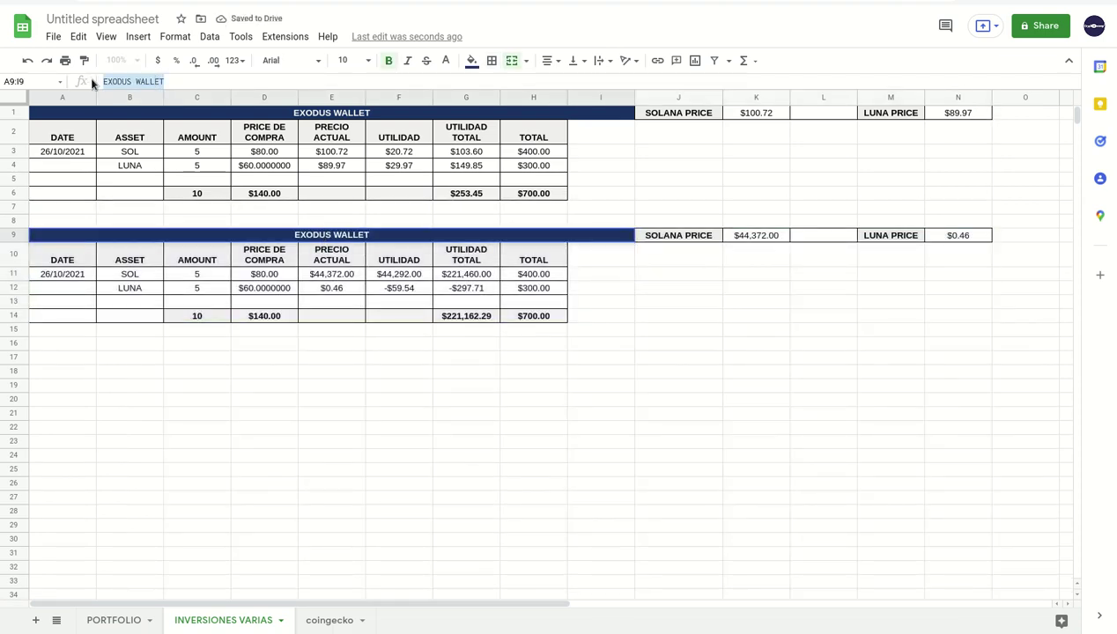
type("WAVES ")
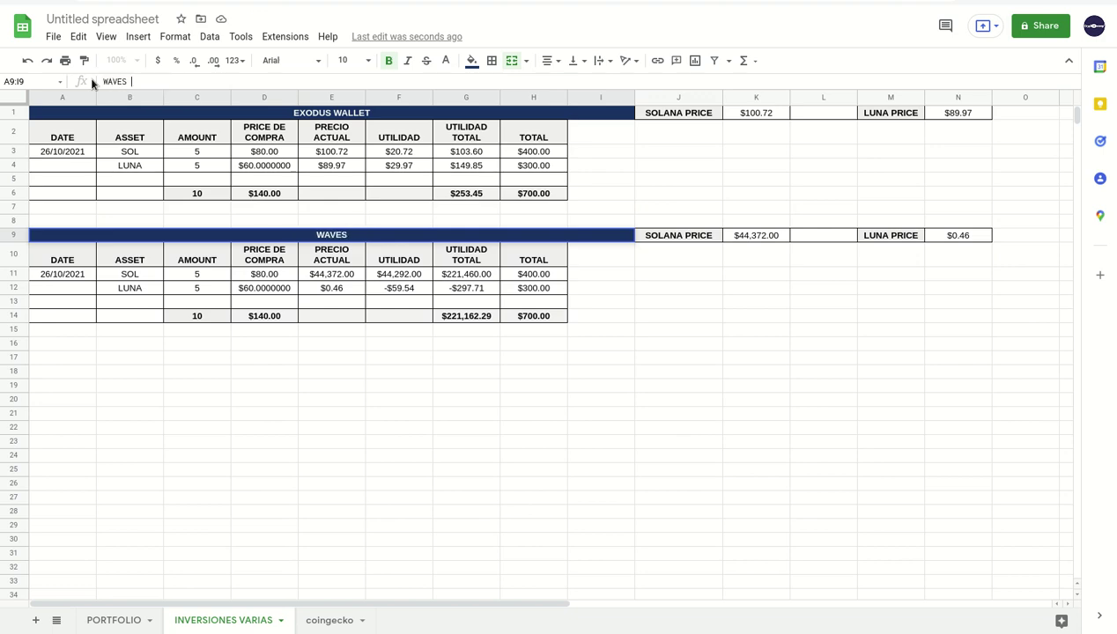
type("EXCHAN")
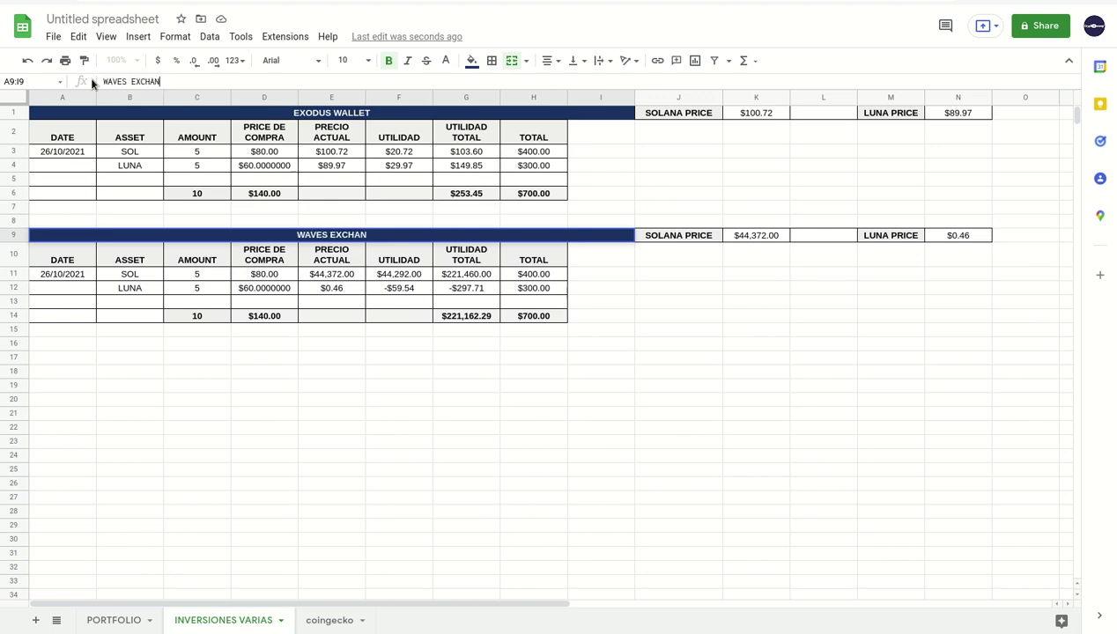
type("GE")
key("Tab")
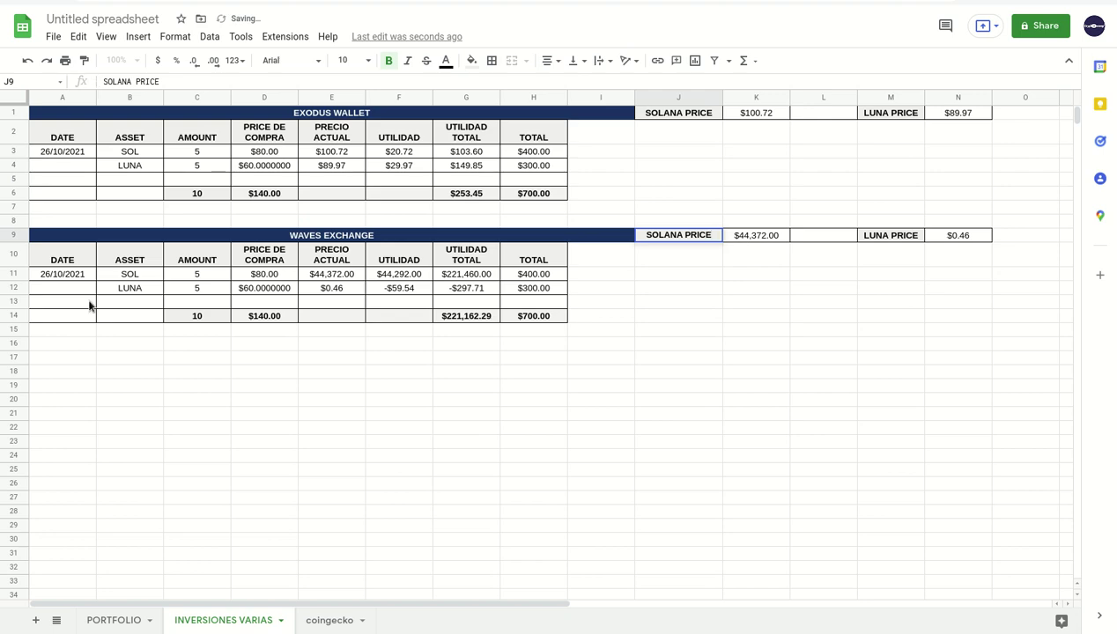
left_click(137, 274)
type("W")
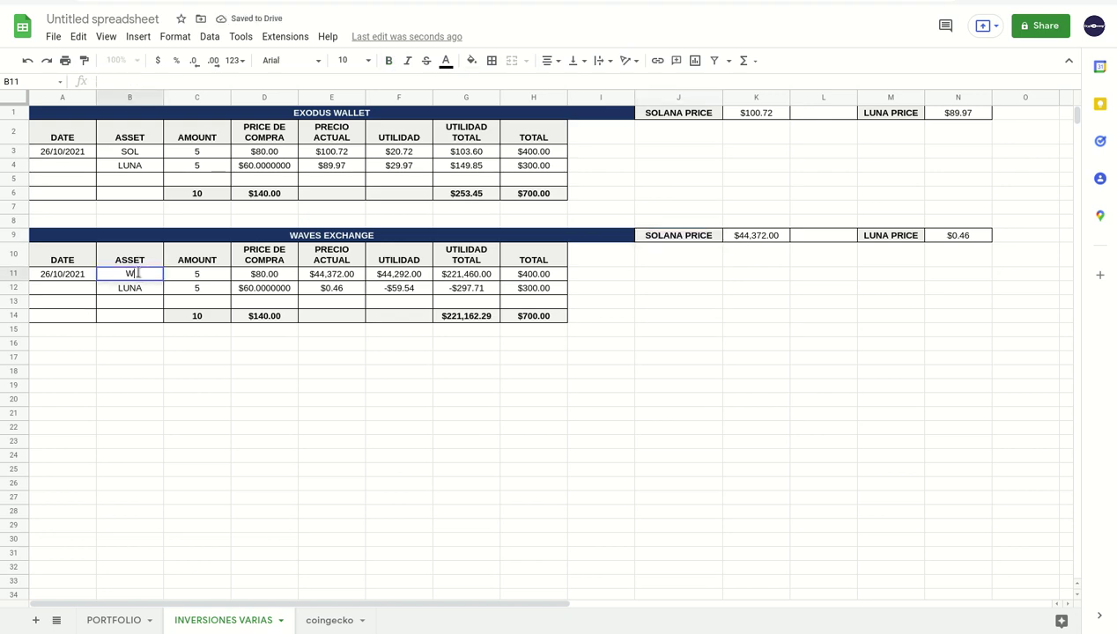
type("AVES")
key("Tab")
type("10")
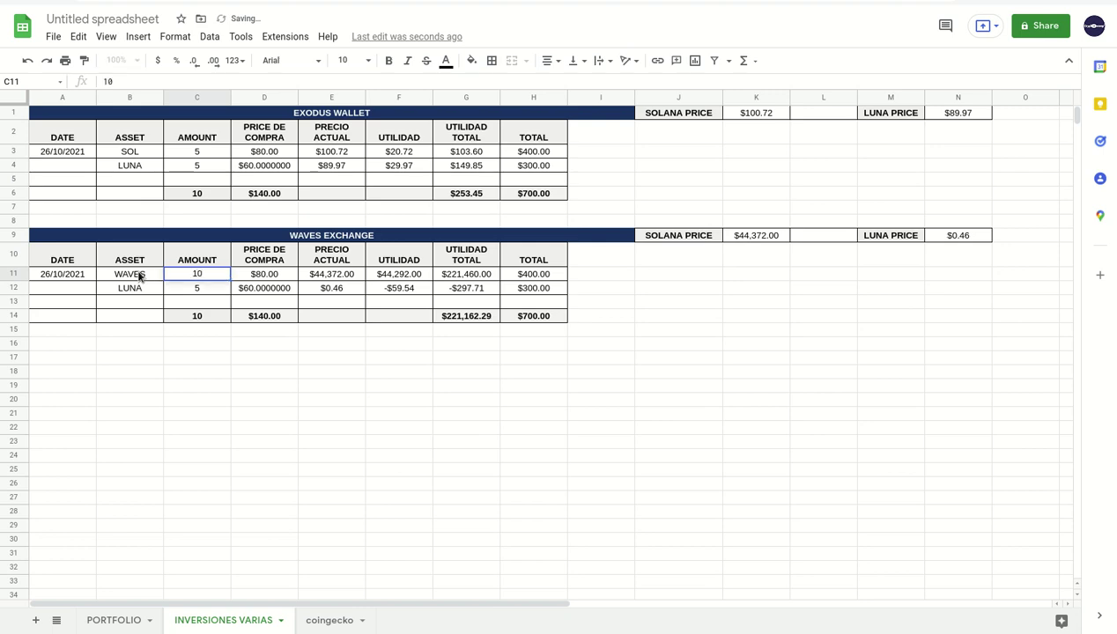
left_click(269, 276)
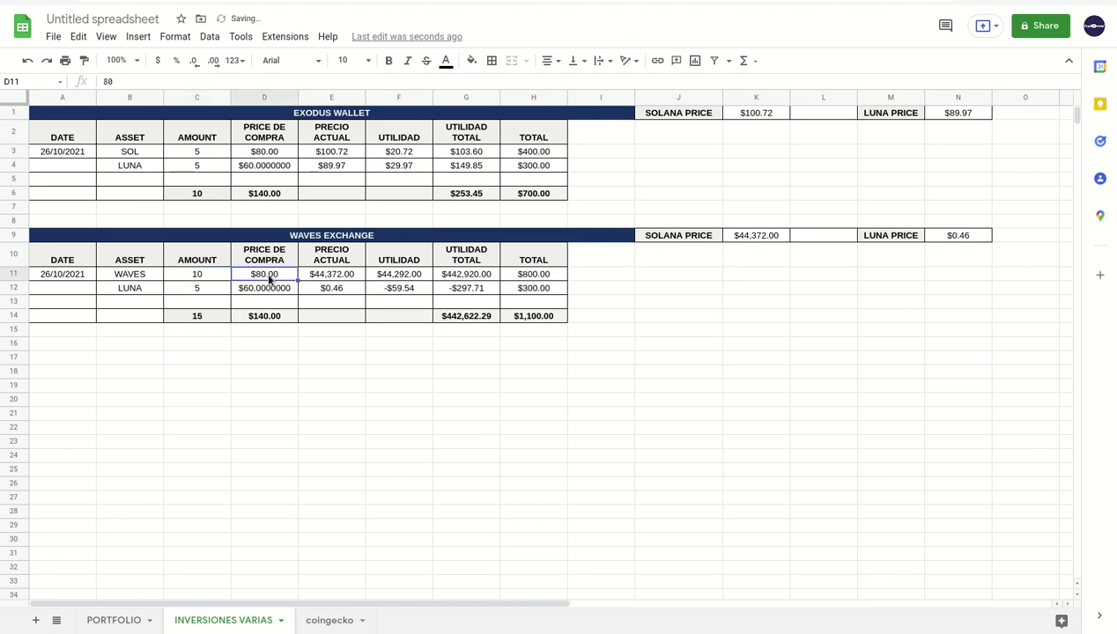
- Rename the SOLANA PRICE label to WAVES PRICE and start a formula in K9
left_click(663, 236)
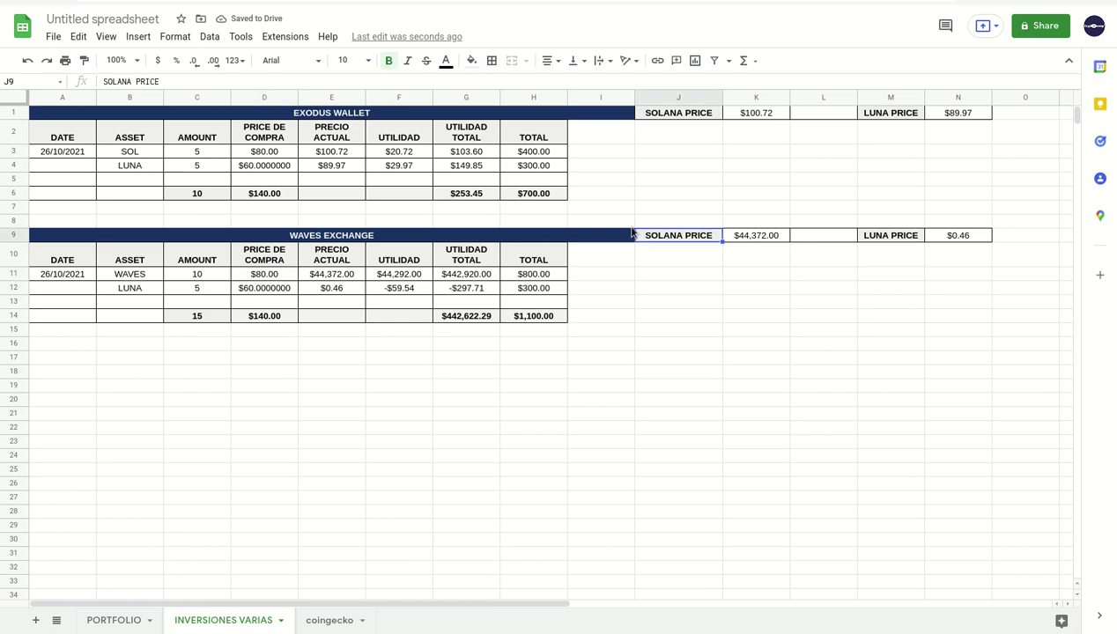
double_click(123, 81)
type("WAV")
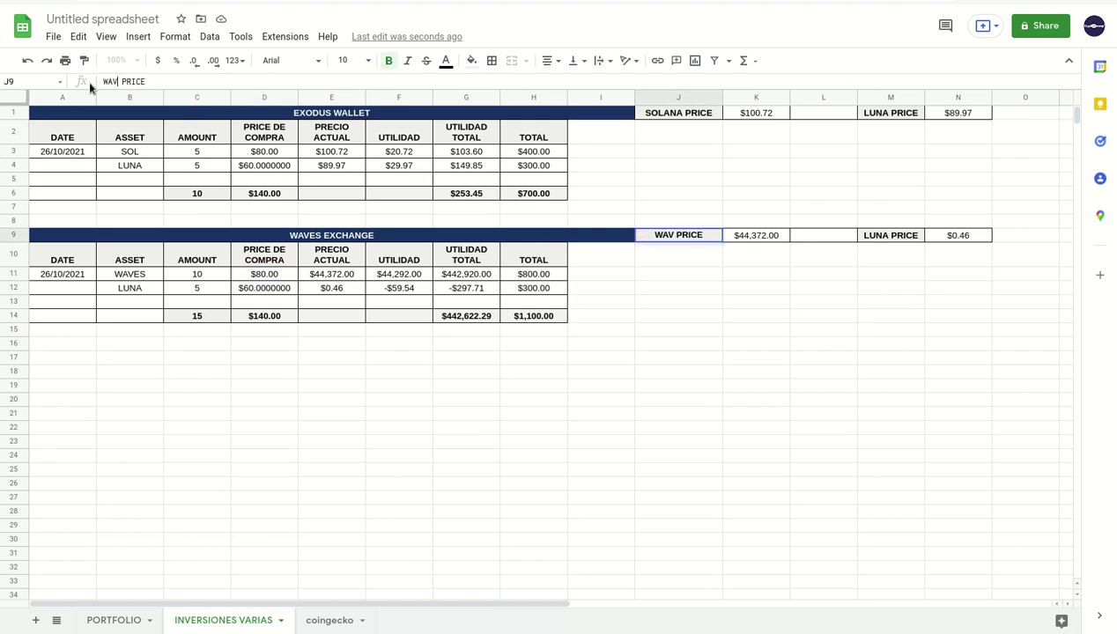
type("ES")
key("Tab")
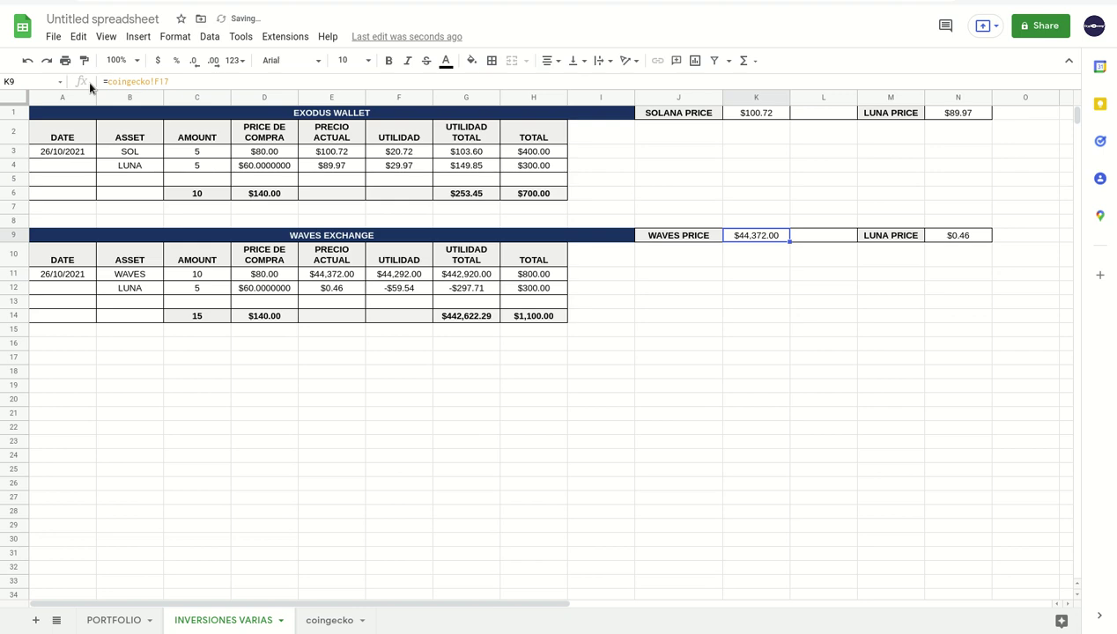
type("=")
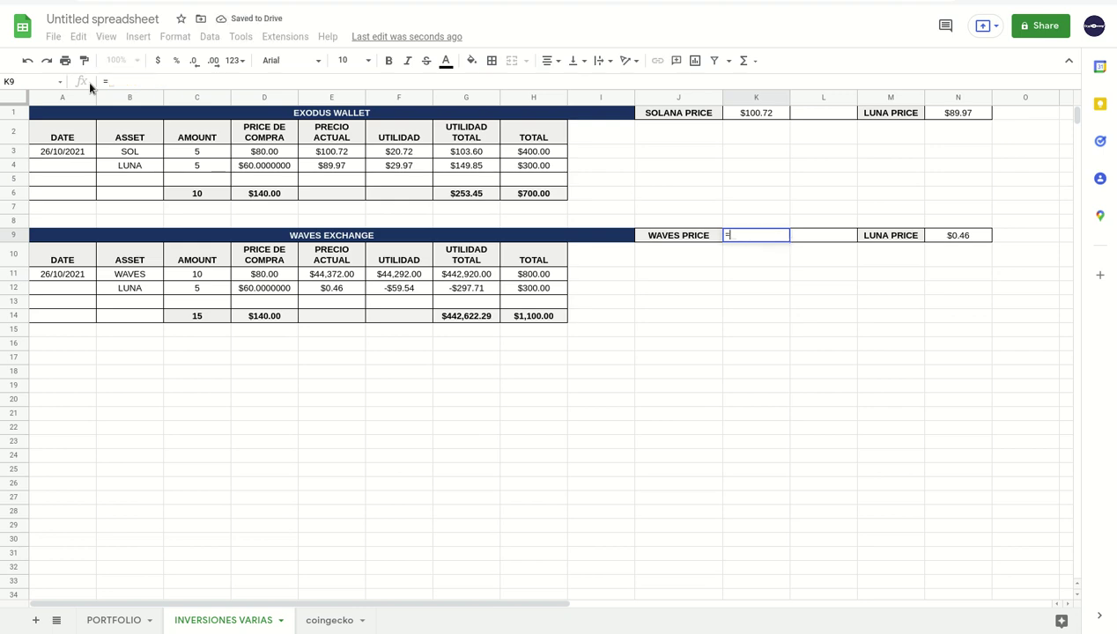
- Link the WAVES price in K9 to coingecko!F46, showing $33.26
left_click(338, 622)
scroll(274, 384, "down", 1)
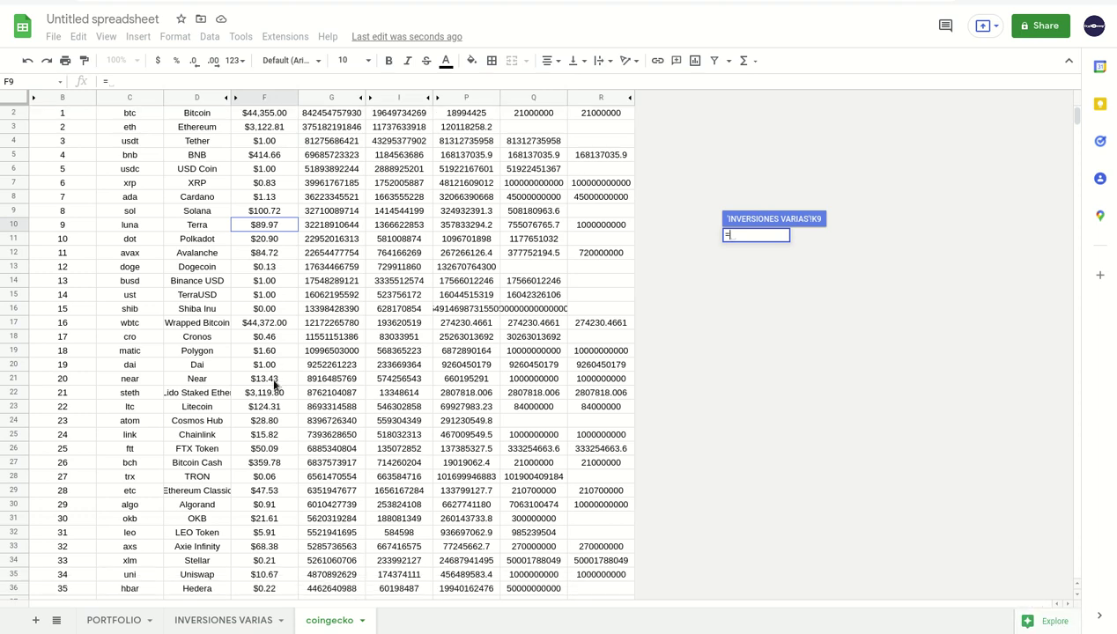
scroll(274, 384, "down", 1)
scroll(274, 384, "down", 1)
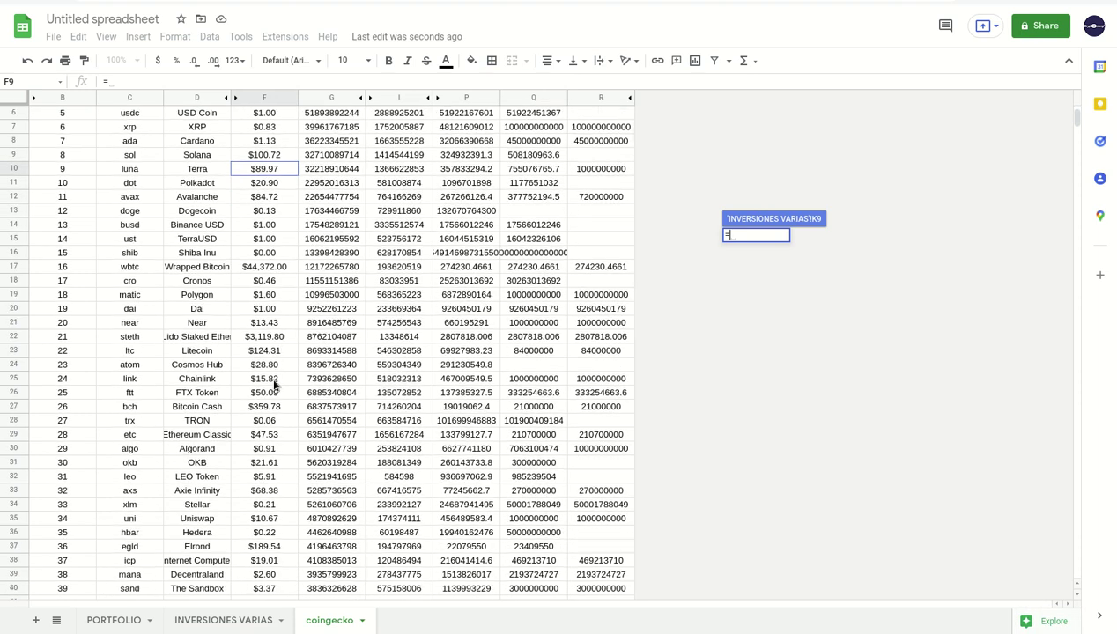
scroll(274, 384, "down", 2)
scroll(274, 384, "down", 1)
scroll(274, 384, "down", 2)
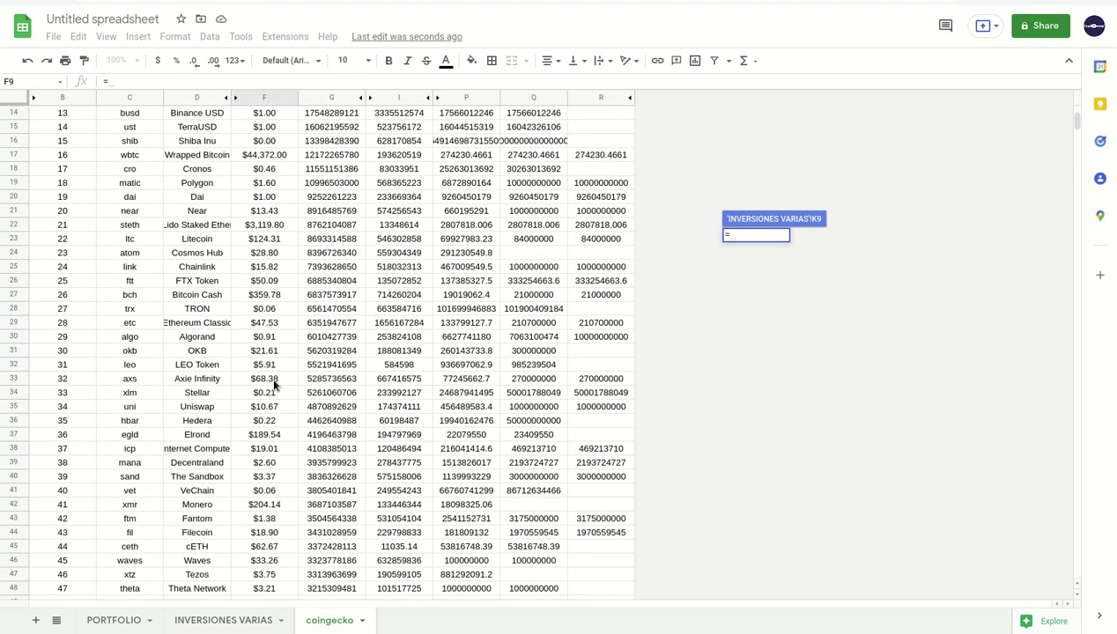
scroll(274, 384, "down", 1)
scroll(274, 384, "down", 1)
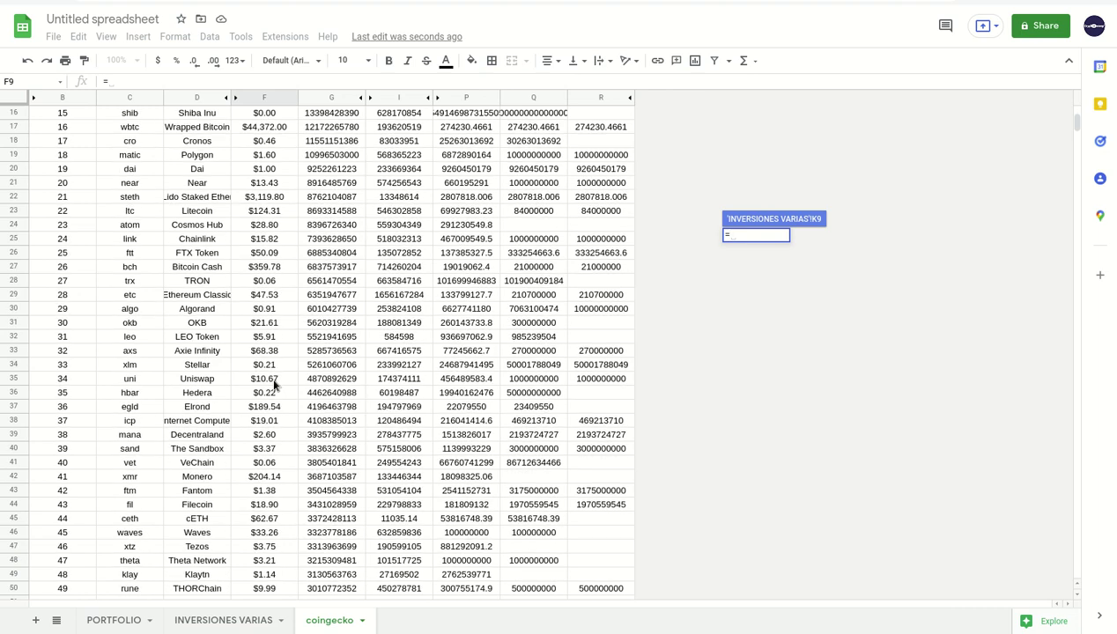
left_click(274, 533)
key("Return")
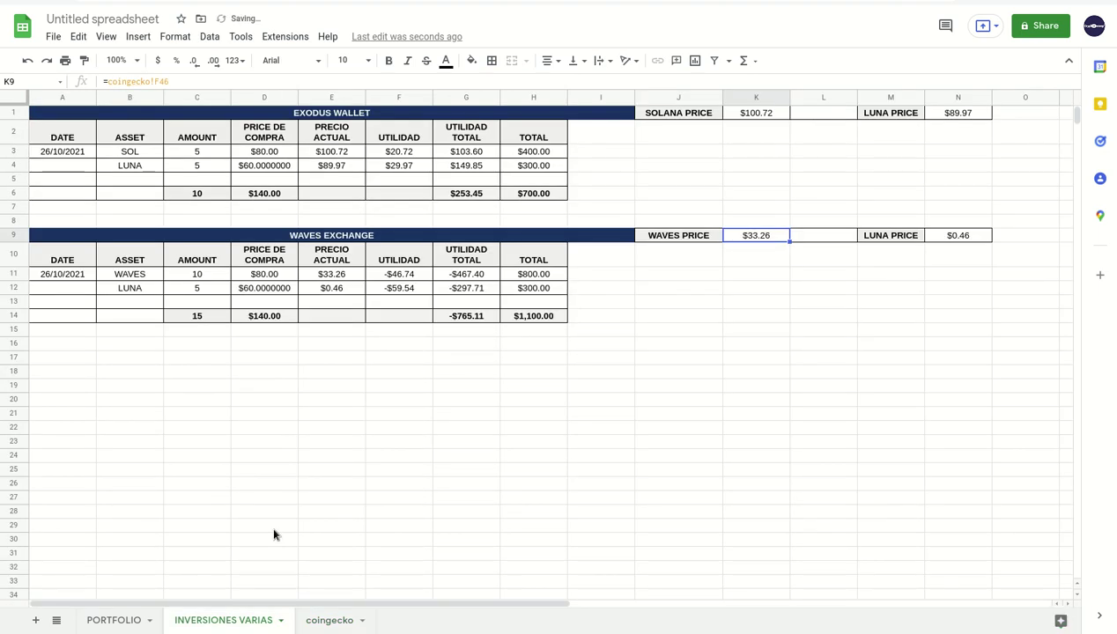
- Set the WAVES purchase price to $20
left_click(262, 275)
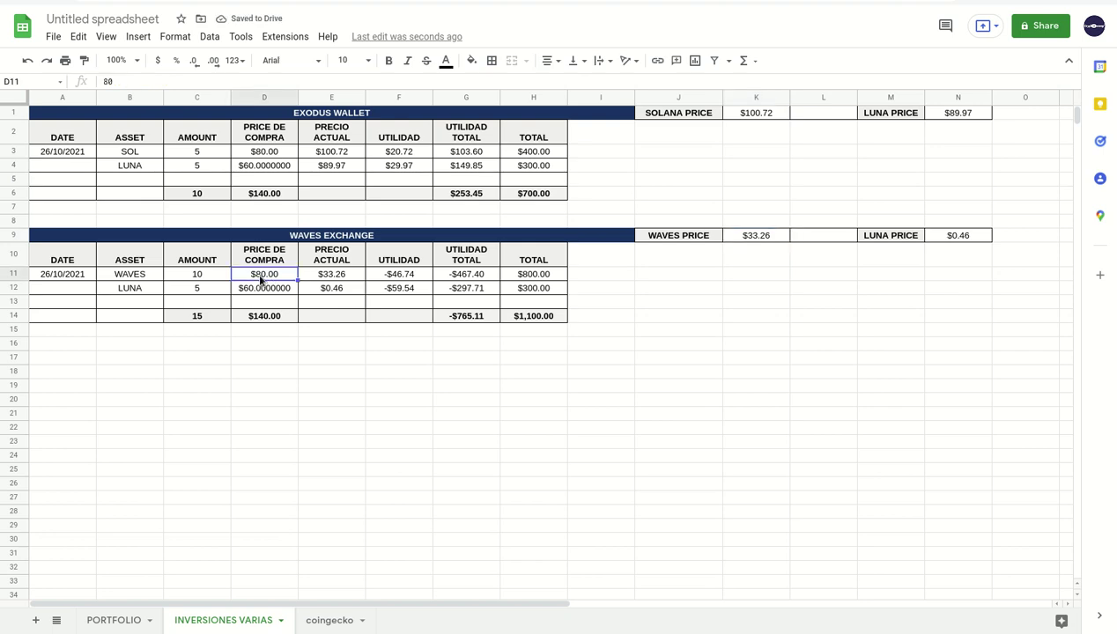
type("20")
key("Return")
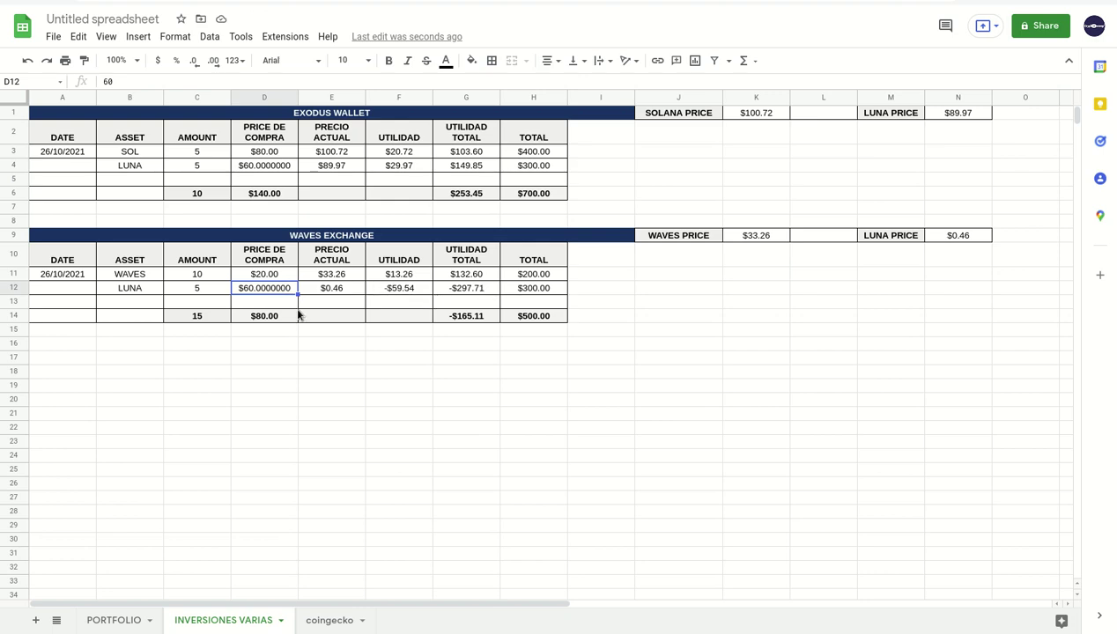
- Replace the LUNA row with USDN: amount 100, purchase price $1
left_click(137, 293)
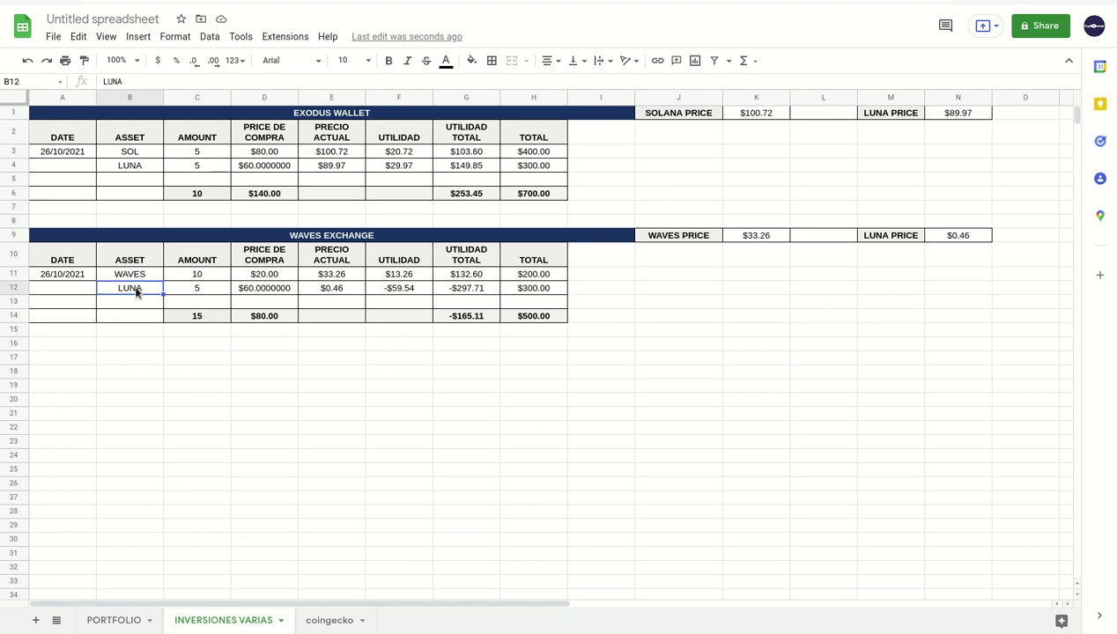
type("USDN")
key("Tab")
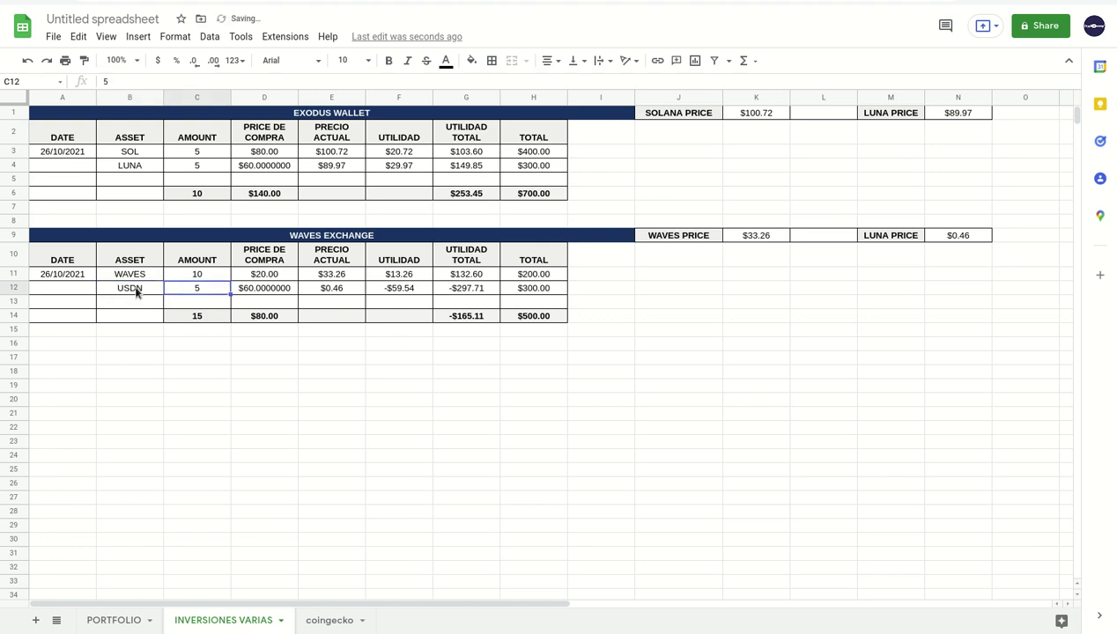
type("100")
key("Tab")
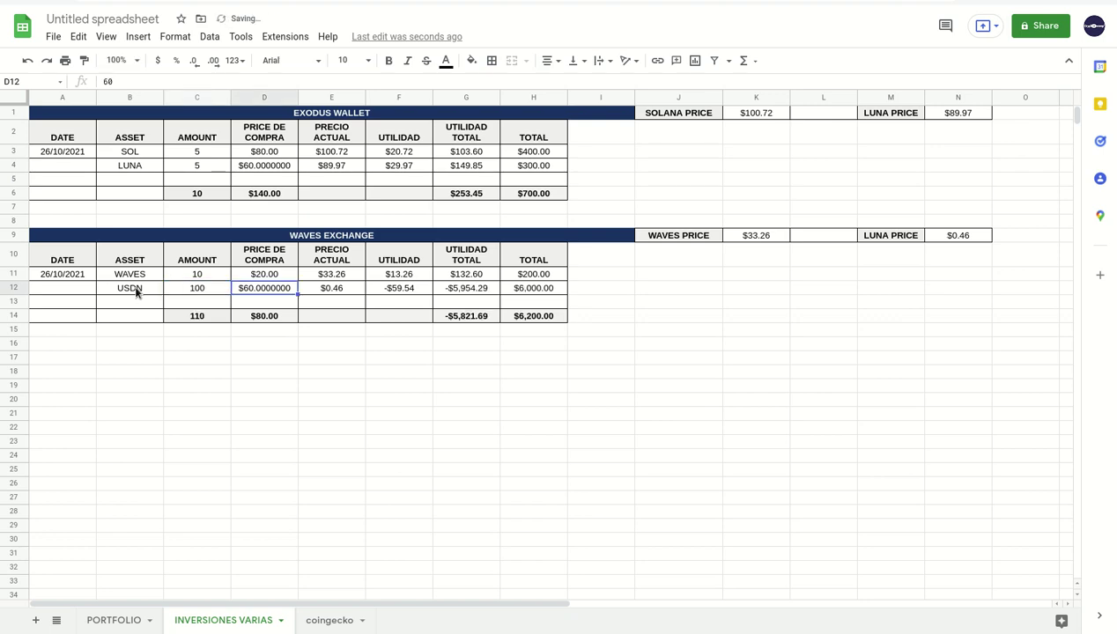
type("1")
key("Tab")
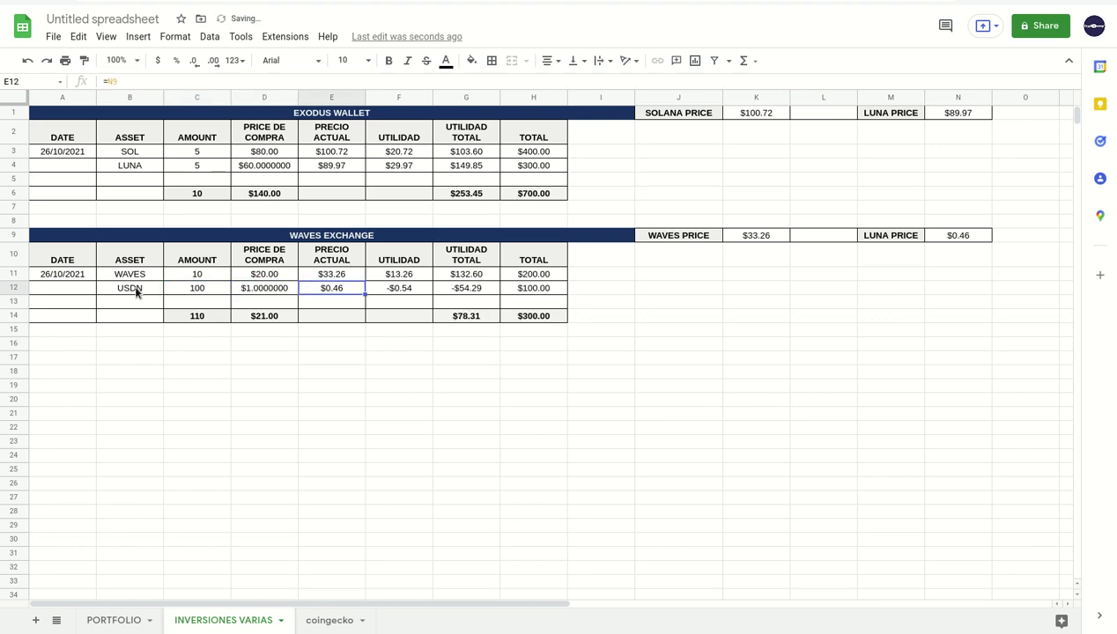
- Rename the LUNA PRICE label beside the Waves table to USDN PRICE
left_click(868, 238)
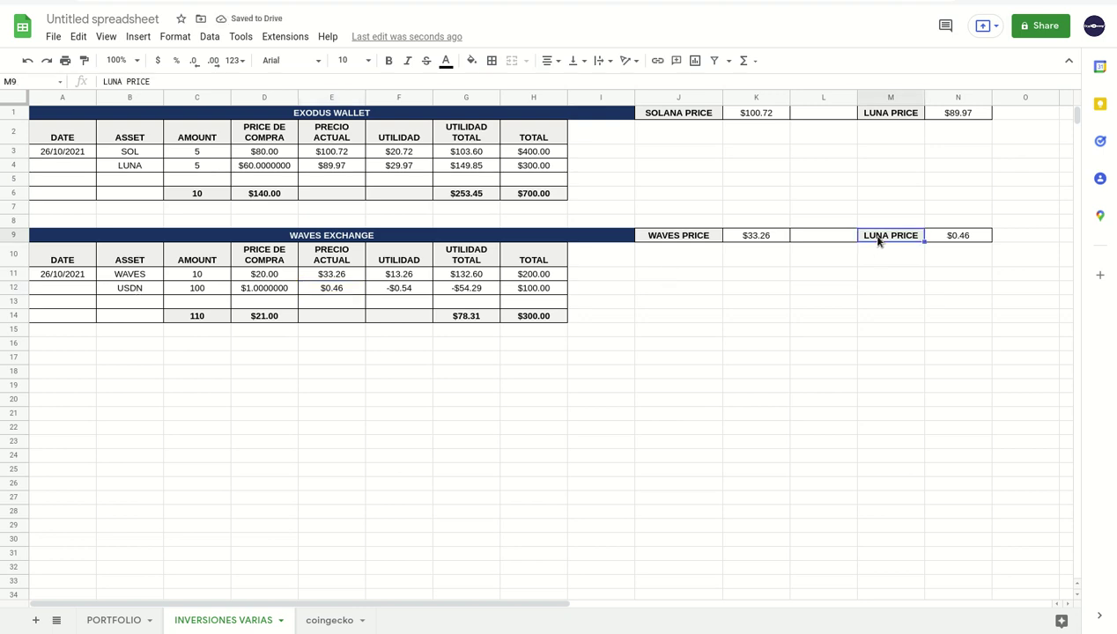
double_click(113, 81)
type("US")
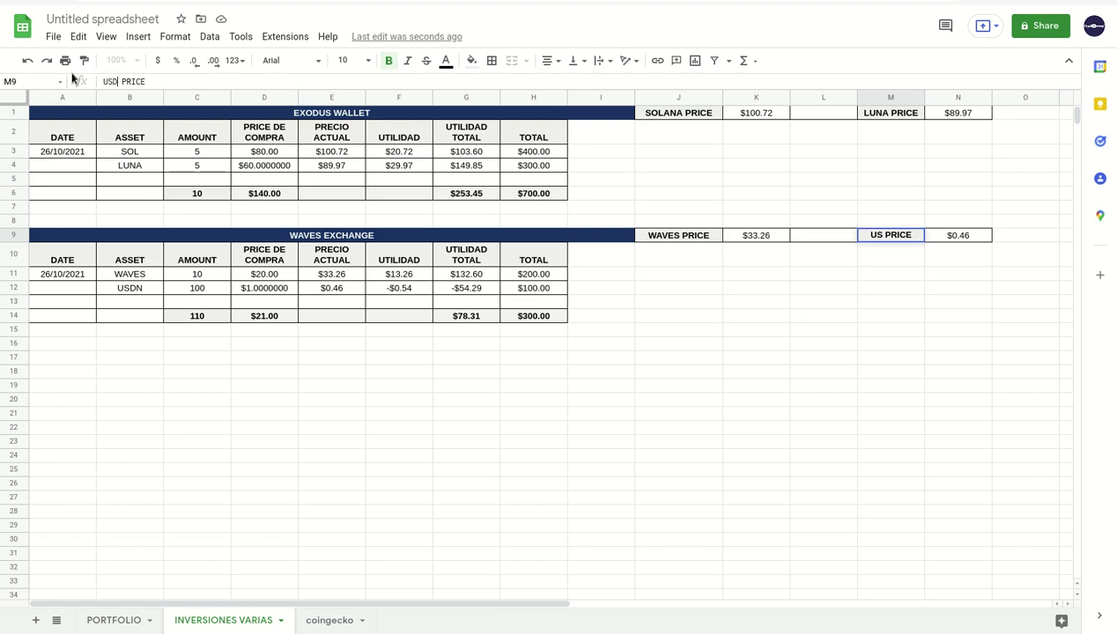
type("DN")
key("Return")
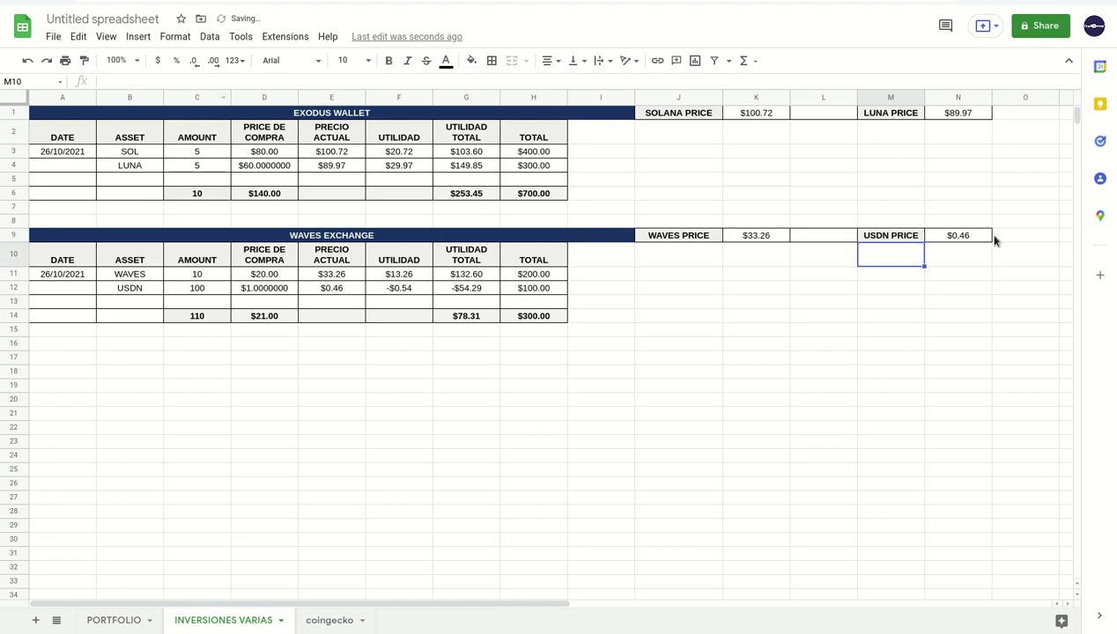
- Link the USDN price cell to Tether's $1.00 price in coingecko F4
left_click(970, 238)
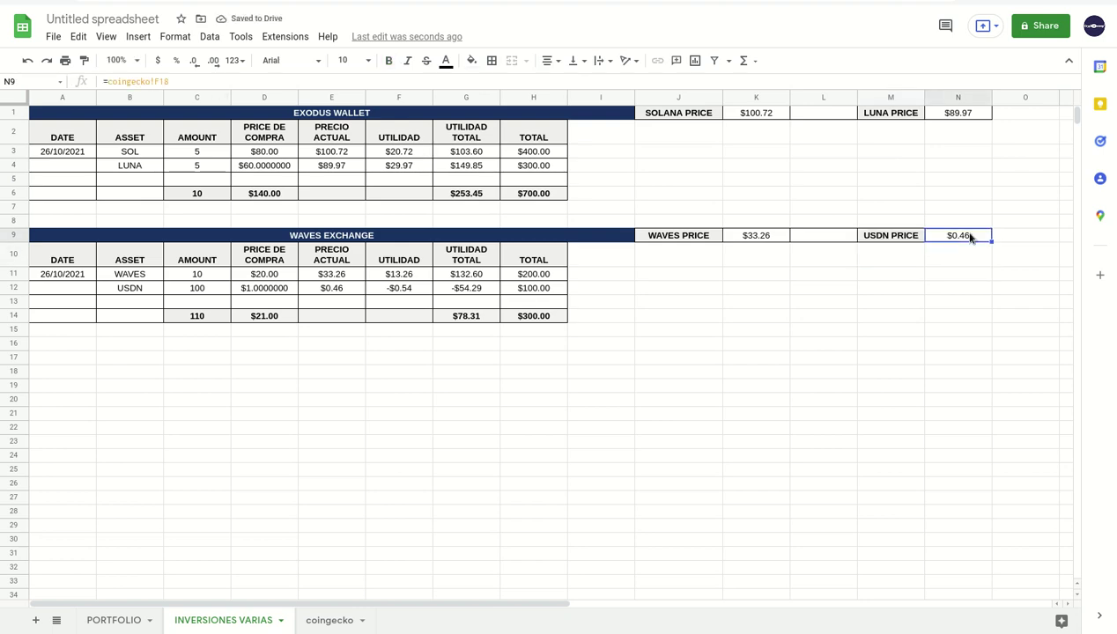
type("=")
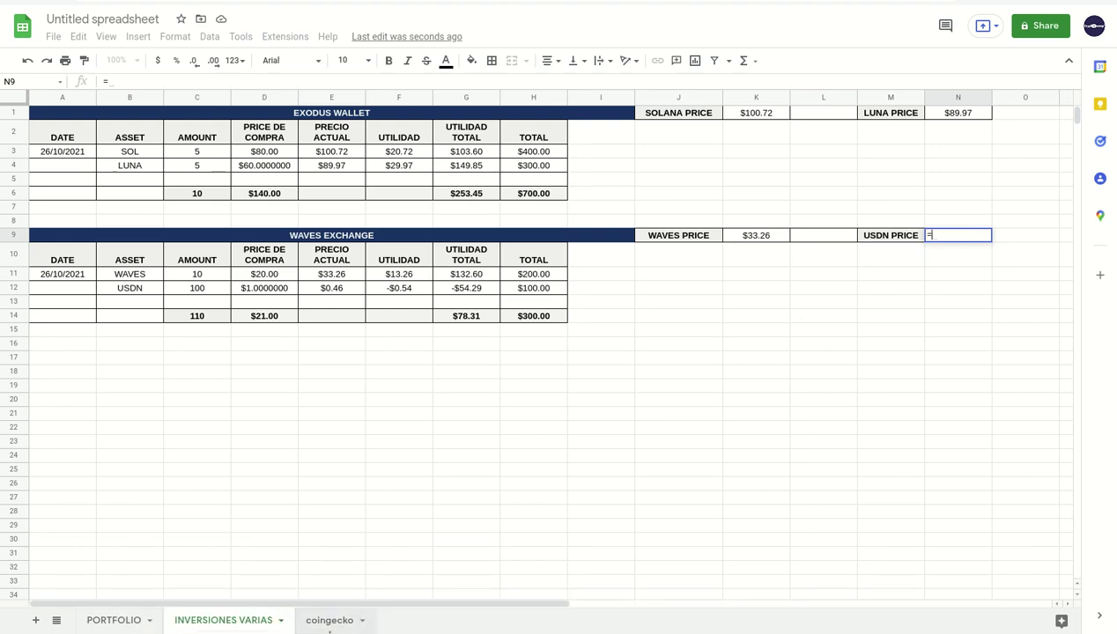
left_click(320, 628)
scroll(282, 357, "up", 1)
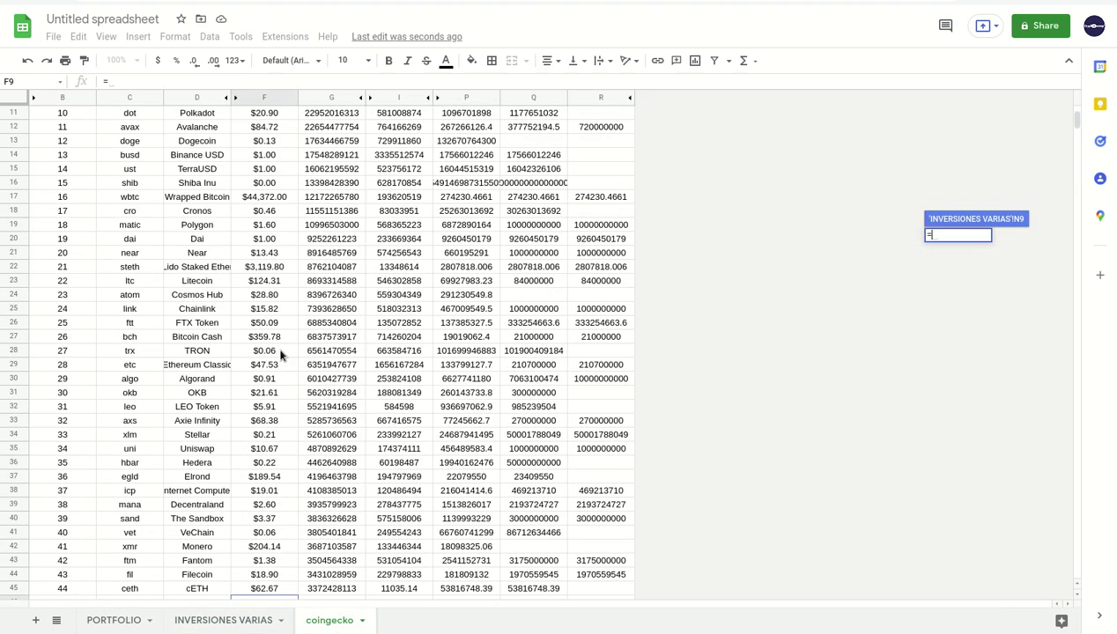
scroll(282, 356, "up", 5)
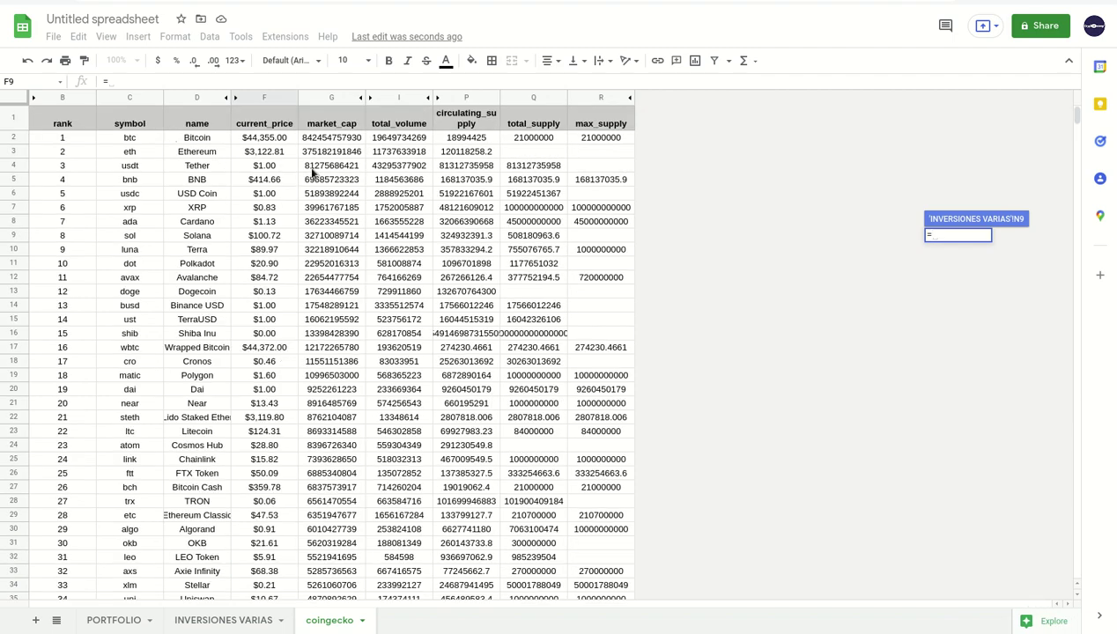
left_click(263, 167)
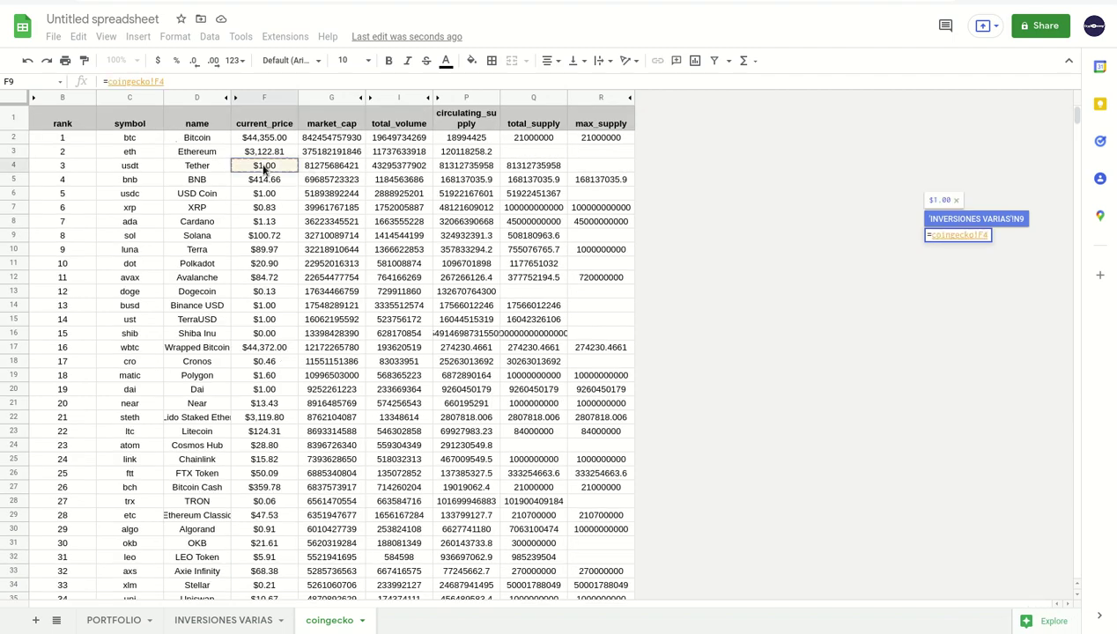
key("Return")
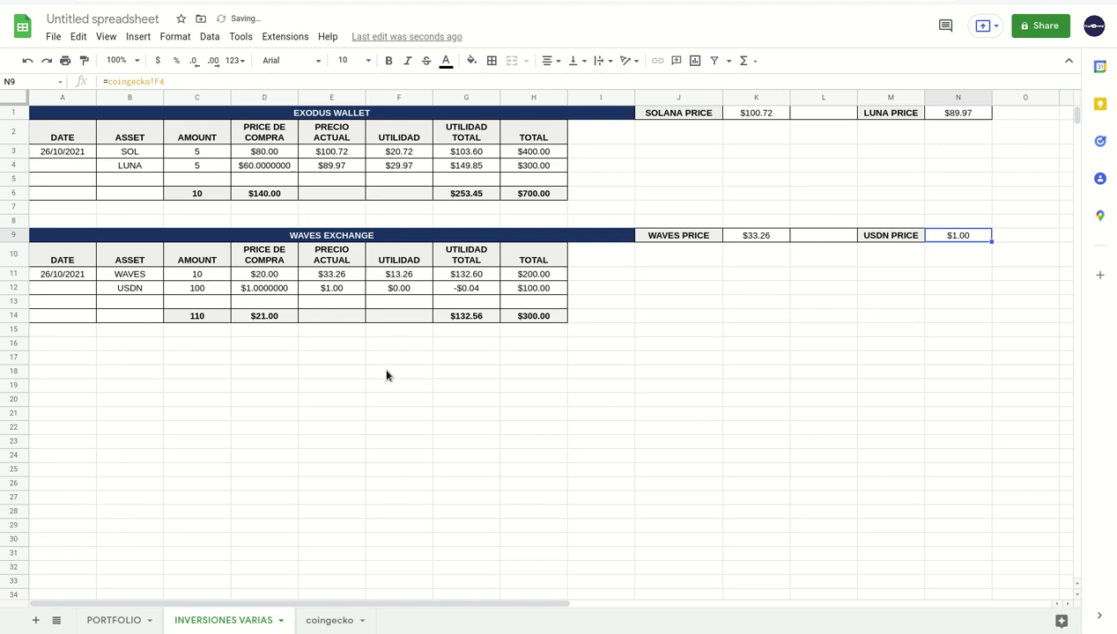
left_click(543, 322)
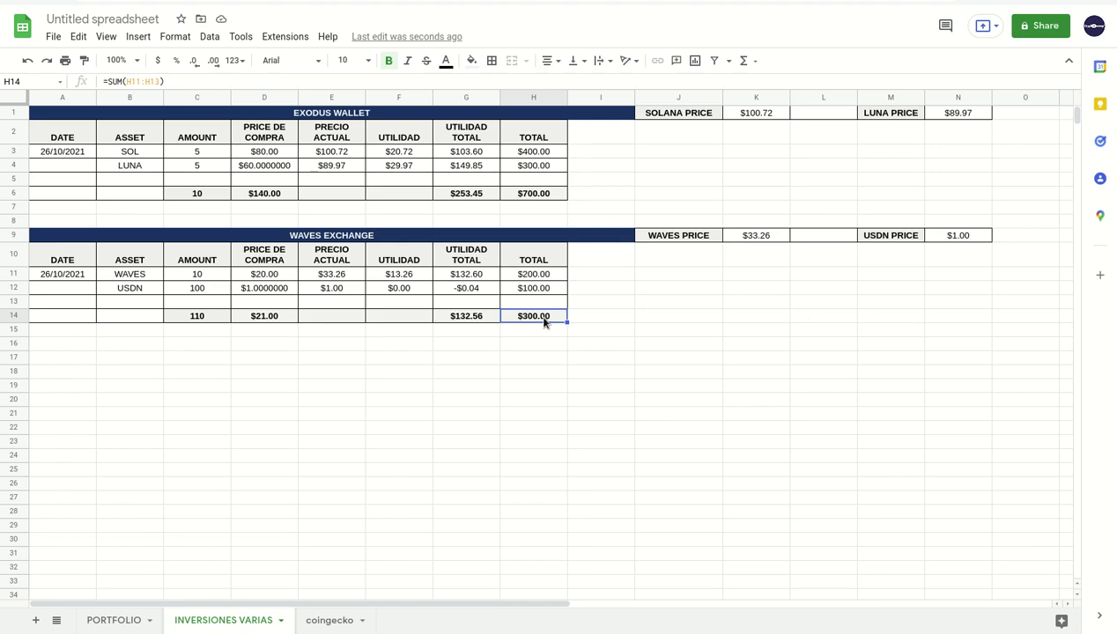
- Link PORTFOLIO's WAVES WALLET APP actual balance (D4) to the $300.00 Waves Exchange total in H14
left_click(111, 622)
mouse_move(271, 200)
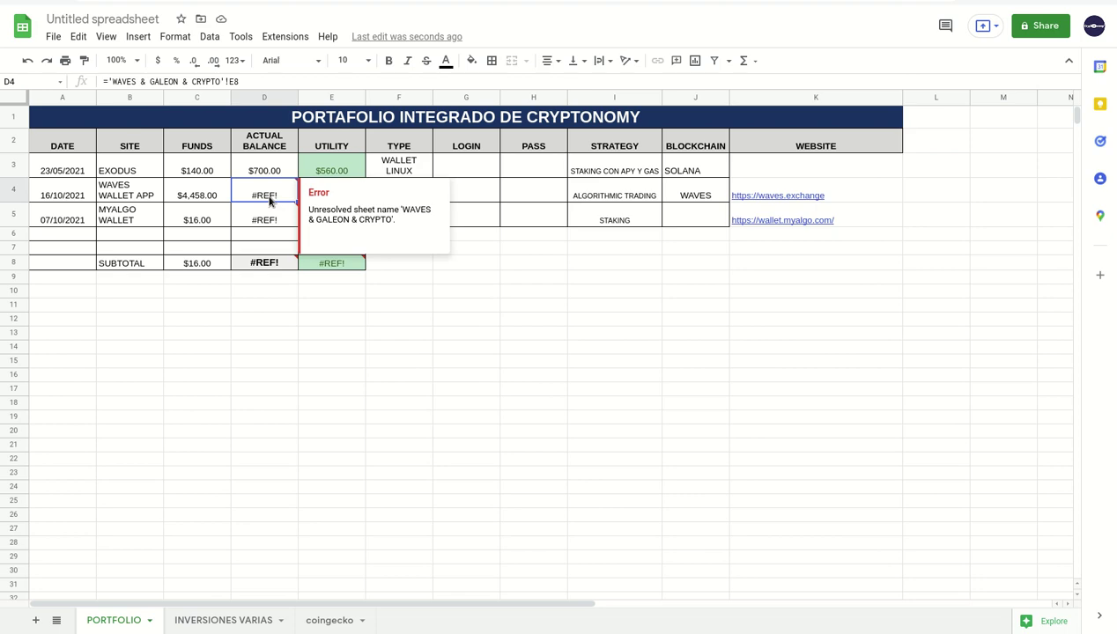
type("=")
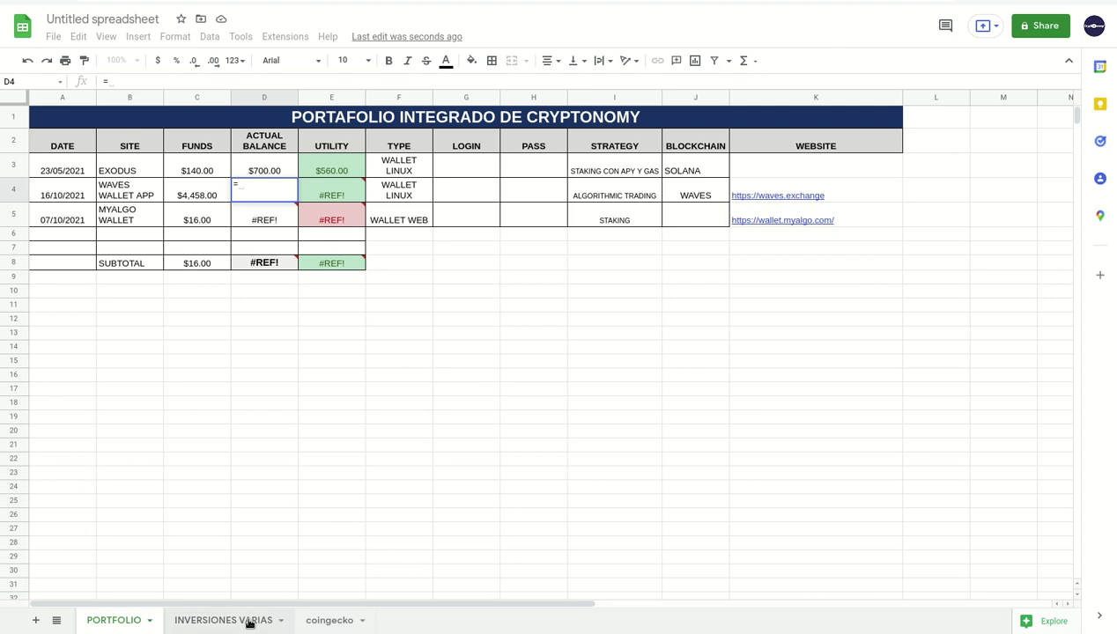
left_click(229, 620)
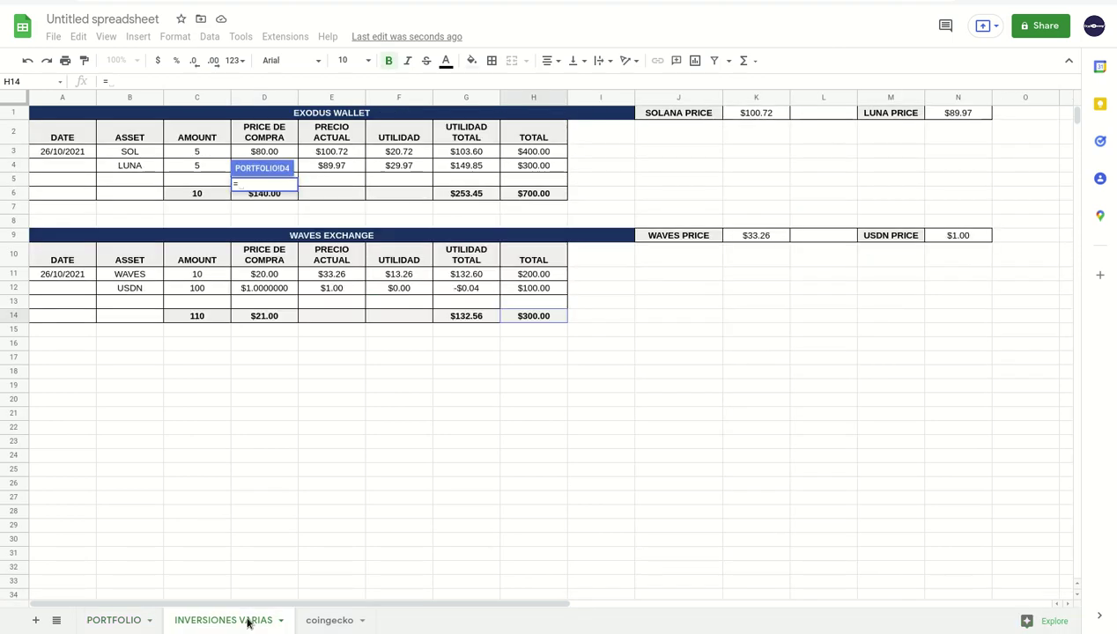
left_click(534, 319)
key("Return")
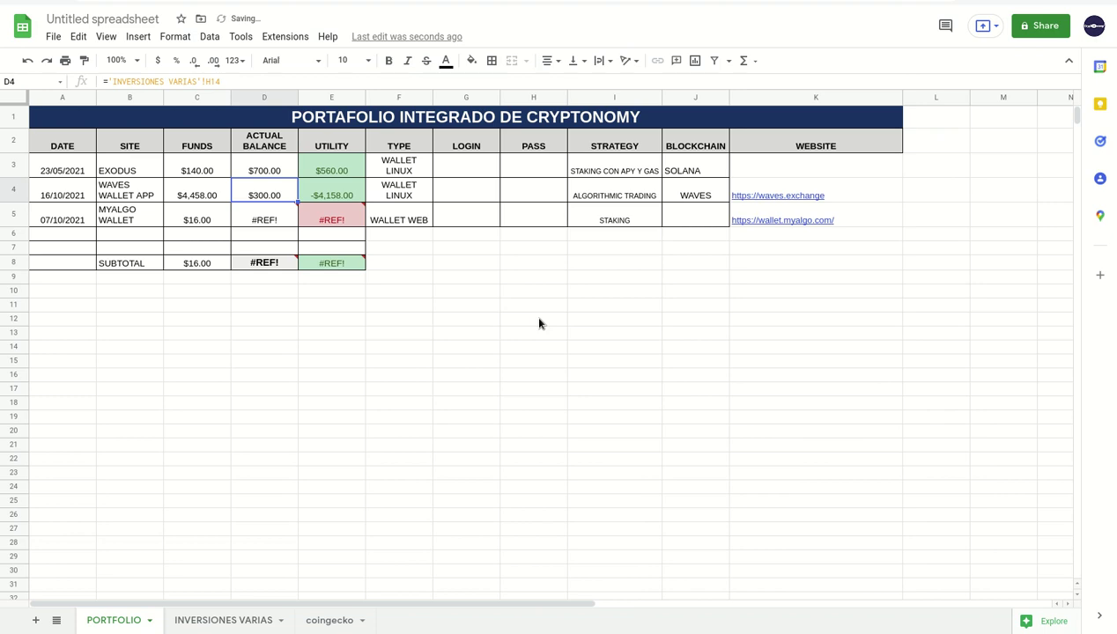
left_click(193, 199)
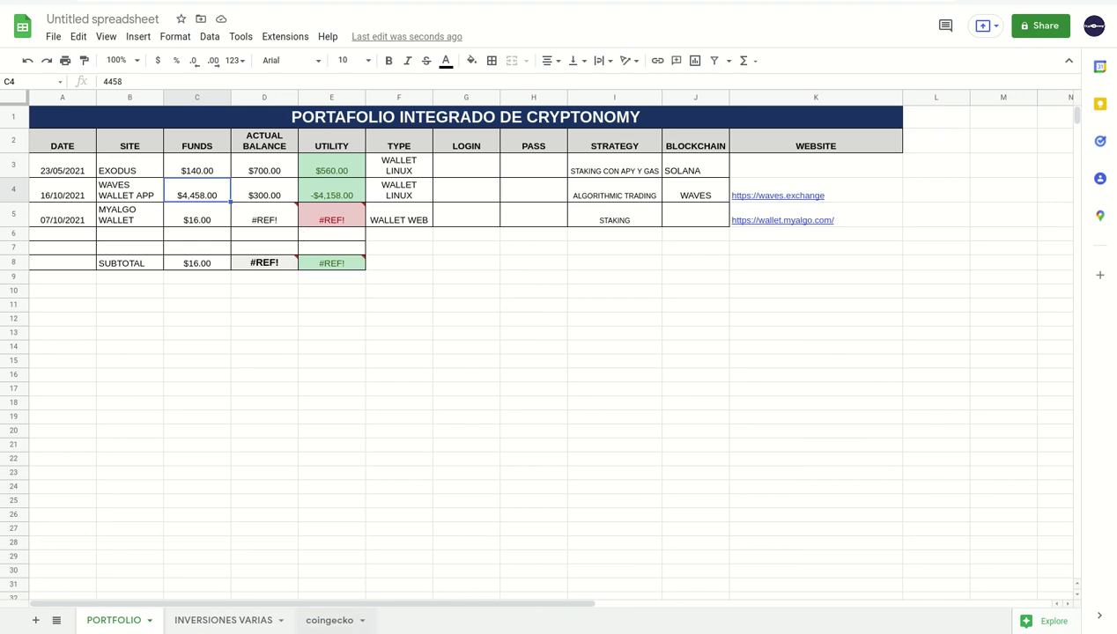
left_click(241, 619)
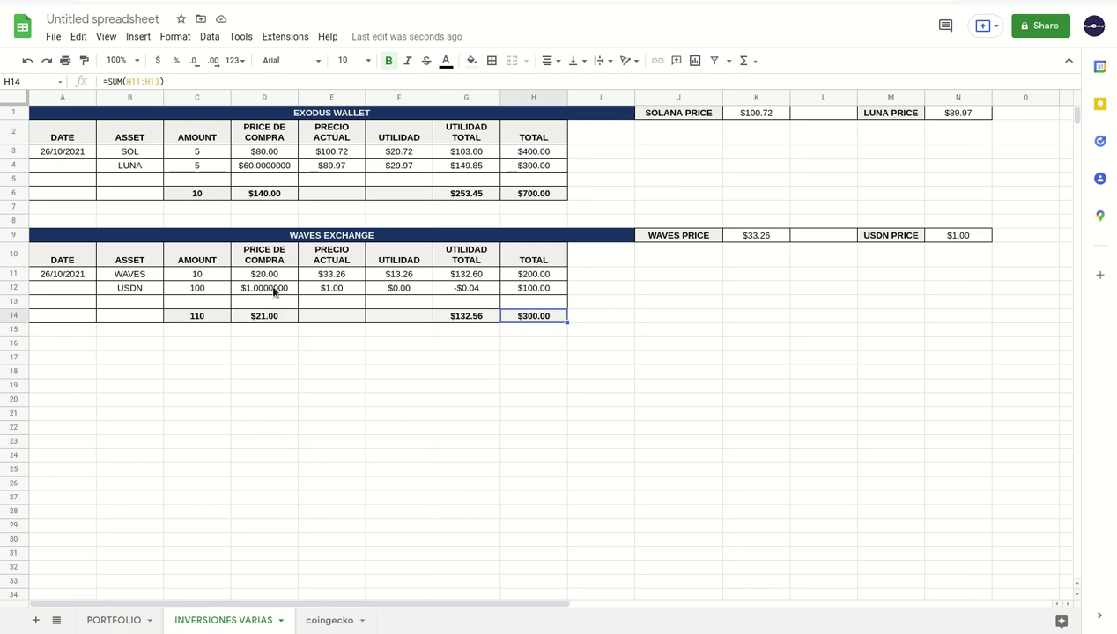
- Reduce the decimal places on the USDN purchase price in D12 so it shows $1.00
left_click(274, 293)
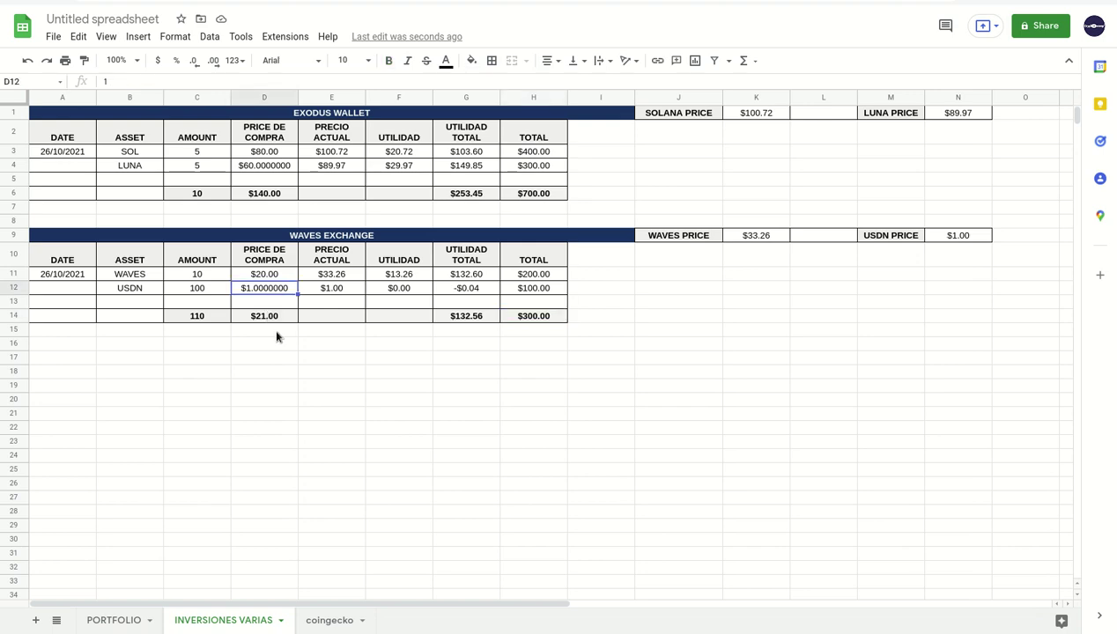
left_click(197, 62)
left_click(196, 62)
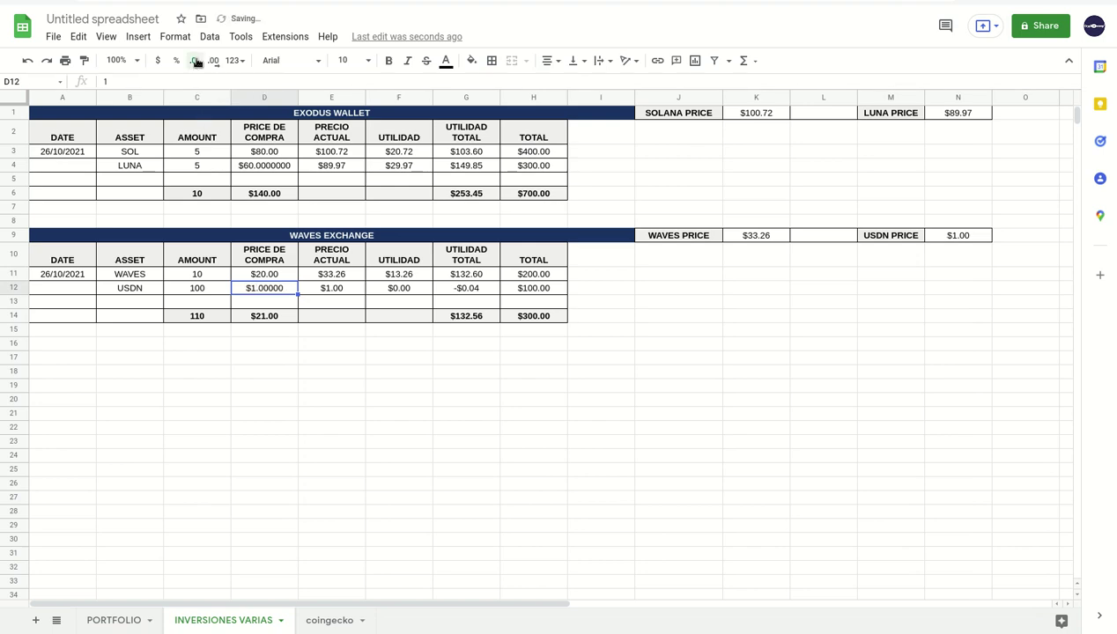
left_click(197, 61)
left_click(196, 62)
left_click(197, 62)
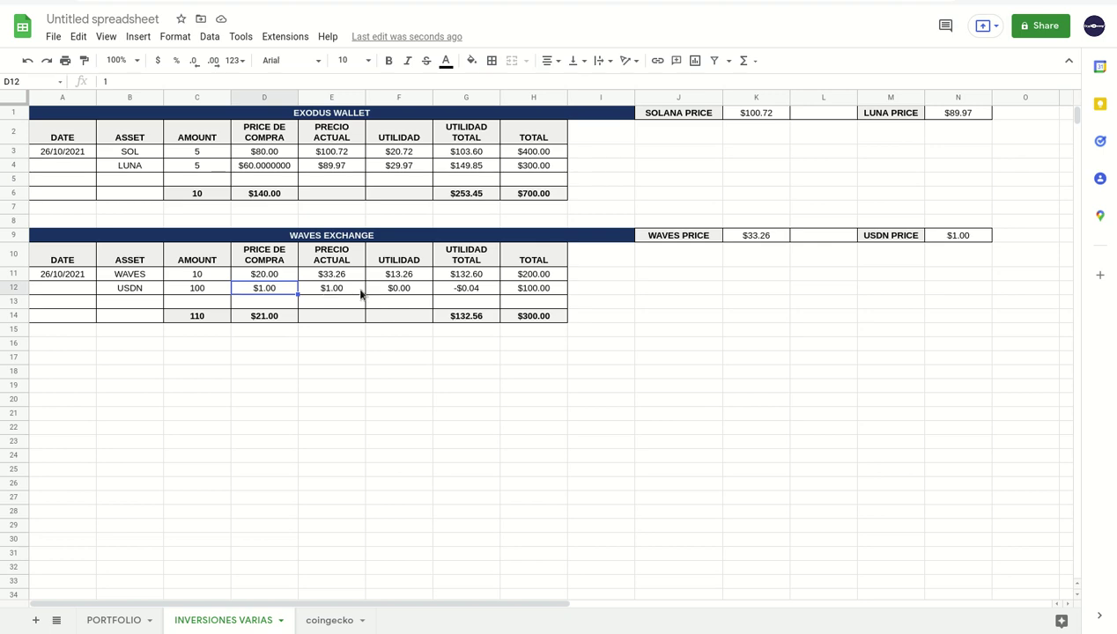
left_click(473, 292)
- On PORTFOLIO, set the WAVES WALLET APP funds to $100
left_click(544, 319)
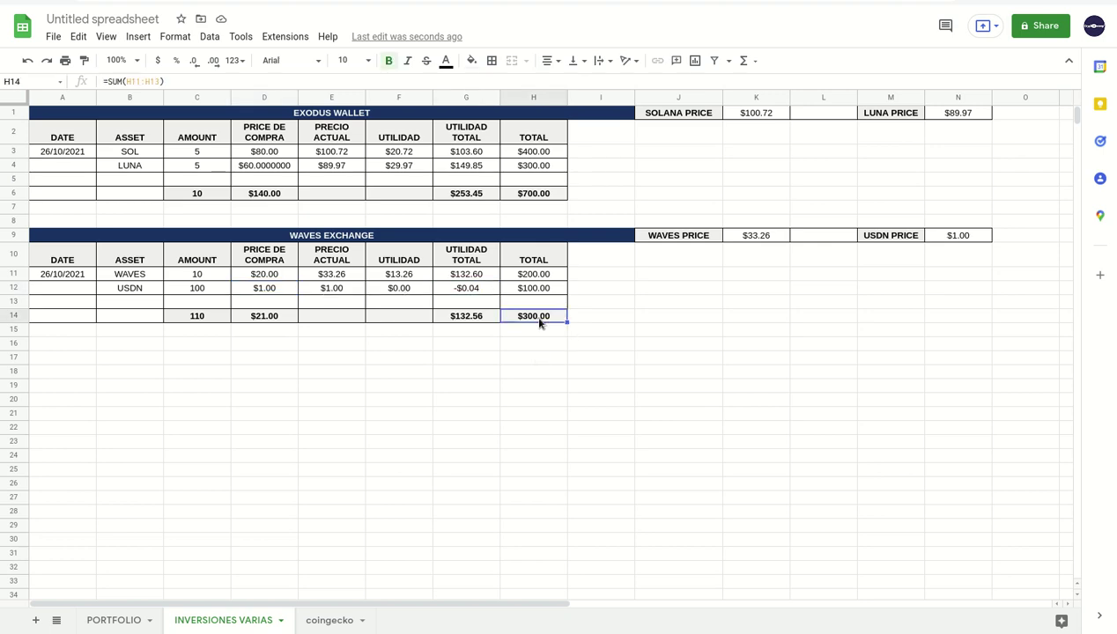
left_click(124, 622)
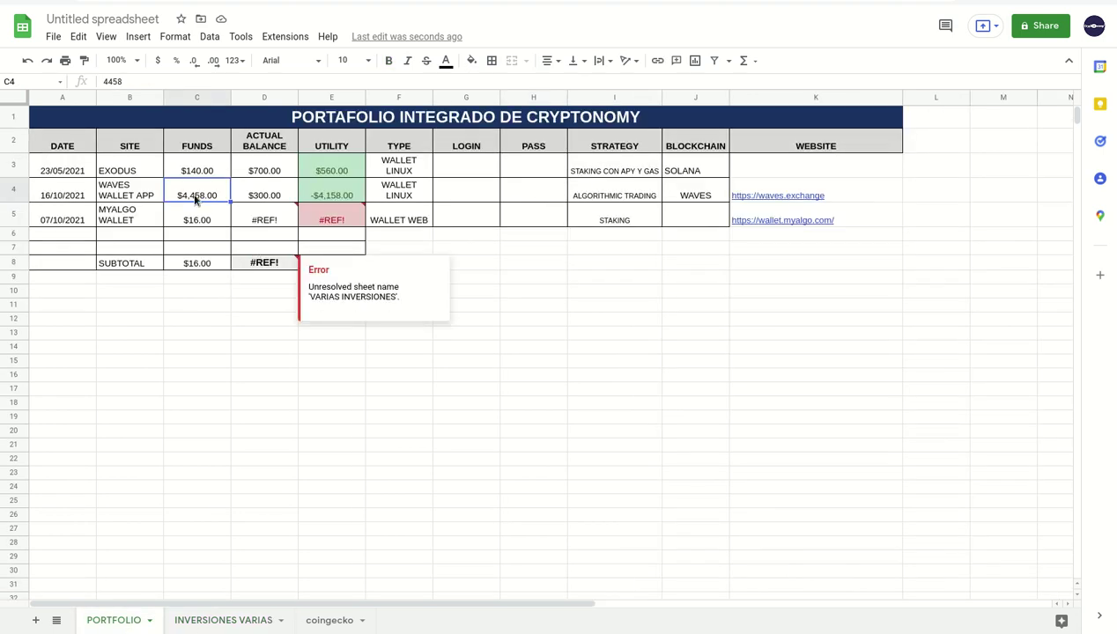
type("100")
key("Return")
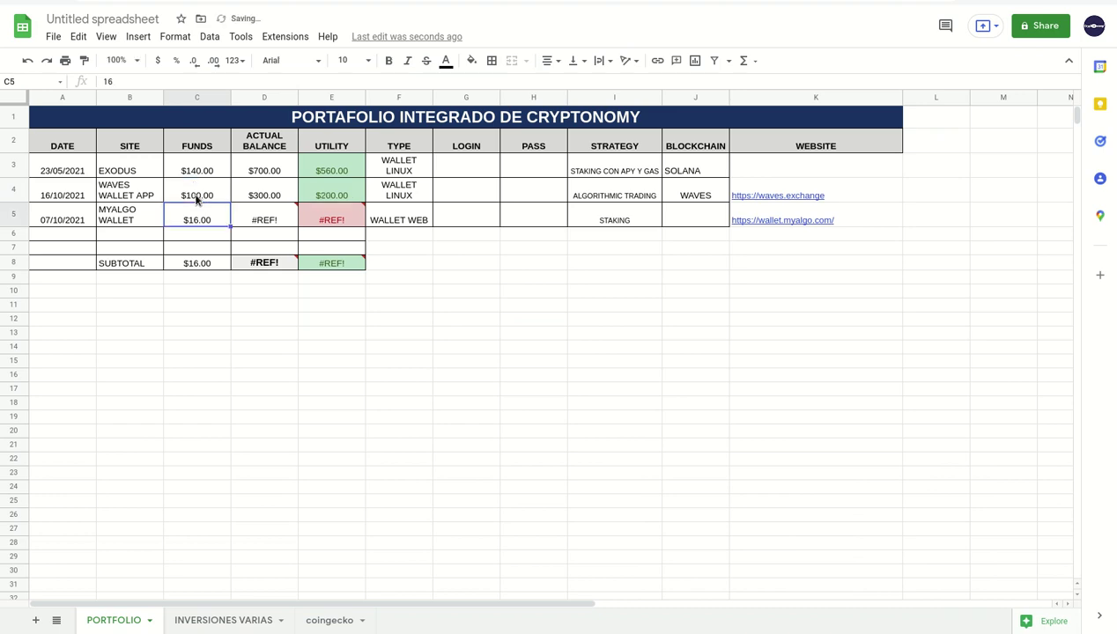
- Delete the MYALGO WALLET row (row 5)
mouse_move(295, 231)
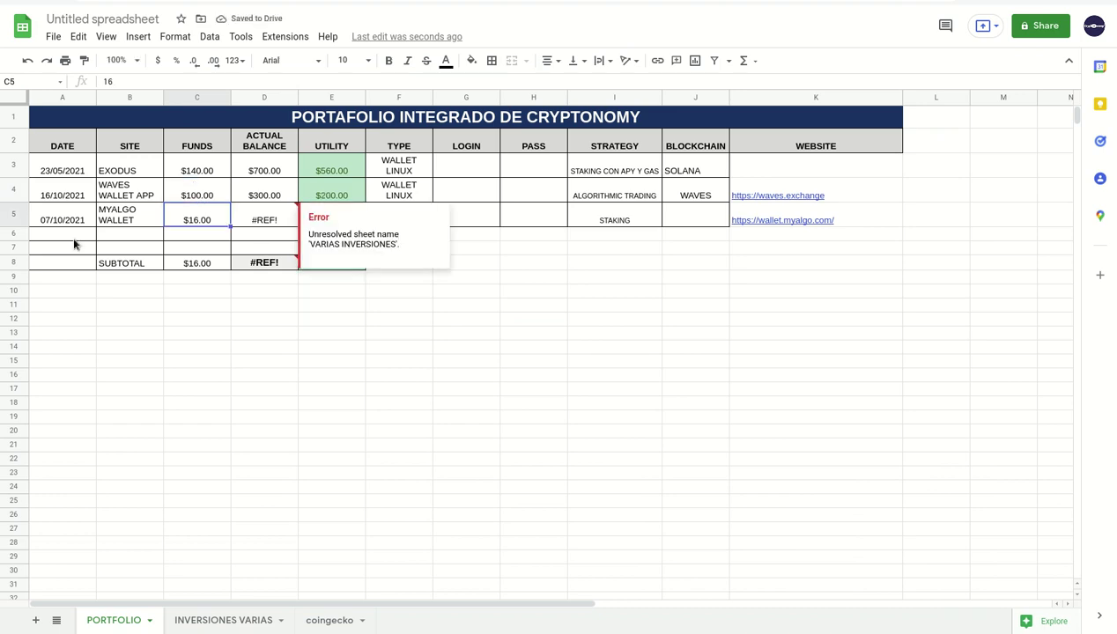
right_click(9, 216)
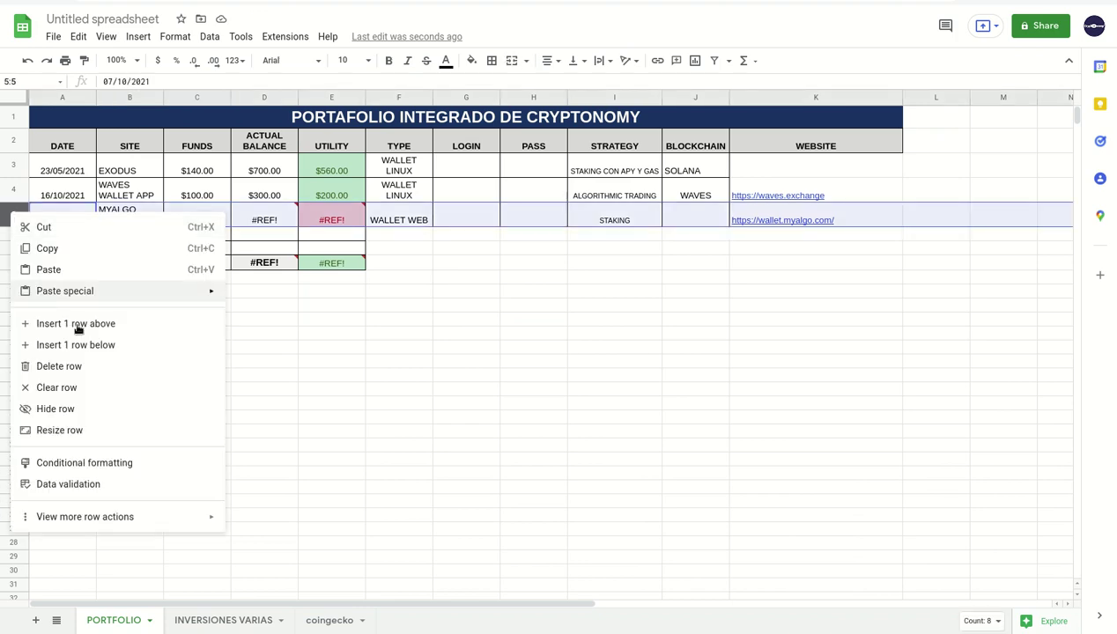
left_click(88, 366)
left_click(567, 407)
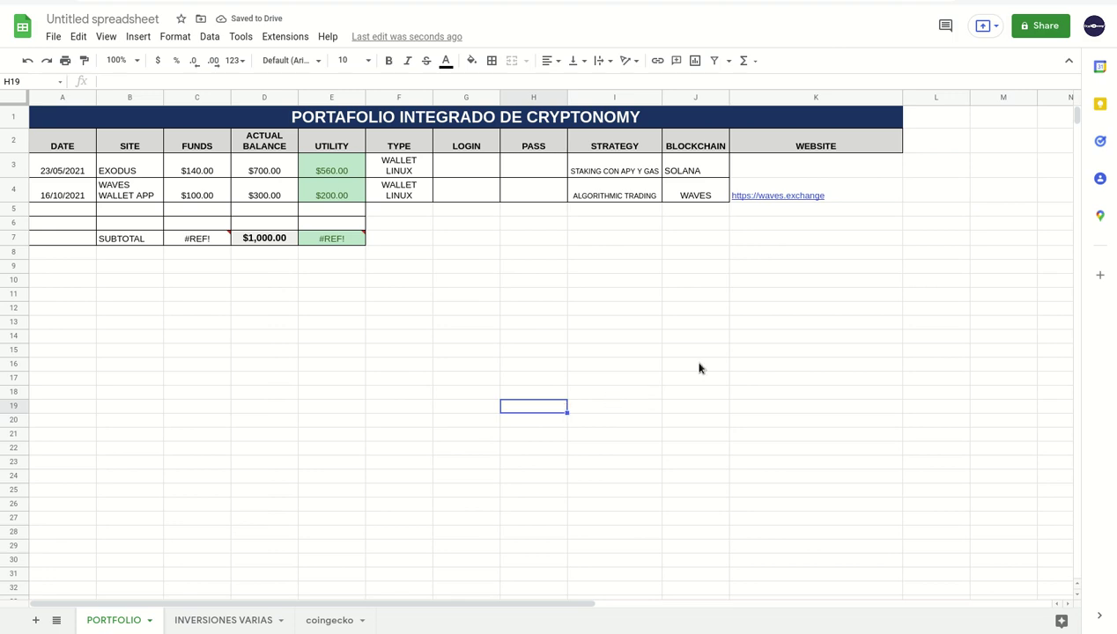
- Replace the UTILITY subtotal in E7 with SUM(E3:E6), giving $760.00
left_click(342, 240)
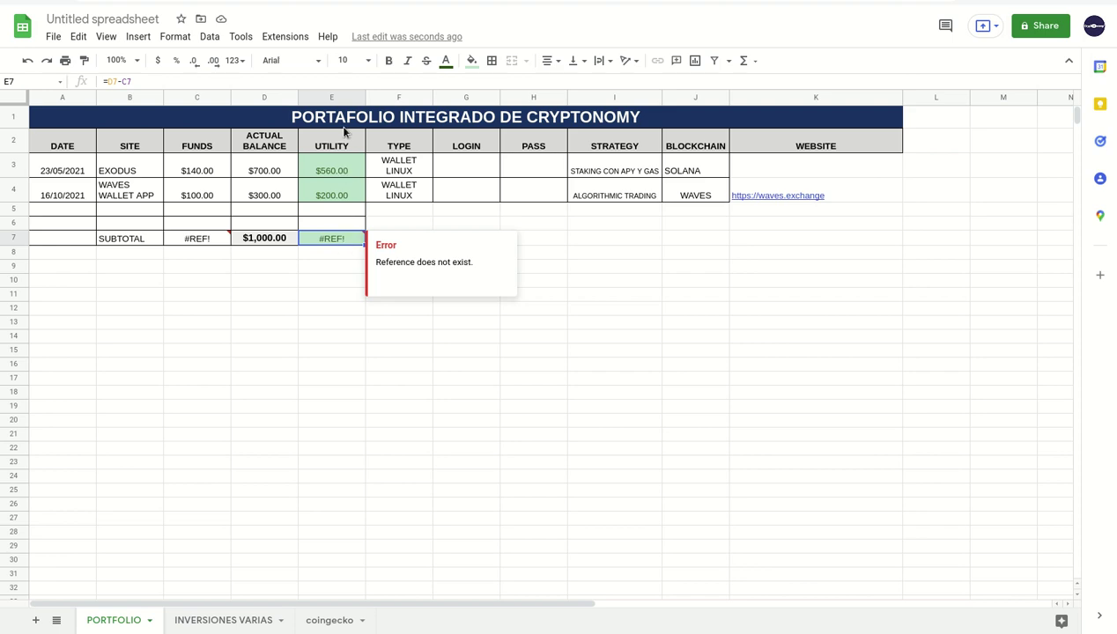
left_click(745, 60)
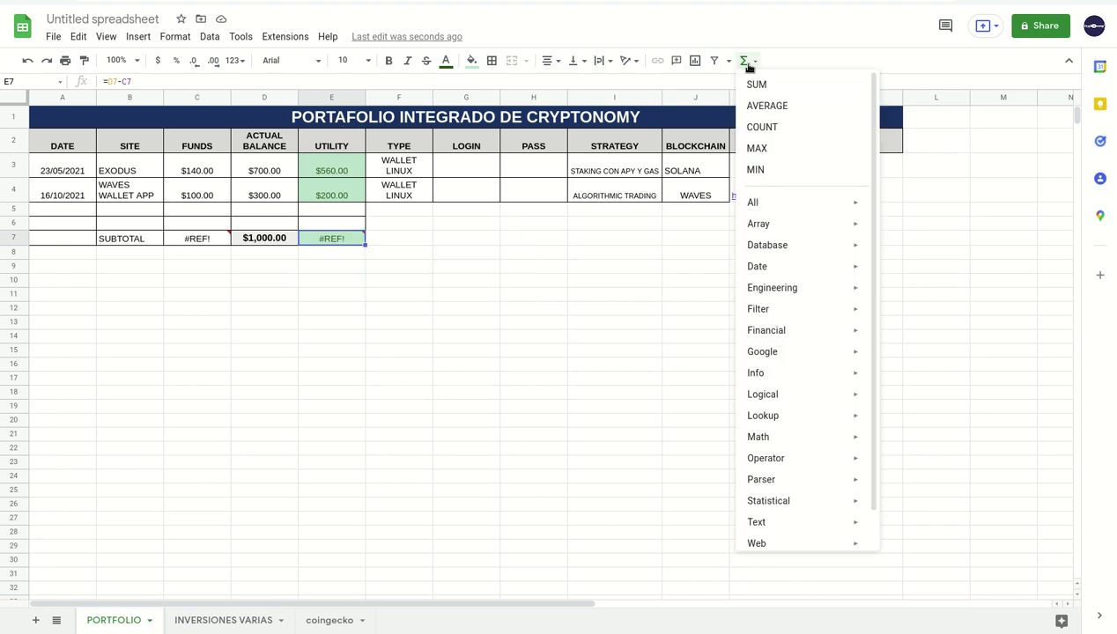
left_click(775, 84)
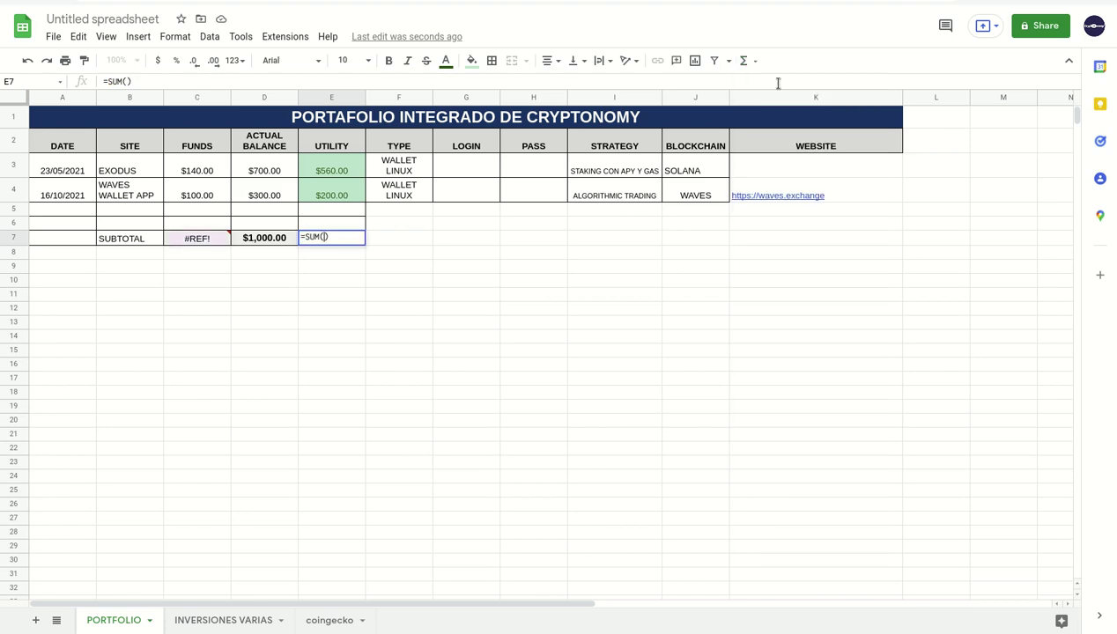
left_click(326, 176)
left_click_drag(326, 179, 328, 220)
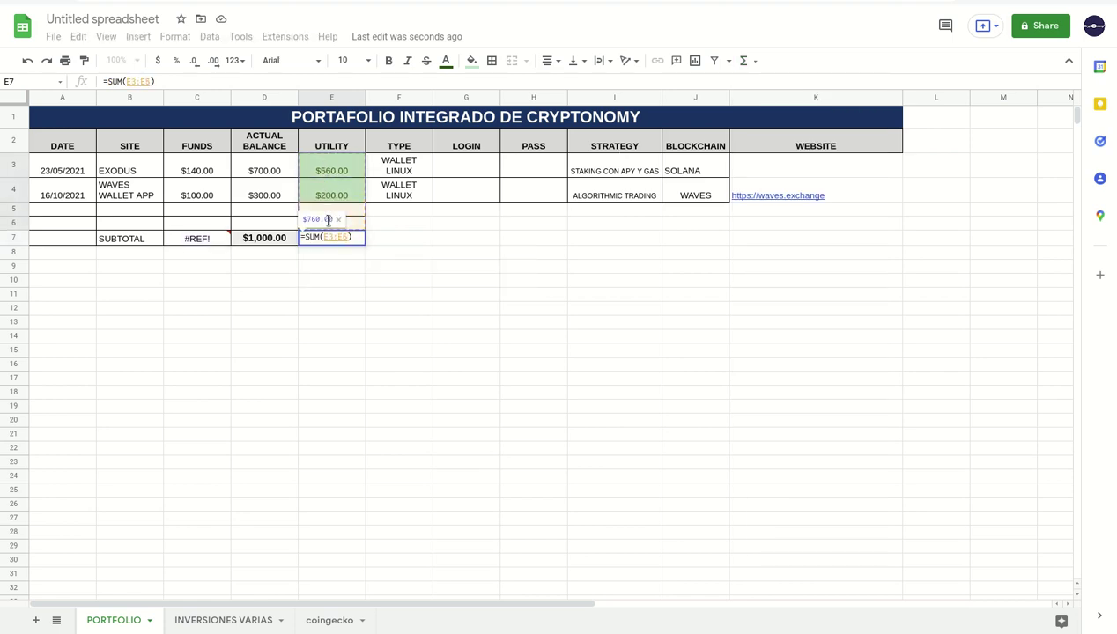
key("Return")
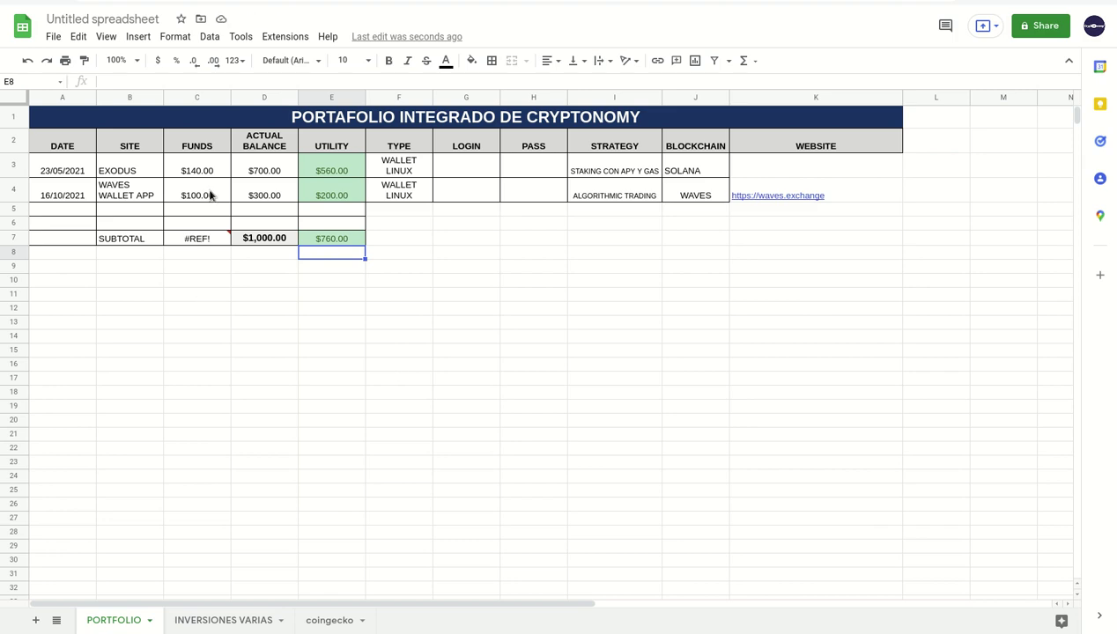
- Clear the broken FUNDS subtotal in C7 and replace it with a SUM over the funds cells
left_click(204, 243)
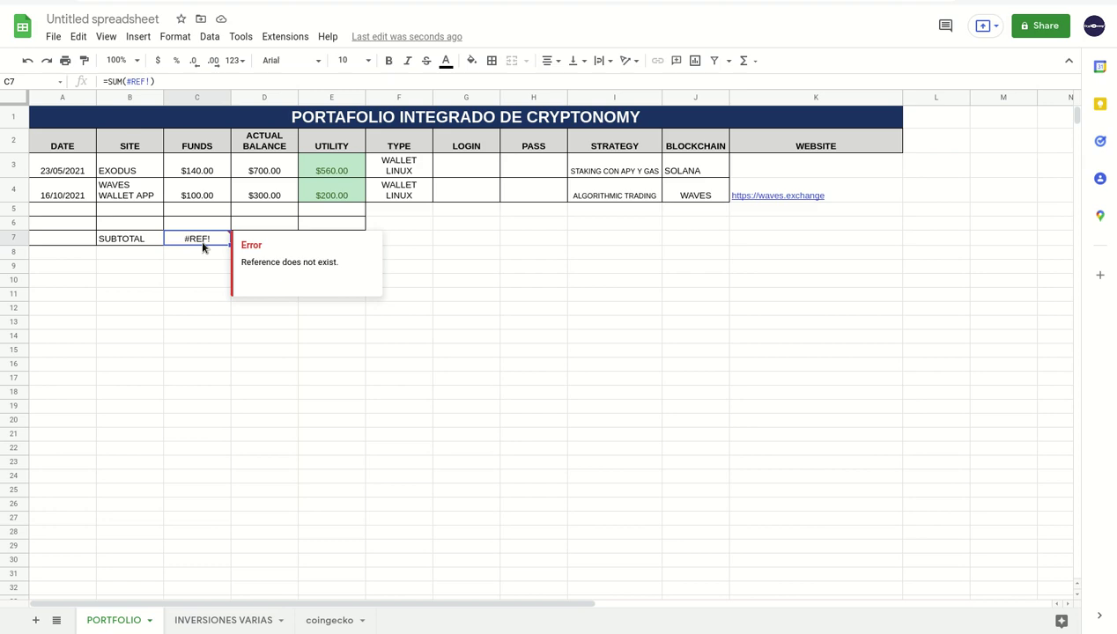
key("Delete")
type("=")
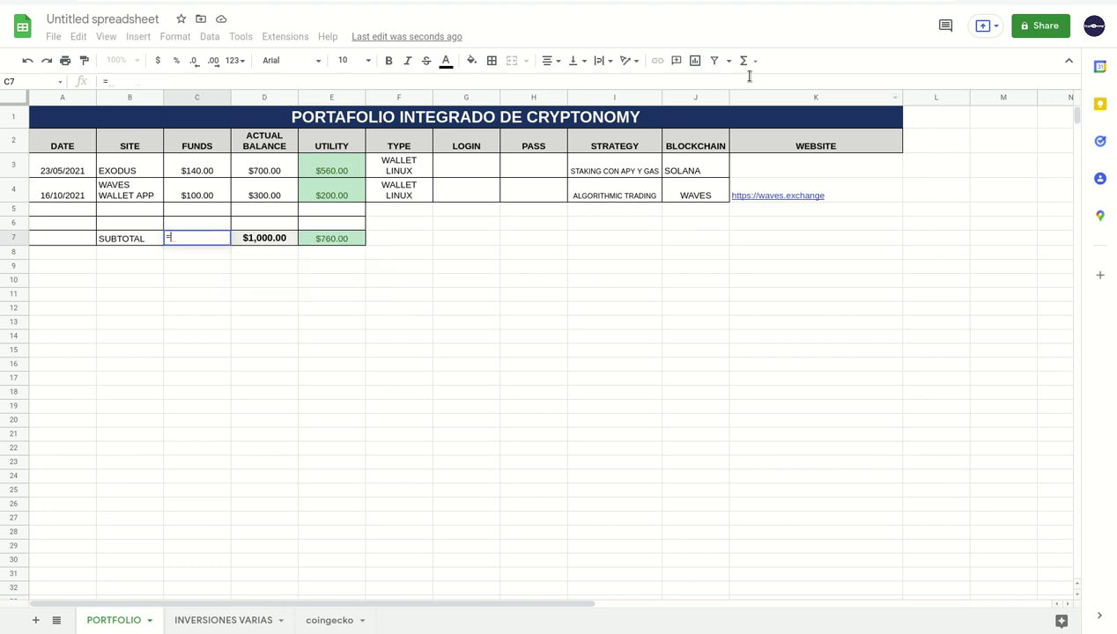
left_click(754, 61)
left_click(757, 84)
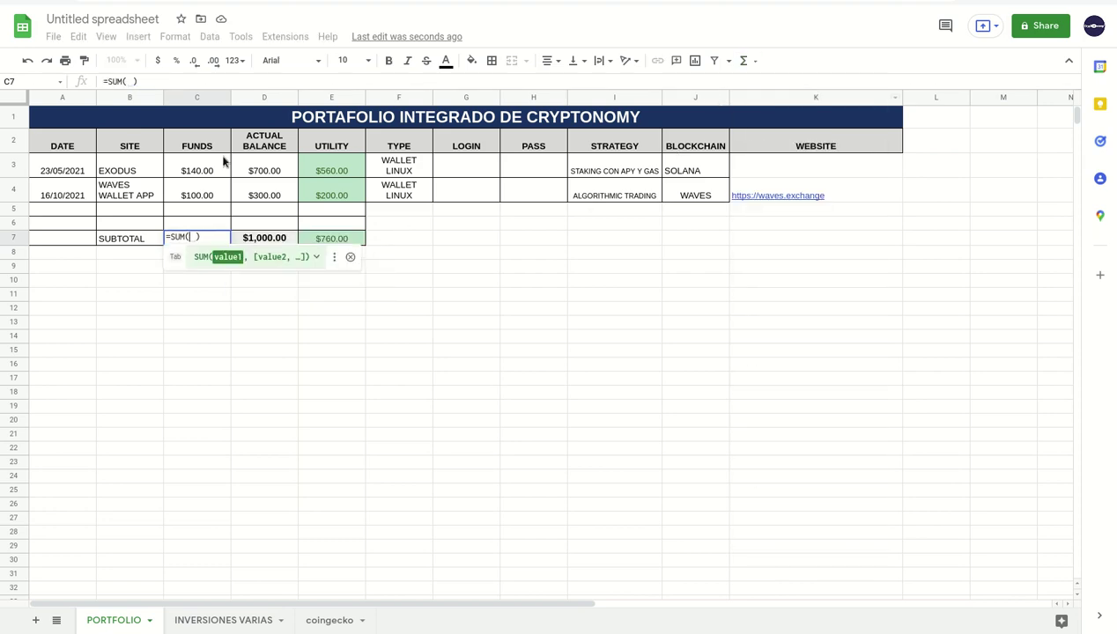
left_click_drag(219, 166, 209, 198)
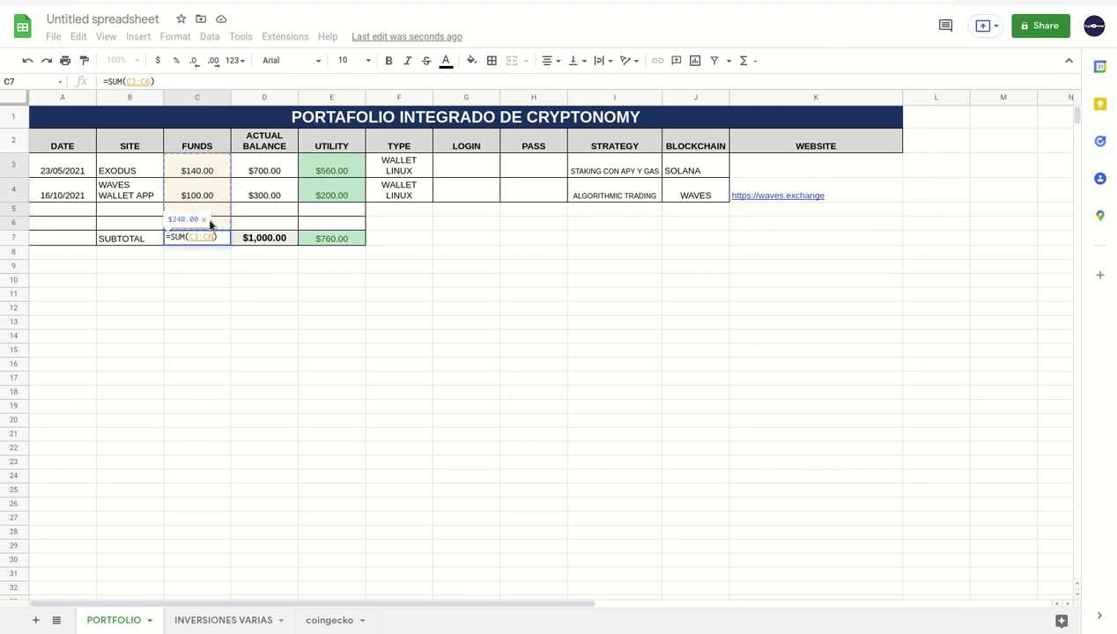
key("Return")
left_click(446, 478)
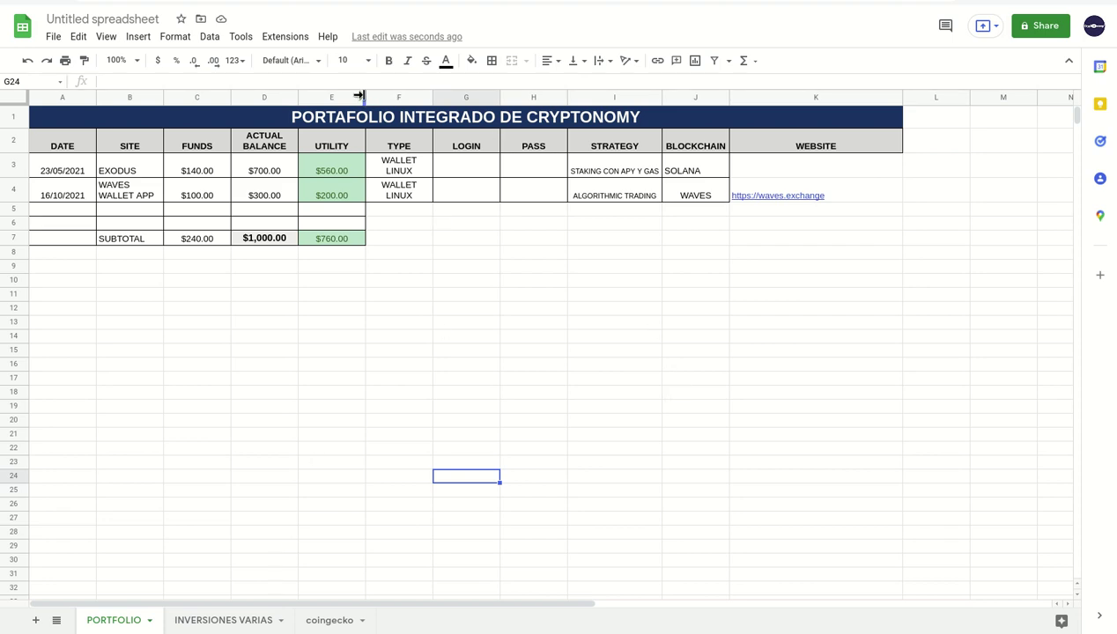
- Widen the UTILITY column E
left_click_drag(366, 95, 378, 95)
left_click(487, 336)
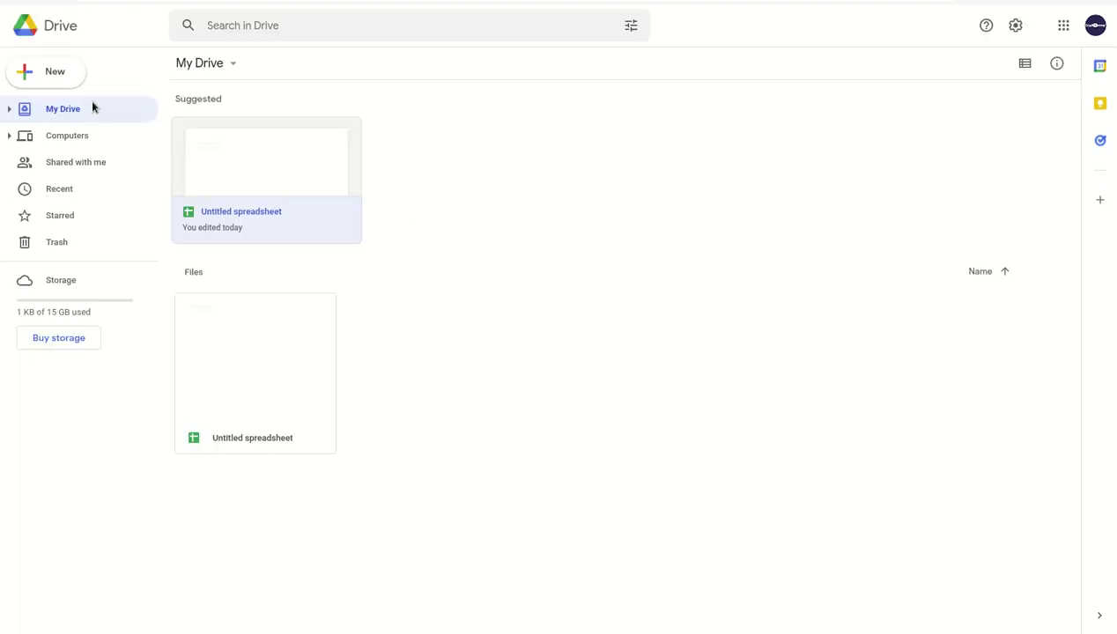
left_click(74, 107)
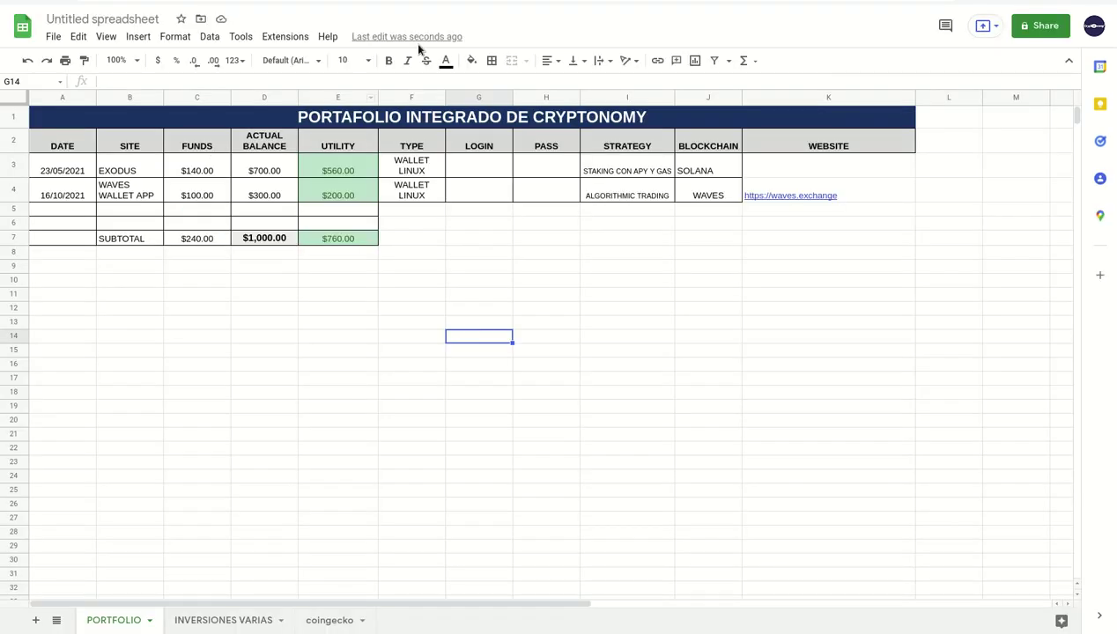
- Rename the spreadsheet 'MI PORTAFOLIO', star it, and close it back to My Drive
left_click(102, 18)
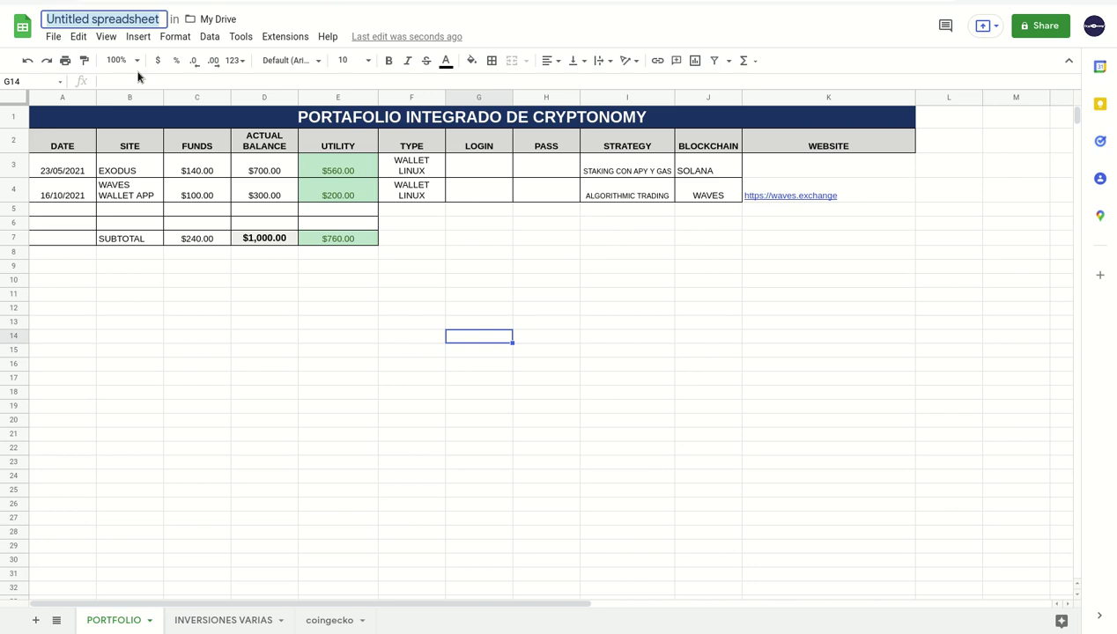
type("MI POR")
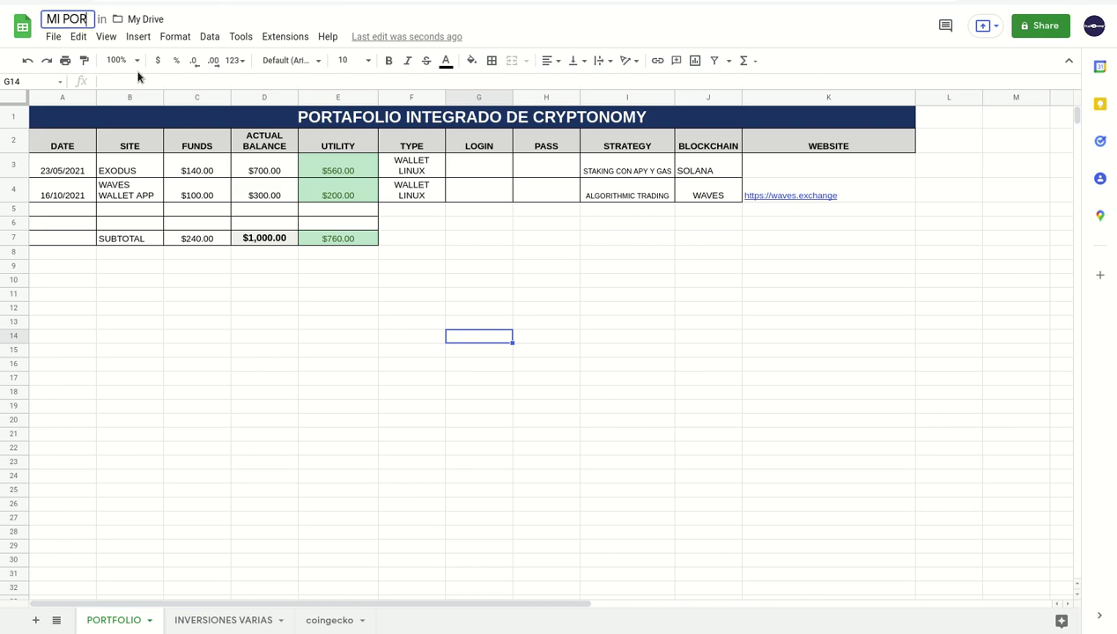
type("TAFOL")
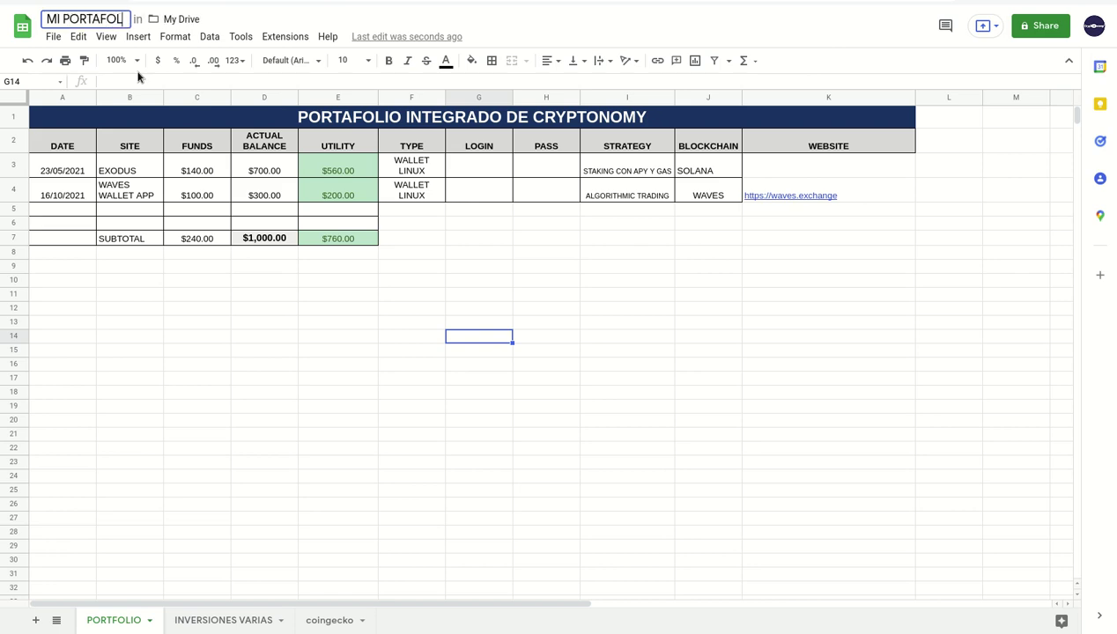
type("IO")
key("Return")
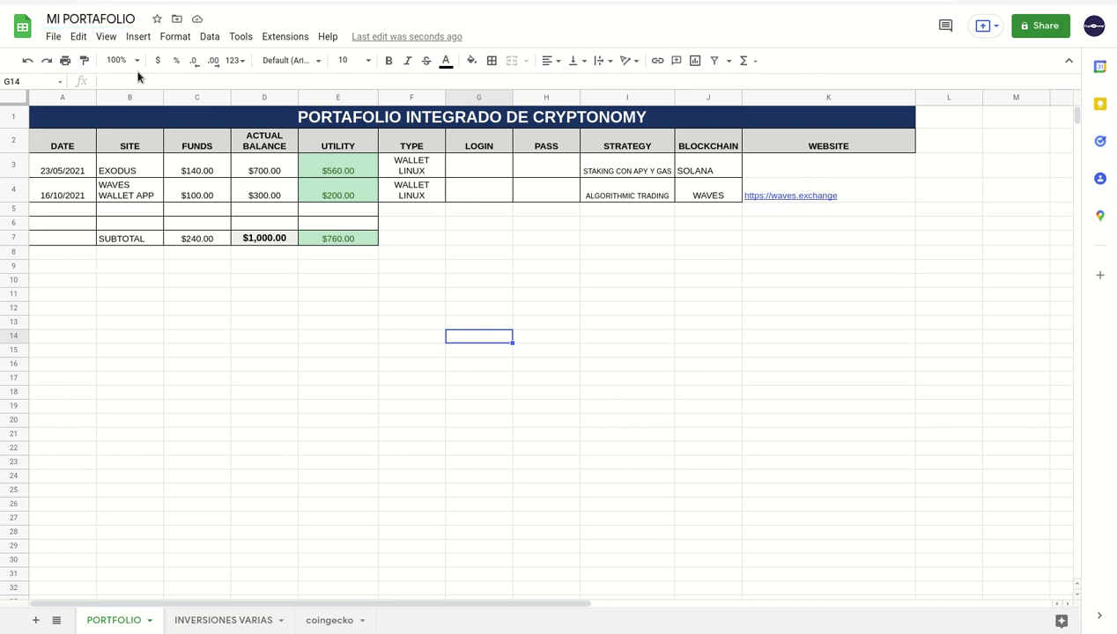
left_click(156, 19)
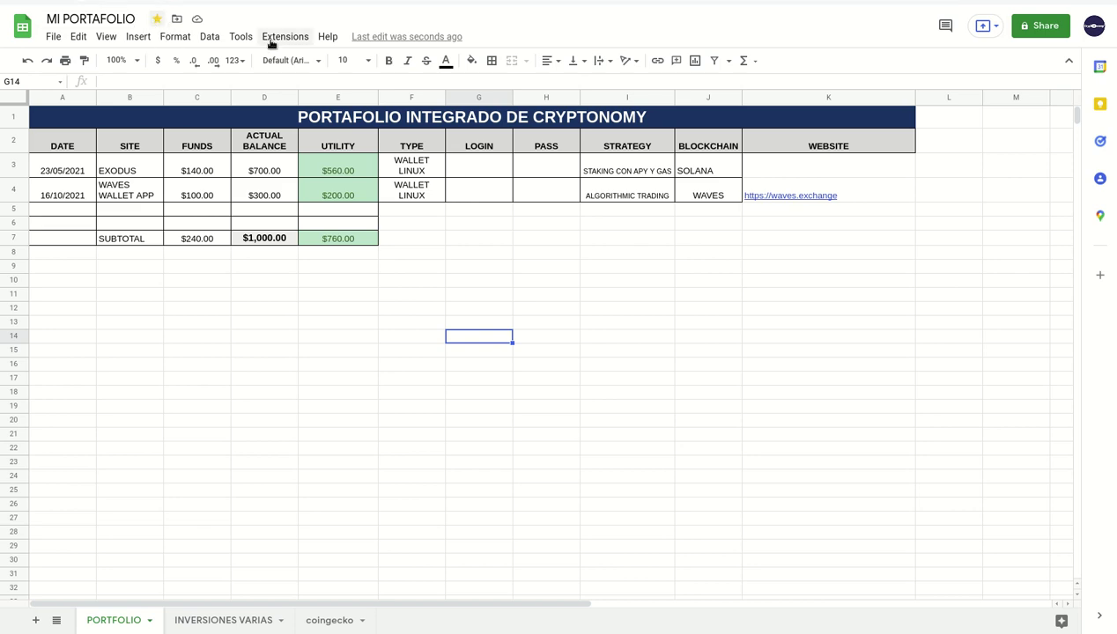
key("ctrl+w")
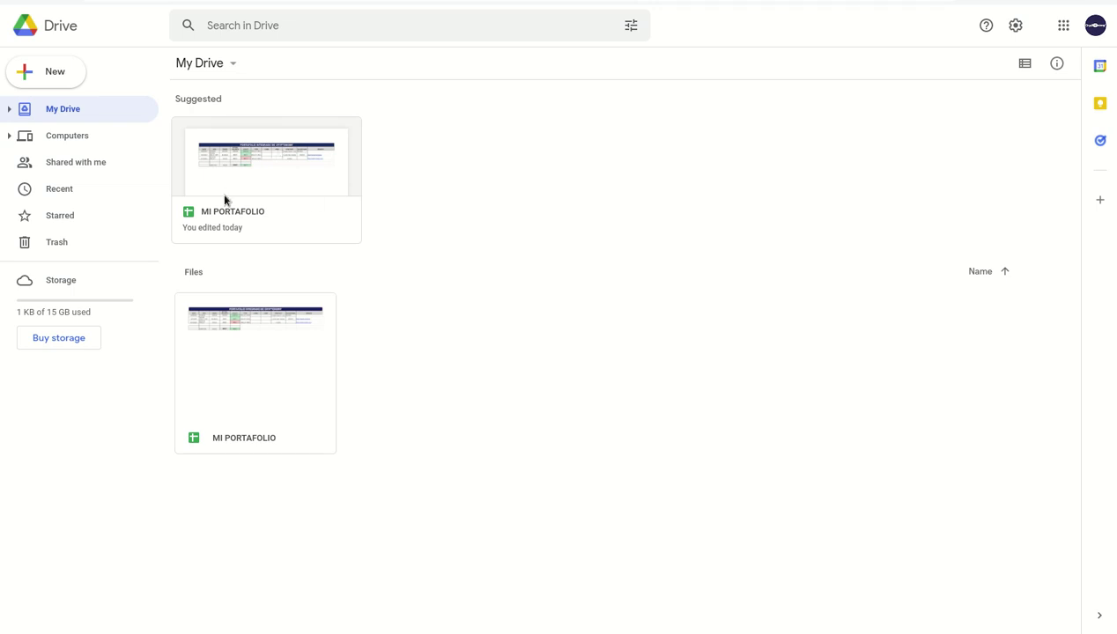
- Open MI PORTAFOLIO from My Drive, check the INVERSIONES VARIAS sheet, then return to PORTFOLIO
left_click(275, 160)
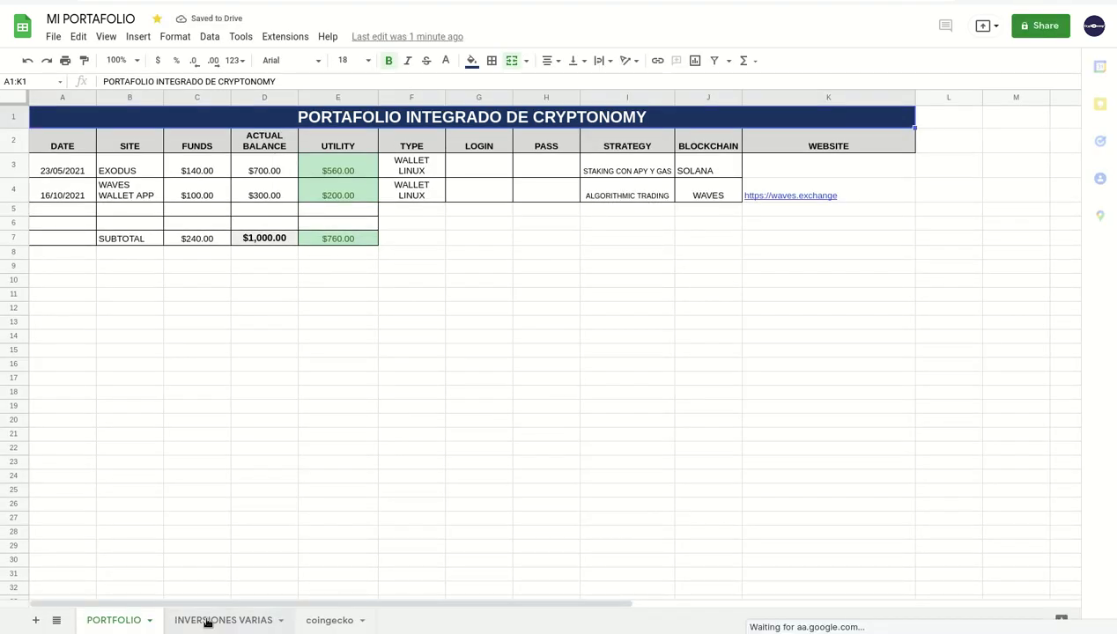
left_click(211, 621)
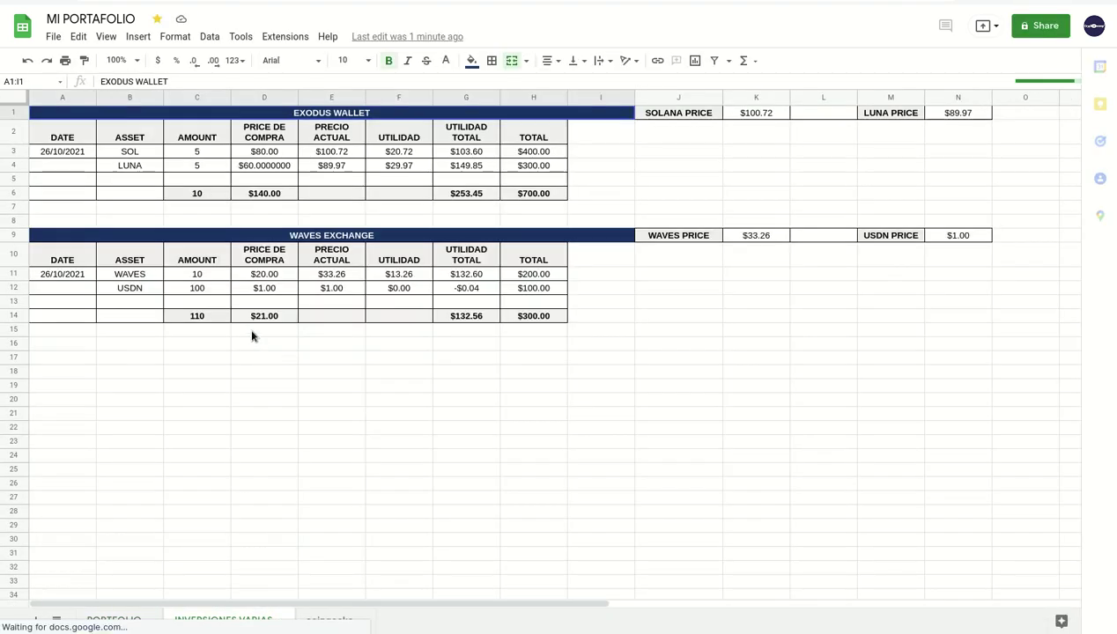
left_click(182, 238)
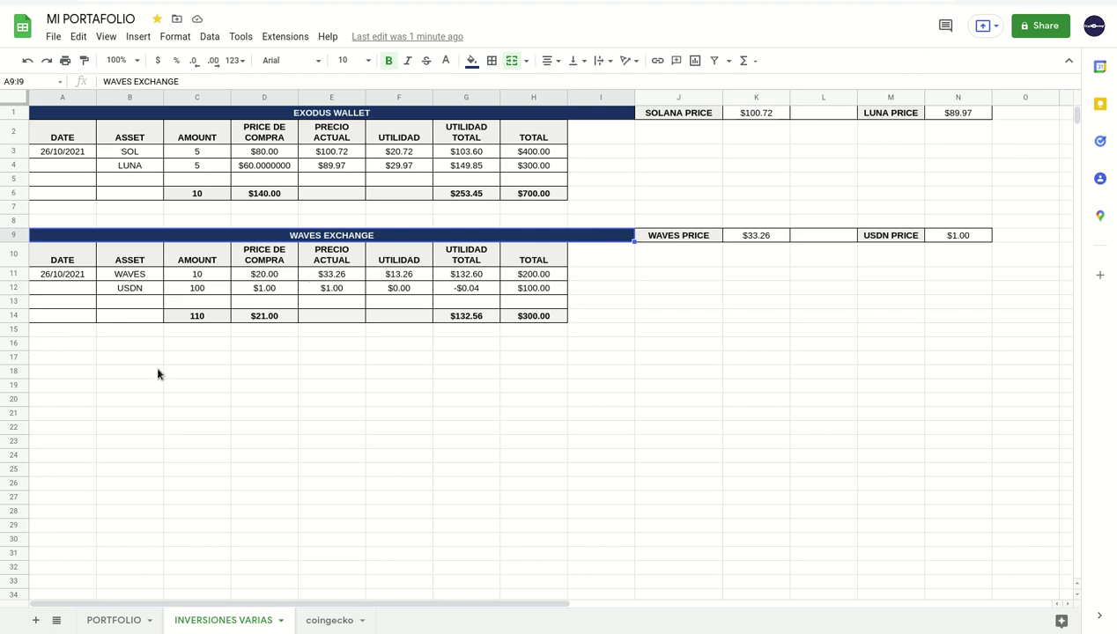
key("ctrl+Page_Up")
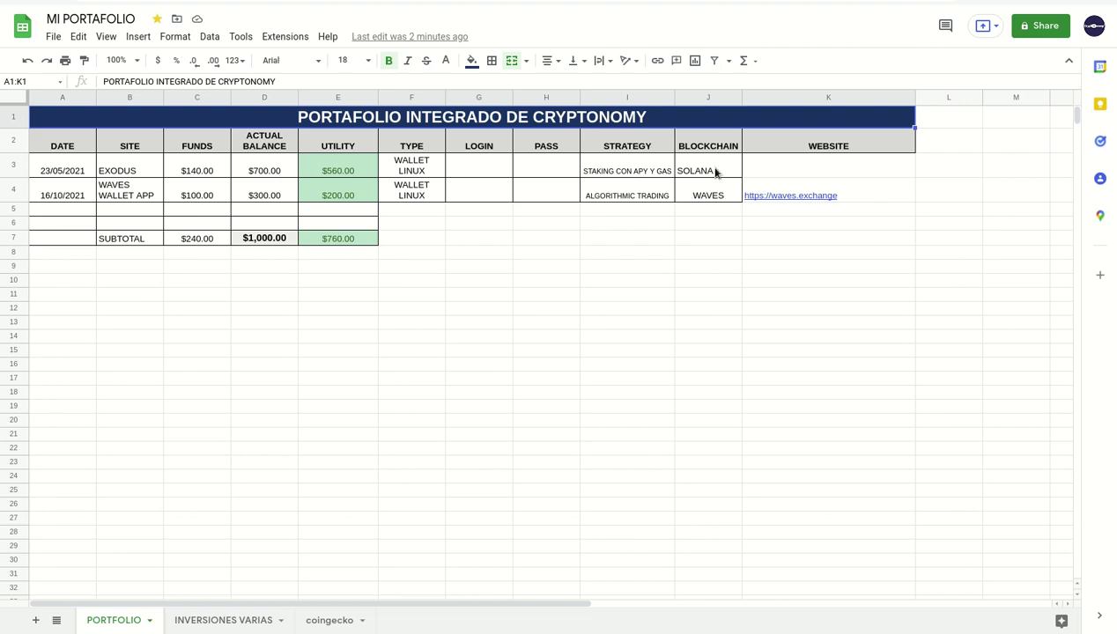
- Center-align all text on the PORTFOLIO sheet
left_click(15, 98)
left_click(541, 61)
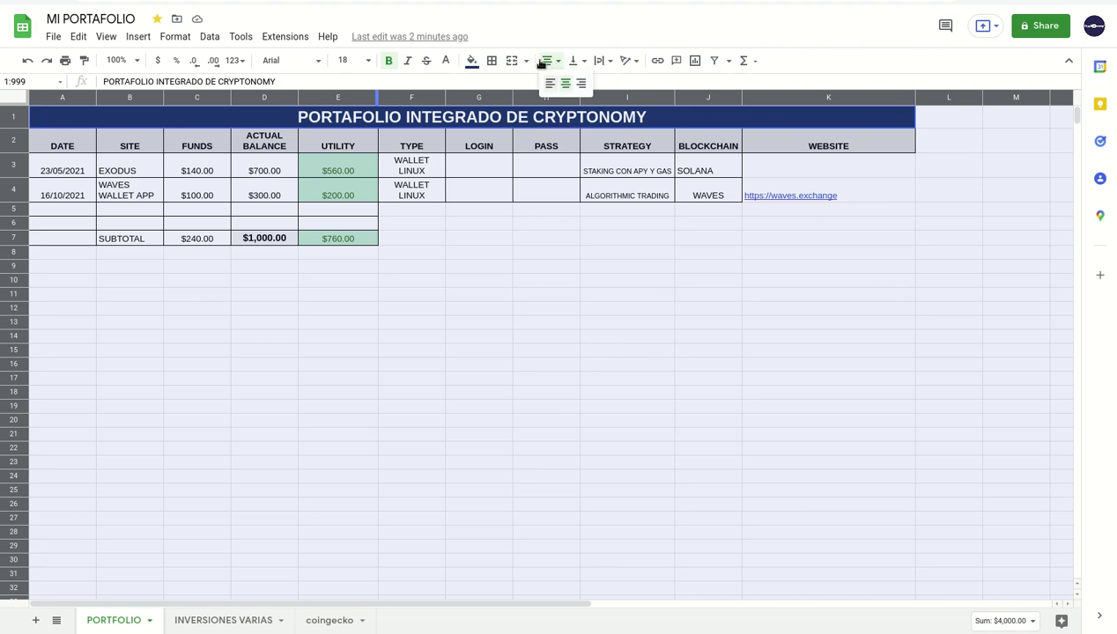
left_click(565, 85)
left_click(710, 294)
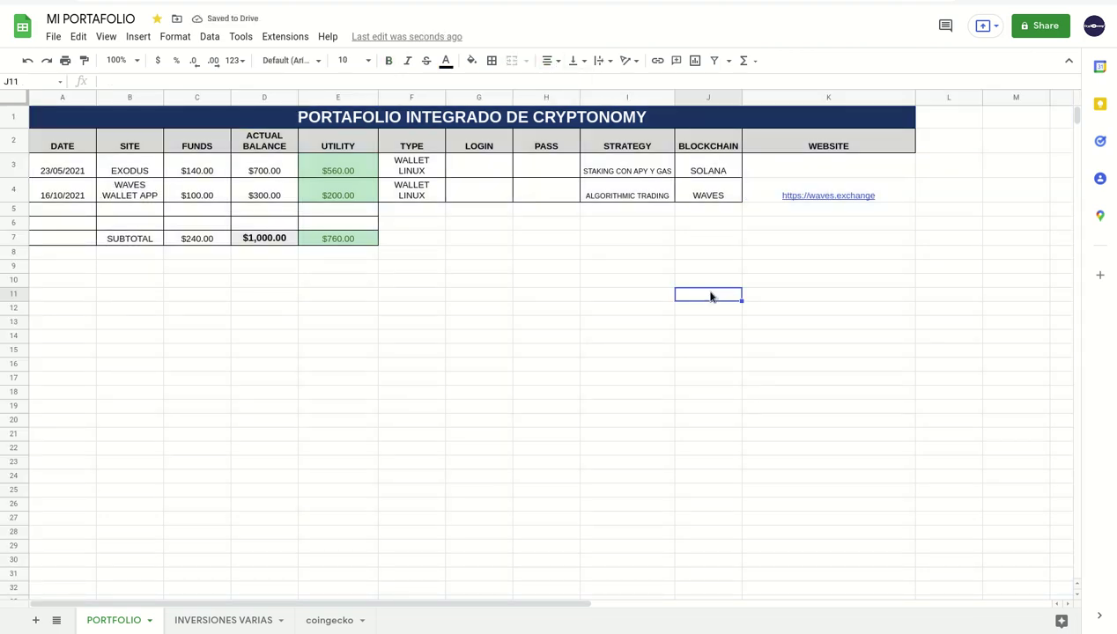
left_click(800, 166)
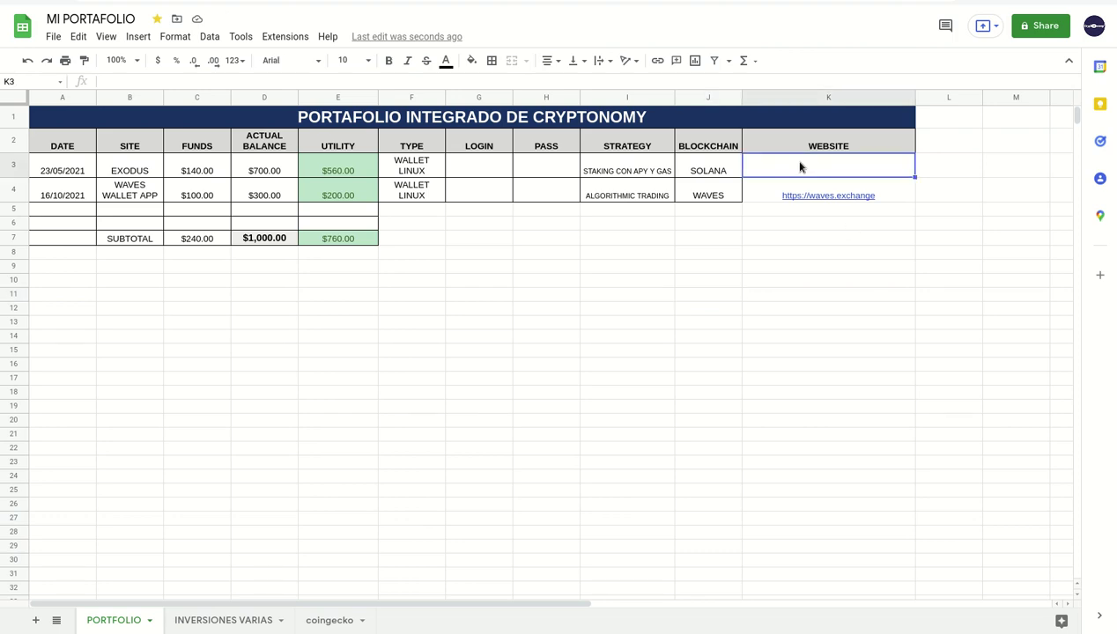
type("http")
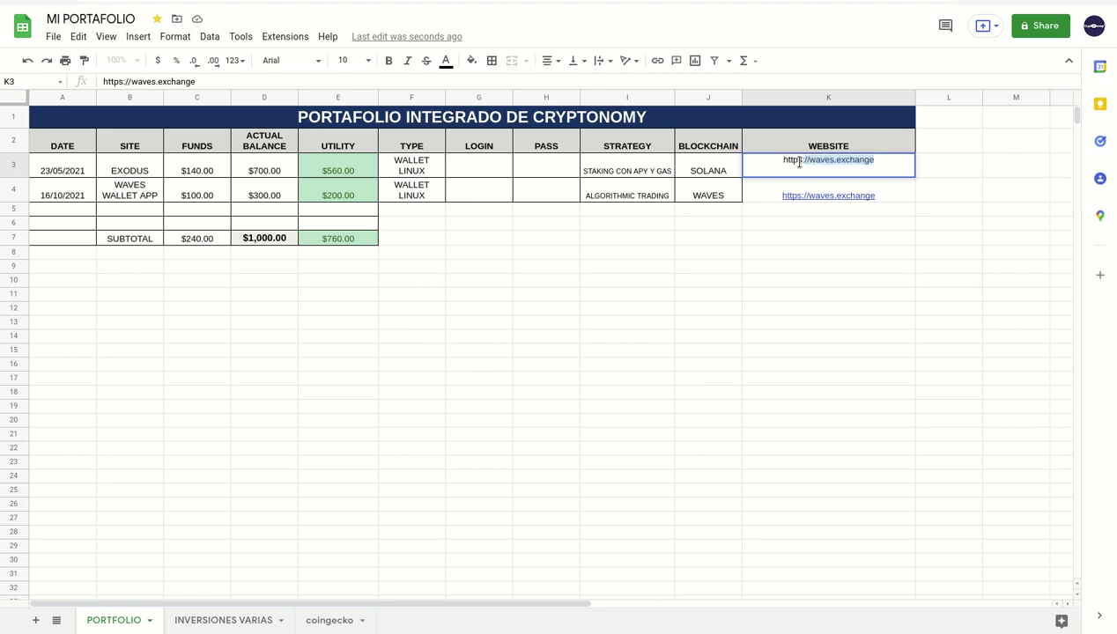
type("s://")
type("ex")
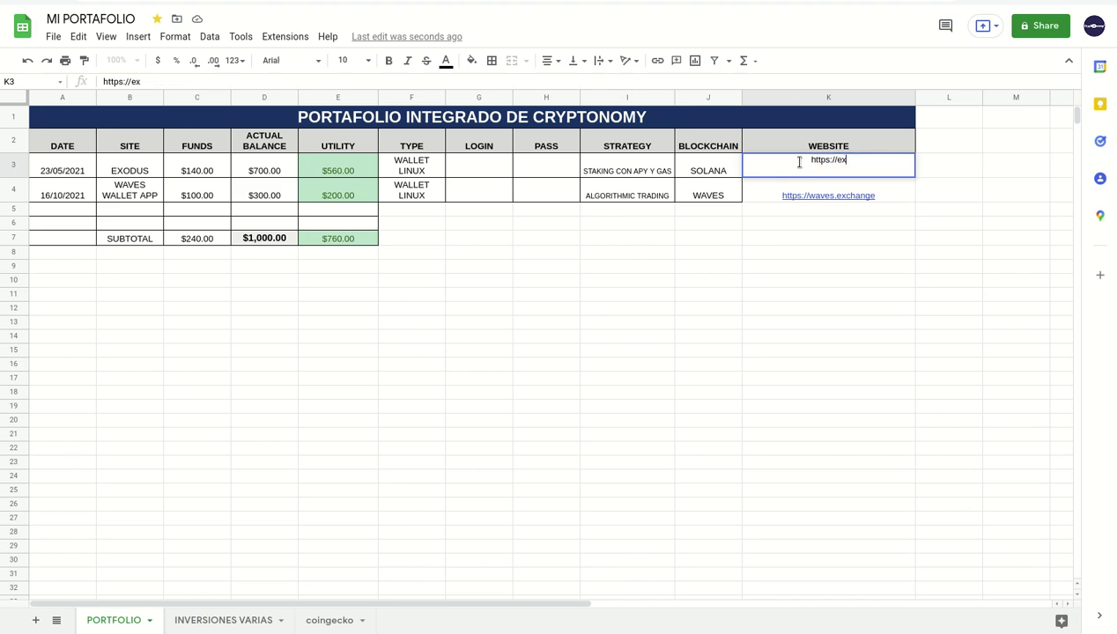
type("od")
type("us.com")
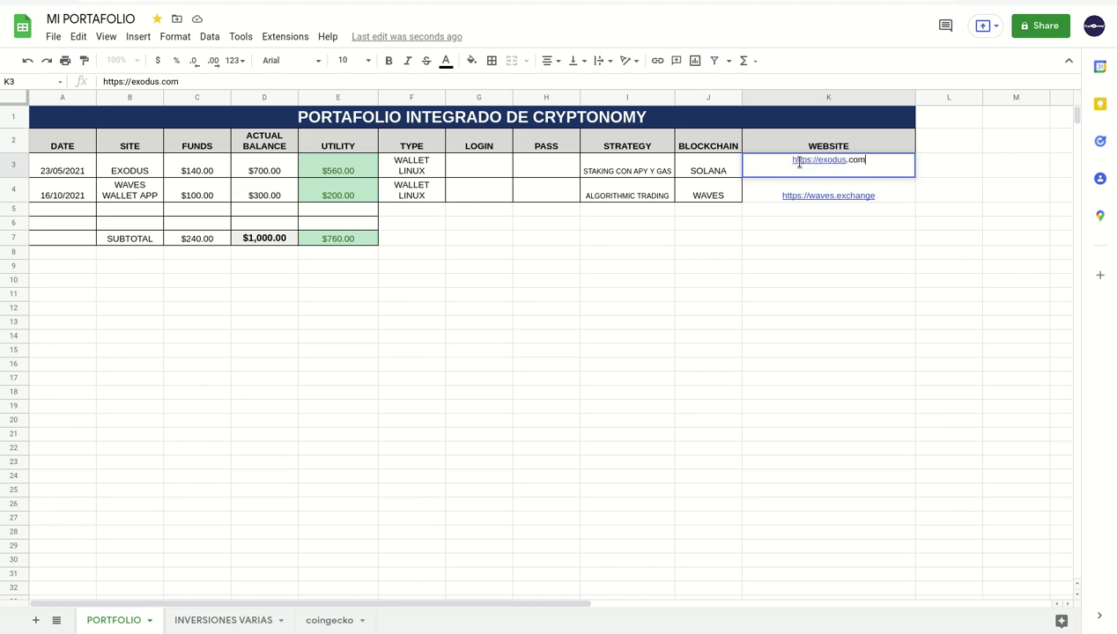
key("Return")
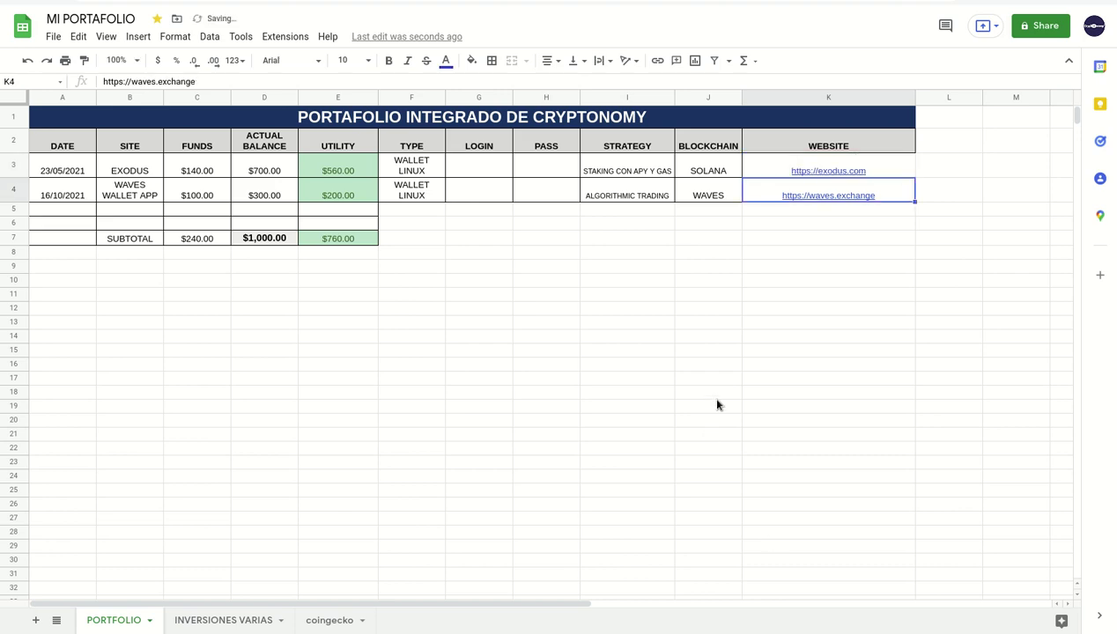
left_click(528, 354)
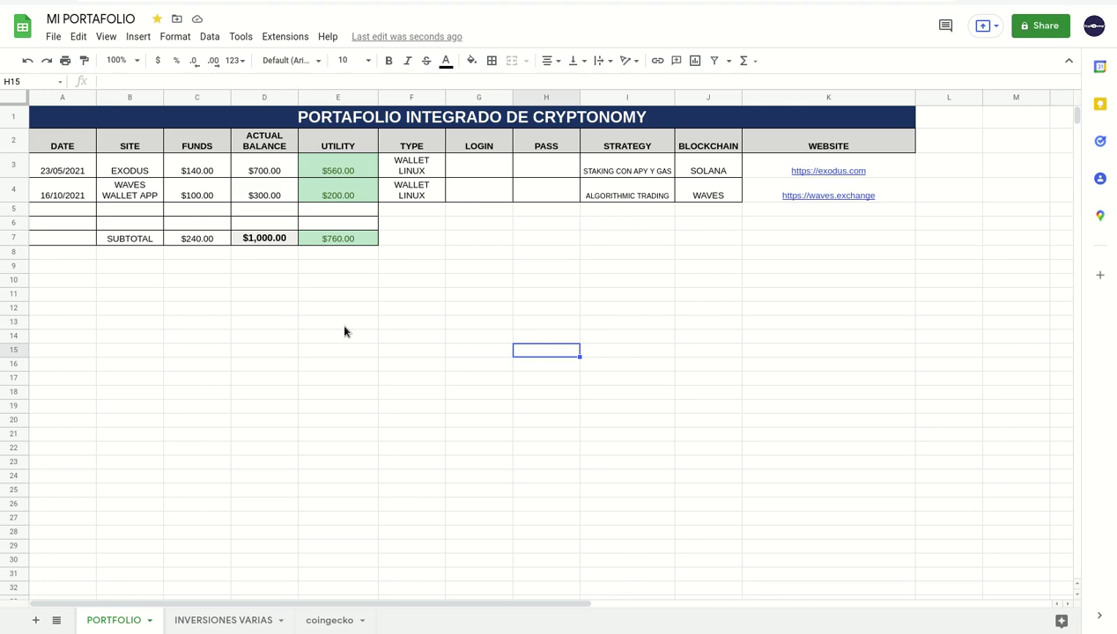
- On the coingecko sheet, widen columns P, Q and R so the supply values fit
left_click(333, 620)
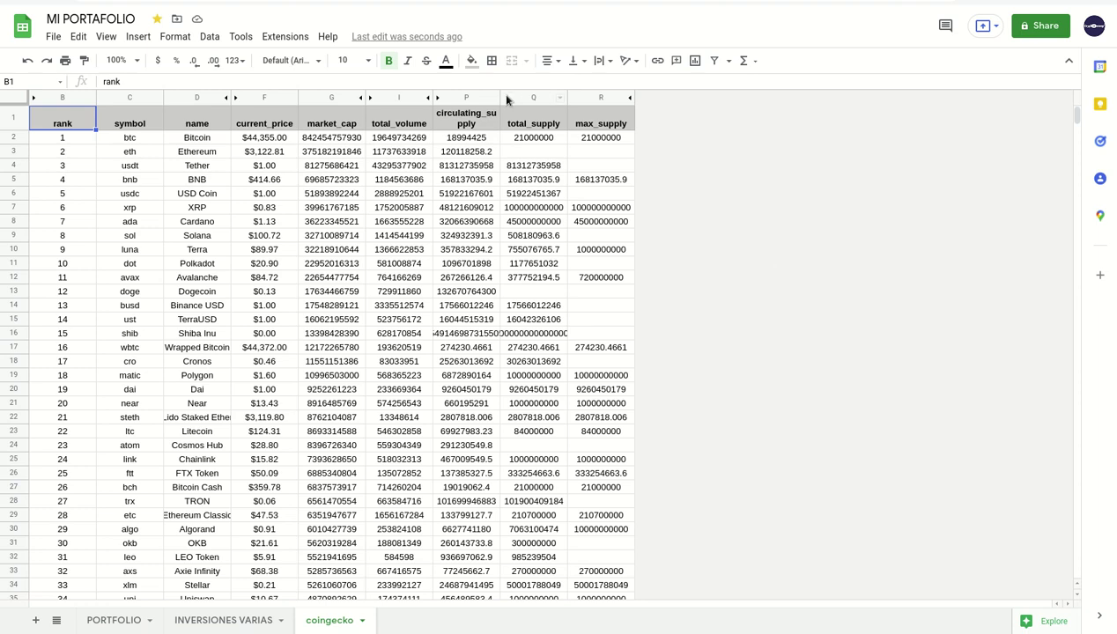
left_click_drag(499, 99, 524, 99)
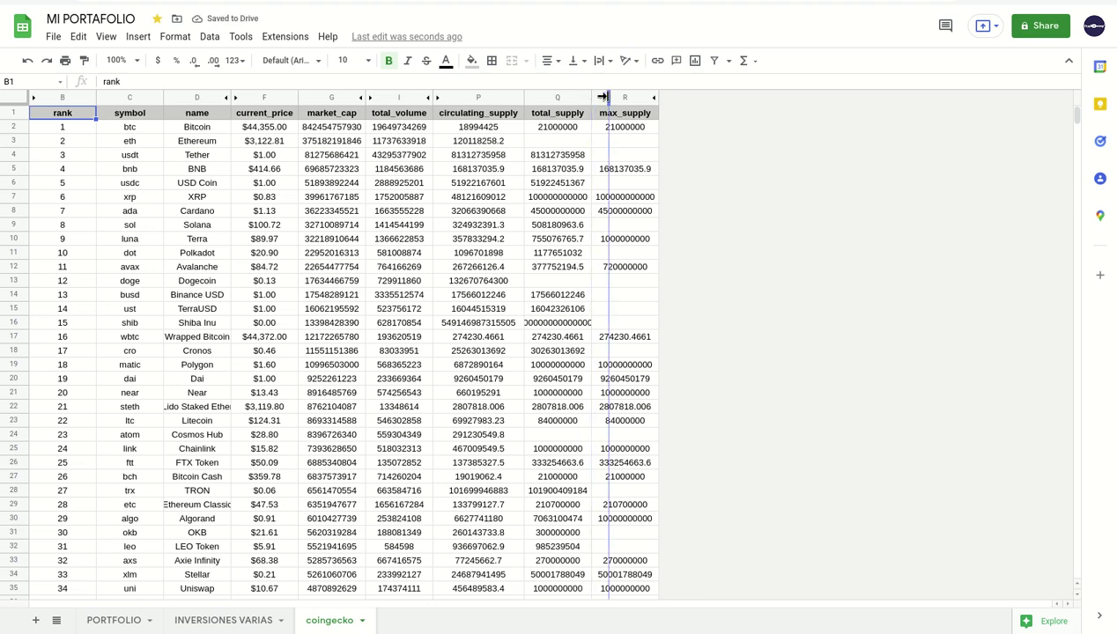
left_click_drag(591, 97, 611, 96)
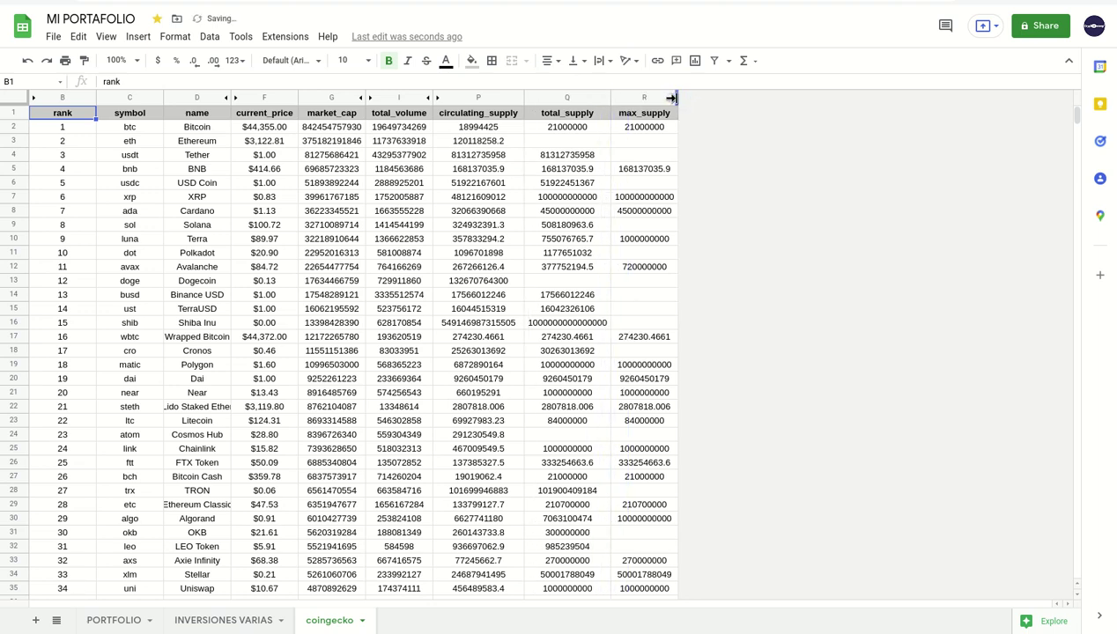
left_click_drag(671, 98, 702, 97)
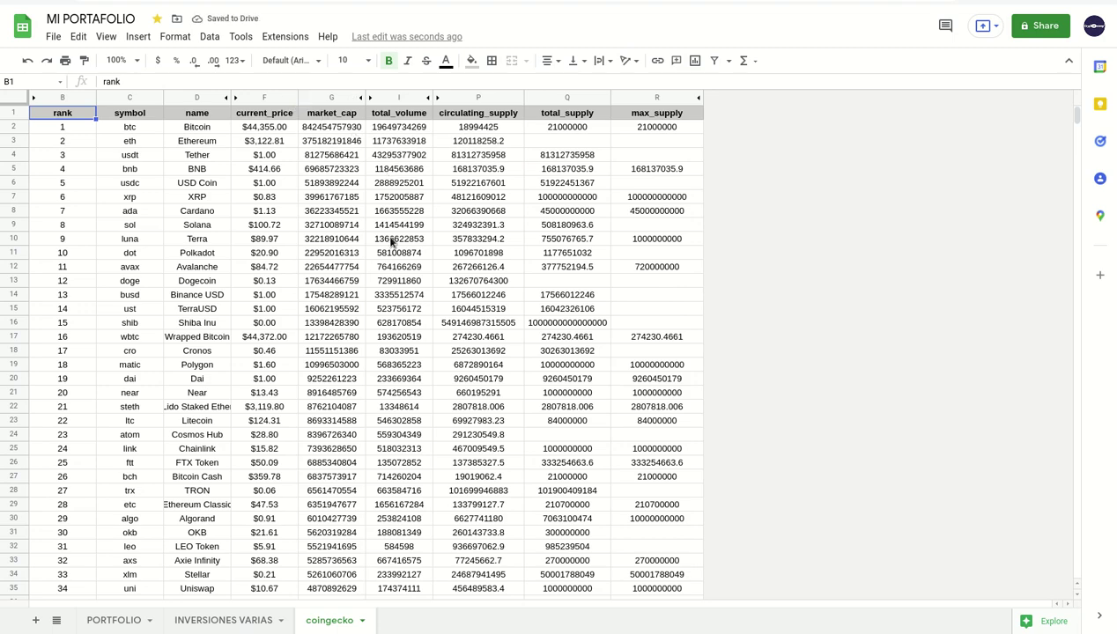
- Check the list down to rank 100, widen column D for full coin names, then return to the guide
scroll(487, 425, "down", 2)
scroll(487, 425, "down", 5)
scroll(486, 424, "down", 3)
scroll(485, 423, "down", 7)
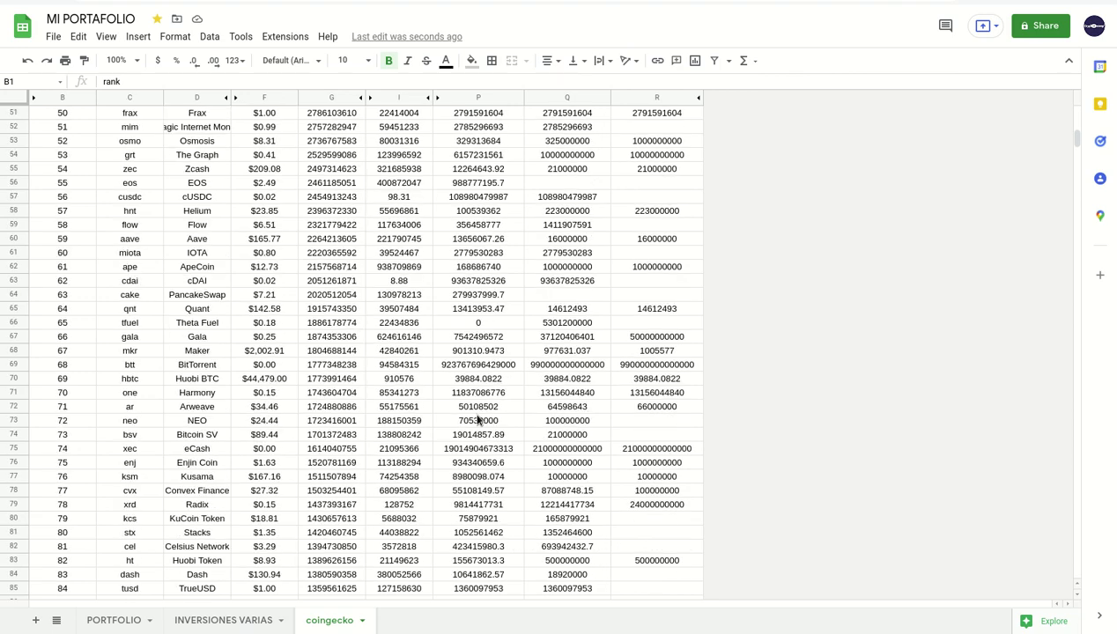
scroll(480, 422, "down", 3)
scroll(476, 422, "down", 5)
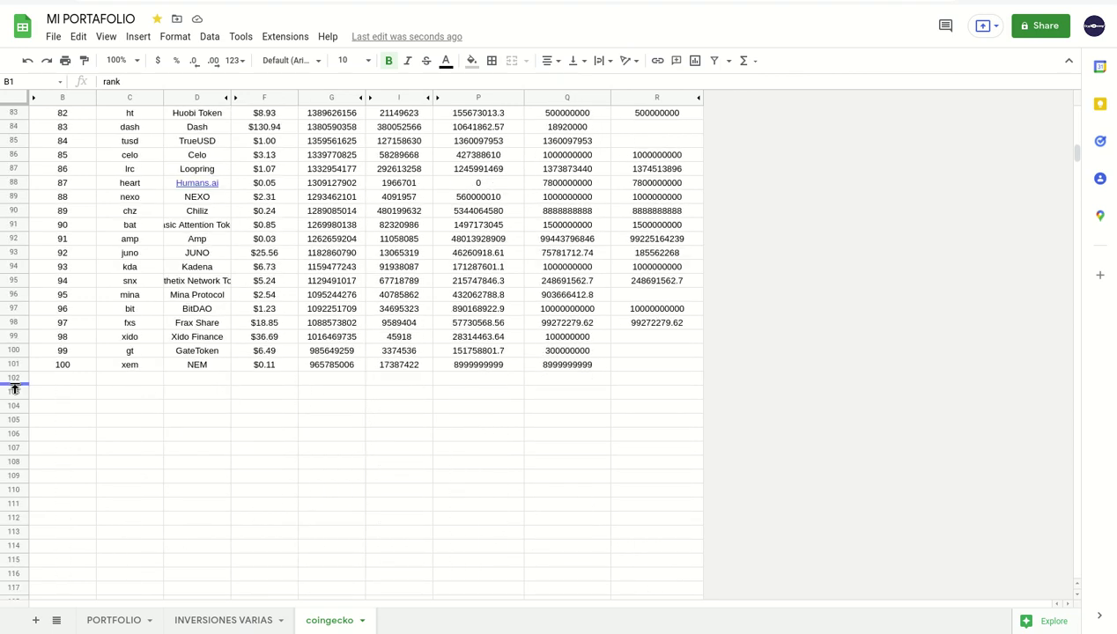
left_click(51, 366)
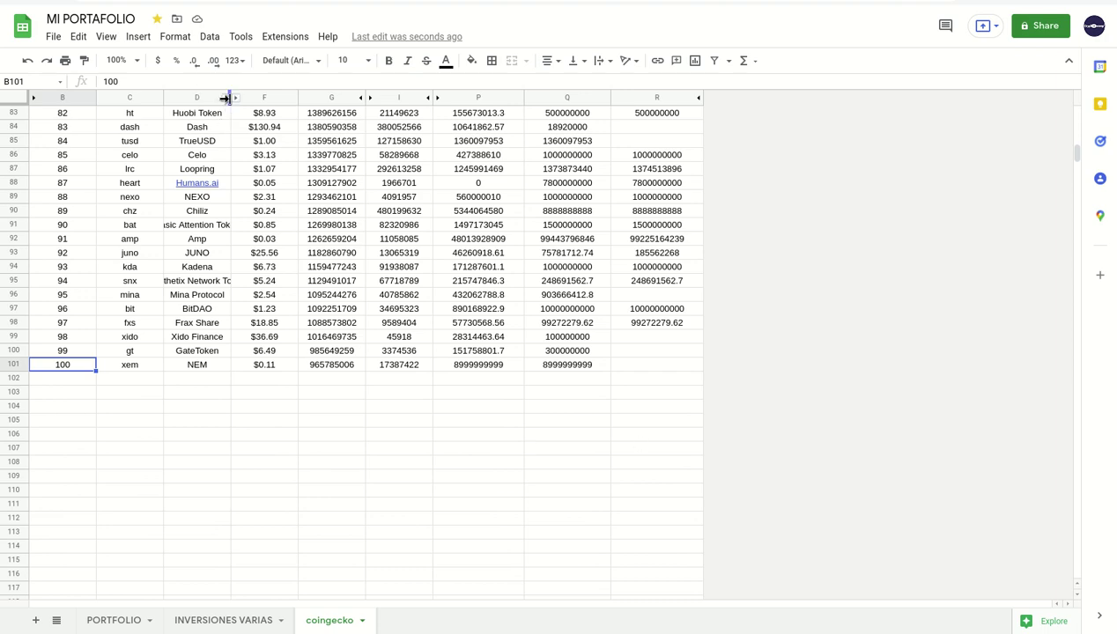
left_click_drag(227, 98, 247, 99)
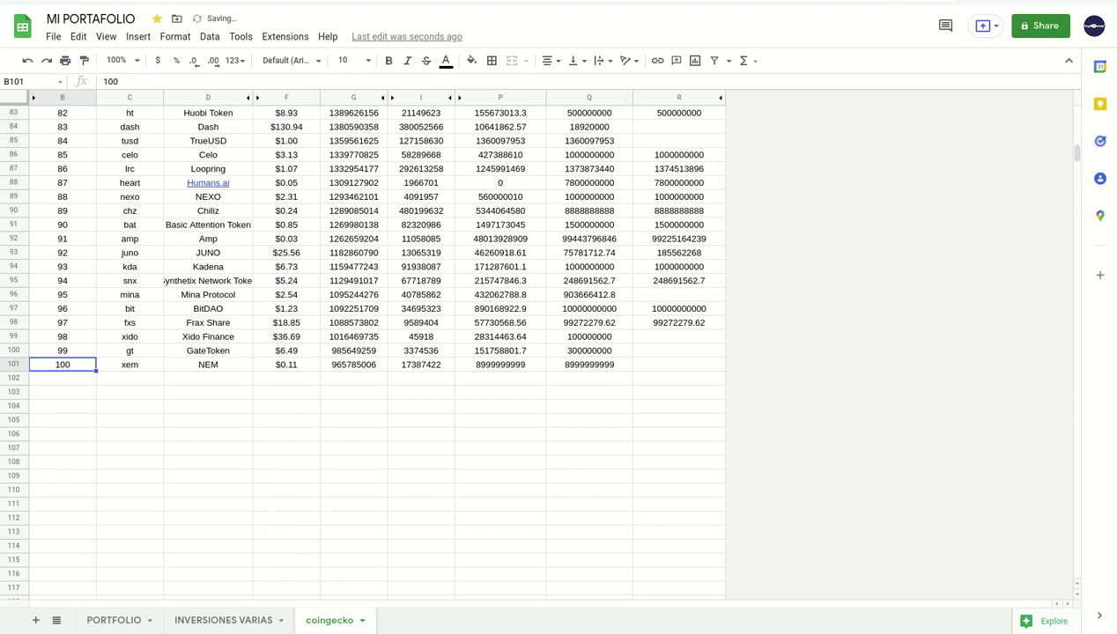
key("ctrl+Tab")
key("ctrl+Tab")
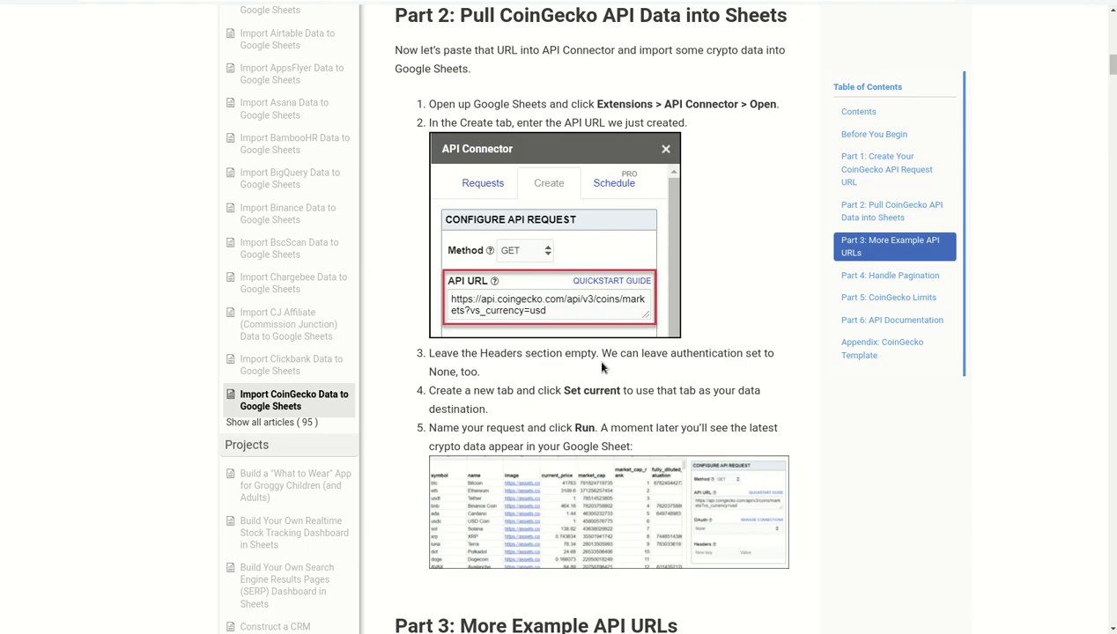
scroll(652, 334, "down", 3)
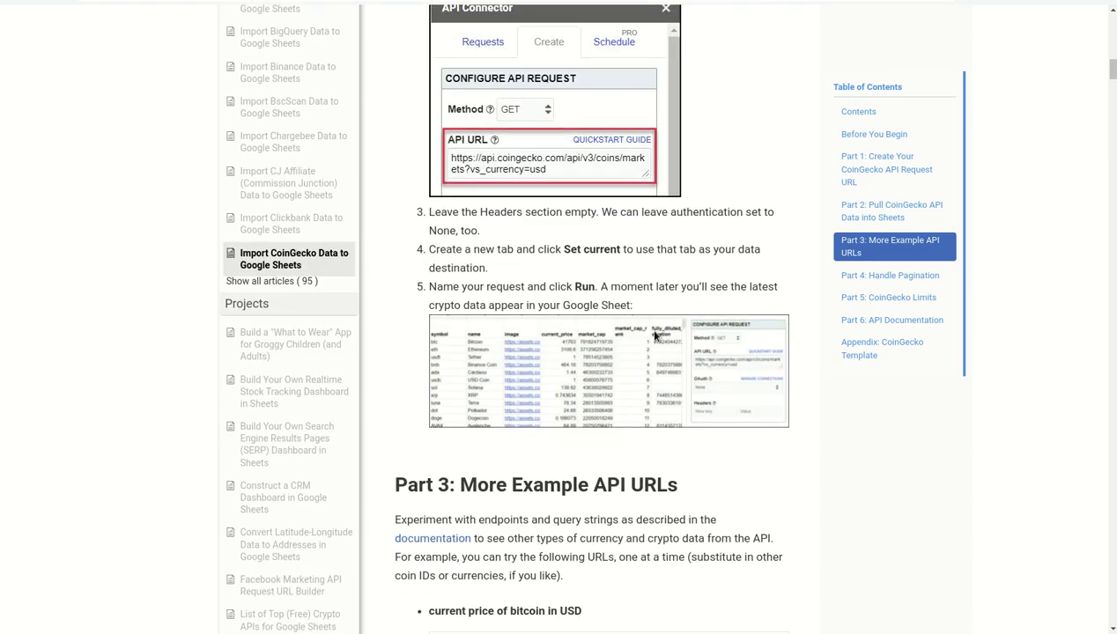
scroll(654, 335, "up", 20)
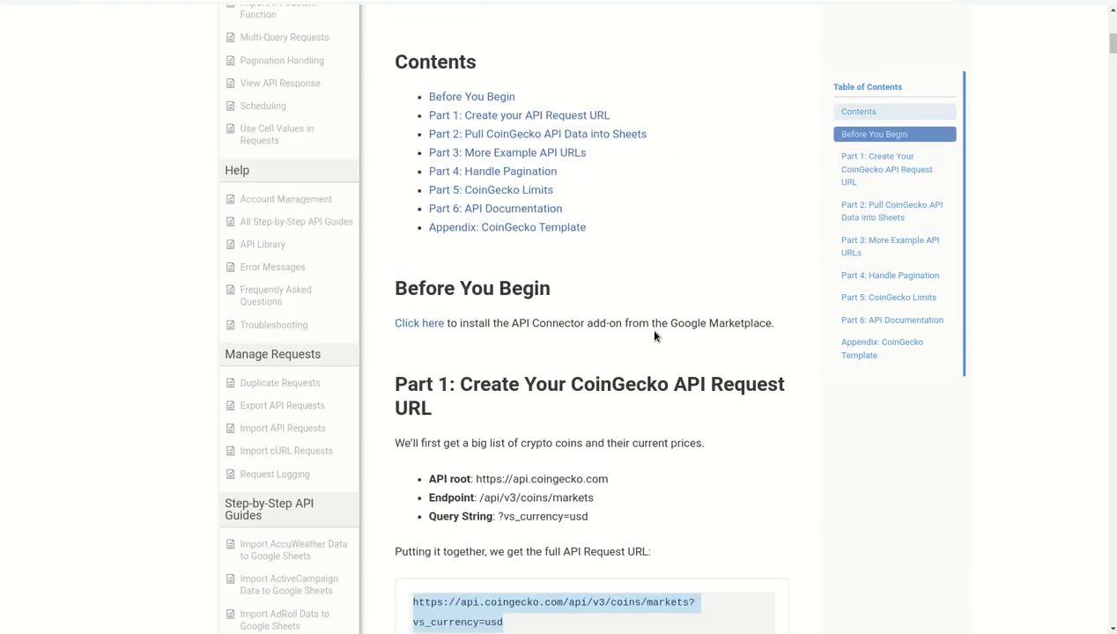
scroll(648, 327, "up", 5)
scroll(647, 327, "up", 2)
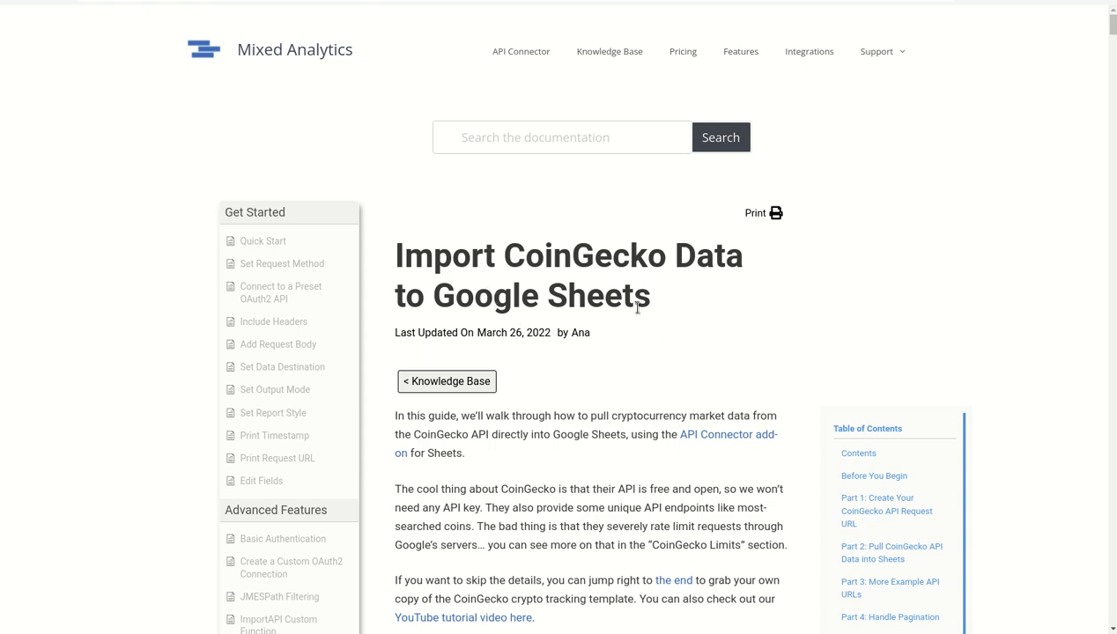
scroll(607, 176, "down", 2)
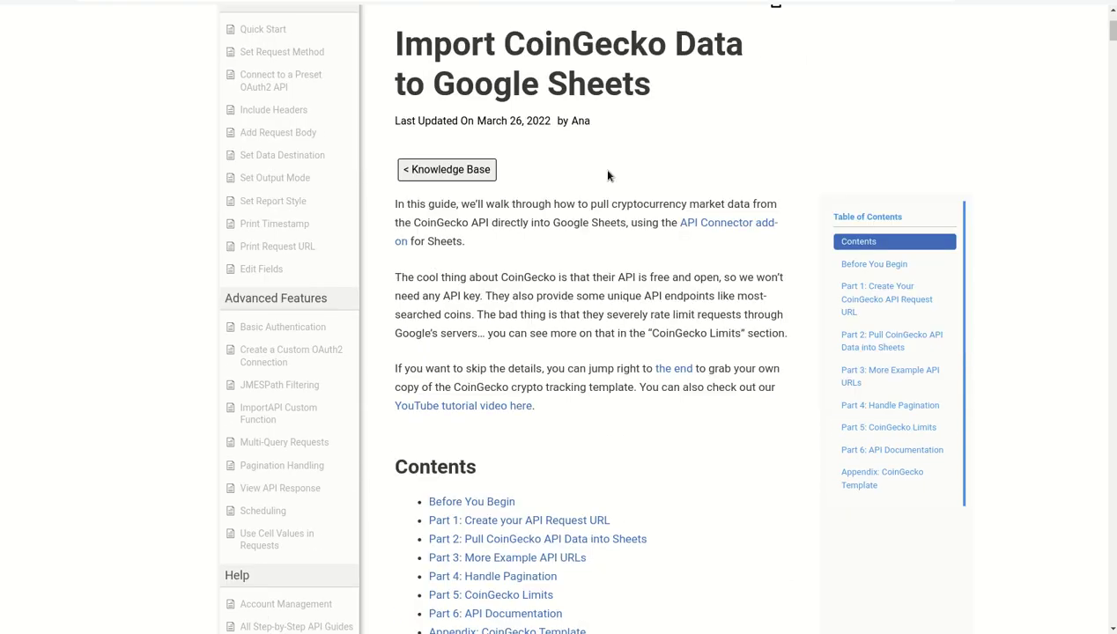
left_click_drag(603, 139, 397, 123)
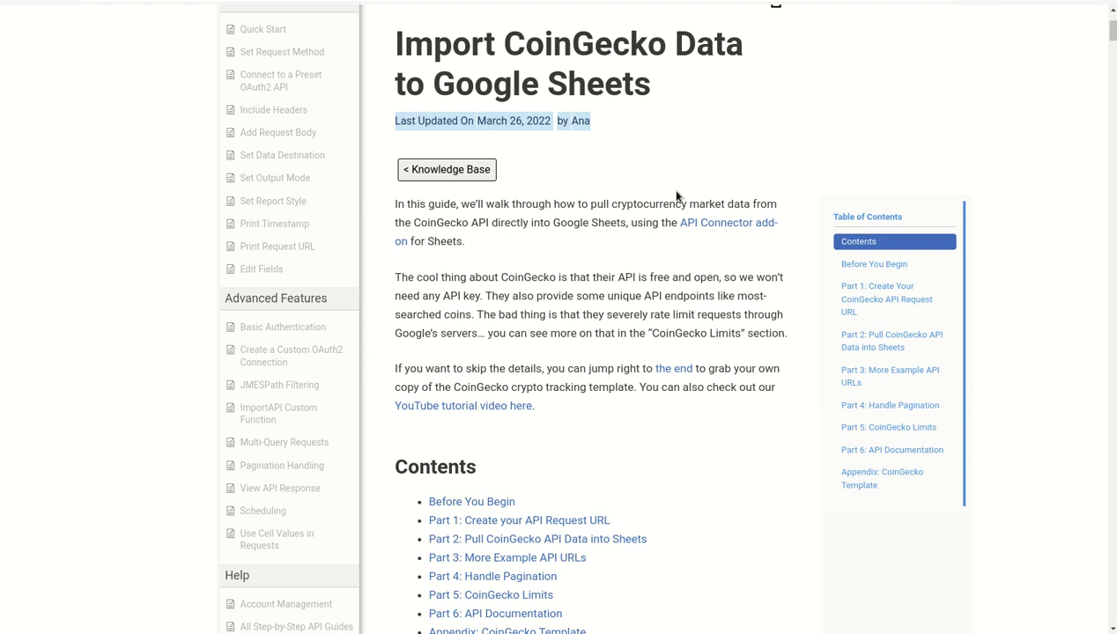
scroll(677, 195, "down", 1)
scroll(677, 192, "down", 2)
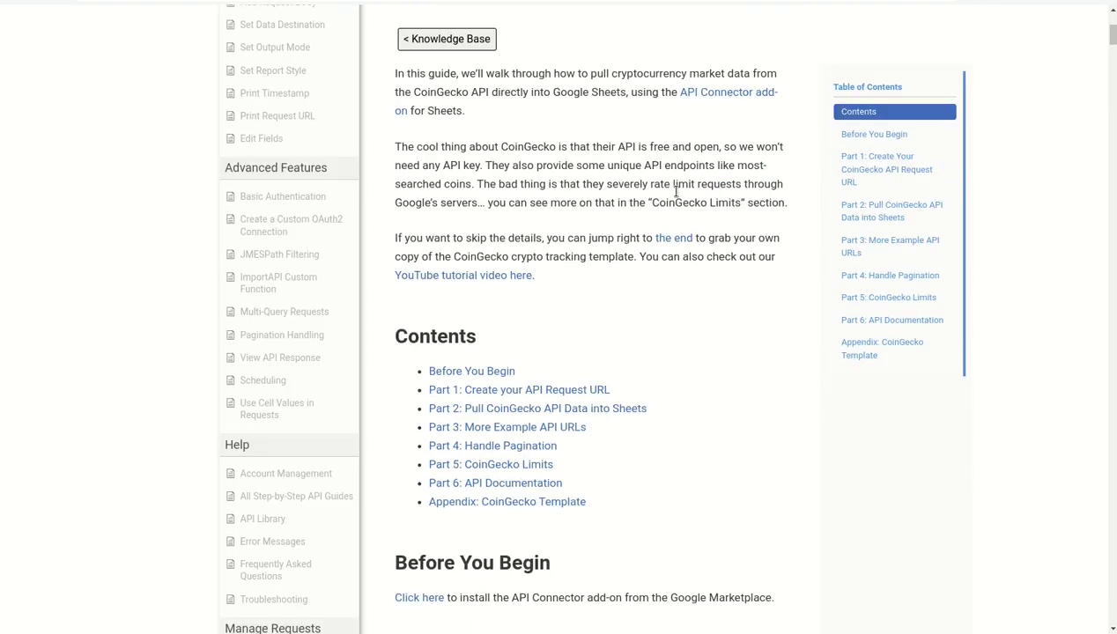
scroll(676, 195, "down", 1)
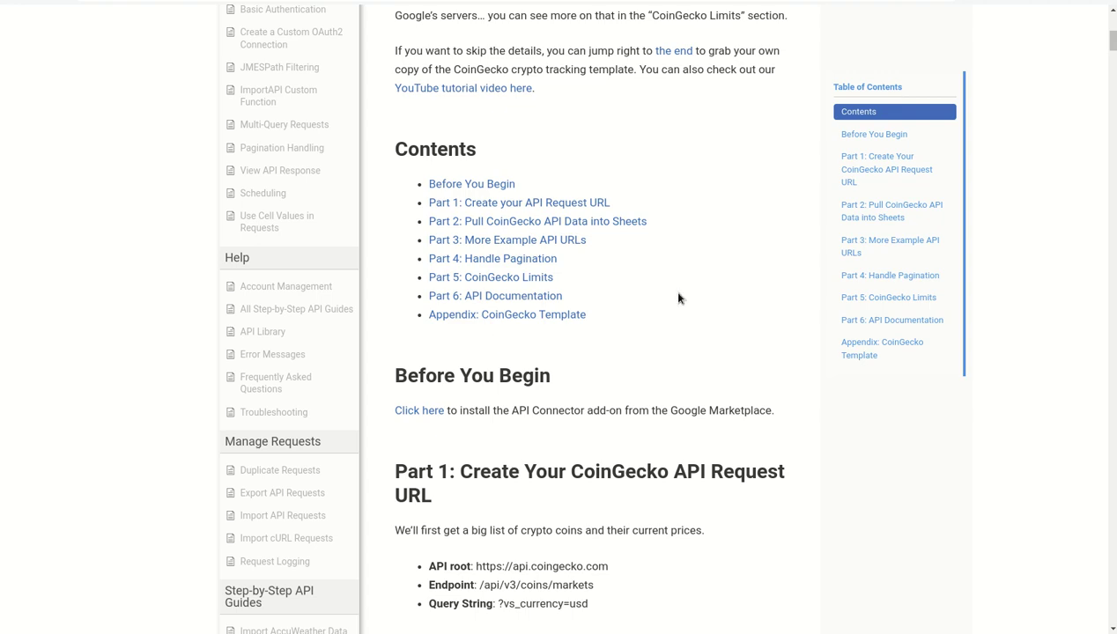
scroll(679, 298, "down", 3)
scroll(678, 298, "down", 3)
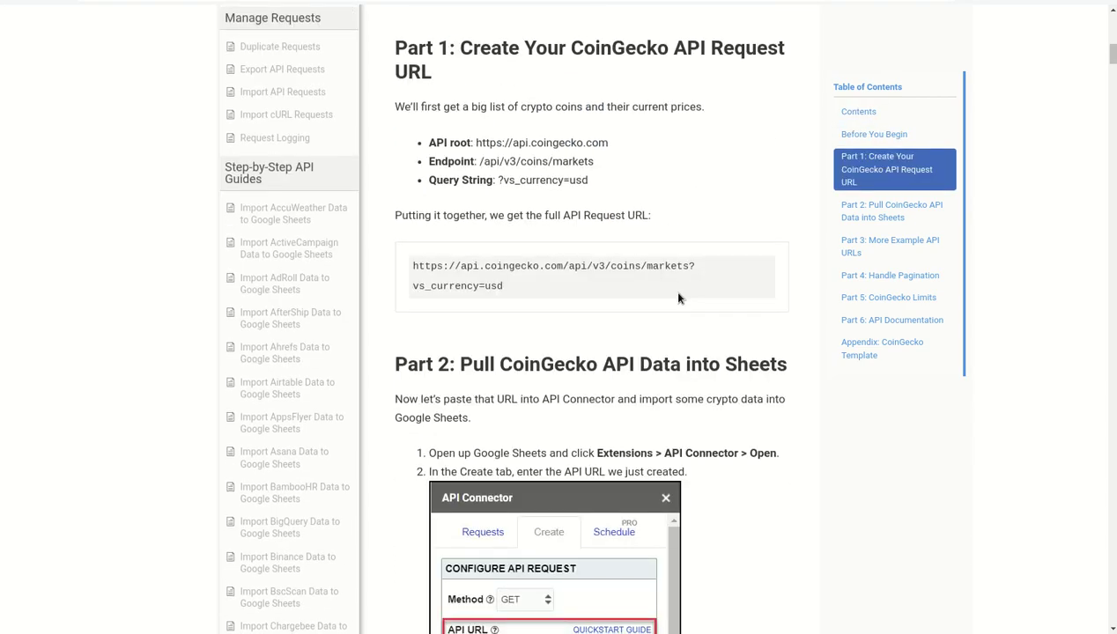
scroll(678, 298, "down", 3)
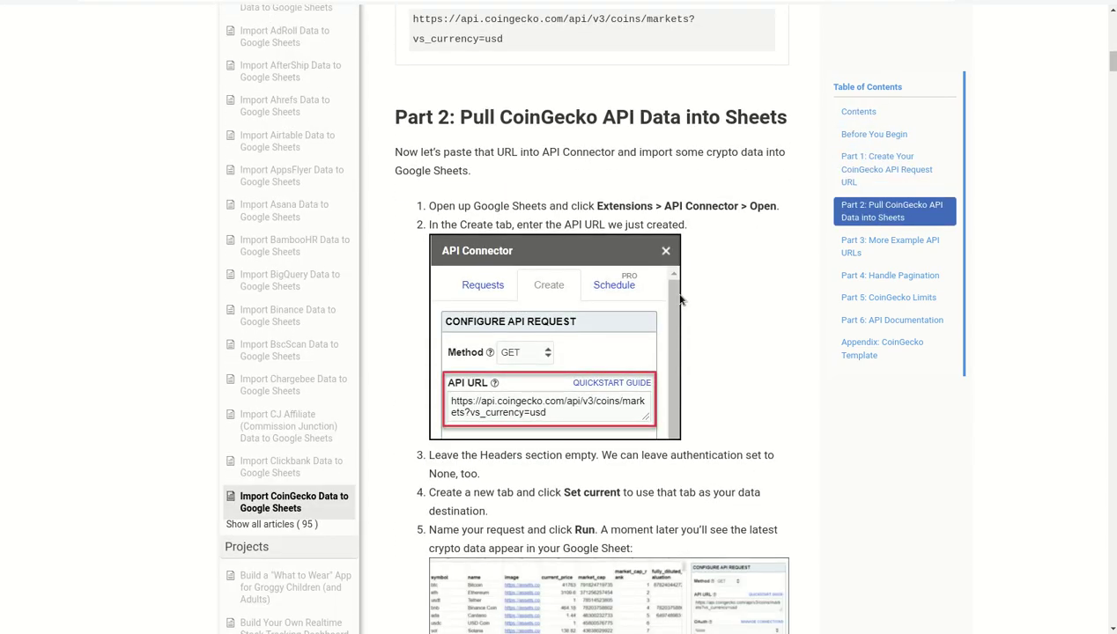
scroll(699, 235, "down", 2)
scroll(698, 235, "down", 4)
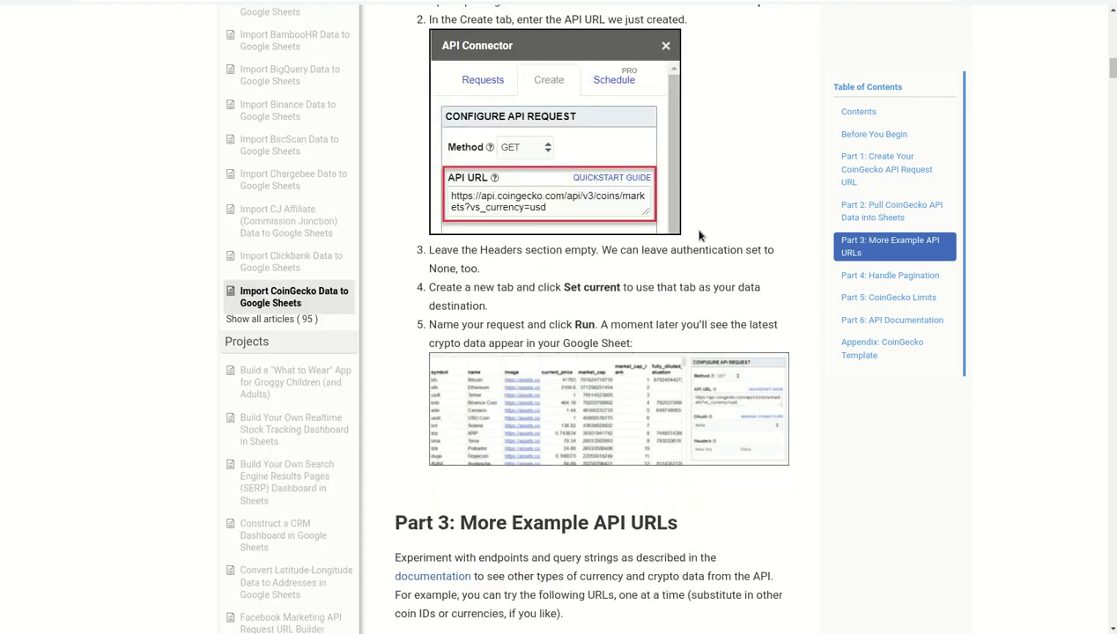
scroll(698, 236, "down", 2)
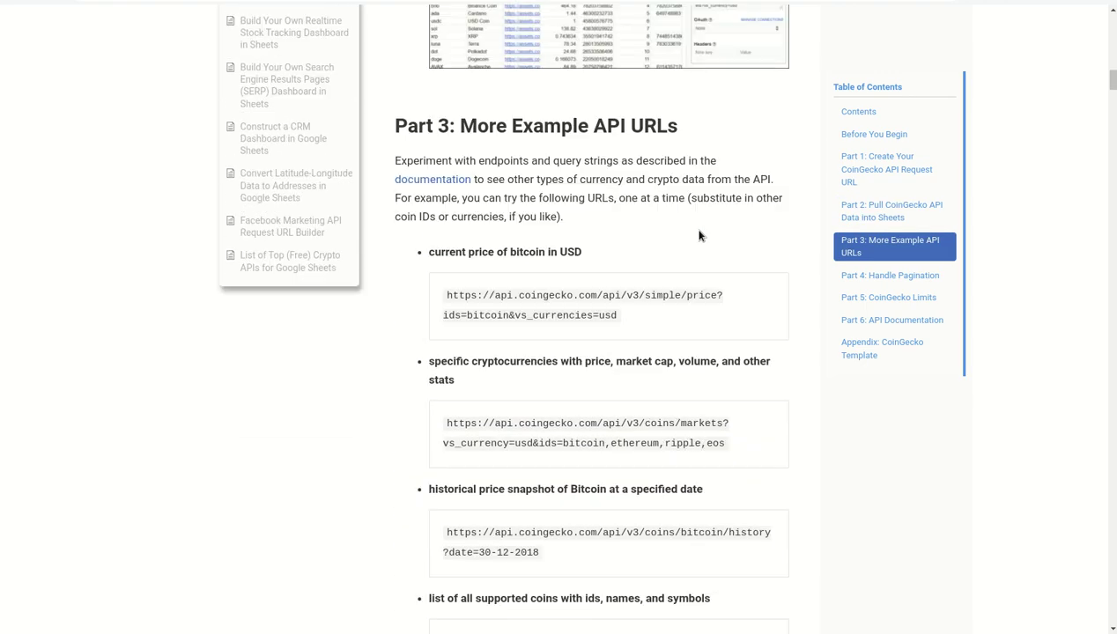
scroll(699, 235, "down", 1)
scroll(699, 236, "down", 2)
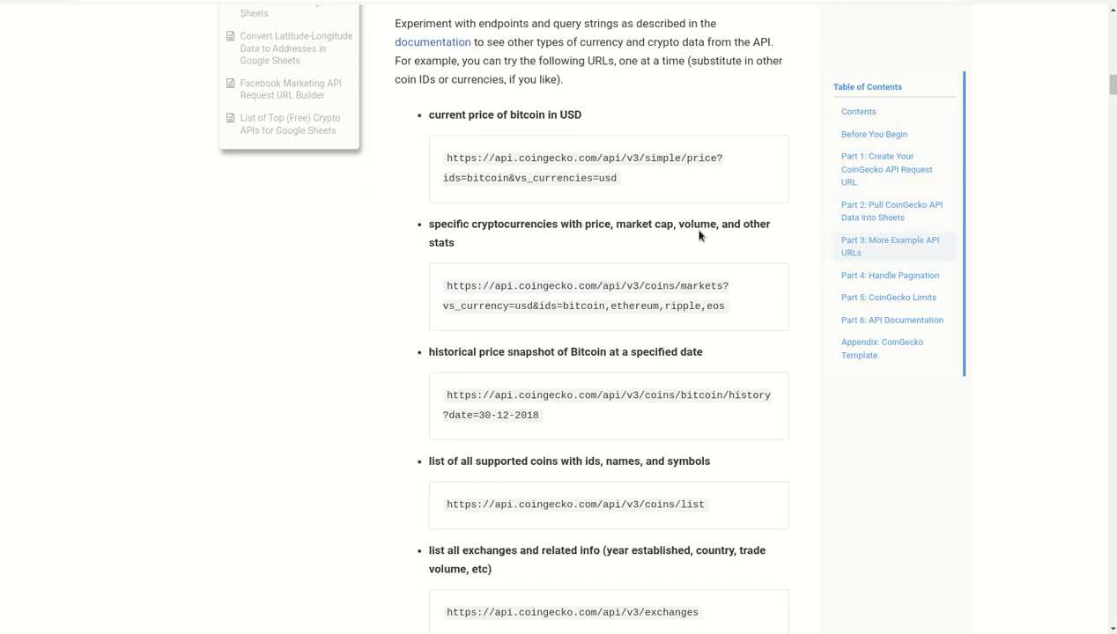
scroll(698, 235, "down", 1)
scroll(698, 236, "down", 2)
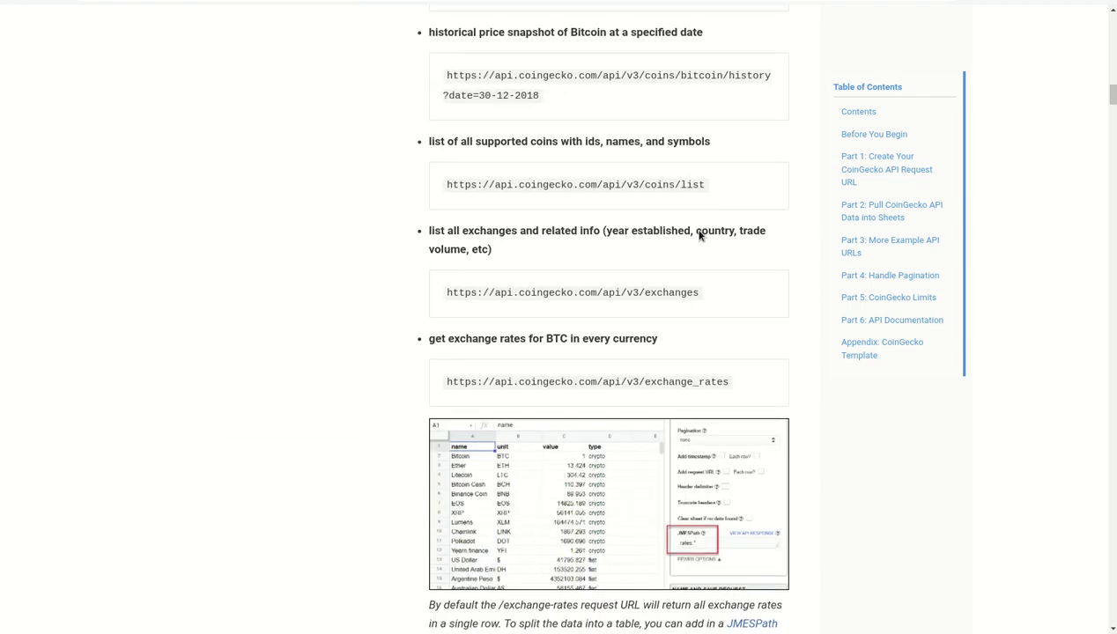
scroll(698, 235, "down", 1)
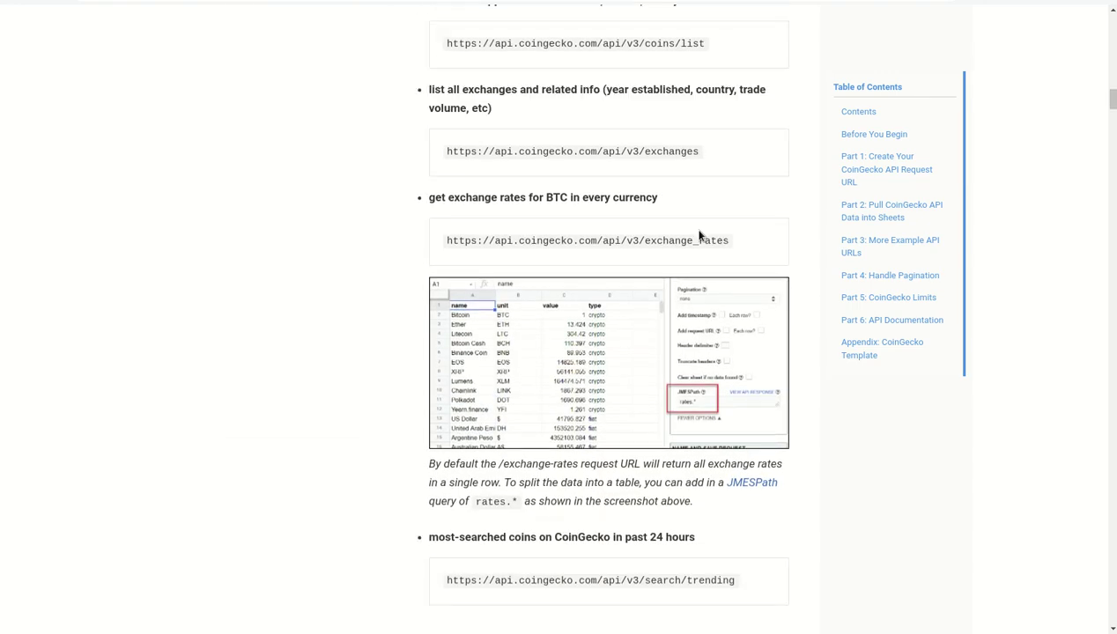
scroll(699, 236, "down", 1)
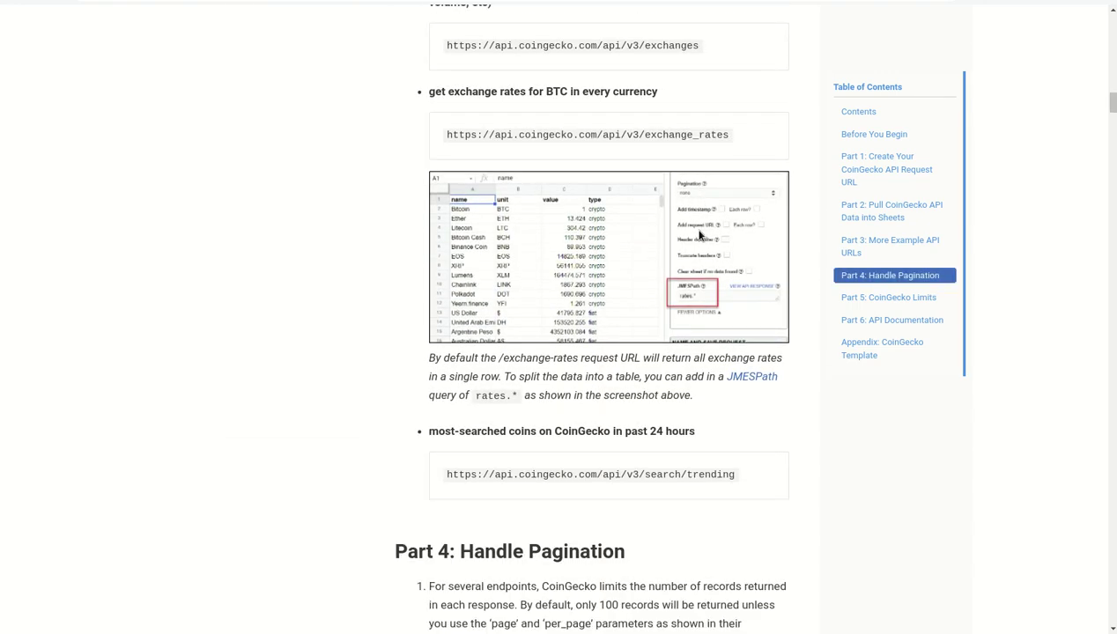
scroll(698, 235, "down", 2)
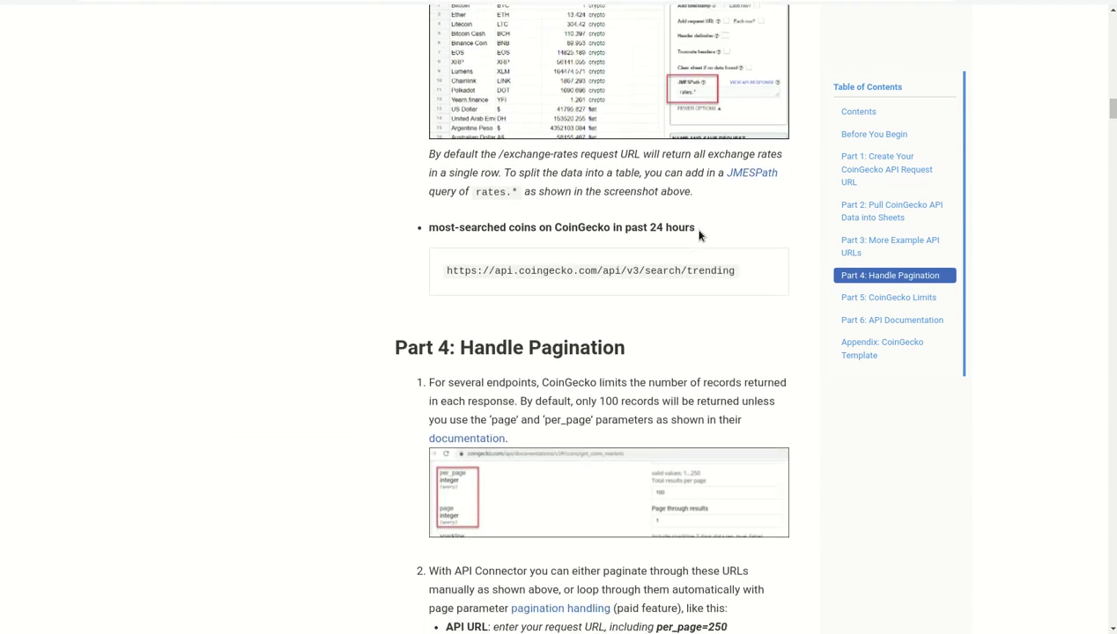
scroll(699, 236, "down", 1)
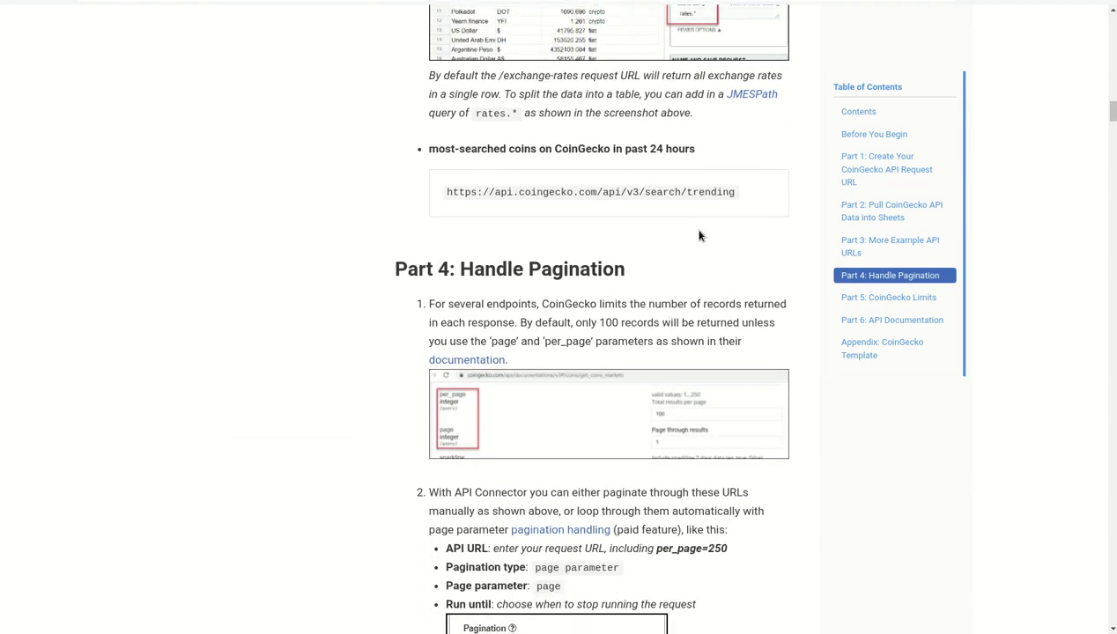
scroll(699, 235, "down", 2)
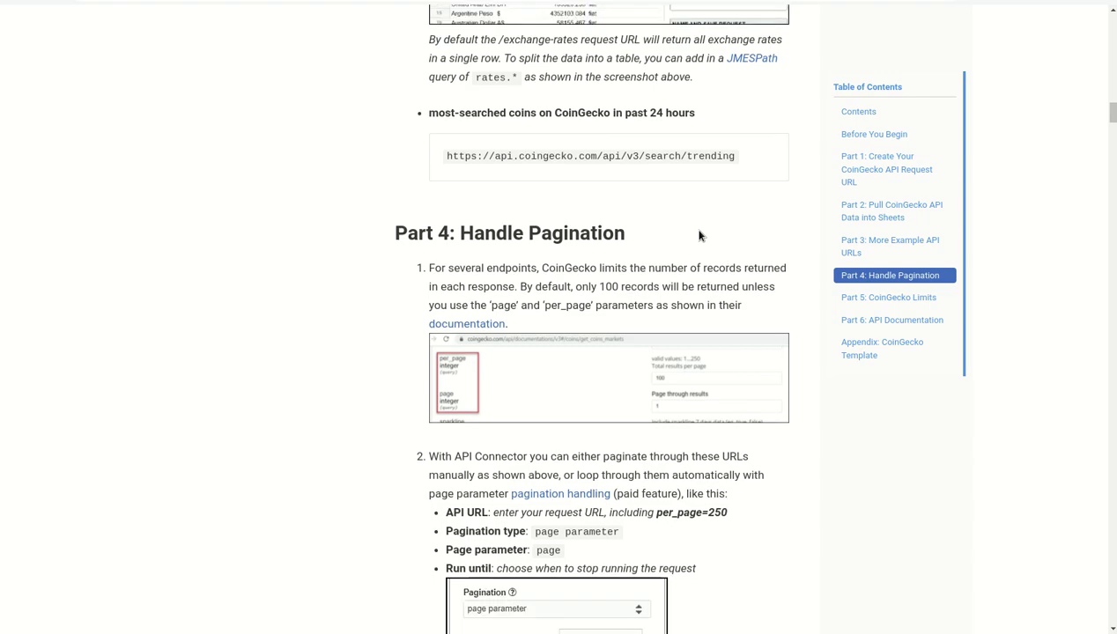
scroll(699, 236, "down", 1)
scroll(699, 235, "down", 2)
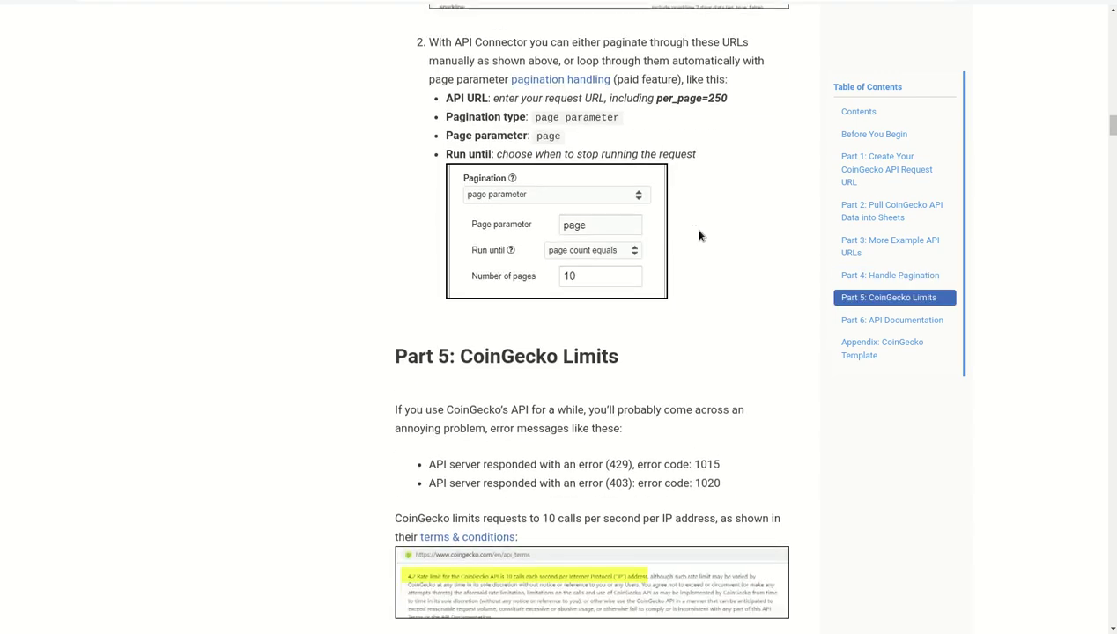
scroll(699, 235, "down", 3)
scroll(699, 233, "down", 3)
scroll(698, 231, "down", 2)
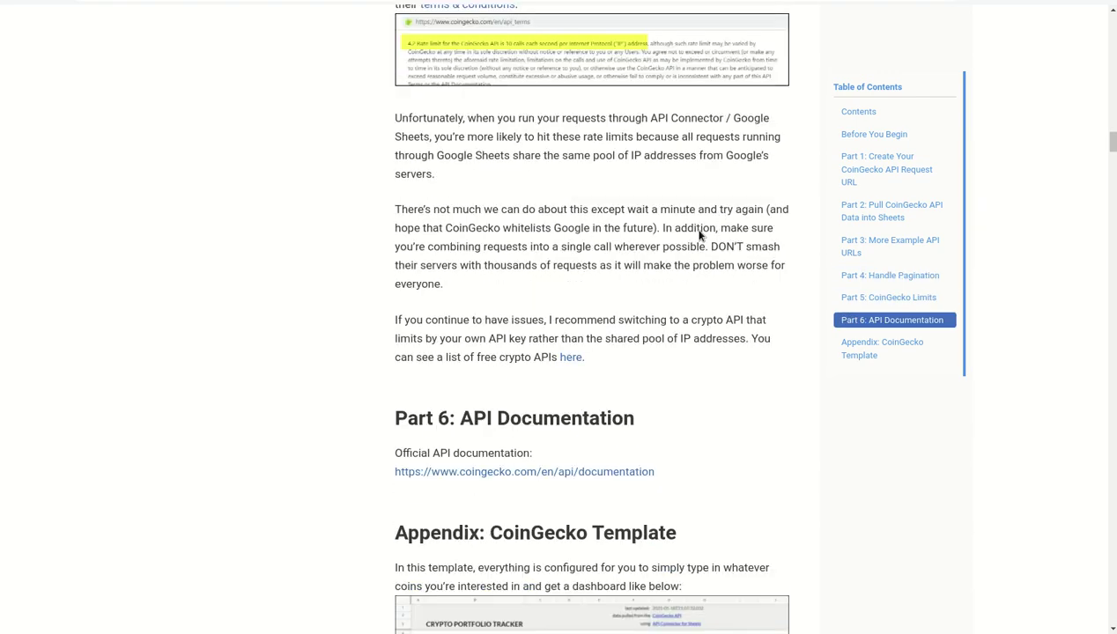
scroll(699, 231, "down", 1)
scroll(699, 233, "down", 1)
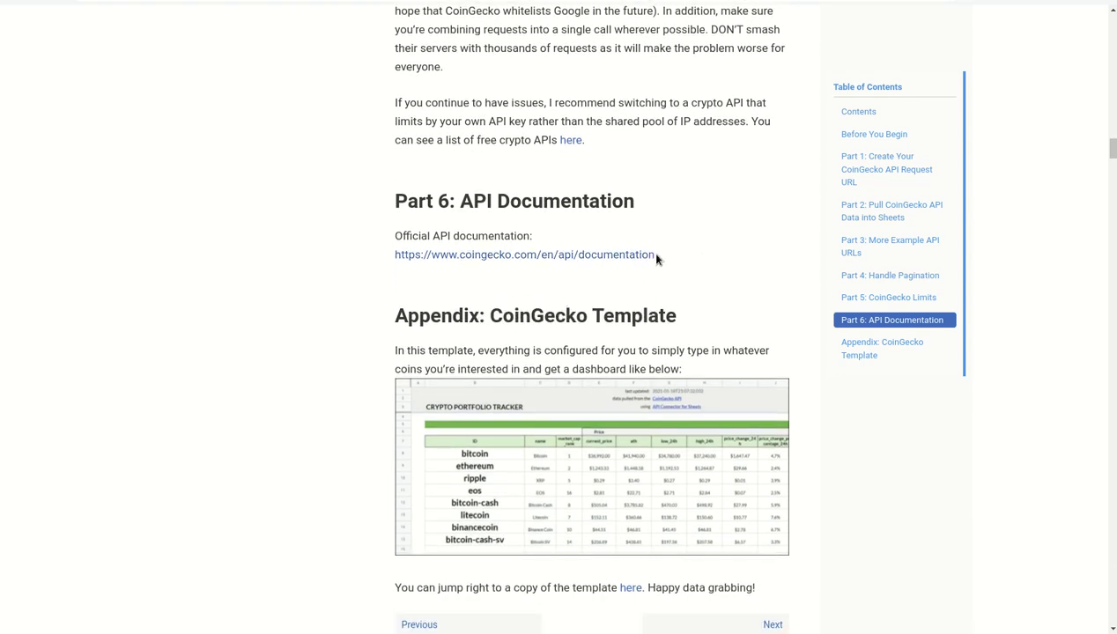
left_click_drag(669, 260, 385, 266)
key("ctrl+c")
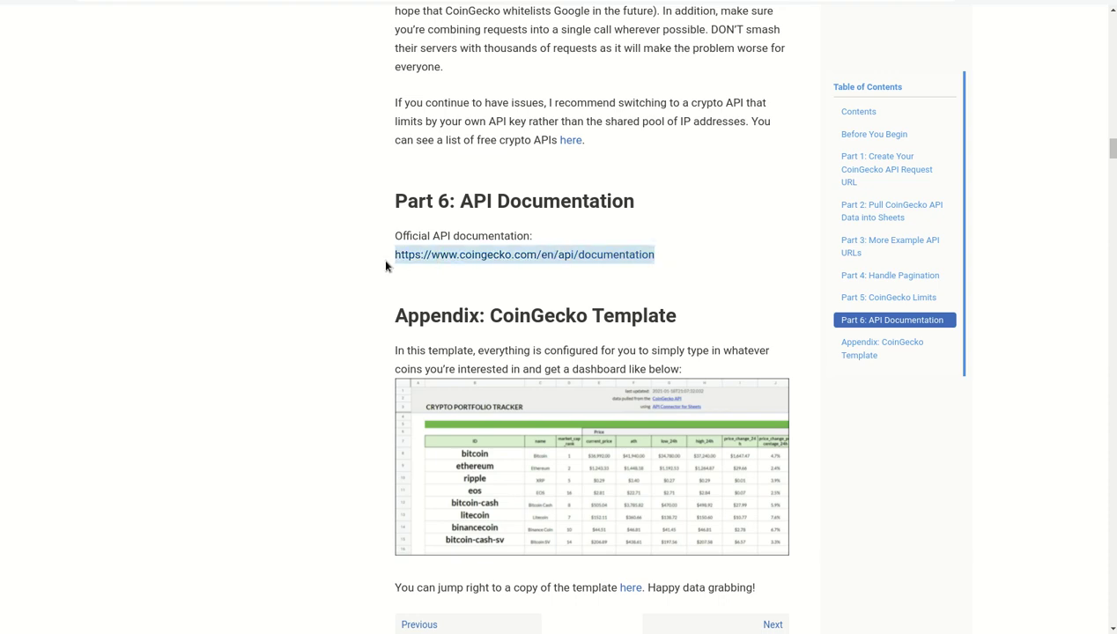
- Paste the API documentation URL as line 4 of the saved-links note, then return to the guide
mouse_move(414, 627)
left_click(977, 610)
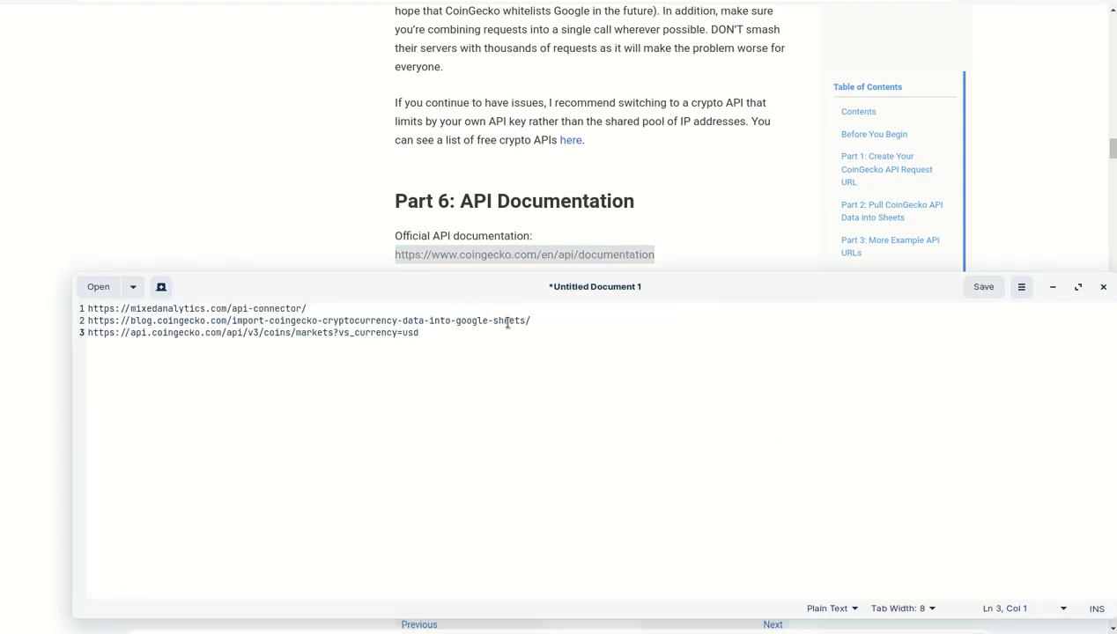
left_click(446, 335)
key("Return")
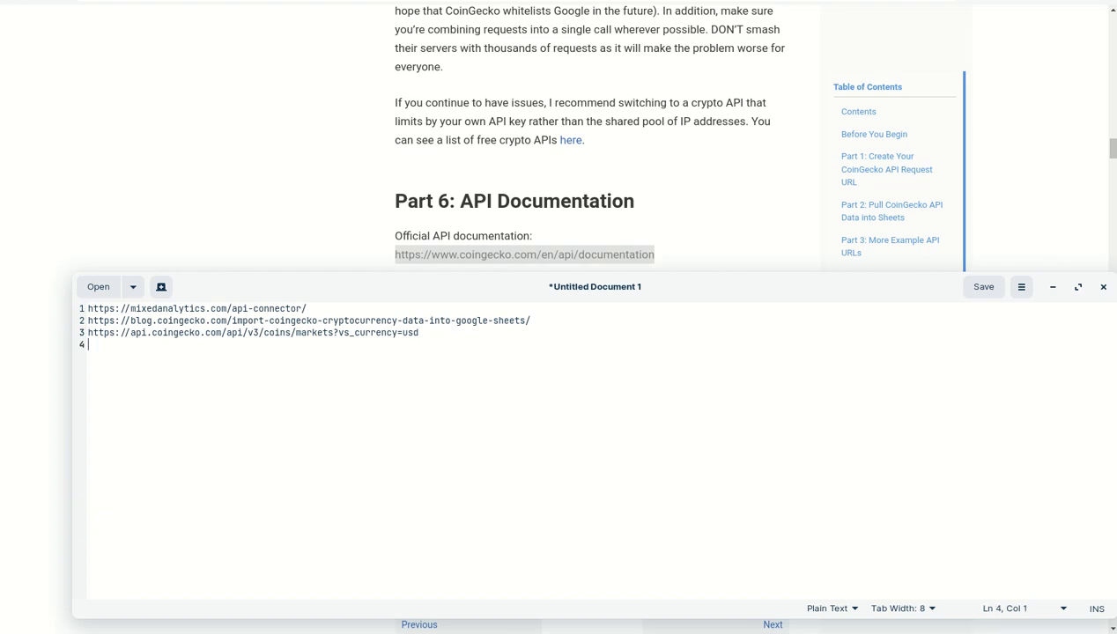
key("ctrl+v")
key("Return")
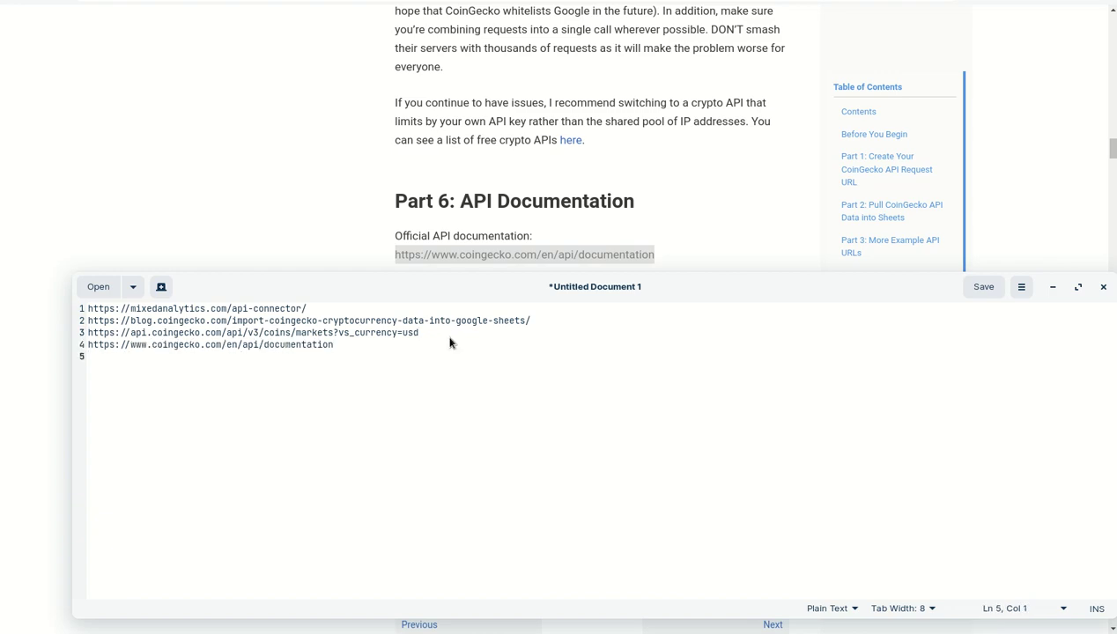
key("alt+Tab")
scroll(555, 299, "down", 2)
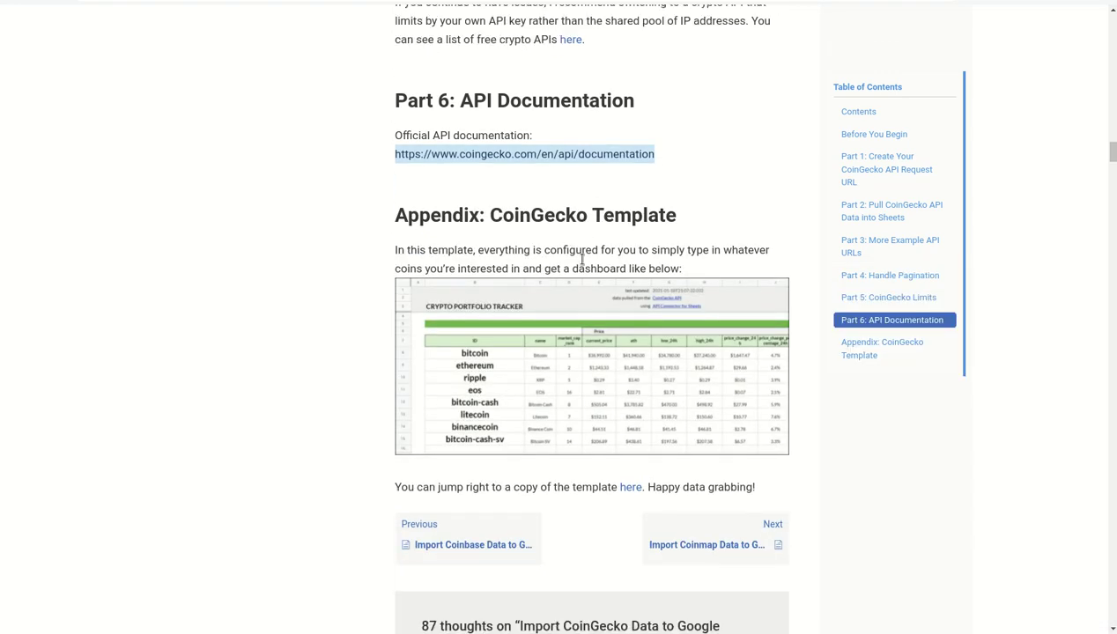
scroll(596, 325, "down", 1)
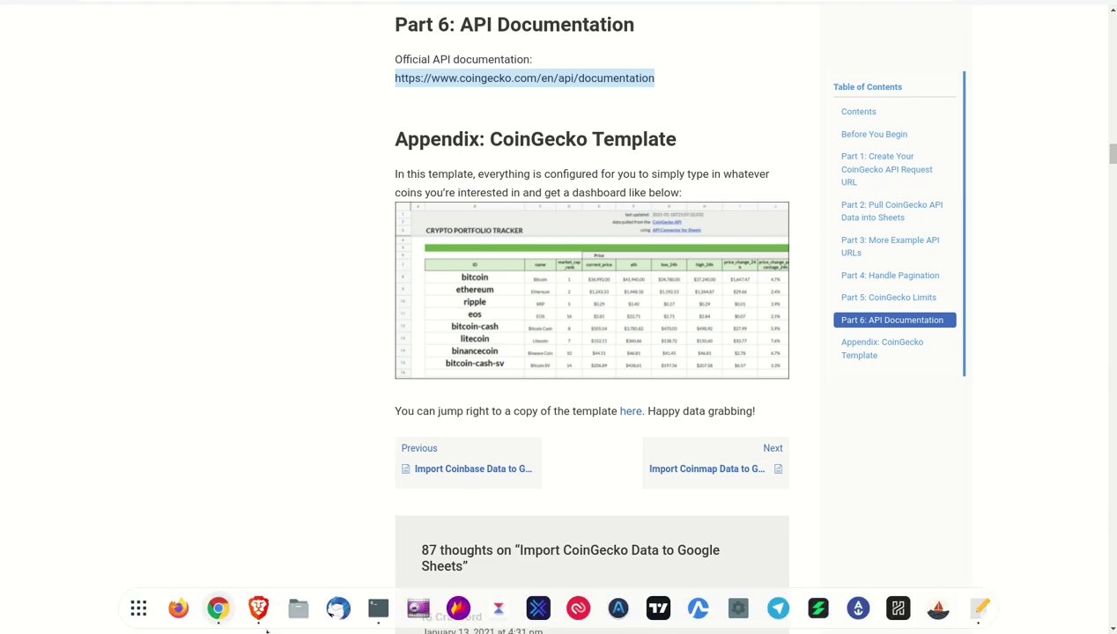
- Cancel the pending A1:K8 copy and scroll the coingecko sheet back up to Bitcoin at the top
left_click(217, 607)
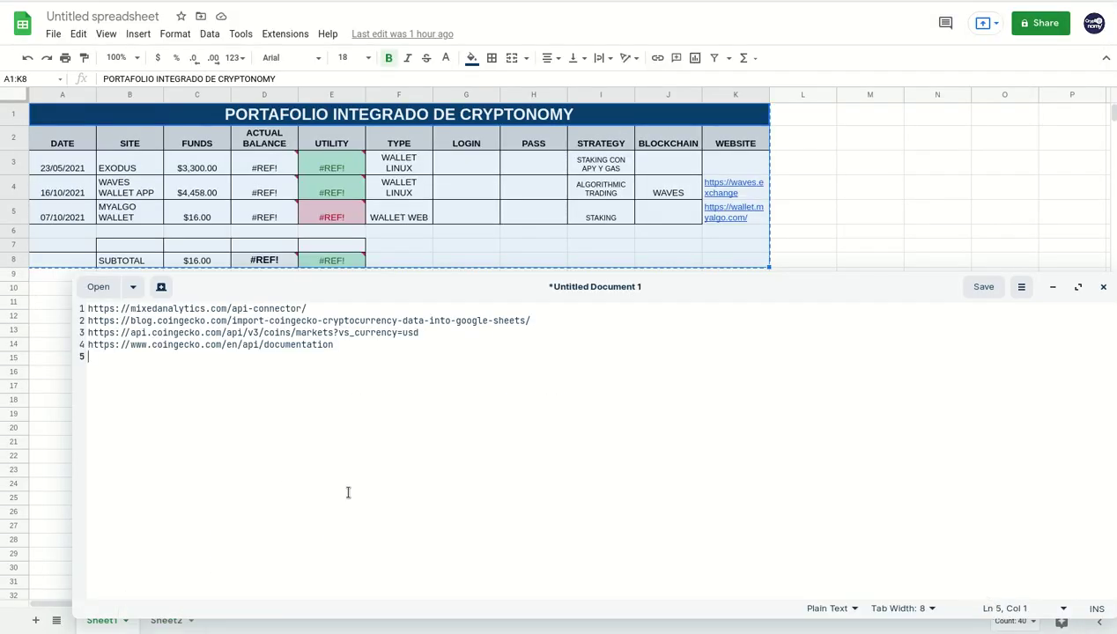
left_click(951, 198)
key("Escape")
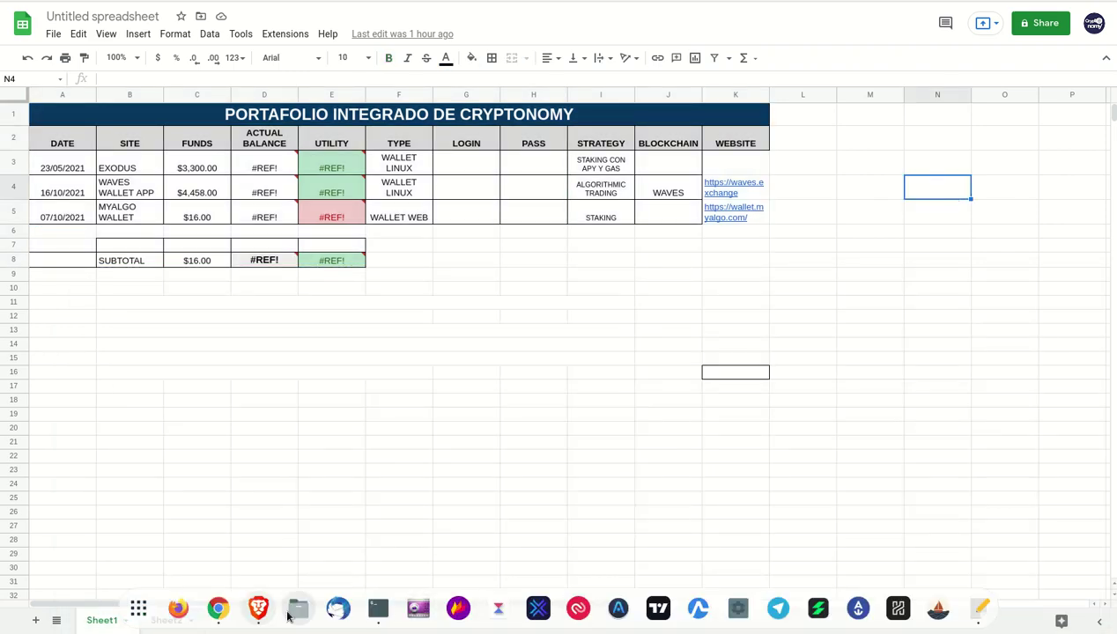
left_click(218, 608)
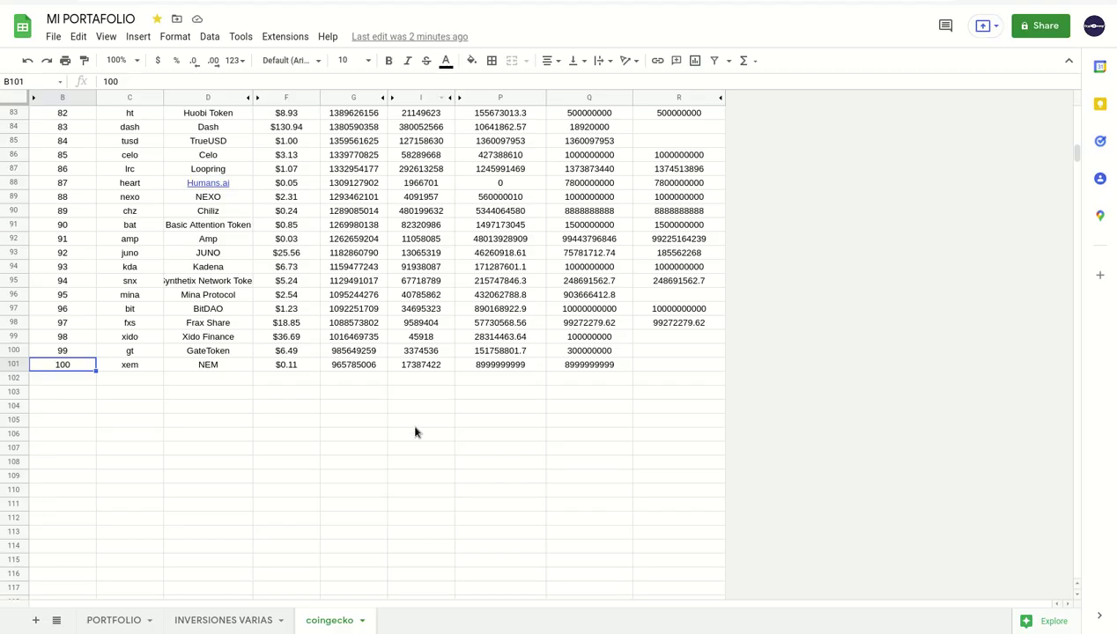
scroll(411, 491, "up", 3)
scroll(413, 500, "up", 1)
scroll(413, 499, "up", 3)
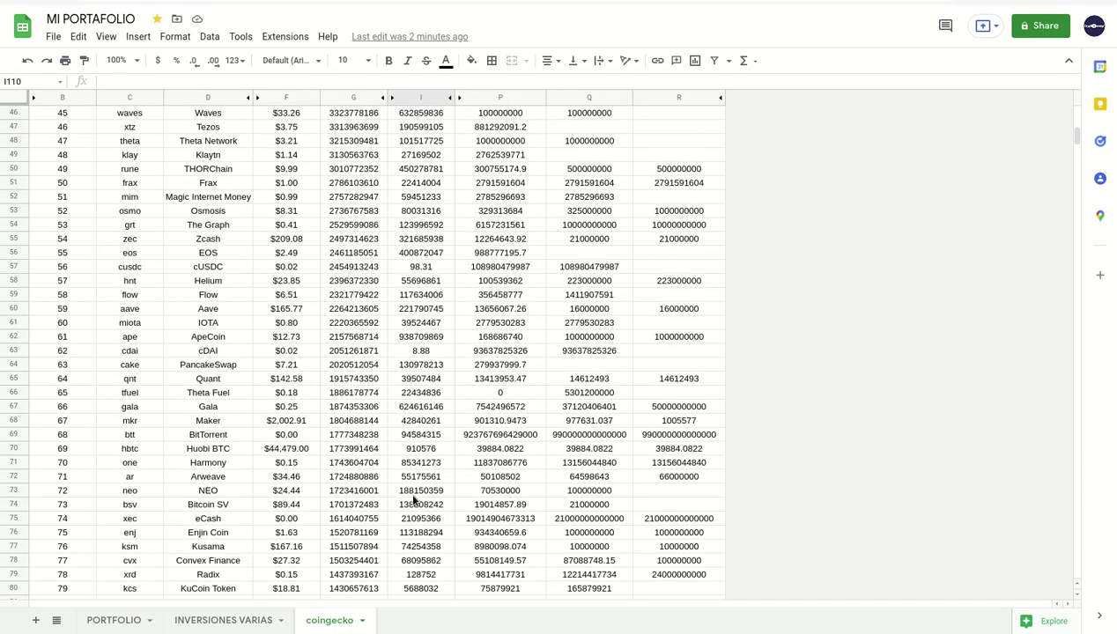
scroll(413, 499, "up", 2)
scroll(413, 499, "up", 2)
scroll(413, 500, "up", 3)
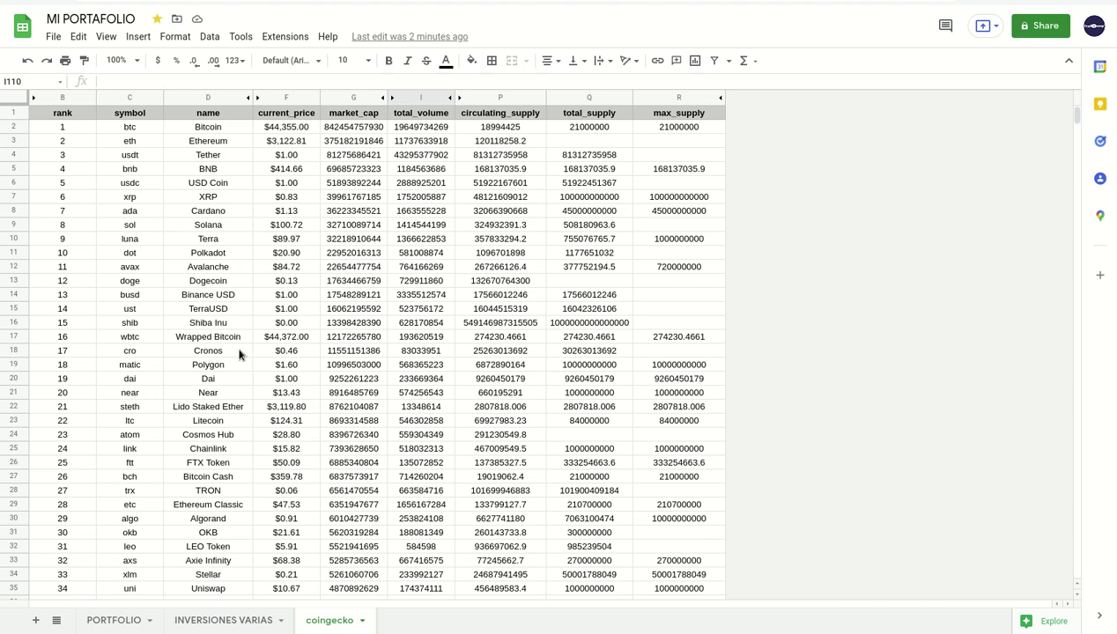
- Pass through INVERSIONES VARIAS to the PORTFOLIO sheet and select cell K15
left_click(232, 620)
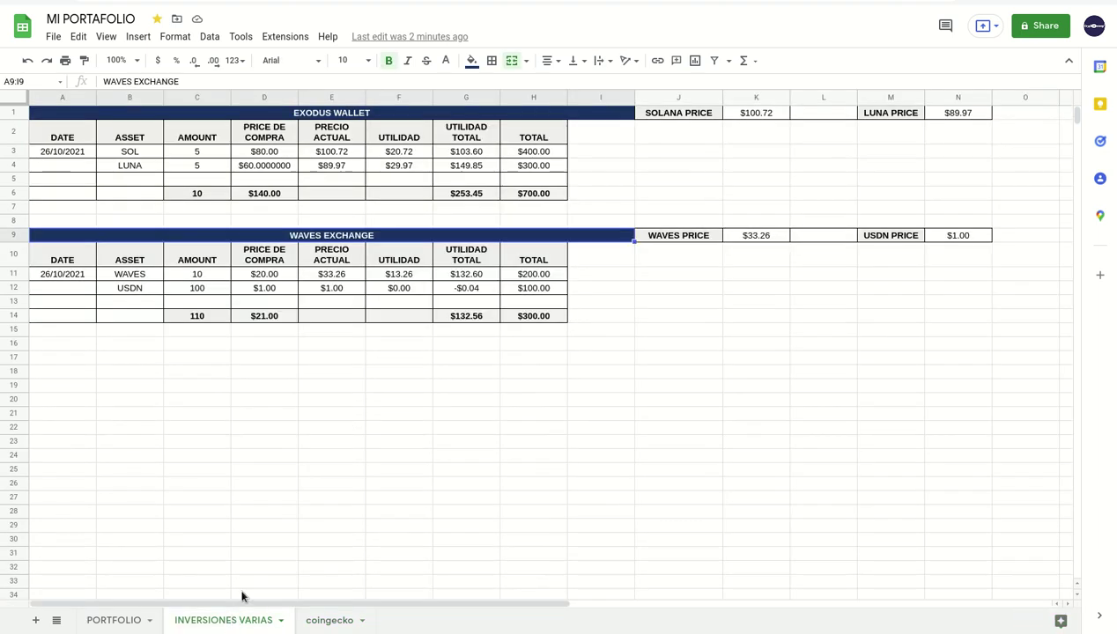
left_click(331, 406)
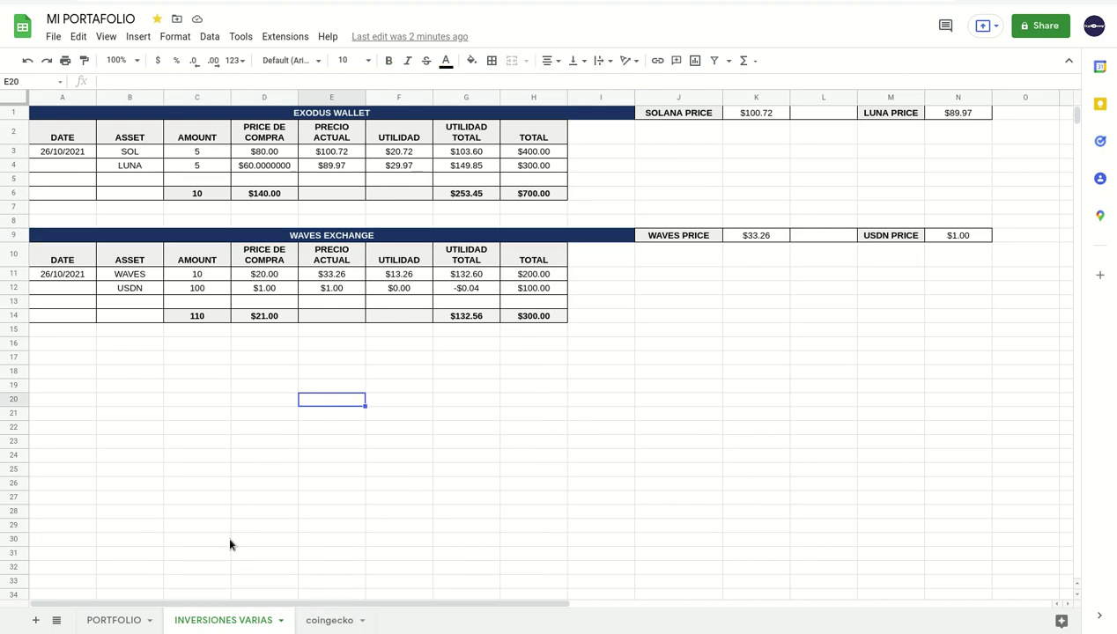
left_click(95, 620)
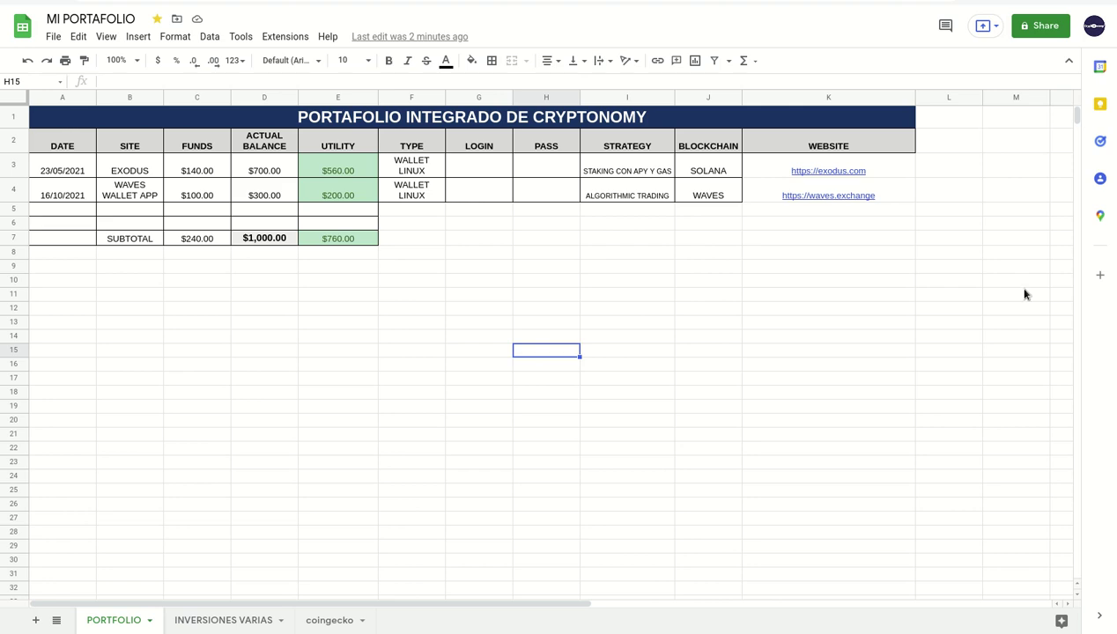
left_click(866, 356)
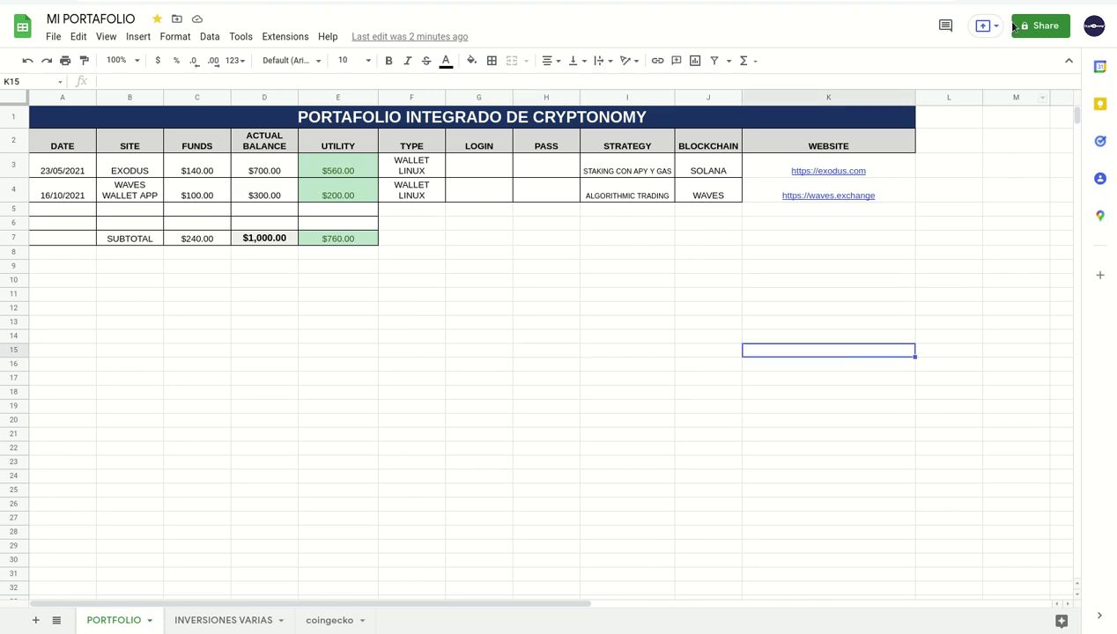